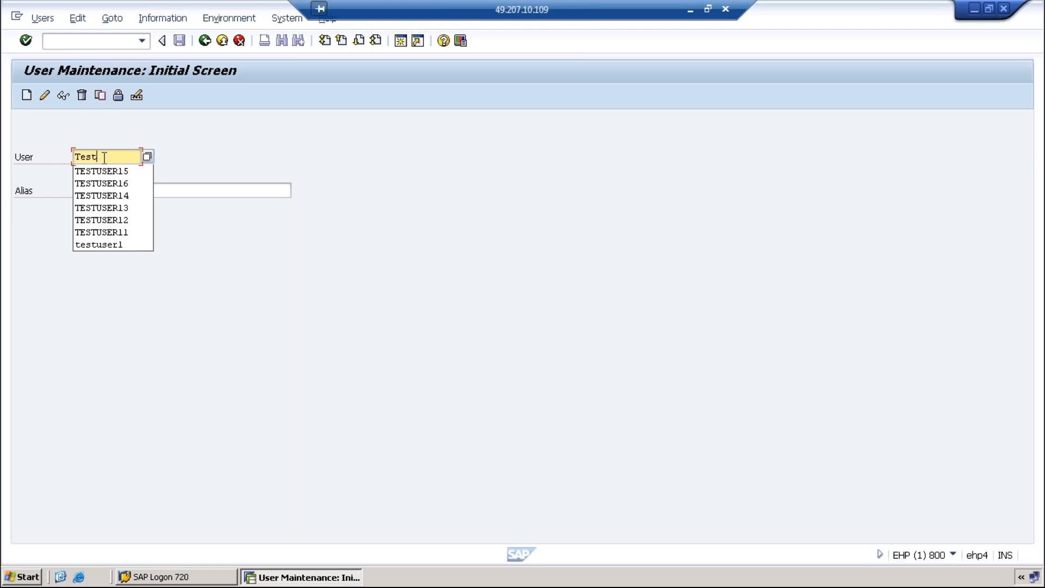
Replace the partial user entry with Training1 on the User Maintenance start screen
key("BackSpace")
key("BackSpace")
key("BackSpace")
type("raining")
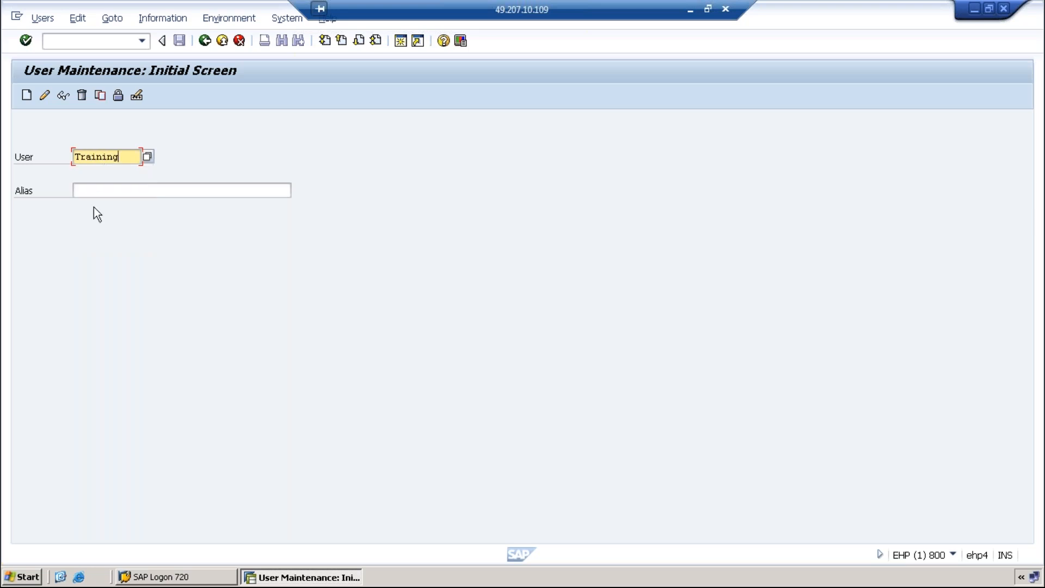
type("1")
Create user Training1 with title Dr. and x as both last and first name
left_click(27, 96)
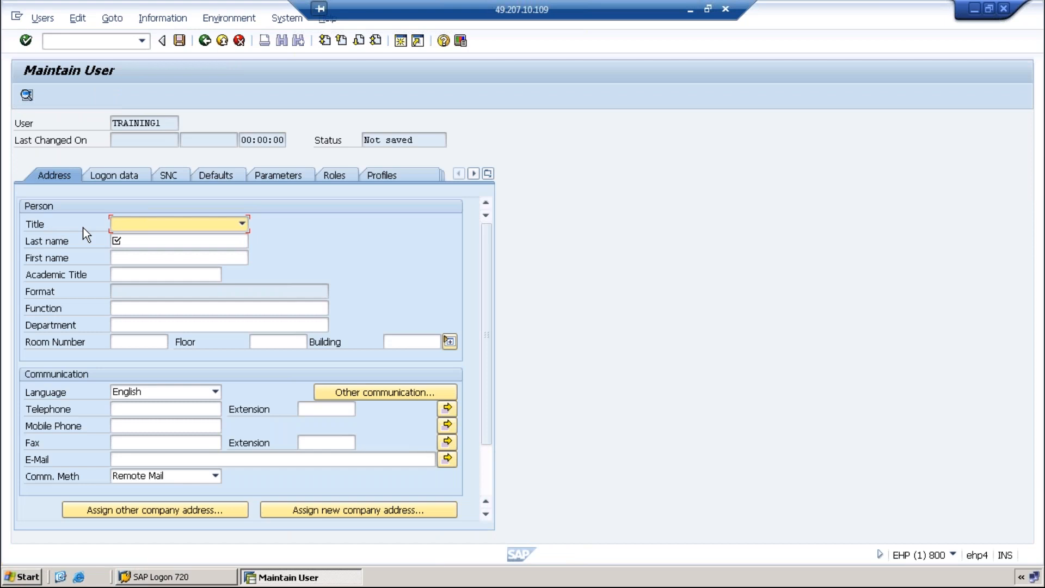
left_click(242, 224)
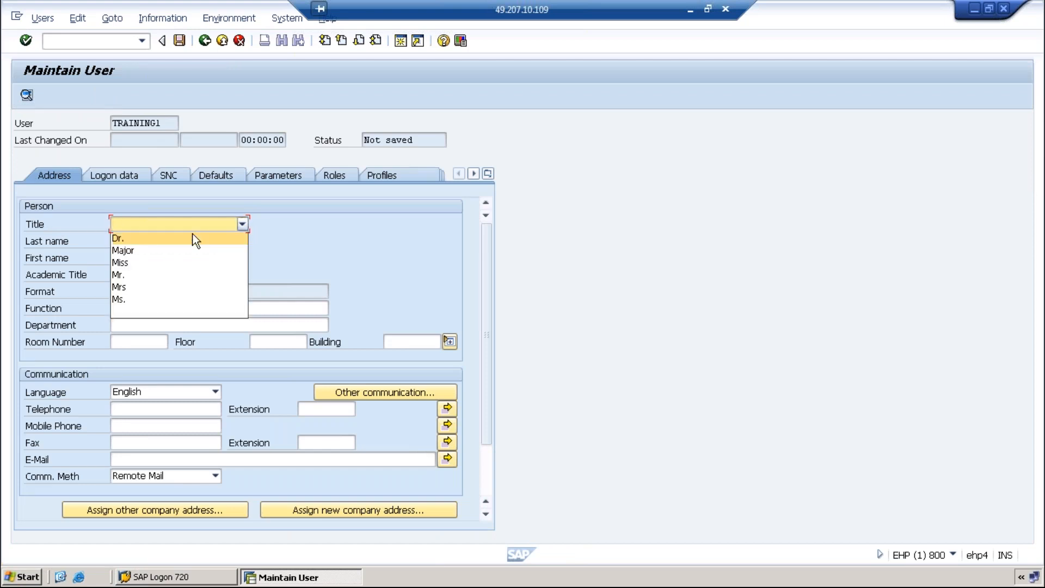
left_click(124, 241)
left_click(121, 240)
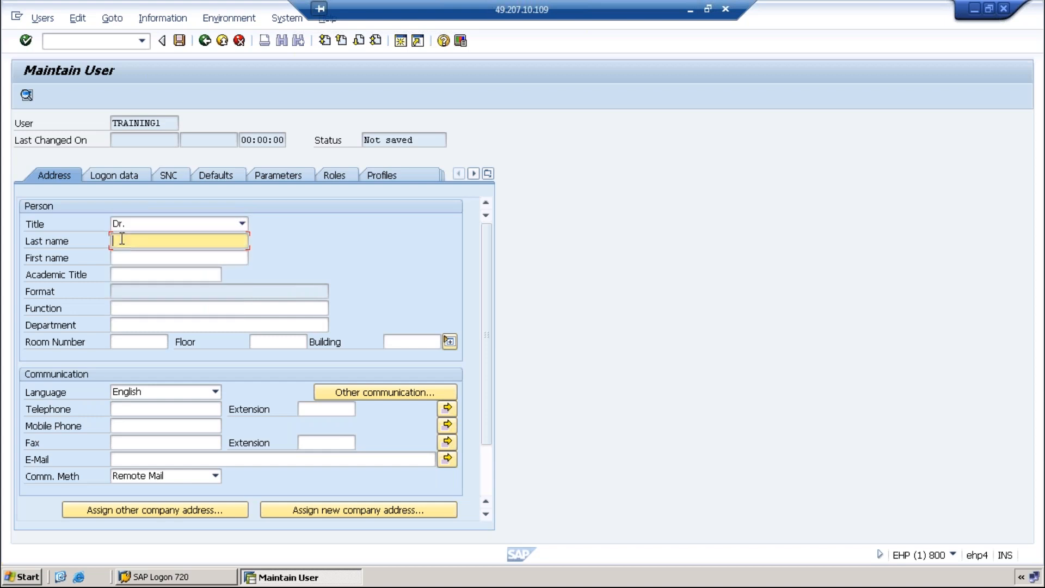
left_click(121, 258)
left_click(131, 242)
type("x")
left_click(128, 257)
type("x")
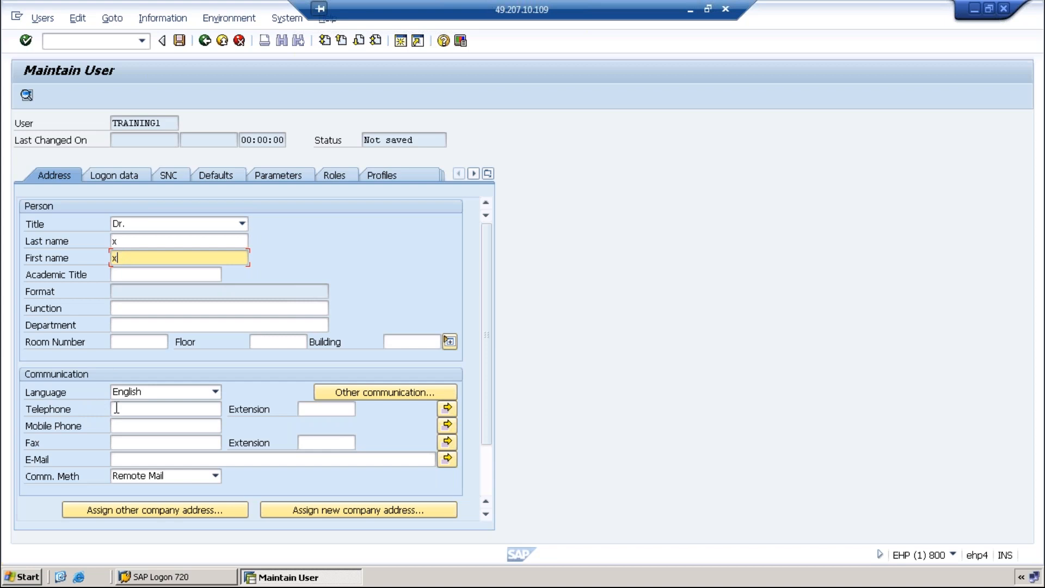
Skip through the function, department, phone and e-mail fields, then show the logon data
left_click(119, 308)
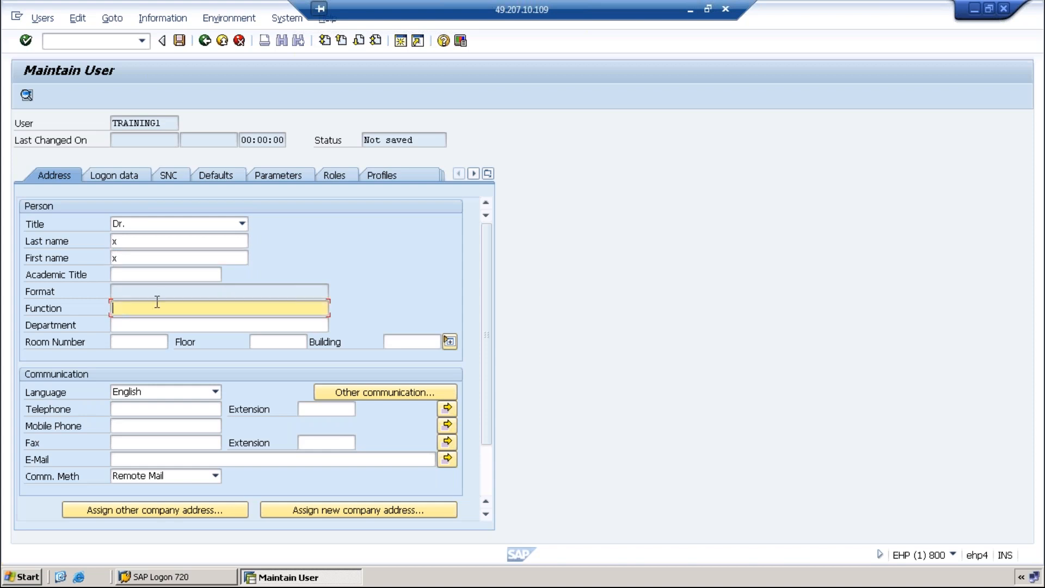
left_click(123, 325)
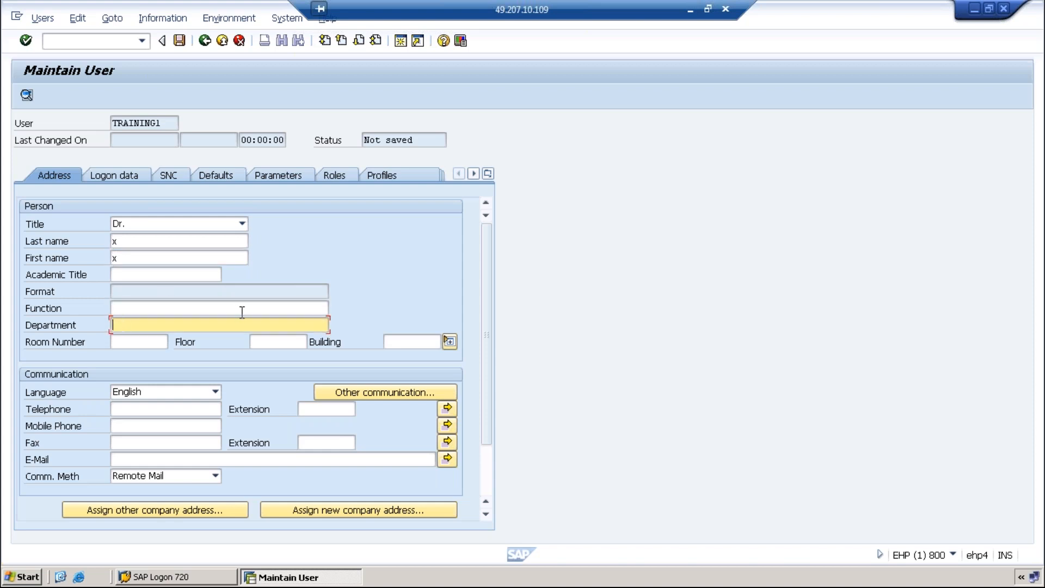
left_click(131, 407)
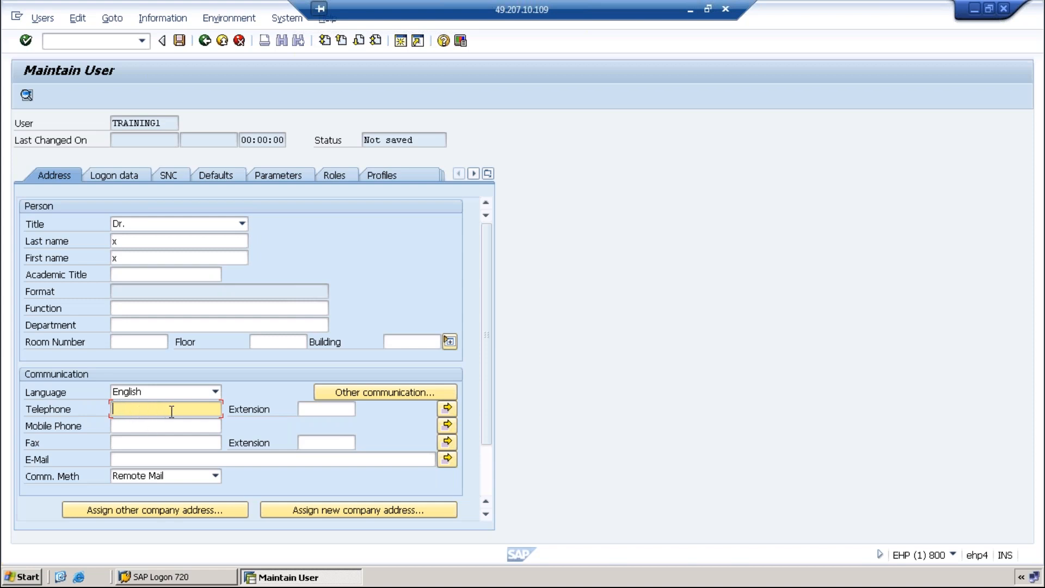
left_click(141, 426)
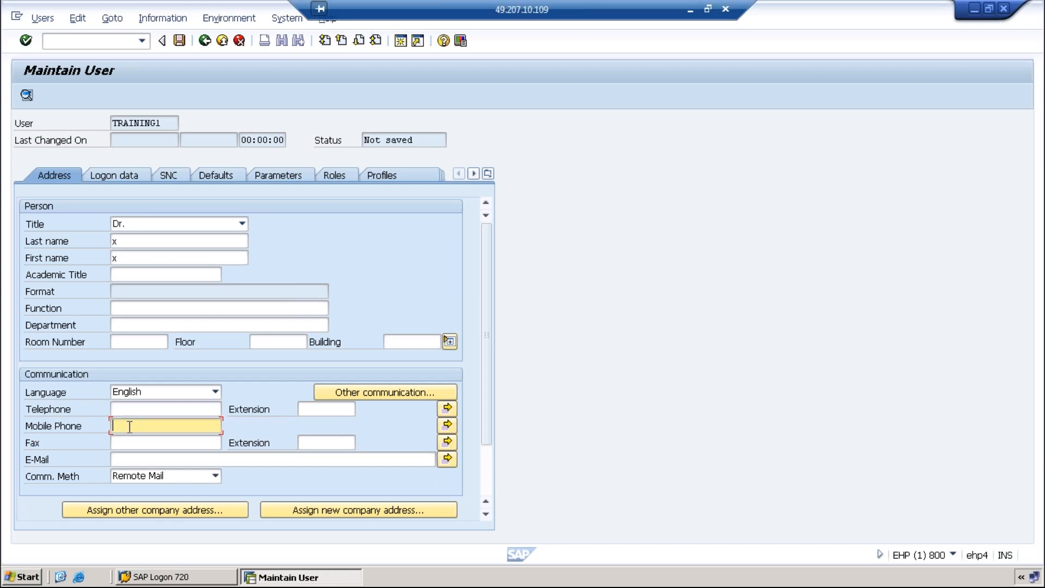
left_click(119, 459)
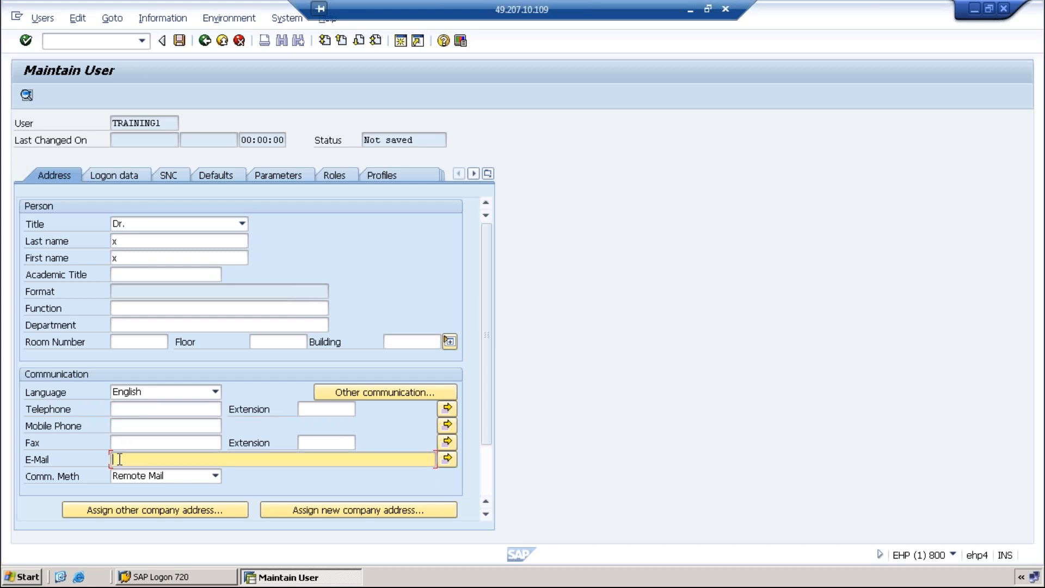
left_click(124, 430)
left_click(122, 464)
left_click(111, 176)
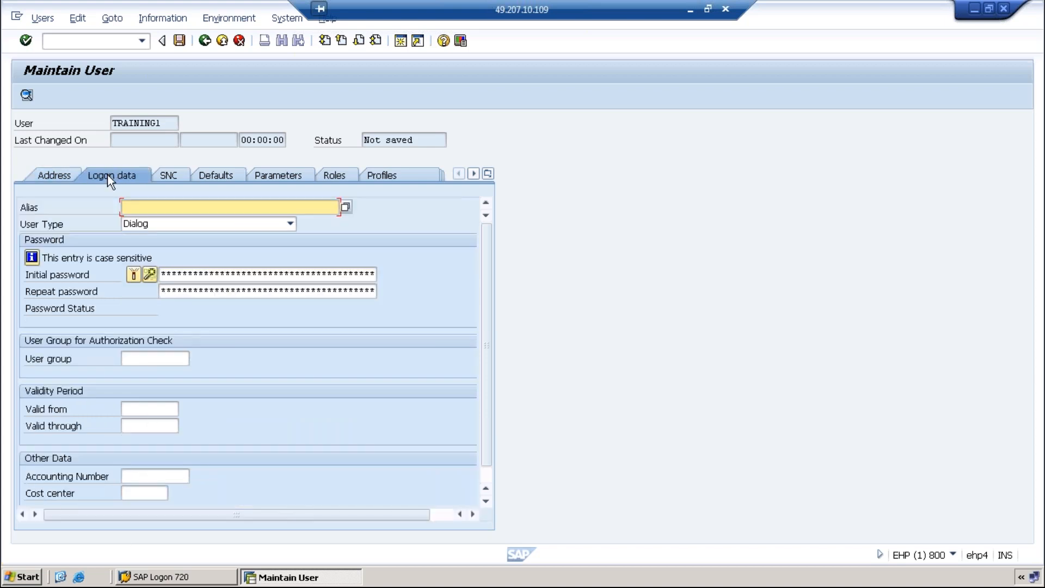
left_click(290, 224)
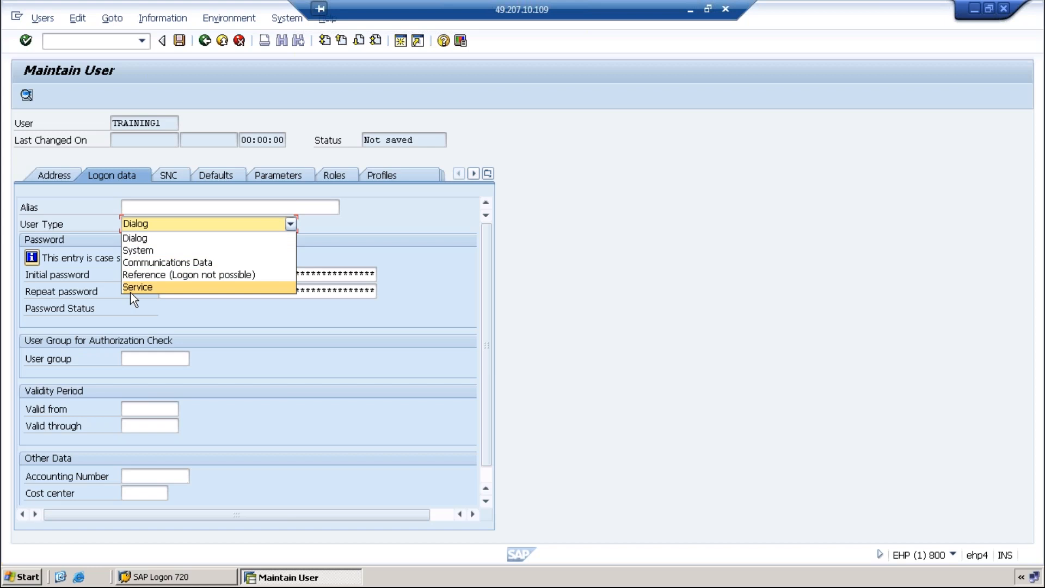
left_click(138, 248)
left_click(290, 224)
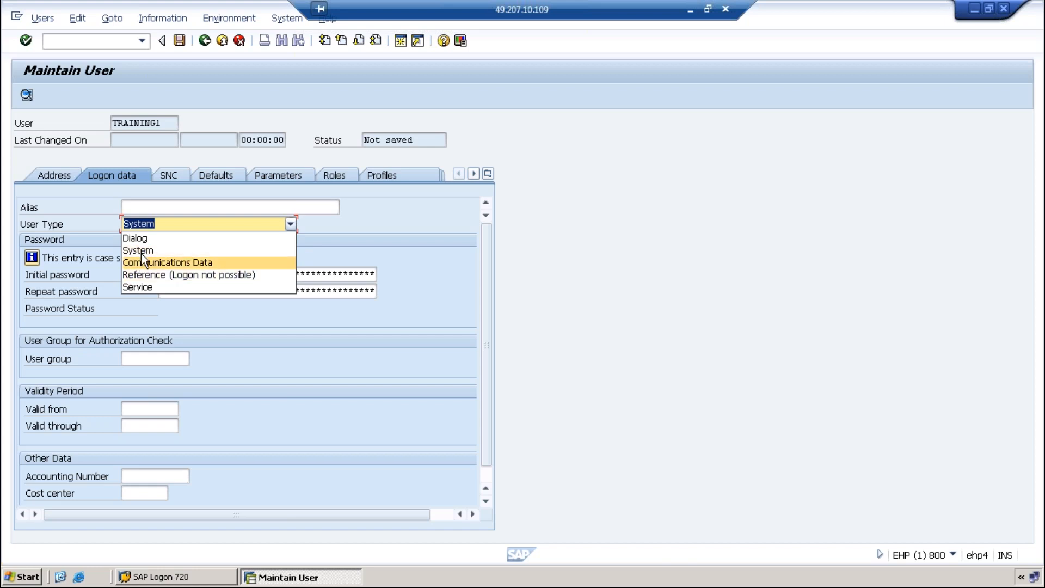
left_click(143, 238)
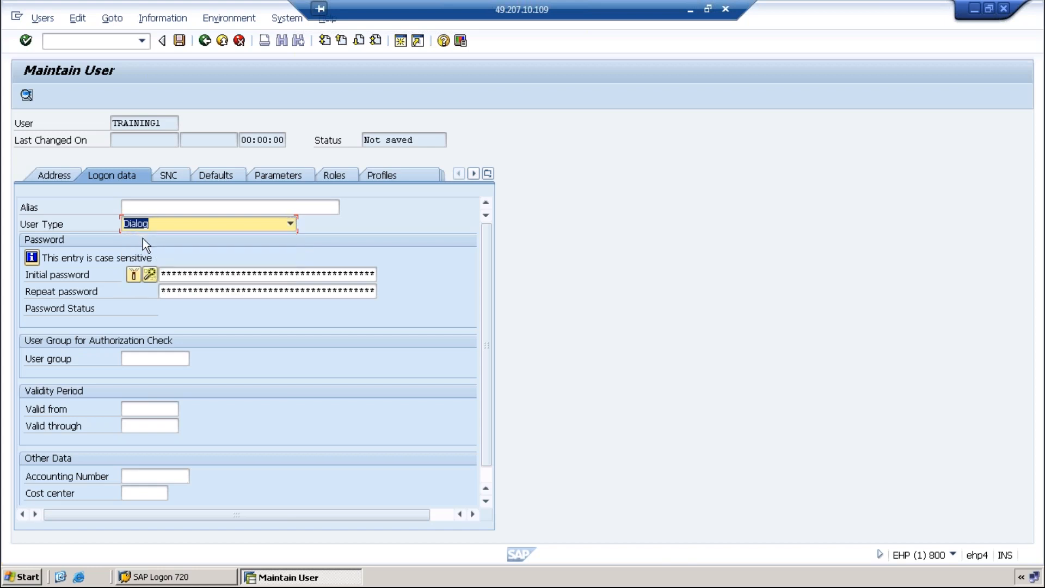
key("Tab")
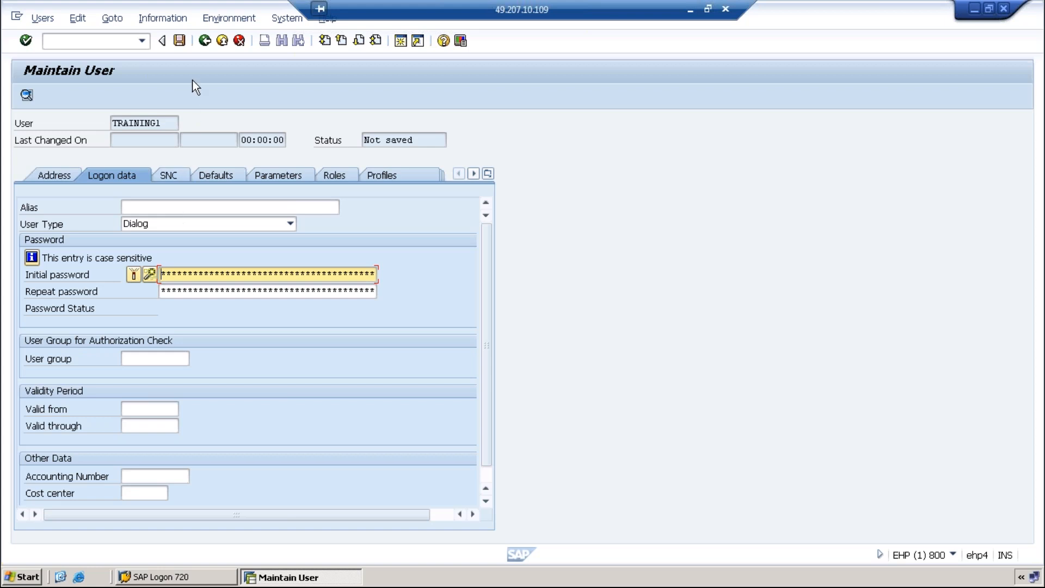
Save the new user and enter an initial password in both password fields
left_click(180, 40)
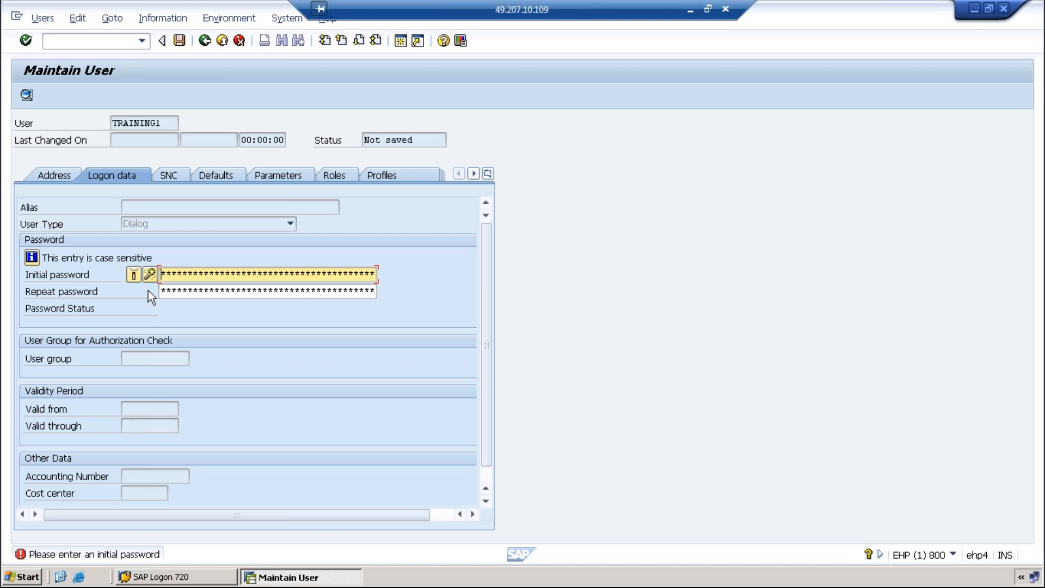
type("*****")
left_click(171, 287)
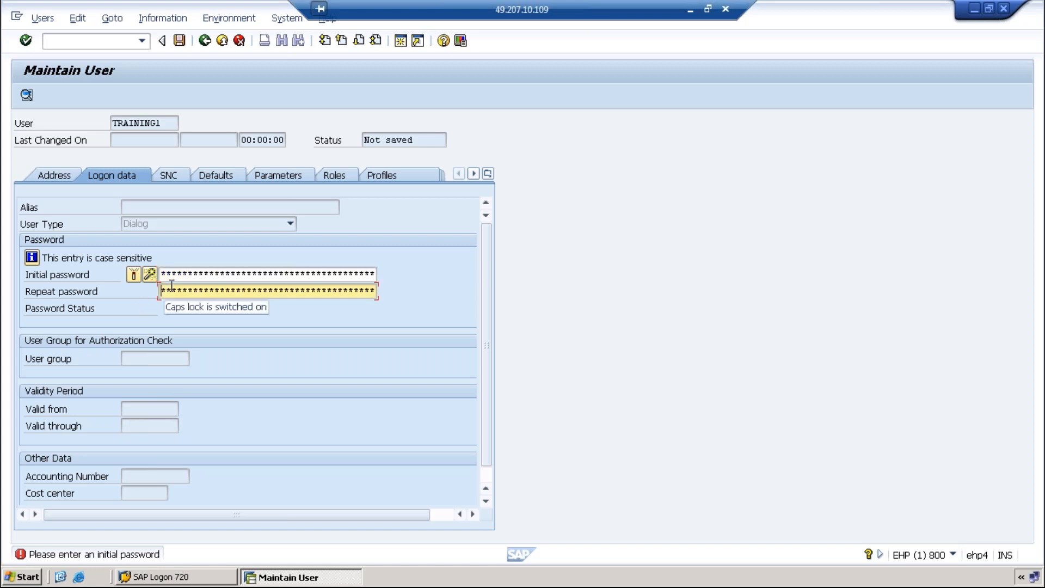
key("shift+Tab")
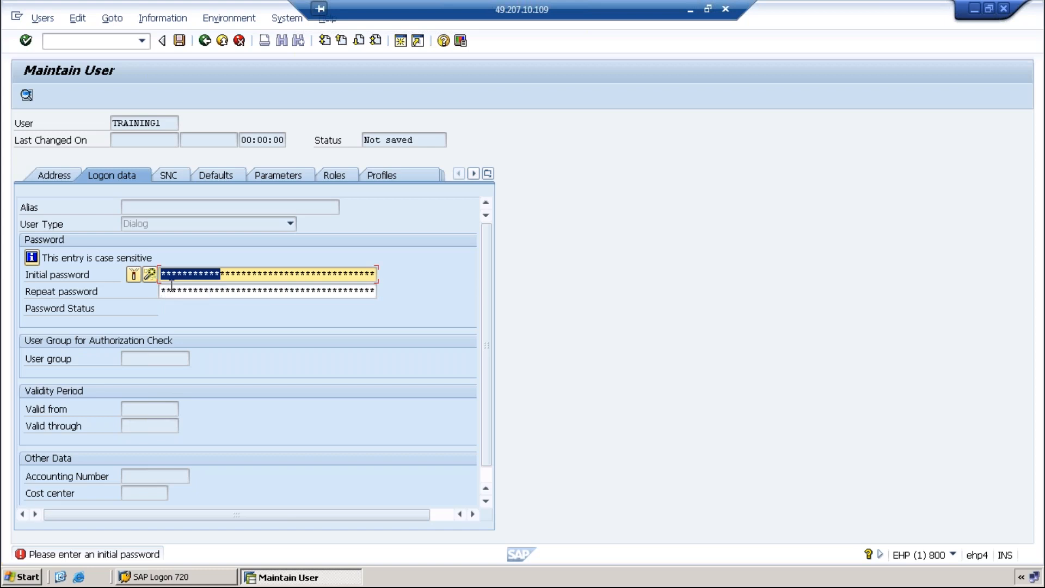
type("***********")
key("Tab")
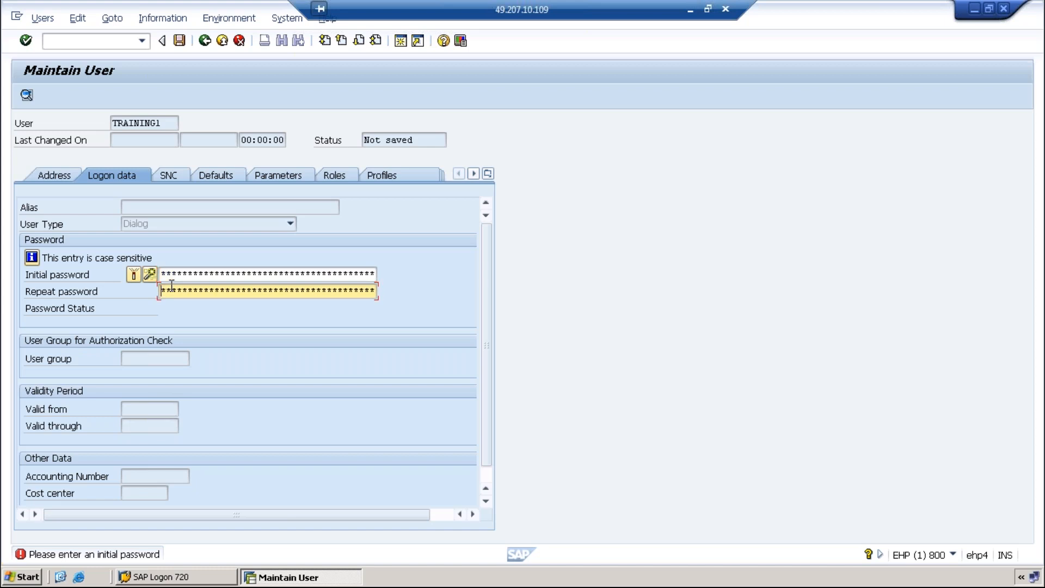
type("**********")
key("Return")
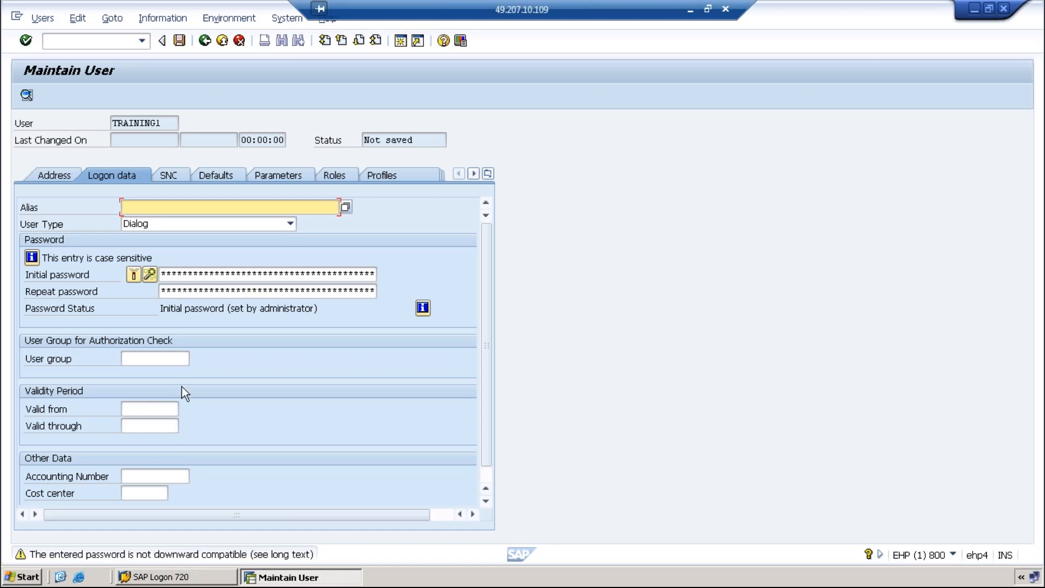
Retype the initial password and its repetition so both entries match
left_click(171, 274)
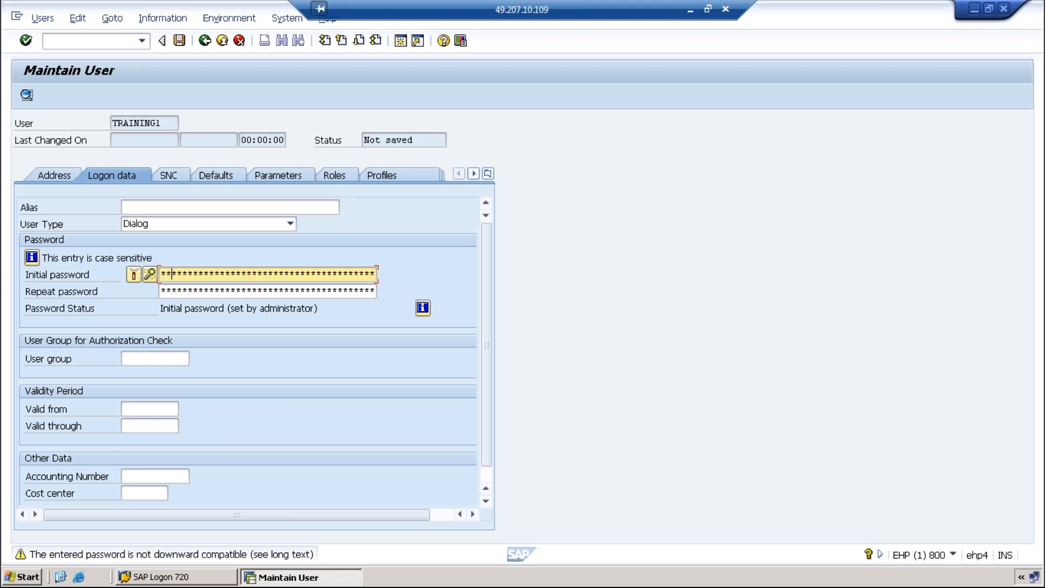
type("**********")
key("Tab")
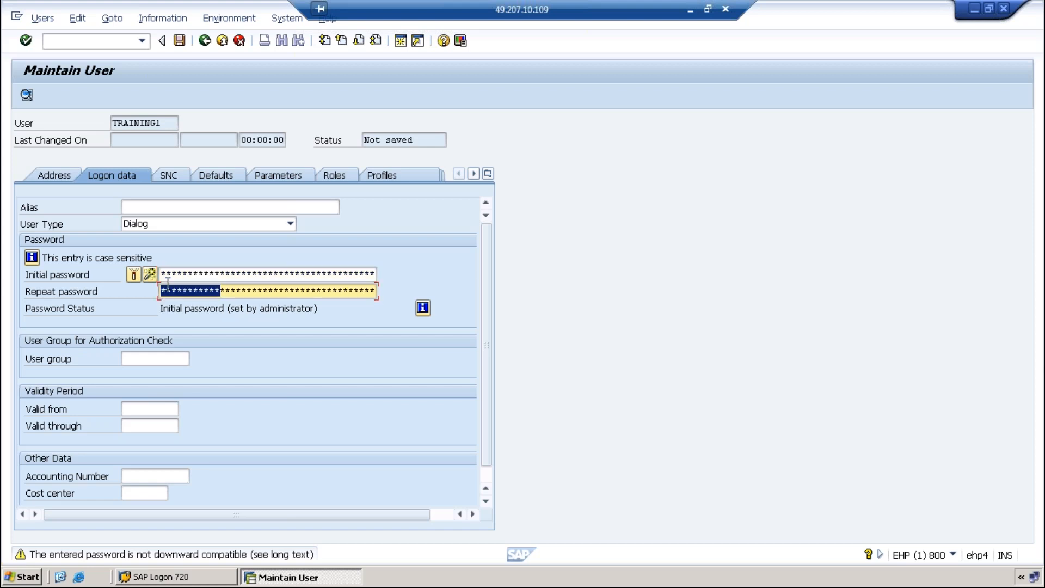
type("*****")
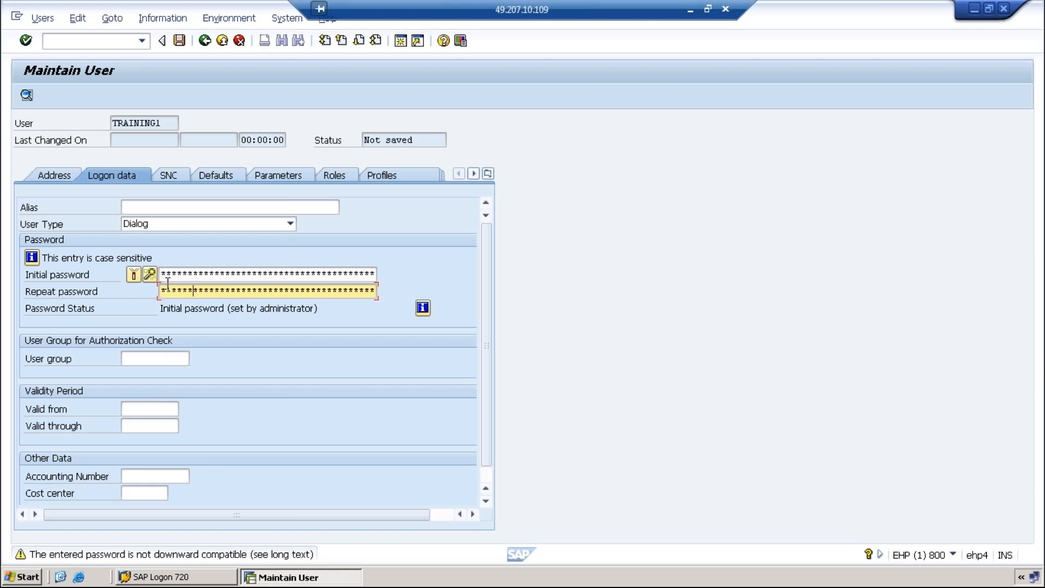
type("**")
key("Return")
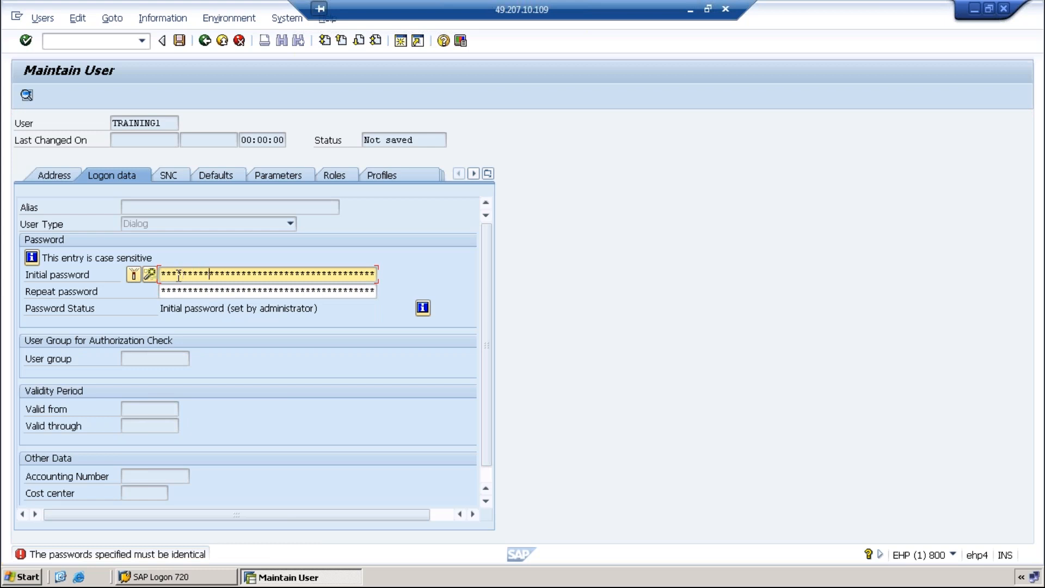
key("Tab")
type("*********")
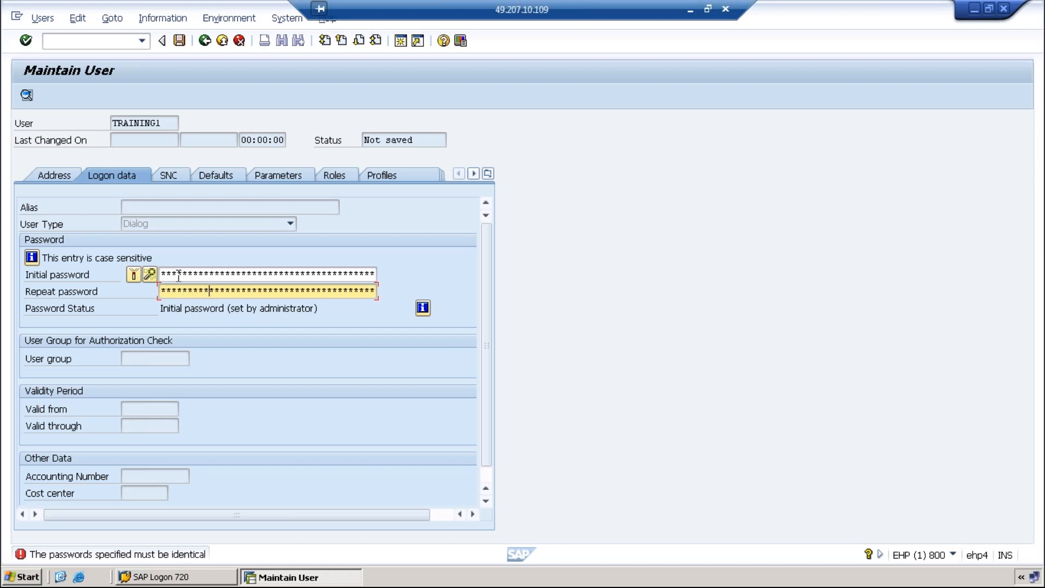
key("Return")
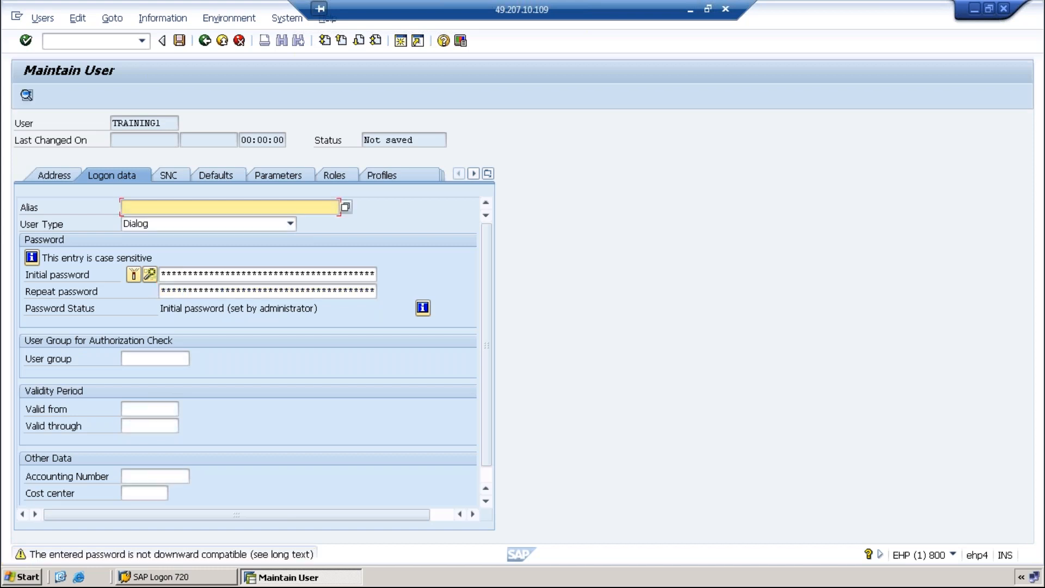
Try MM as the user group, then clear it to leave the field empty
left_click(148, 362)
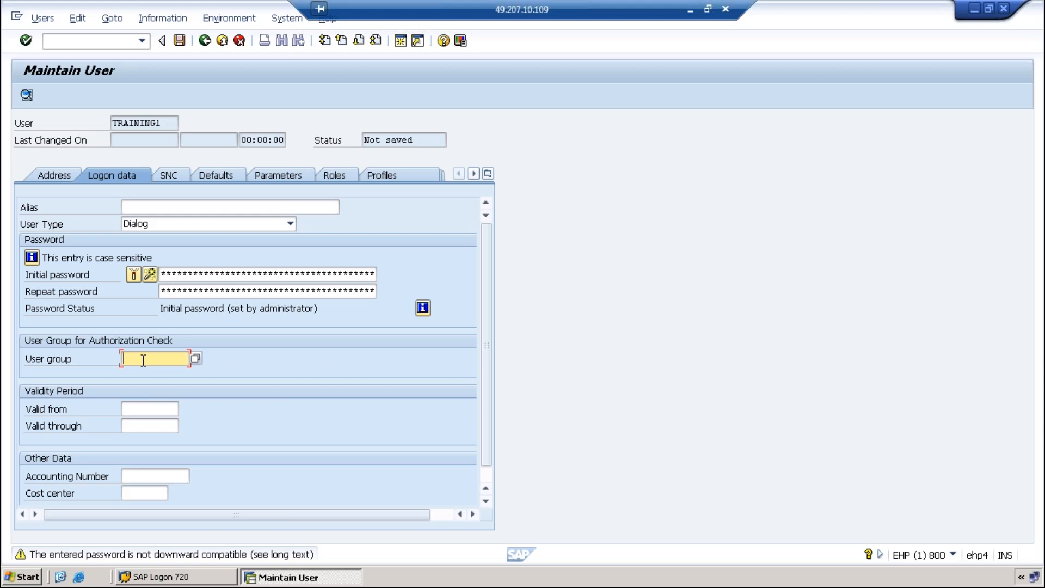
type("MM")
key("BackSpace")
key("BackSpace")
Set validity from 05.01.2022 through 19.01.2022 using the calendar, then show the Defaults
left_click(134, 410)
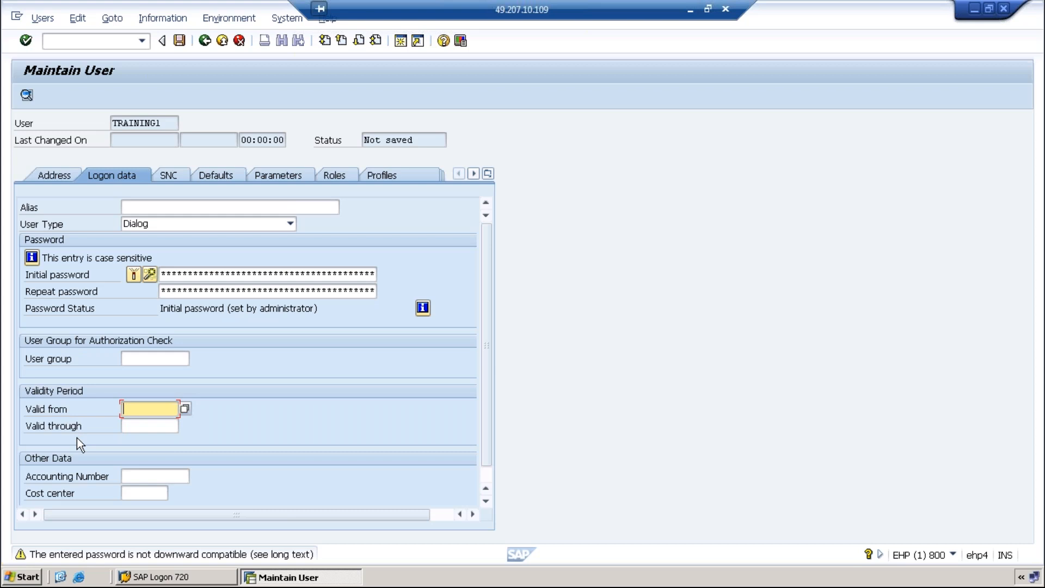
left_click(187, 411)
double_click(221, 324)
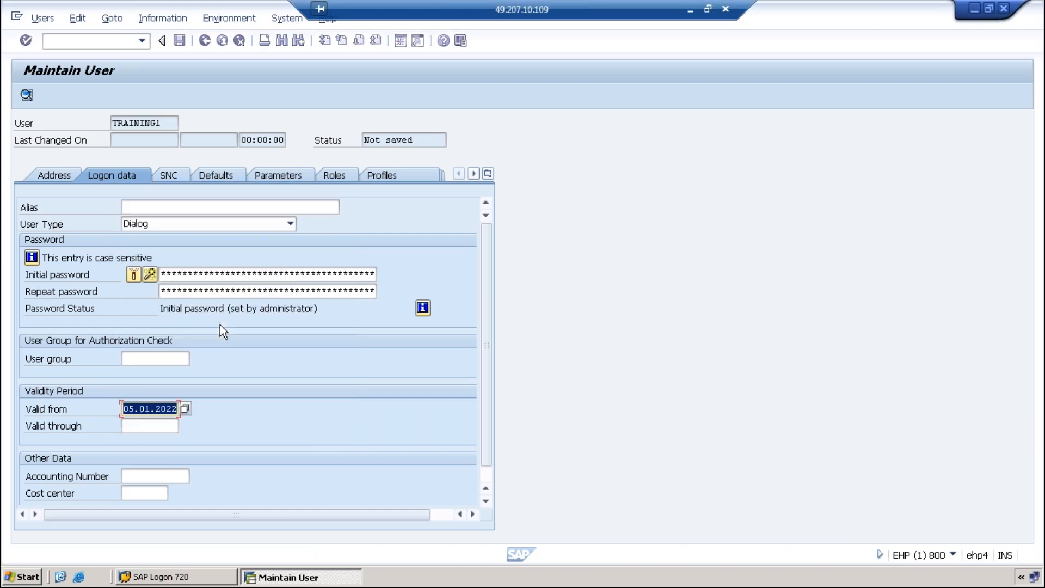
left_click(166, 426)
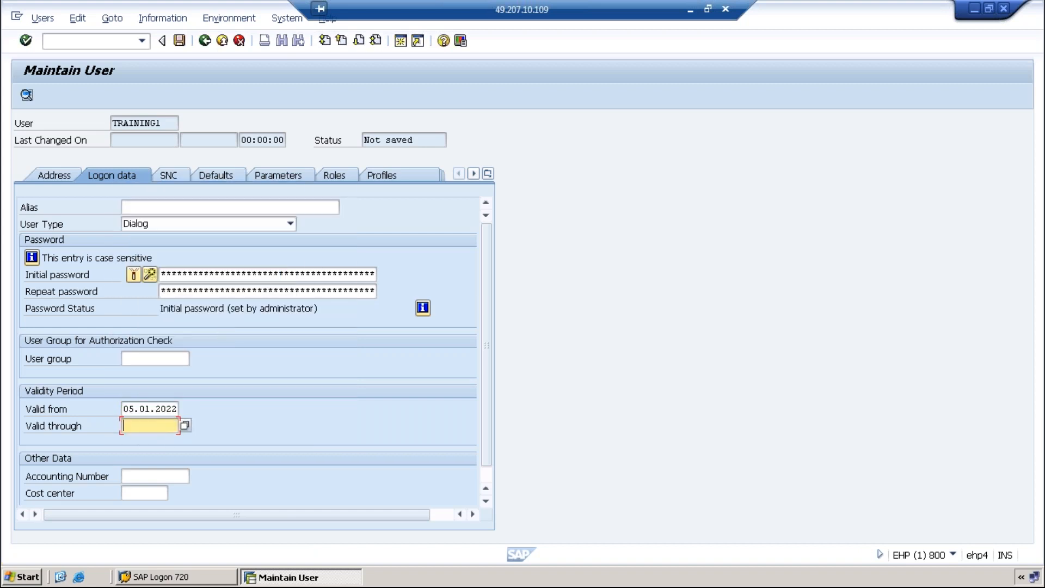
left_click(185, 426)
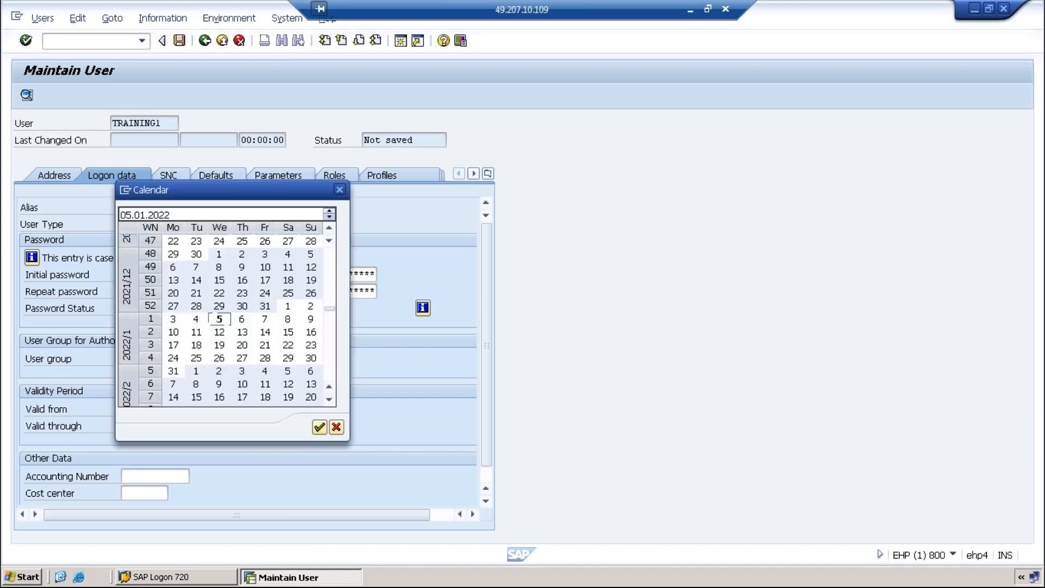
double_click(220, 345)
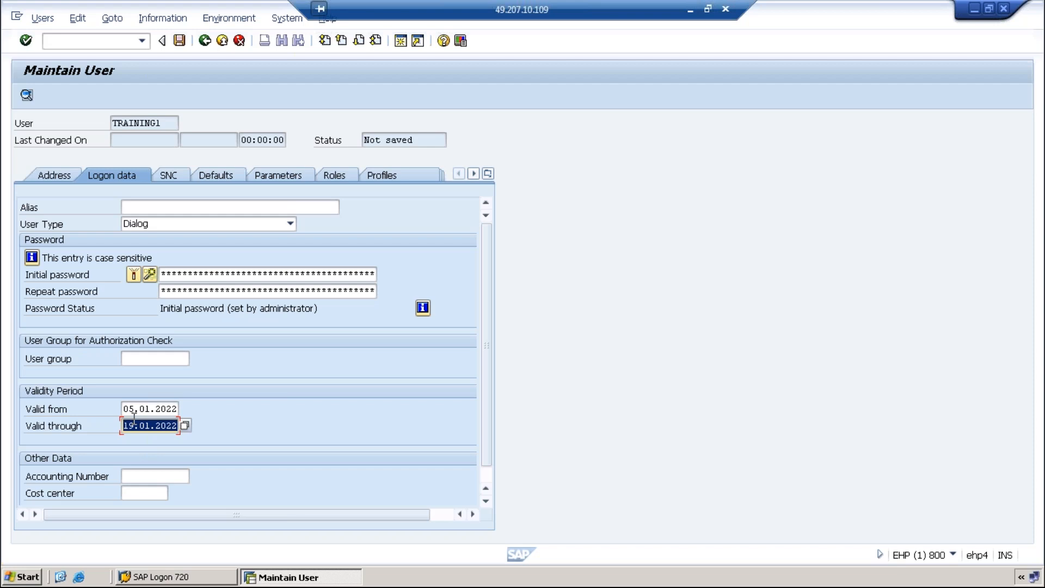
left_click(209, 175)
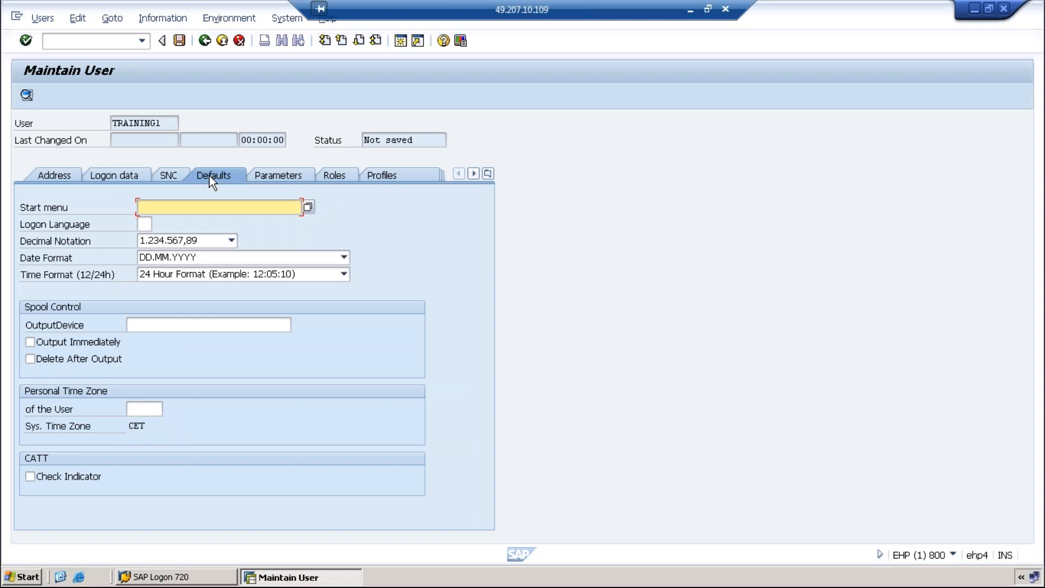
Set decimal notation to 1,234,567.89, keeping date format DD.MM.YYYY and 24-hour time
left_click(232, 241)
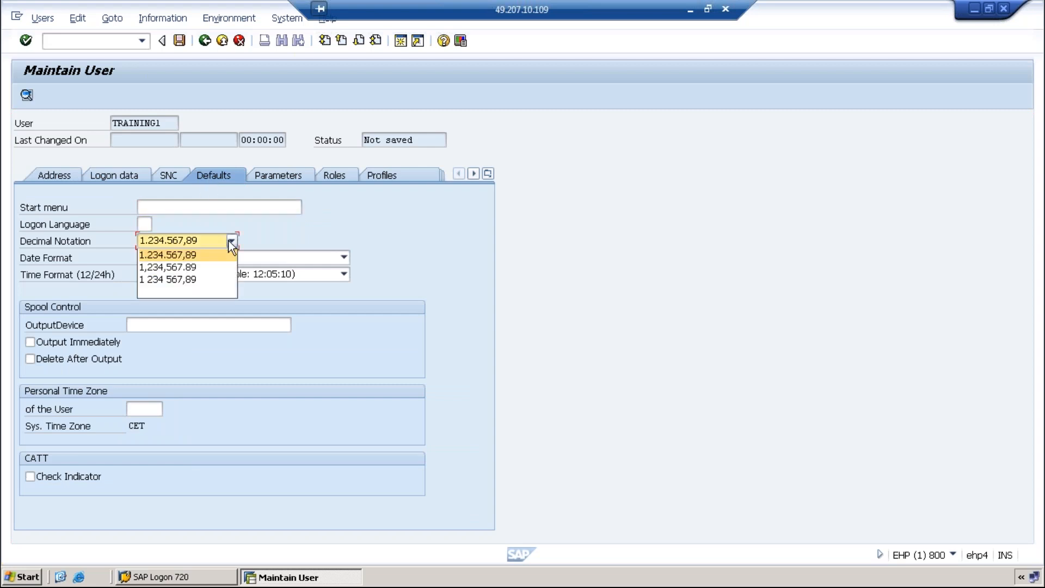
left_click(185, 267)
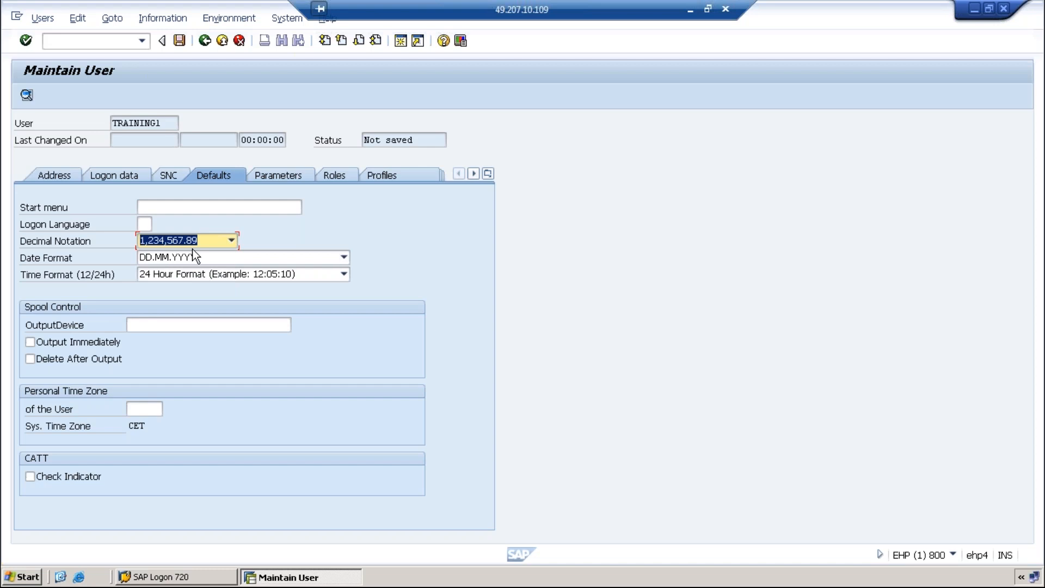
left_click(344, 257)
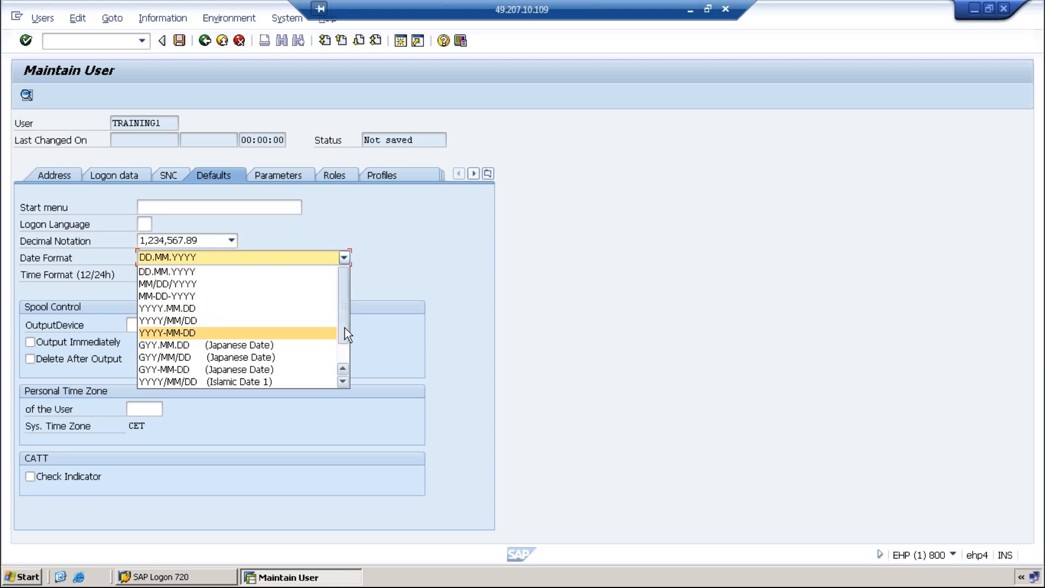
scroll(345, 328, "down", 1)
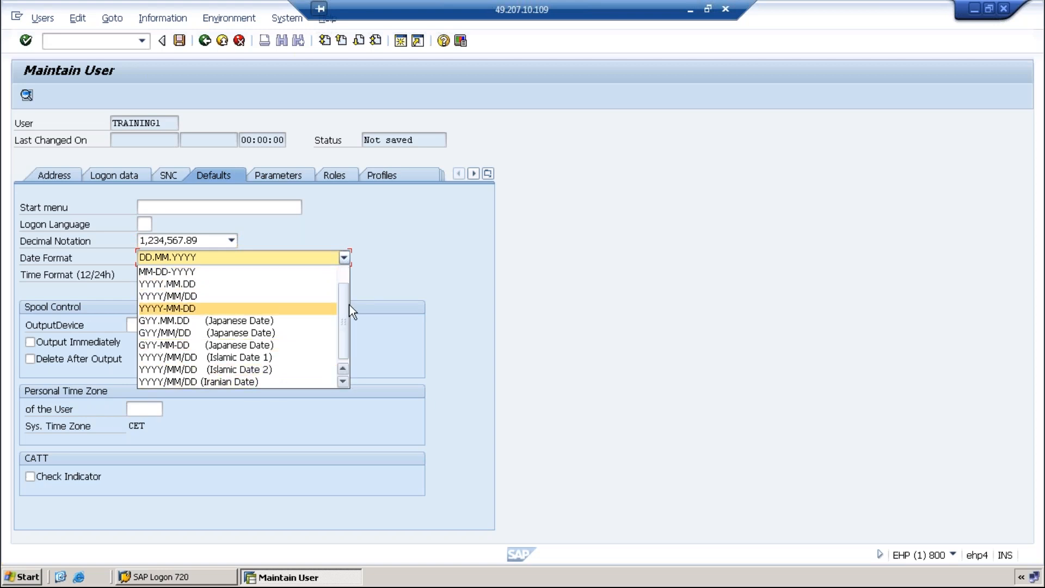
left_click_drag(343, 305, 348, 273)
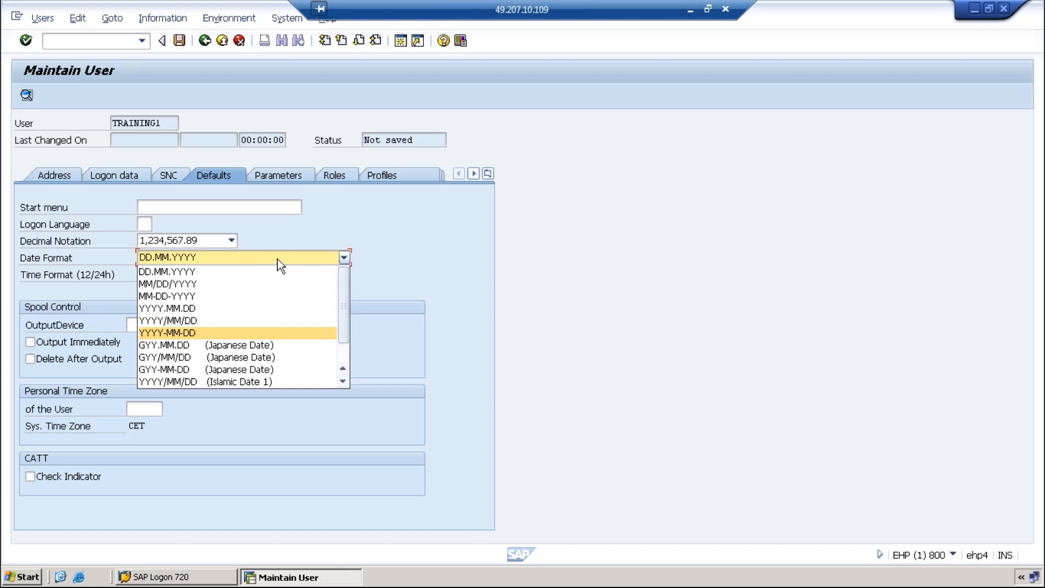
left_click(185, 271)
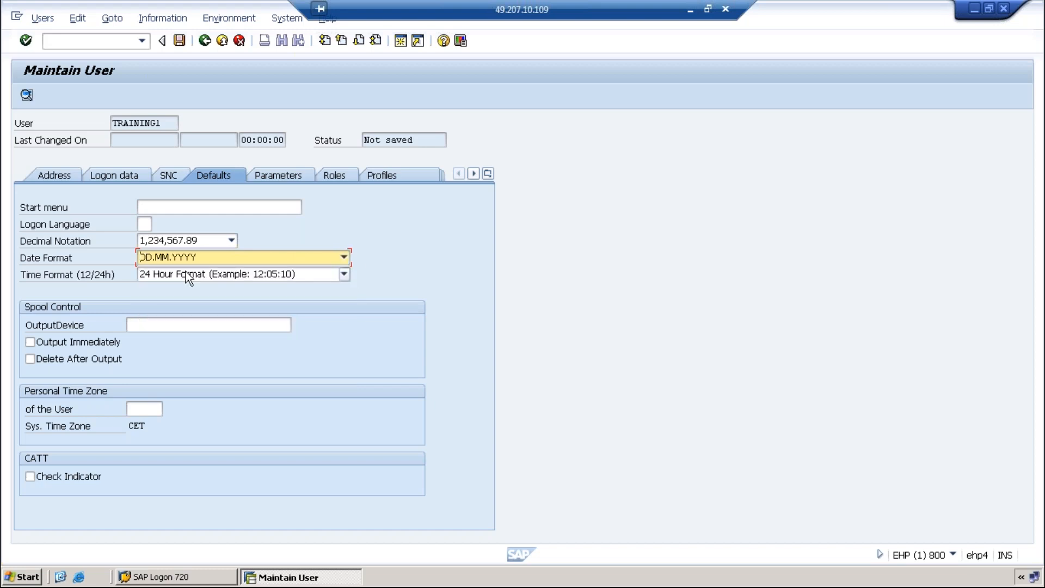
left_click(346, 275)
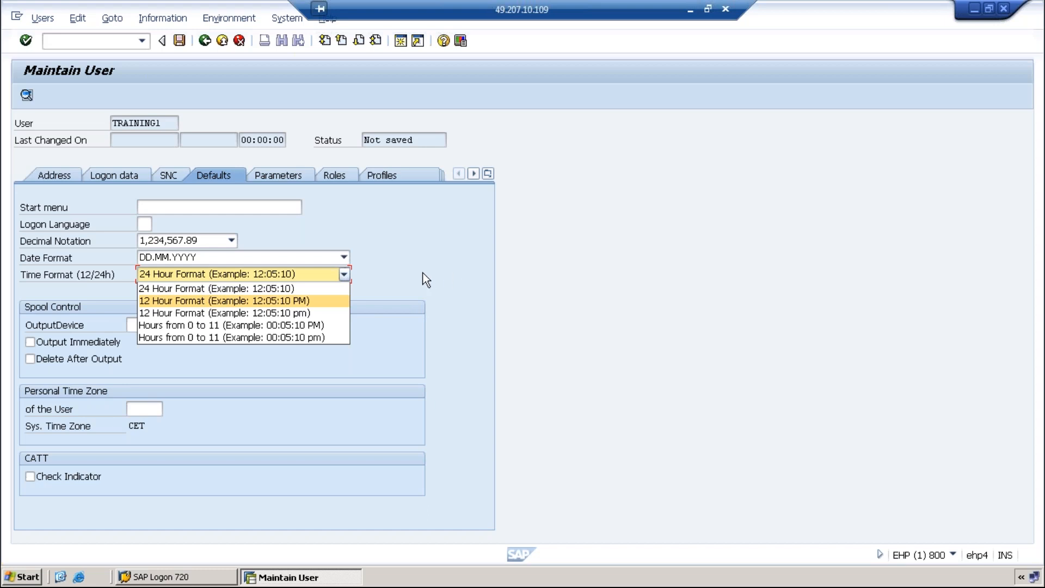
left_click(328, 293)
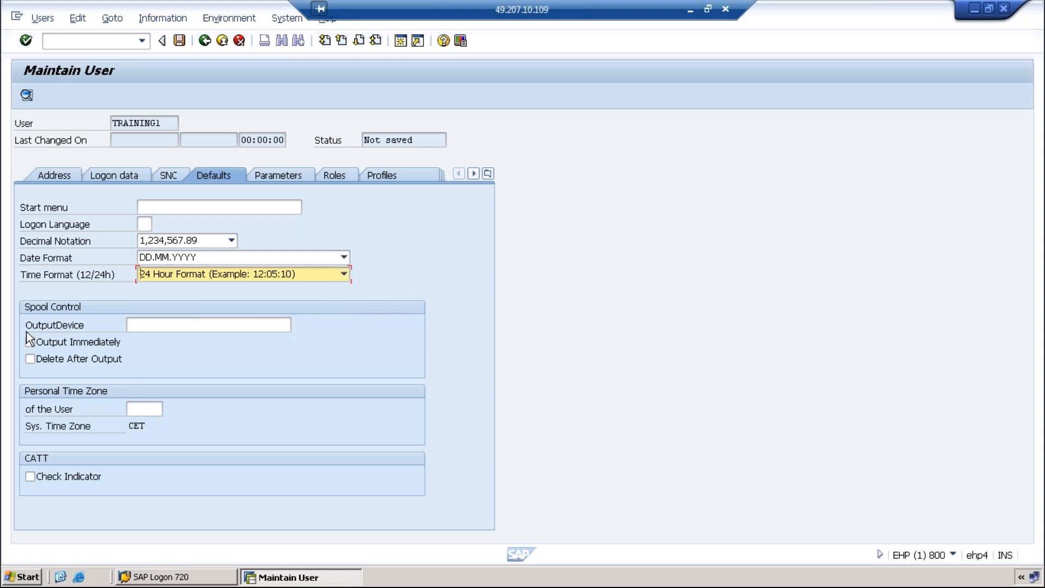
Use output device locl and tick Output Immediately and Delete After Output
left_click(143, 329)
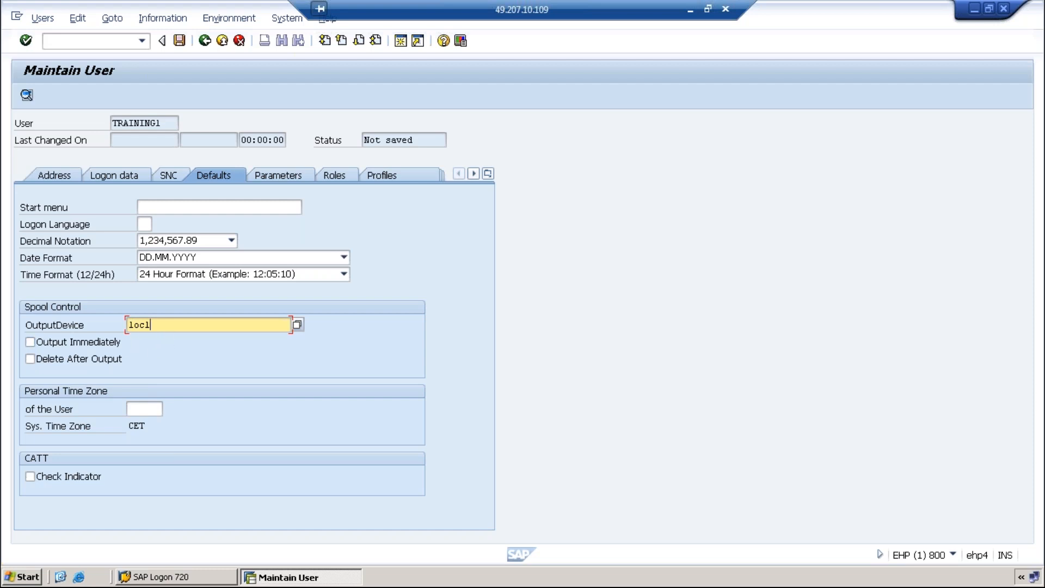
left_click_drag(163, 325, 125, 325)
left_click_drag(173, 123, 101, 125)
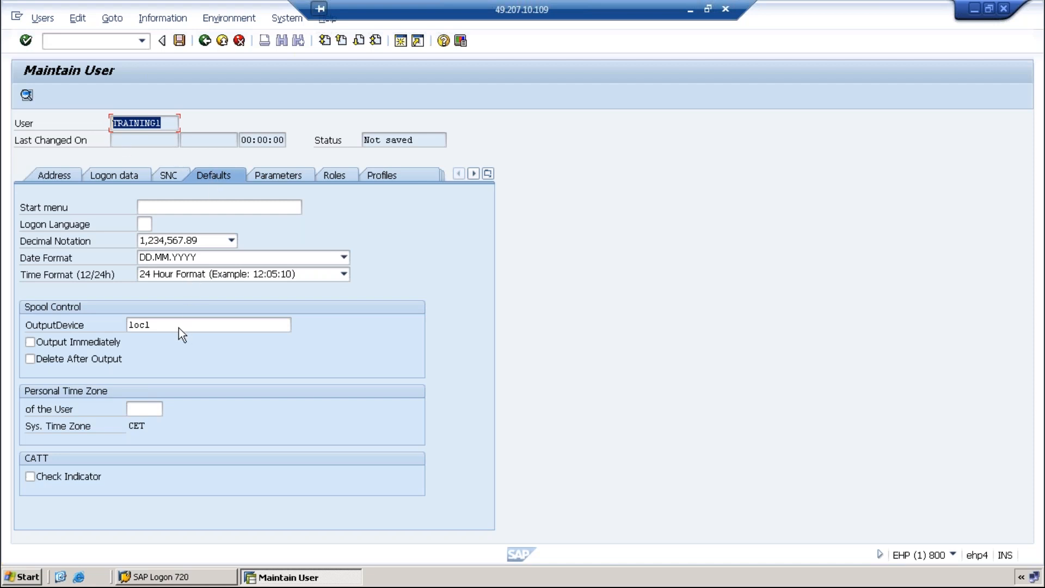
left_click_drag(179, 328, 119, 325)
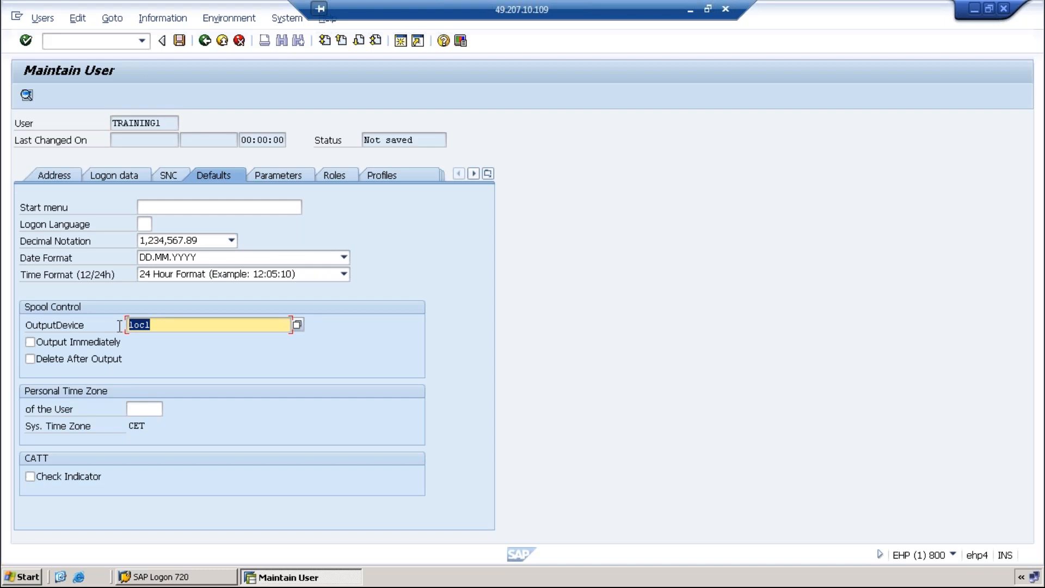
left_click(30, 342)
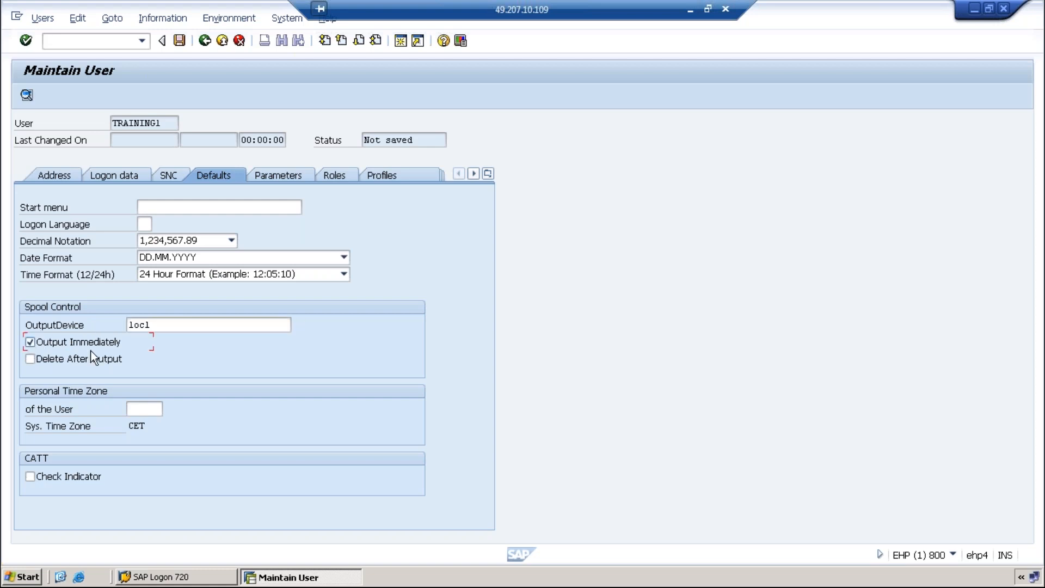
left_click(29, 357)
Untick Delete After Output, leaving only Output Immediately switched on
left_click(30, 359)
Pick test print from the full output device list, then show the Parameters tab
left_click(163, 324)
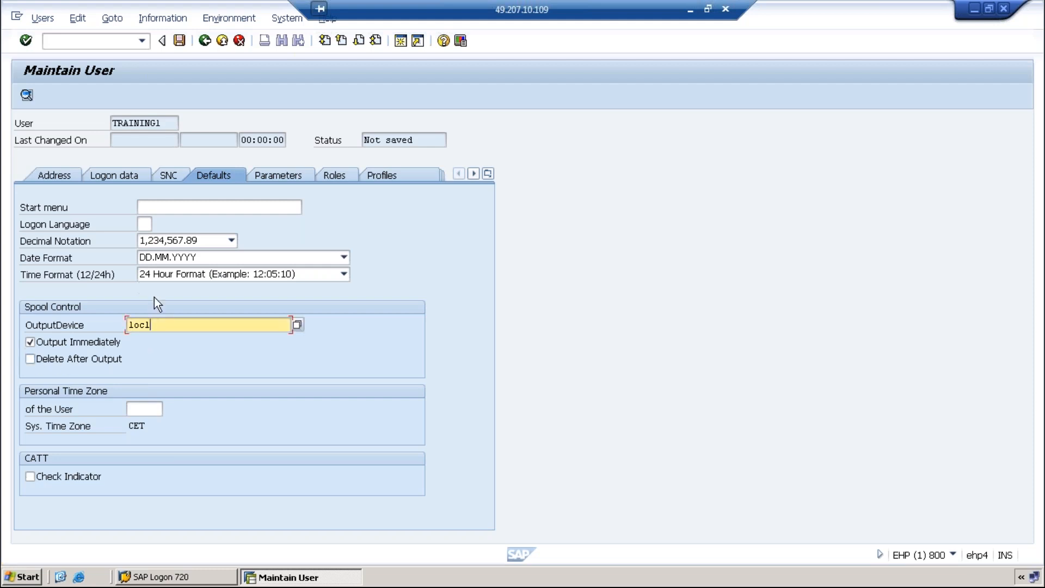
left_click(293, 323)
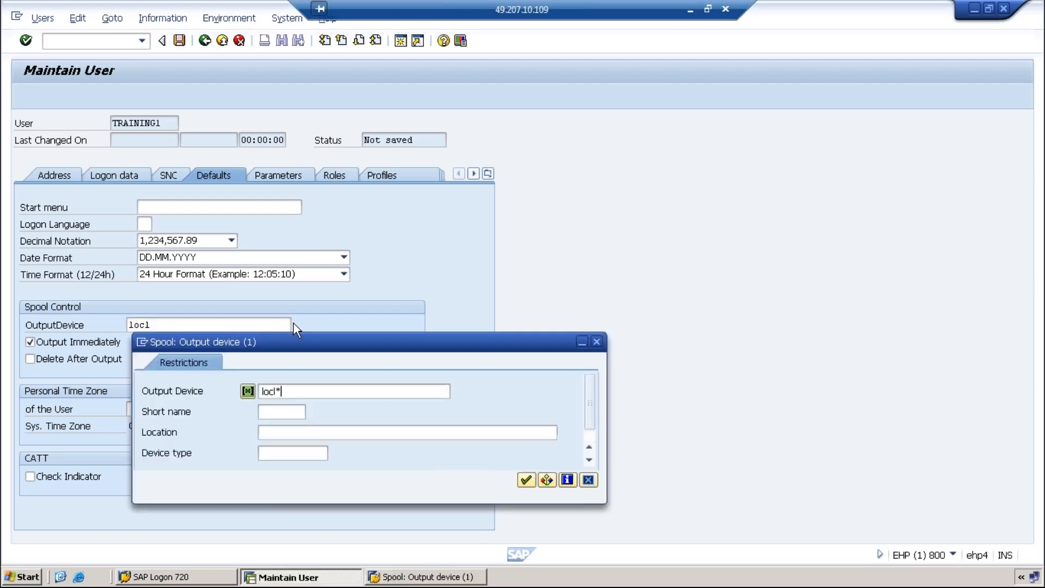
key("BackSpace")
key("BackSpace")
key("BackSpace")
key("BackSpace")
key("BackSpace")
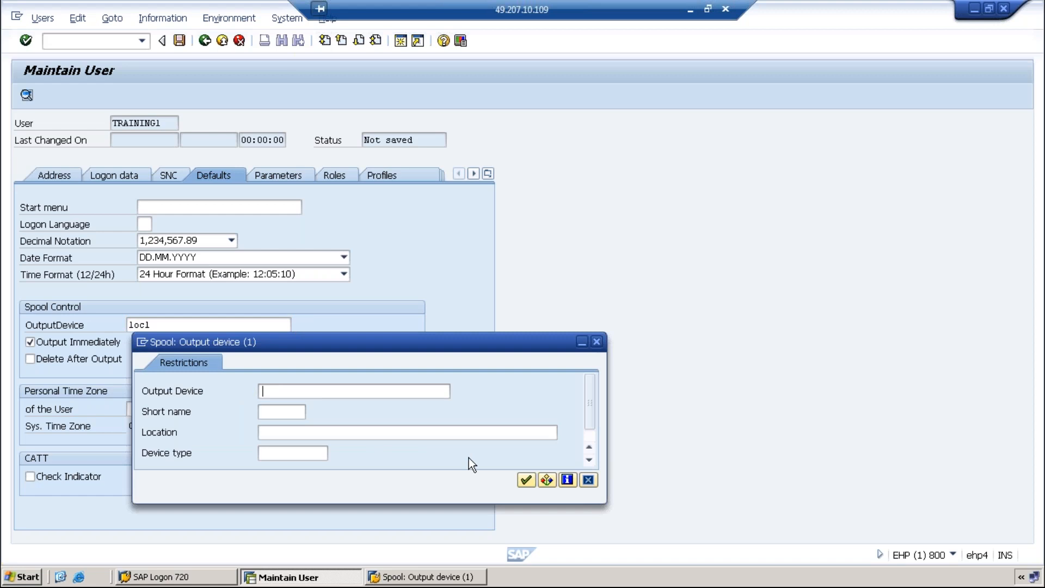
left_click(546, 482)
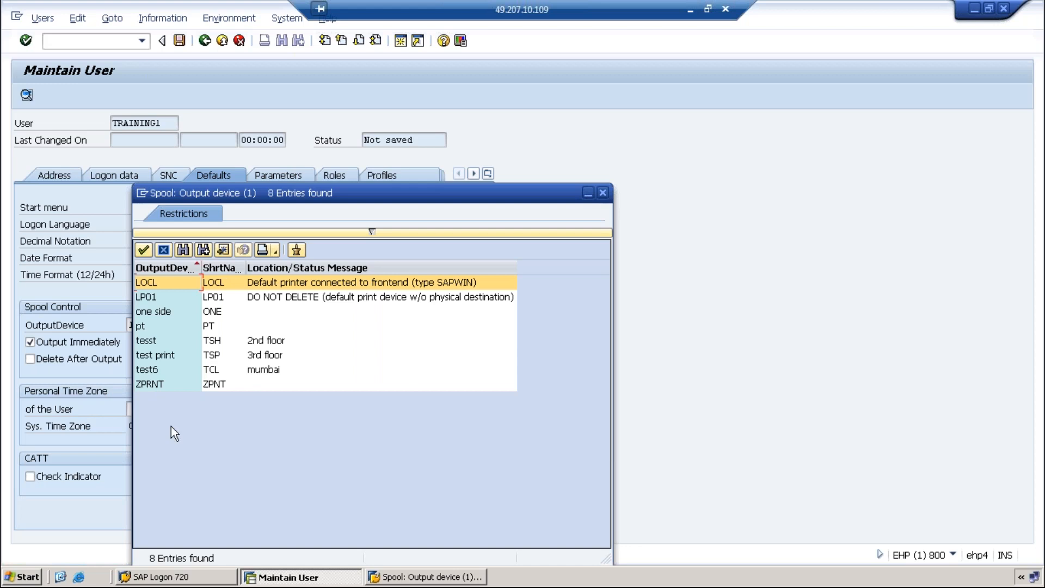
double_click(161, 354)
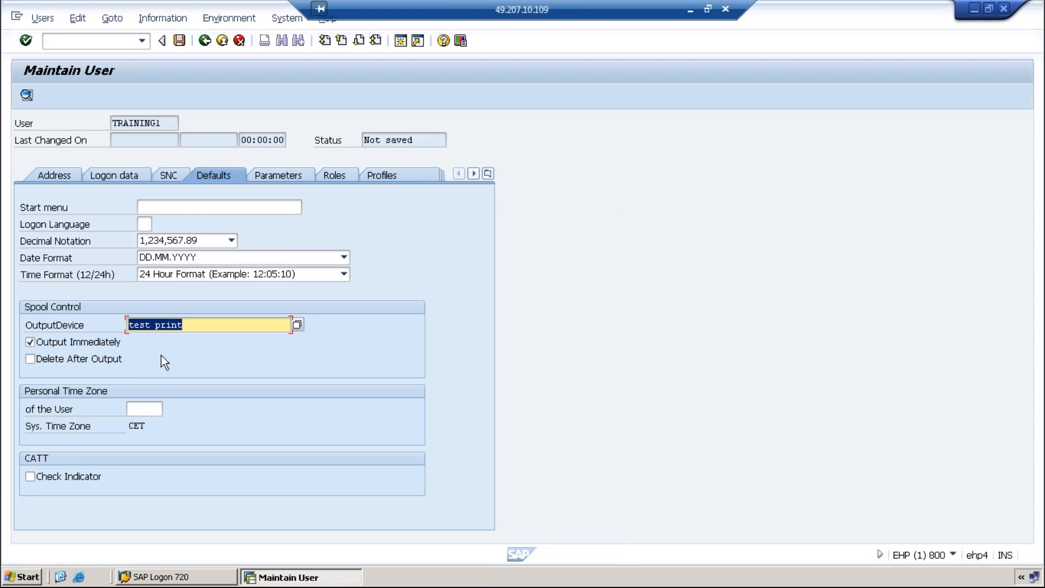
left_click(287, 174)
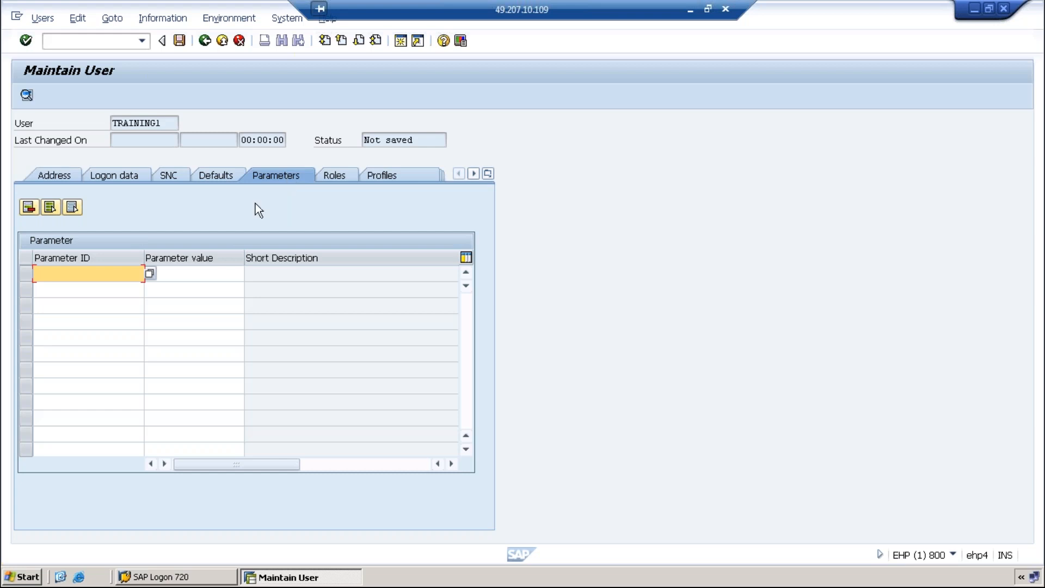
left_click(151, 274)
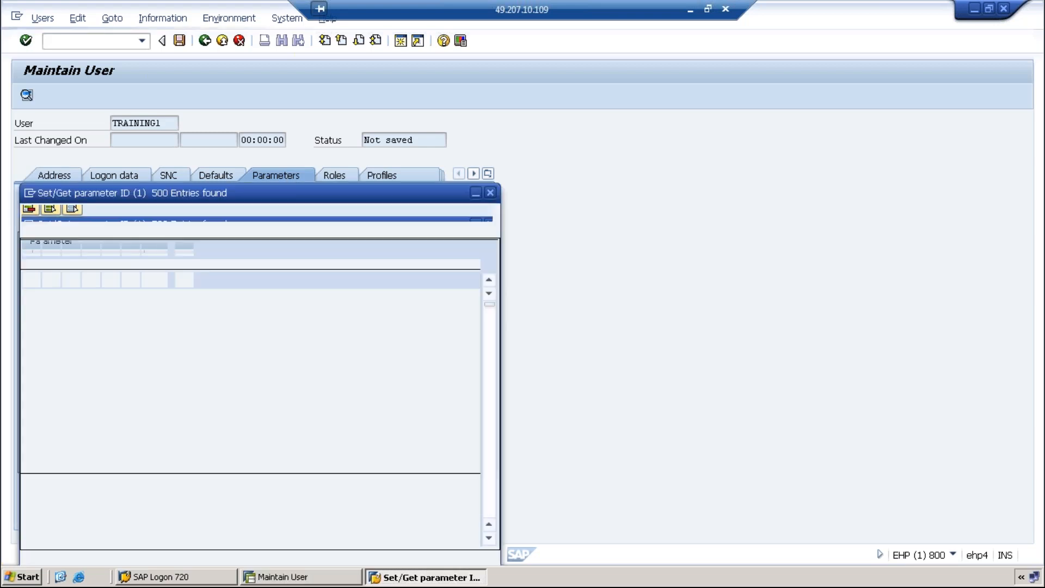
scroll(175, 478, "down", 4)
scroll(175, 477, "down", 20)
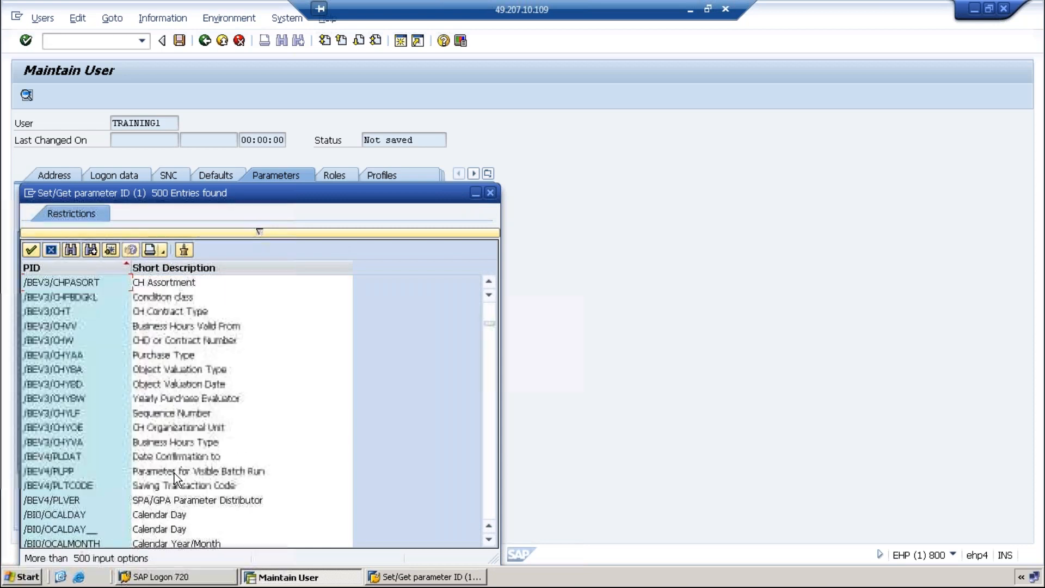
scroll(175, 473, "down", 20)
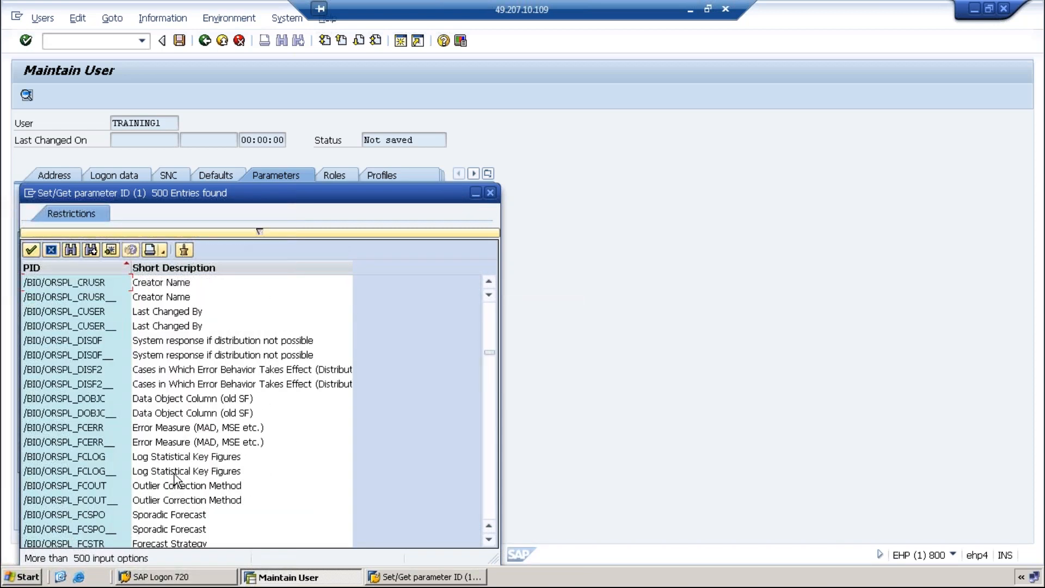
scroll(174, 474, "down", 20)
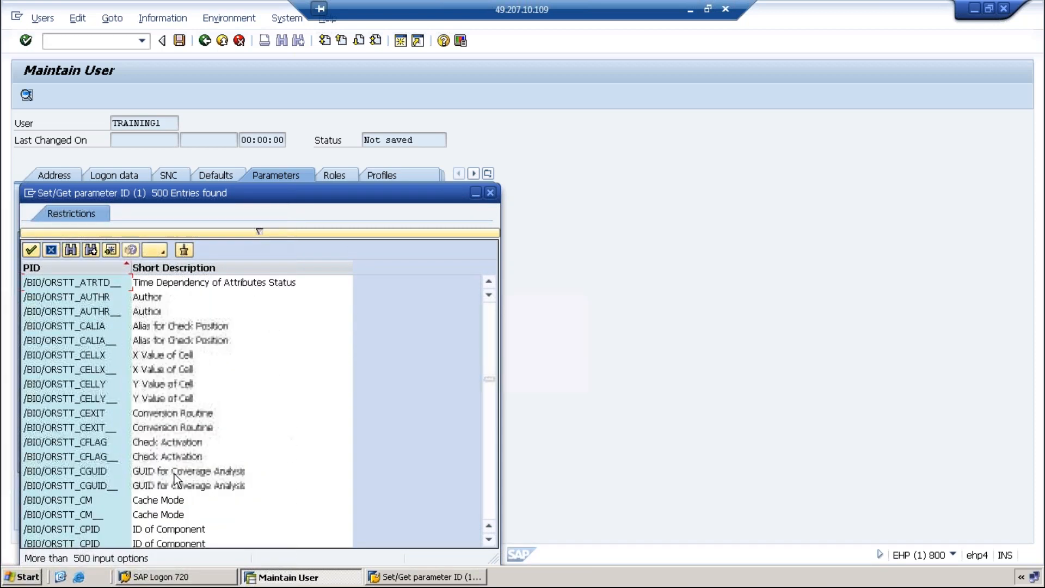
scroll(174, 474, "down", 12)
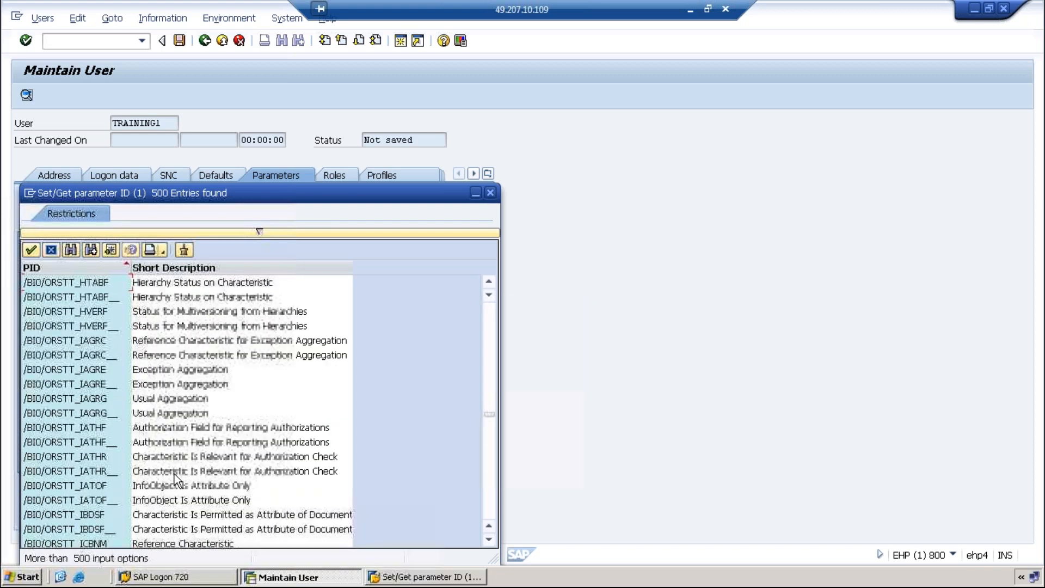
left_click(490, 194)
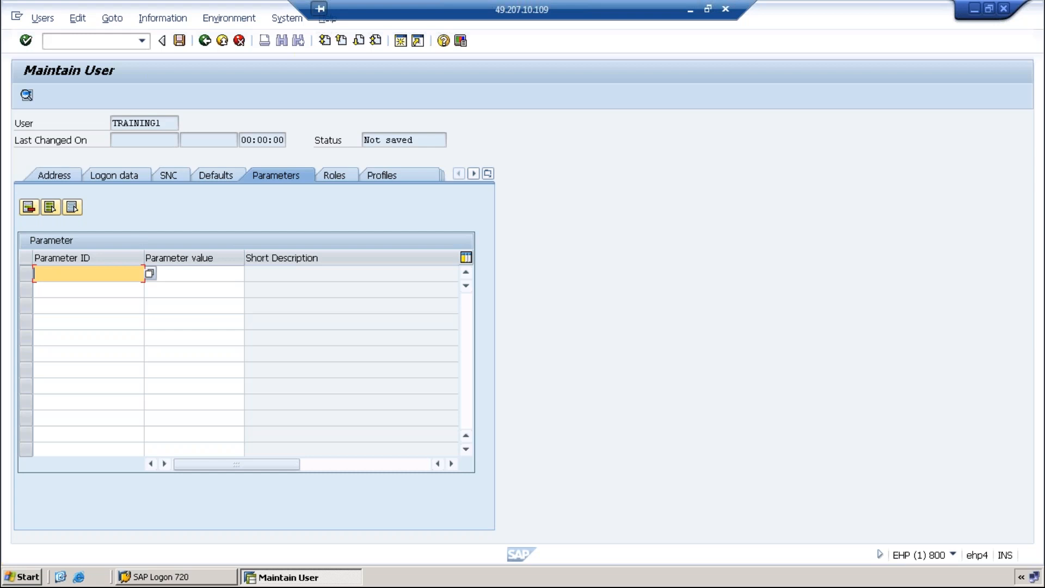
Add parameter check with value XX in the first row
type("check")
key("Tab")
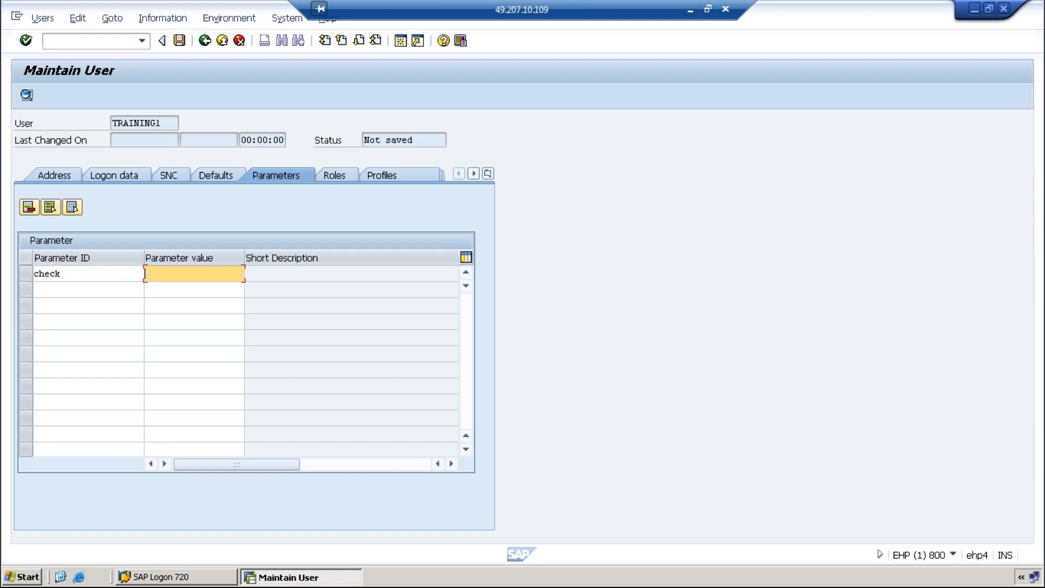
type("X")
type("X")
Add parameter payment with value X X X in the second row
left_click(194, 290)
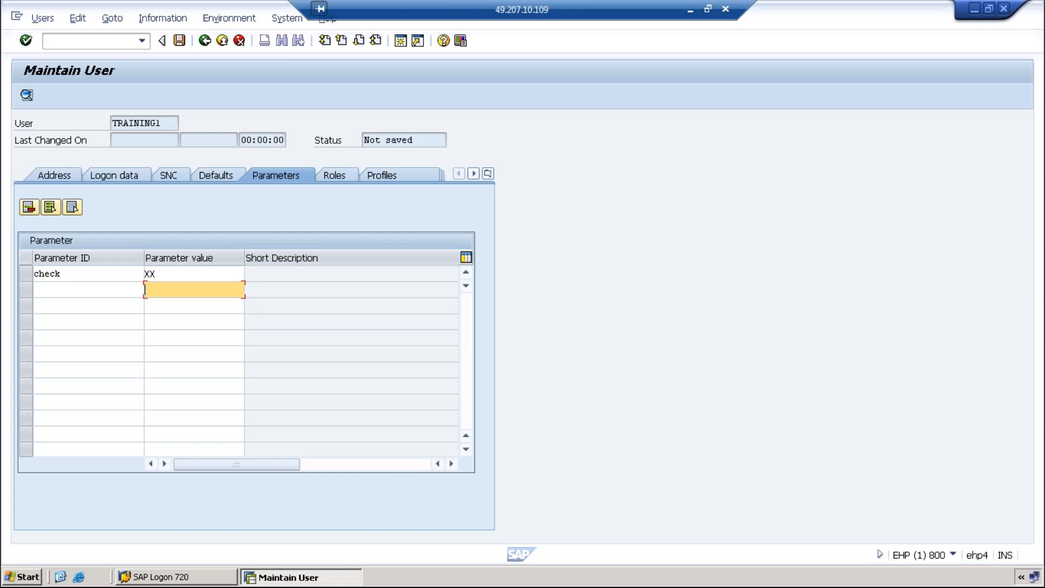
left_click(88, 290)
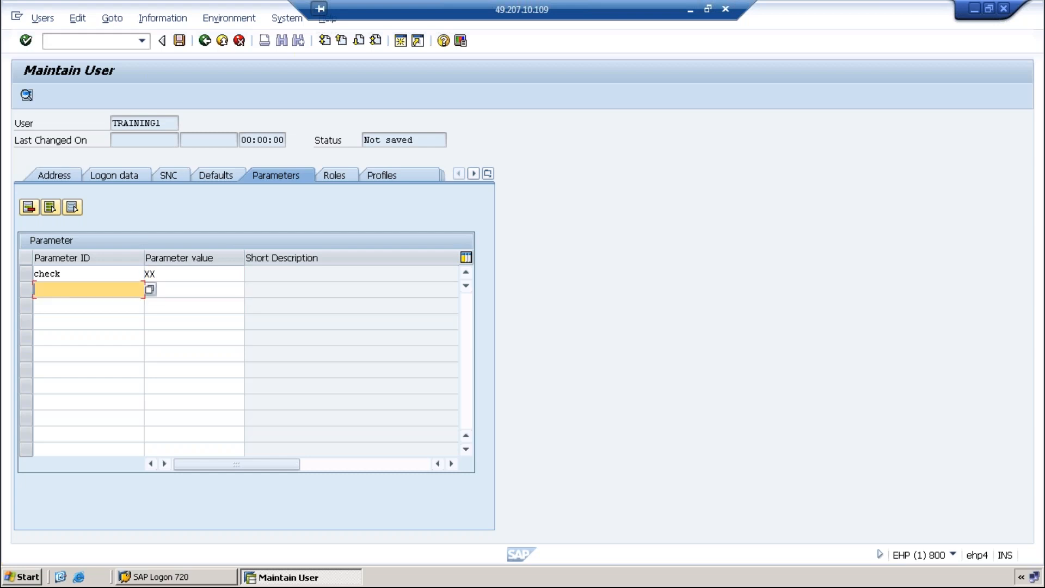
type("payment")
key("Tab")
type("X X X")
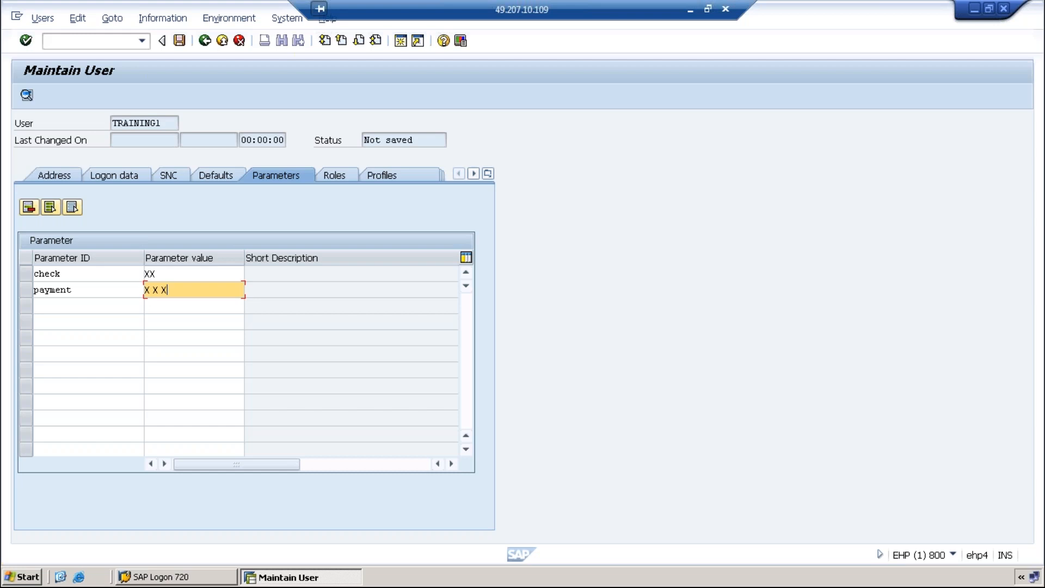
key("BackSpace")
key("BackSpace")
key("BackSpace")
key("BackSpace")
type("xx")
key("BackSpace")
key("BackSpace")
type("XX")
key("BackSpace")
key("BackSpace")
type("X X")
Check the new parameter entries, then select and delete the invalid CHECK row
key("Return")
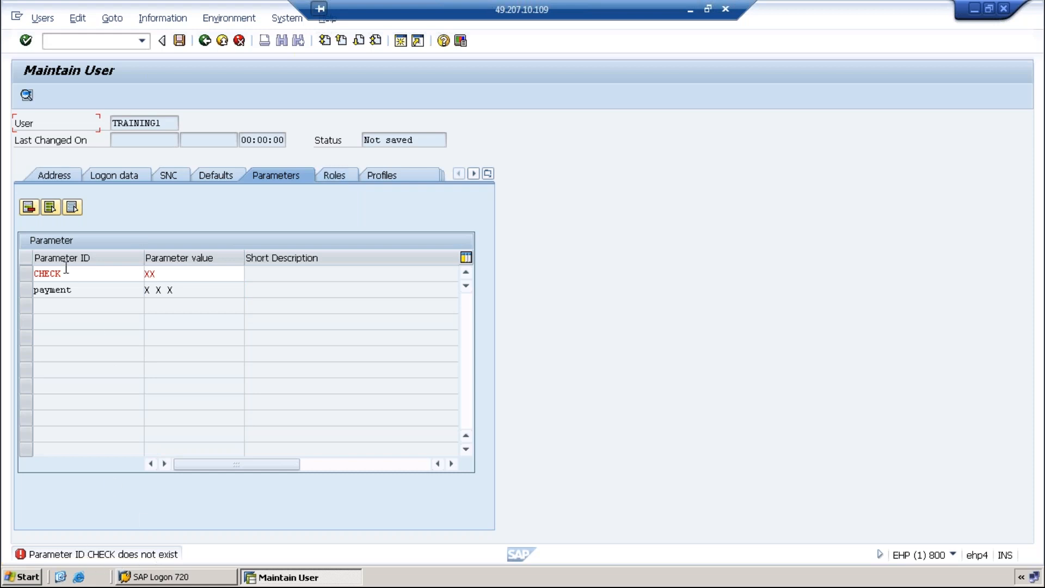
left_click(25, 271)
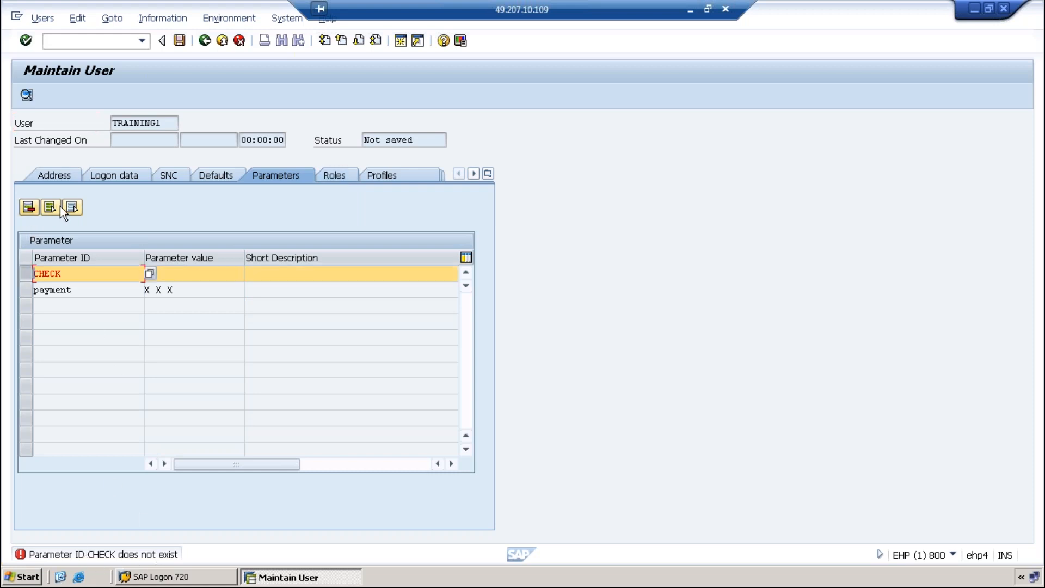
left_click(29, 206)
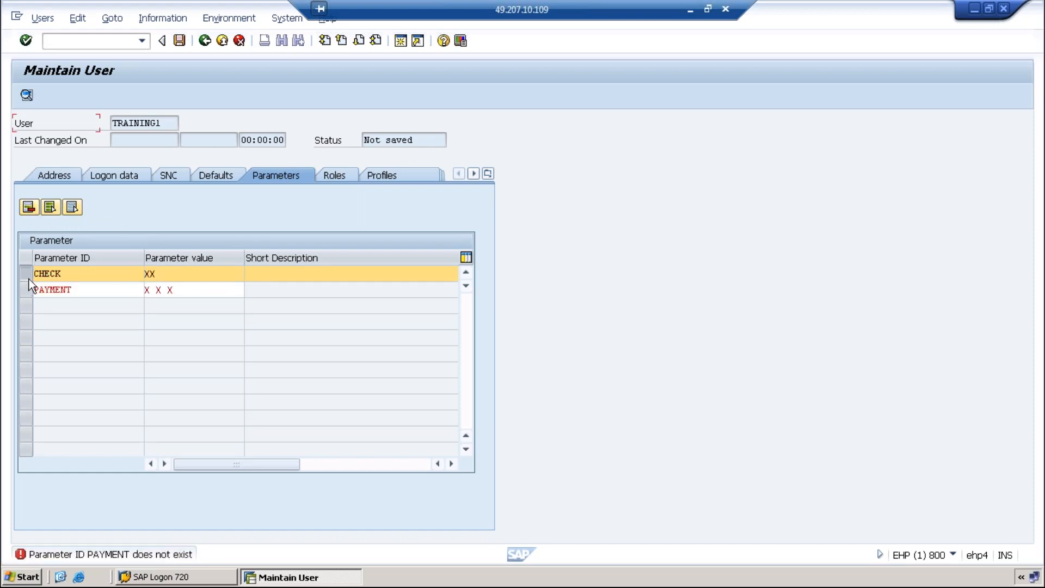
Delete the CHECK and PAYMENT rows, pick parameter /BIO/ORSTT_RQSTA__ from F4 help, and save TRAINING1
left_click(26, 284)
left_click(29, 207)
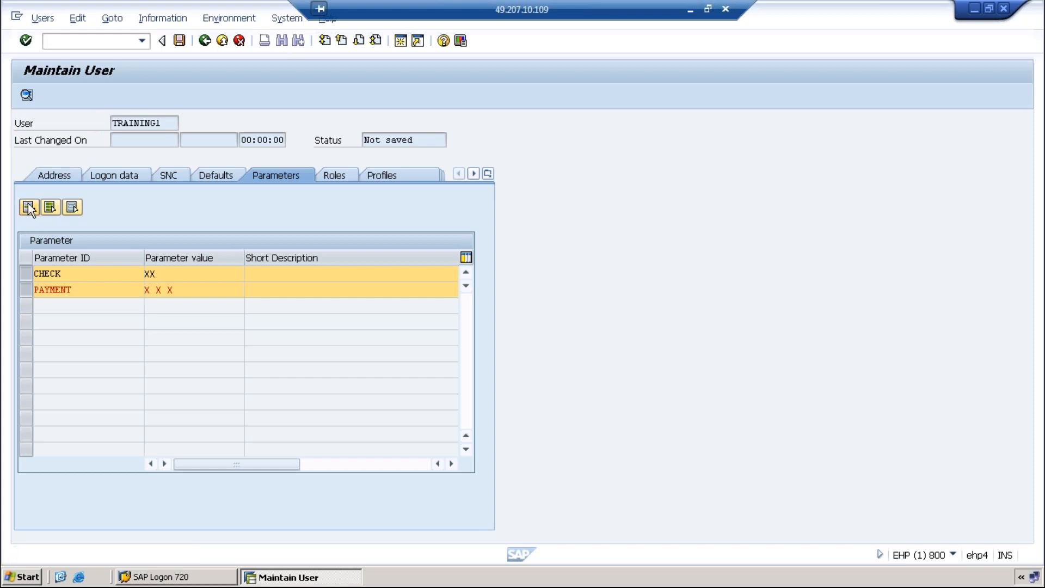
left_click(150, 274)
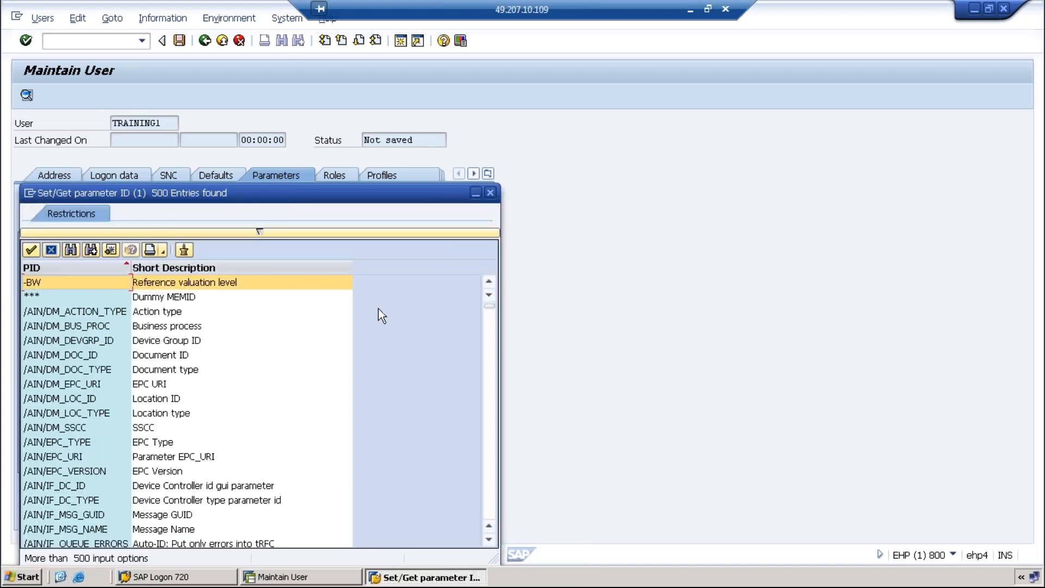
left_click(494, 343)
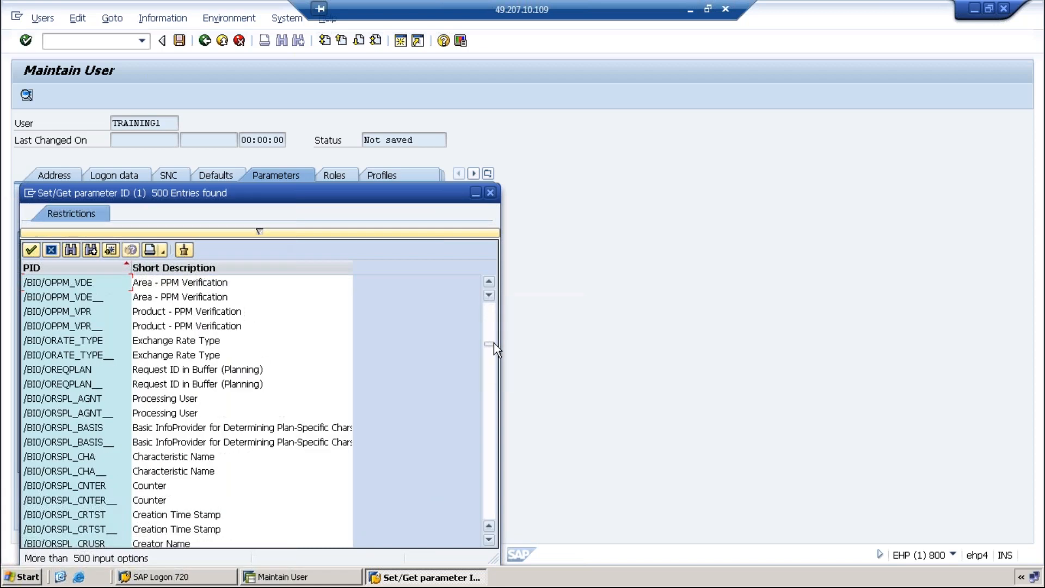
left_click_drag(488, 346, 477, 488)
double_click(66, 398)
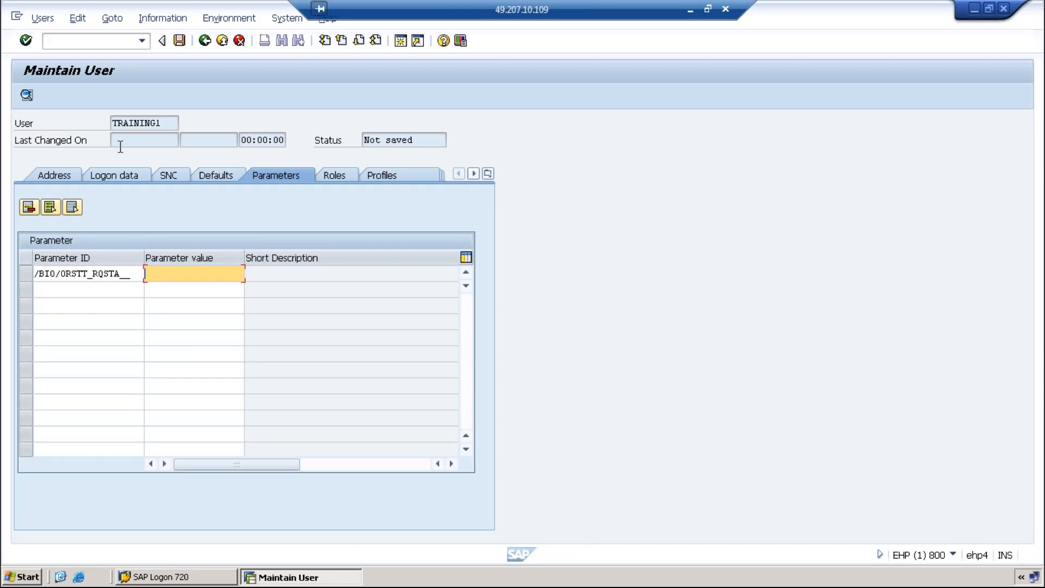
left_click(178, 40)
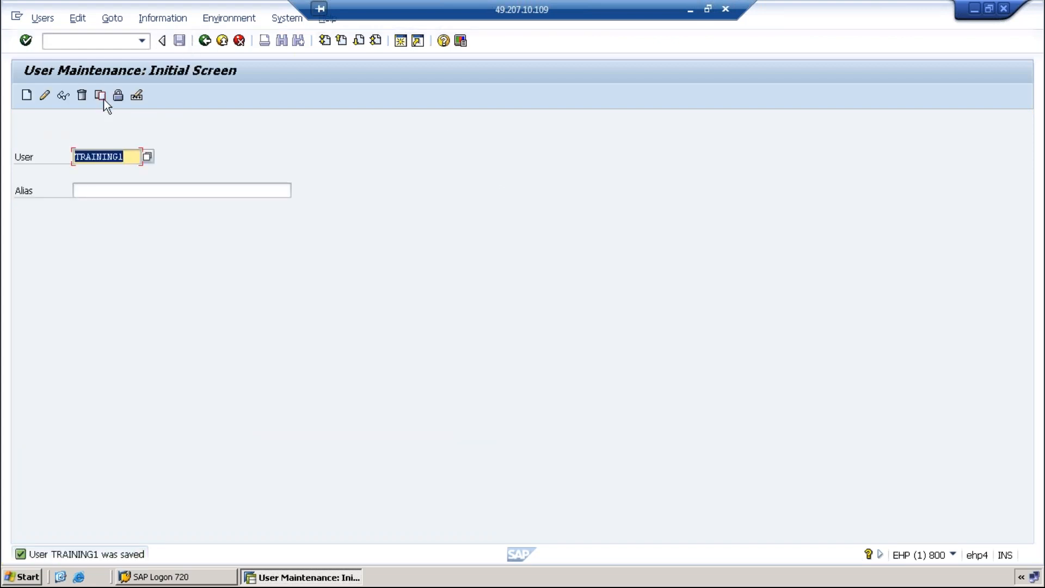
Reopen TRAINING1 in change mode and show its role assignments
left_click(42, 95)
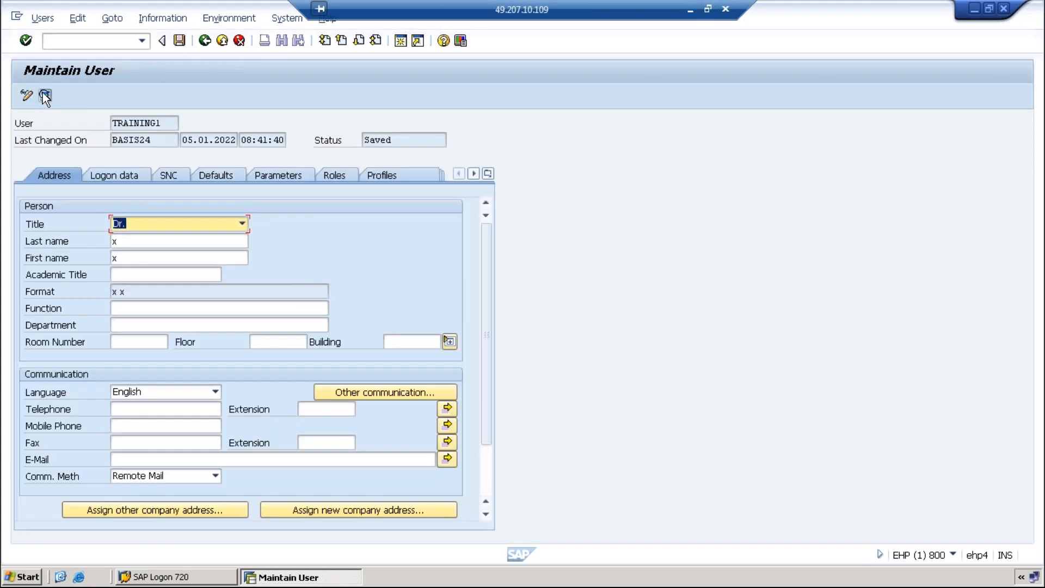
left_click(335, 174)
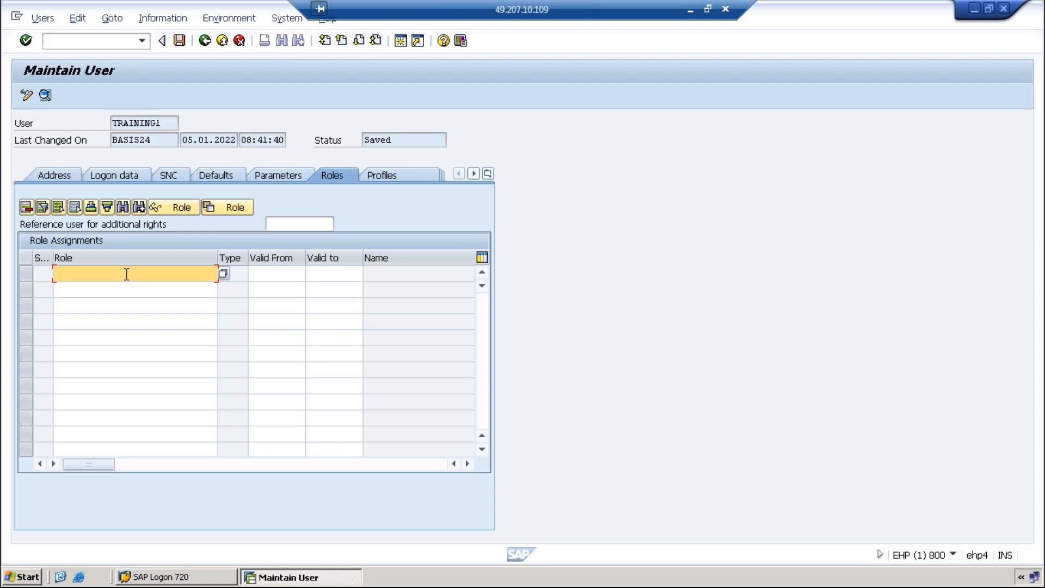
Search role names with Z* and scroll through the 407 matching single roles
type("Z*")
left_click(224, 273)
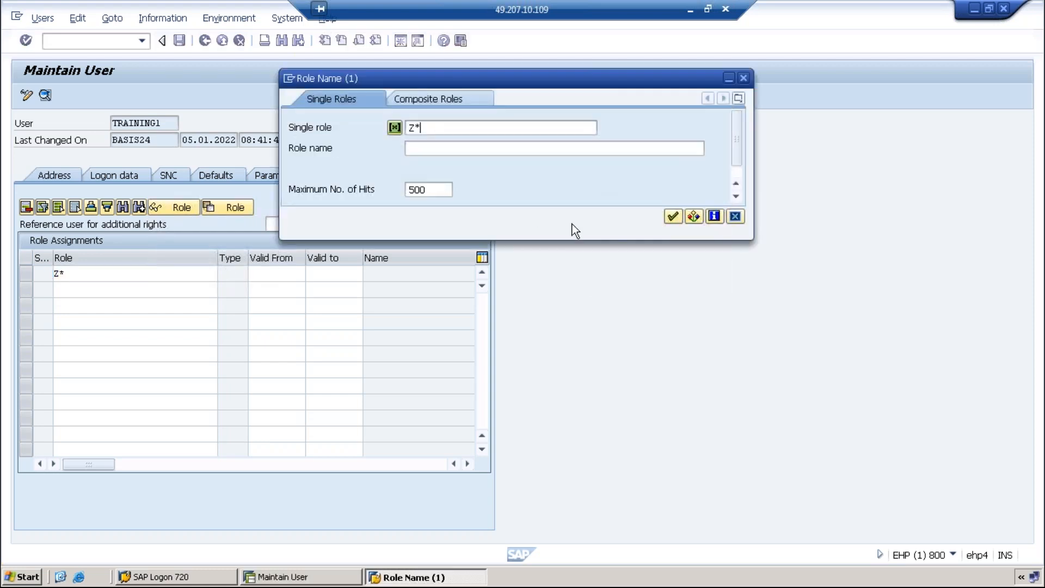
left_click(673, 217)
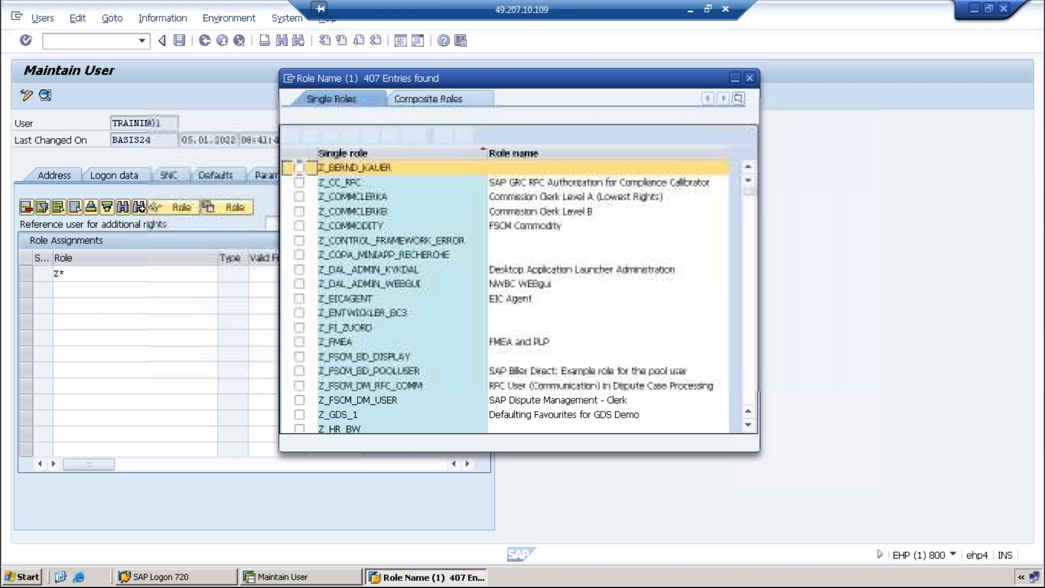
scroll(368, 308, "down", 15)
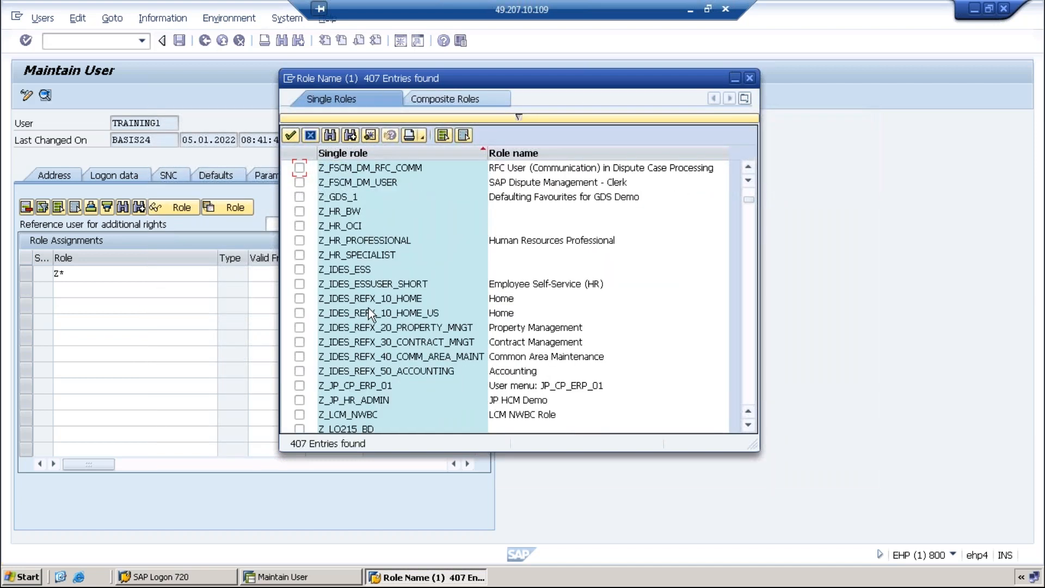
scroll(368, 308, "down", 18)
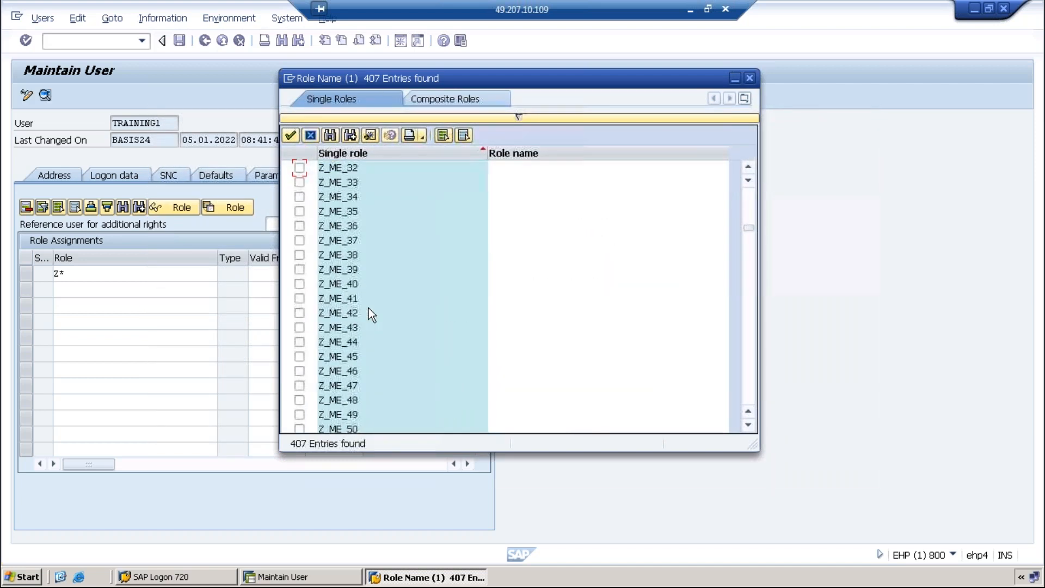
scroll(368, 308, "down", 7)
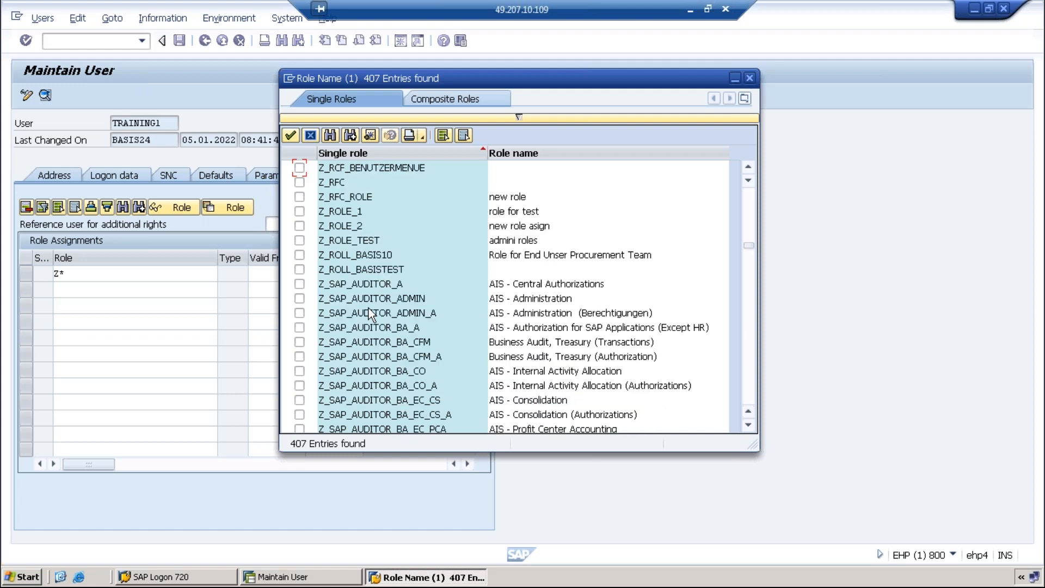
scroll(368, 309, "down", 9)
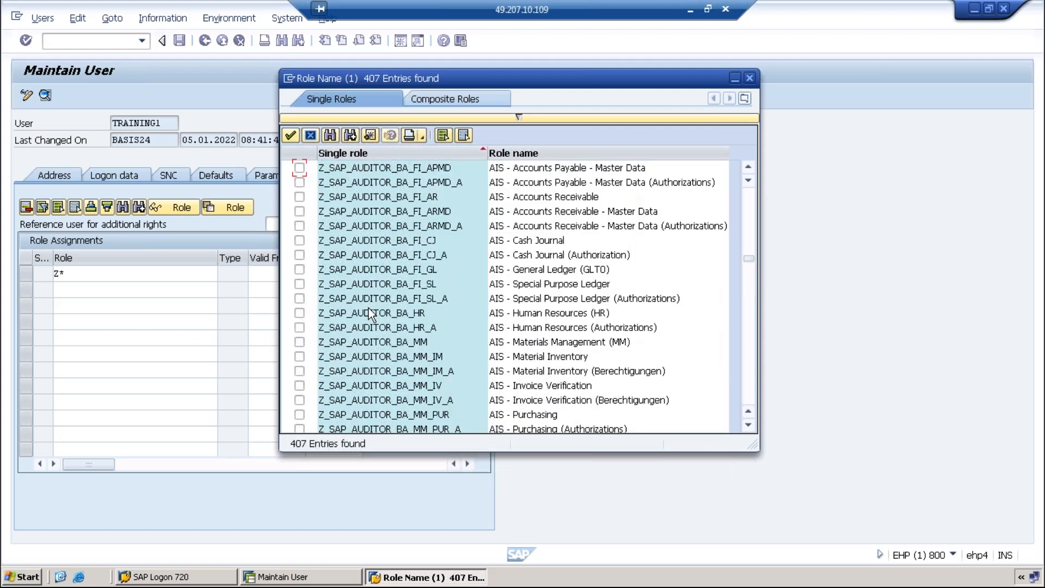
scroll(368, 308, "down", 20)
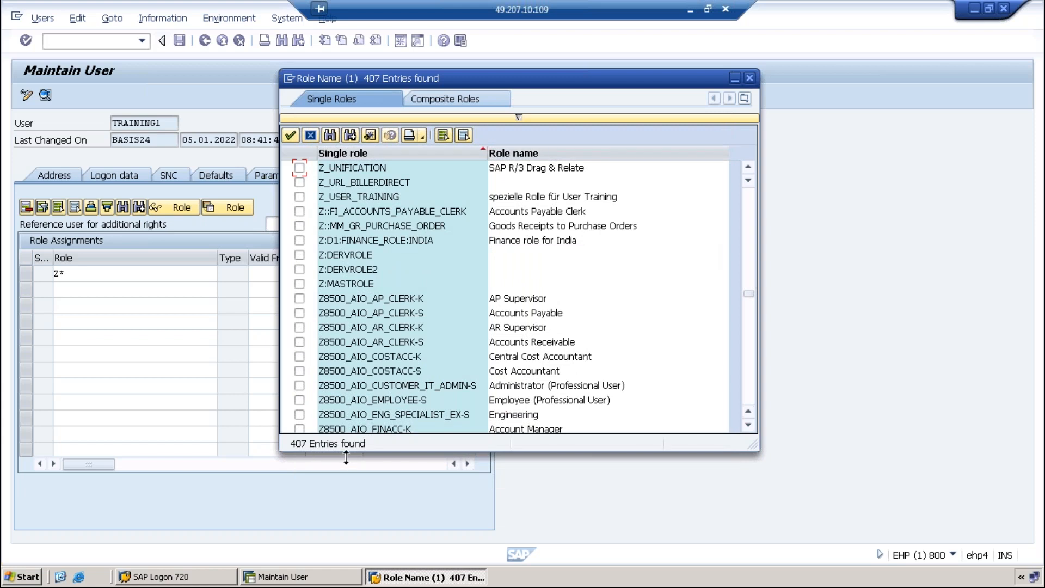
scroll(416, 316, "up", 12)
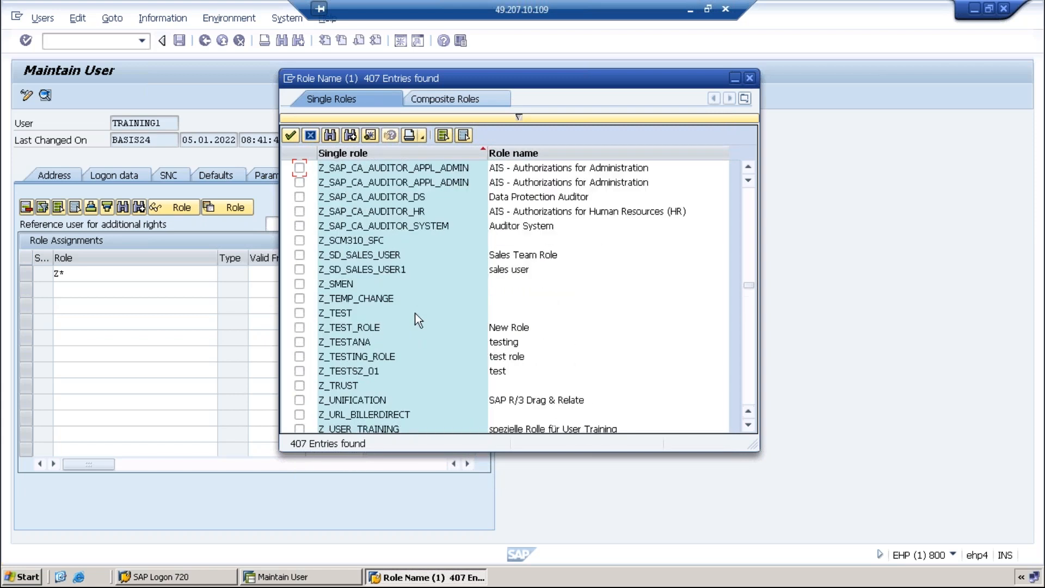
left_click_drag(752, 276, 752, 191)
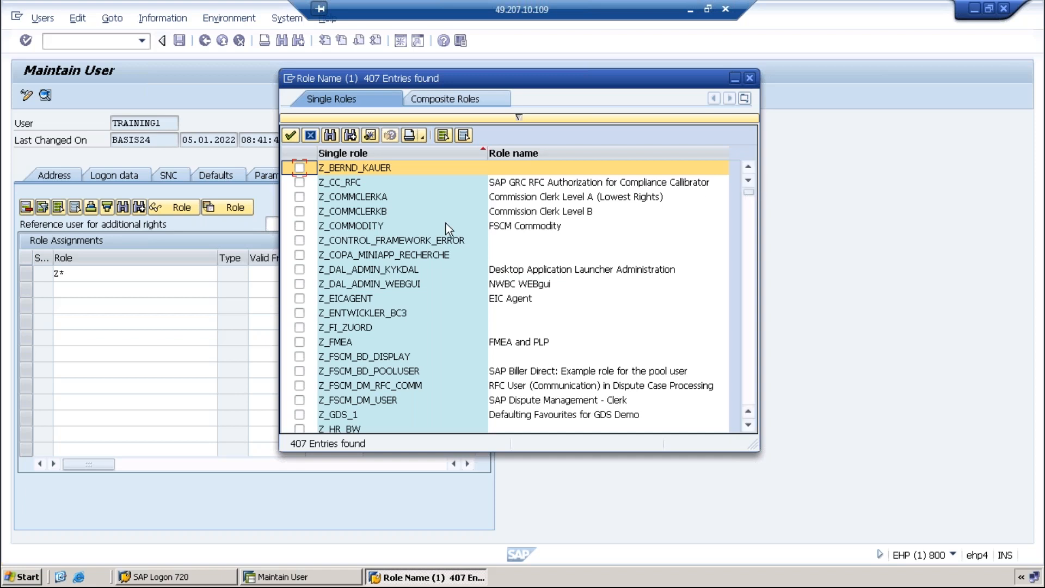
left_click(299, 168)
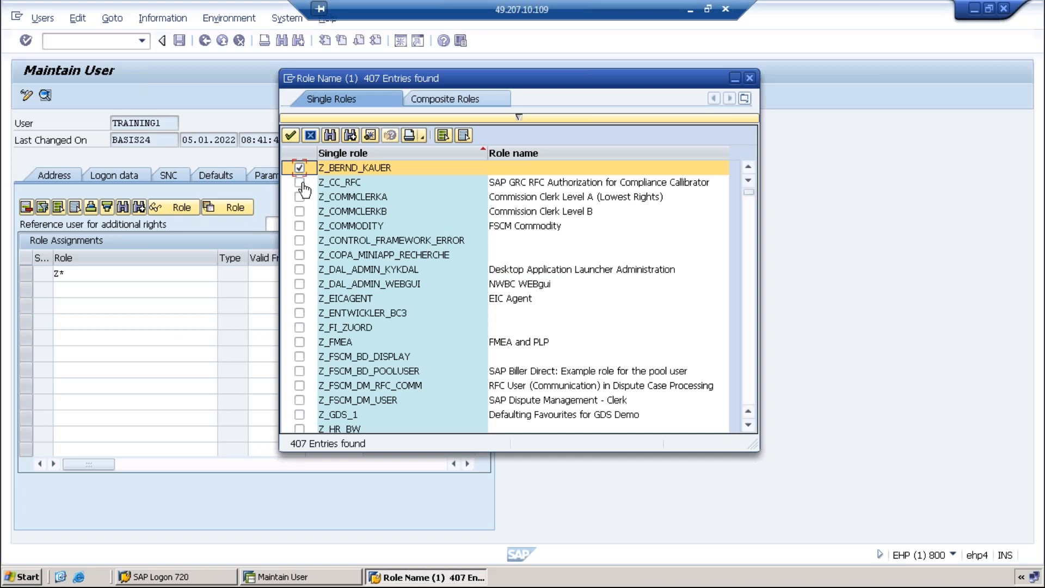
left_click(299, 213)
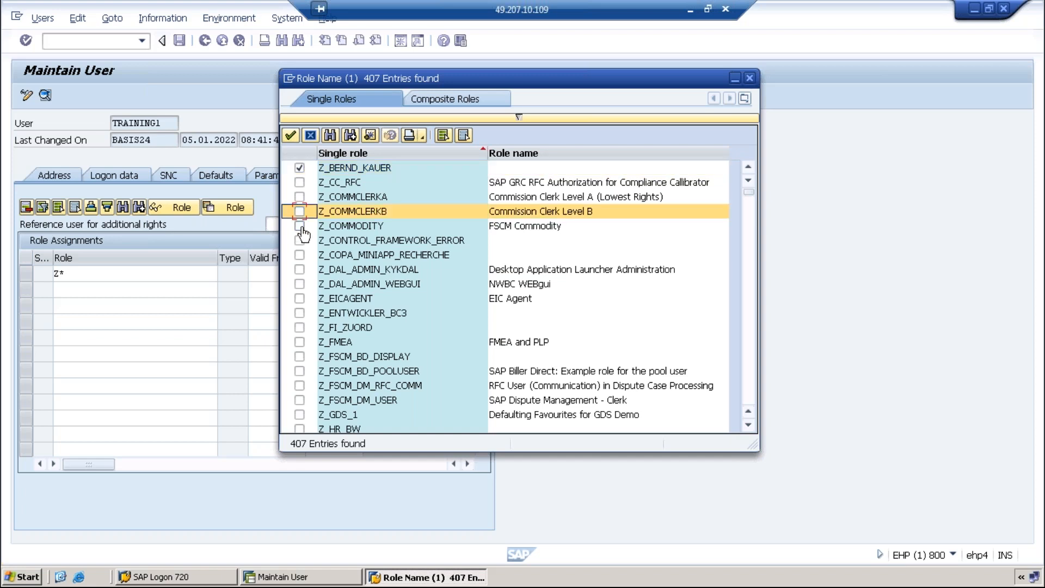
left_click(299, 284)
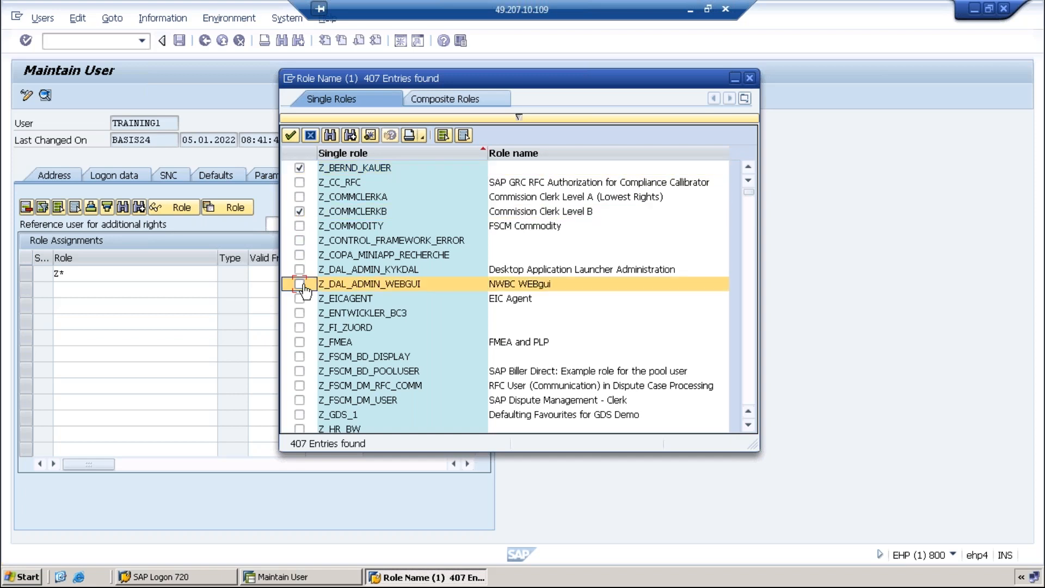
left_click(300, 356)
Tick Z_LO215_MRP_MINI, Z_ME_25, Z_ME_52 and Z_SAP_AUDITOR_BA_CO_A, then copy and confirm all eight roles
scroll(299, 359, "down", 7)
left_click(297, 372)
scroll(298, 372, "down", 9)
left_click(300, 371)
scroll(305, 375, "down", 3)
scroll(322, 383, "down", 7)
left_click(300, 371)
scroll(301, 376, "down", 10)
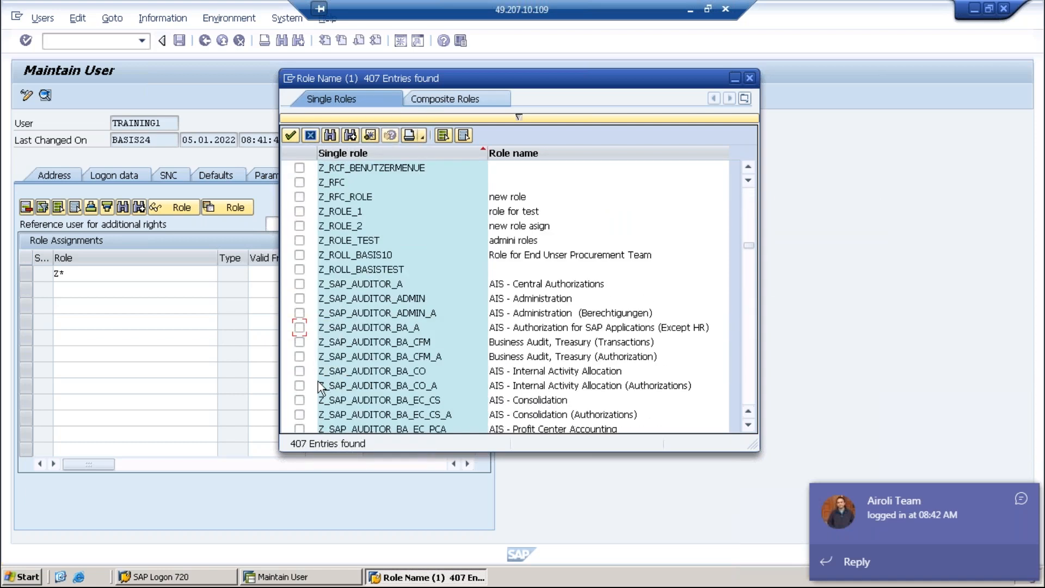
left_click(302, 385)
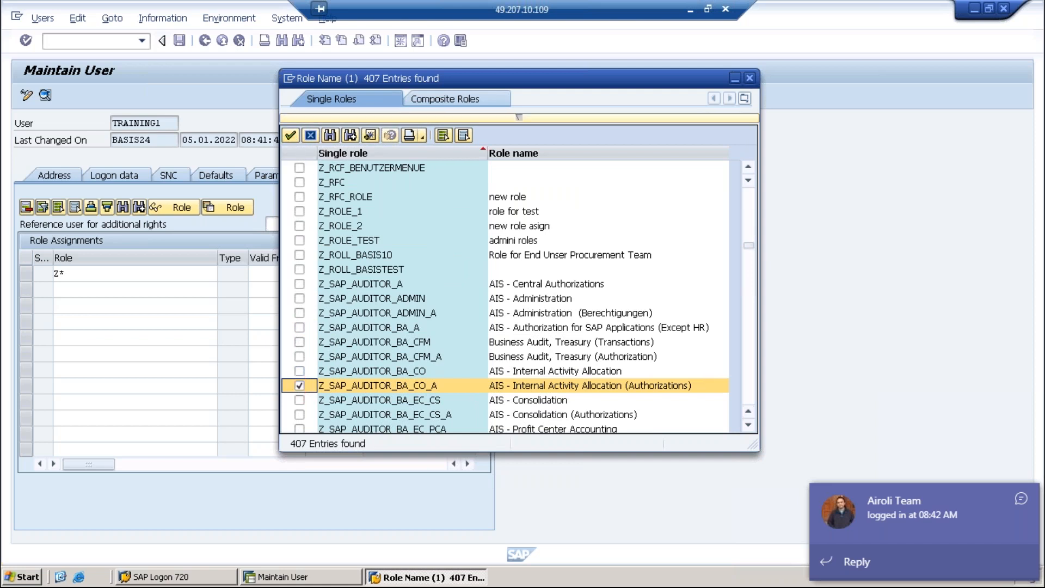
left_click(293, 135)
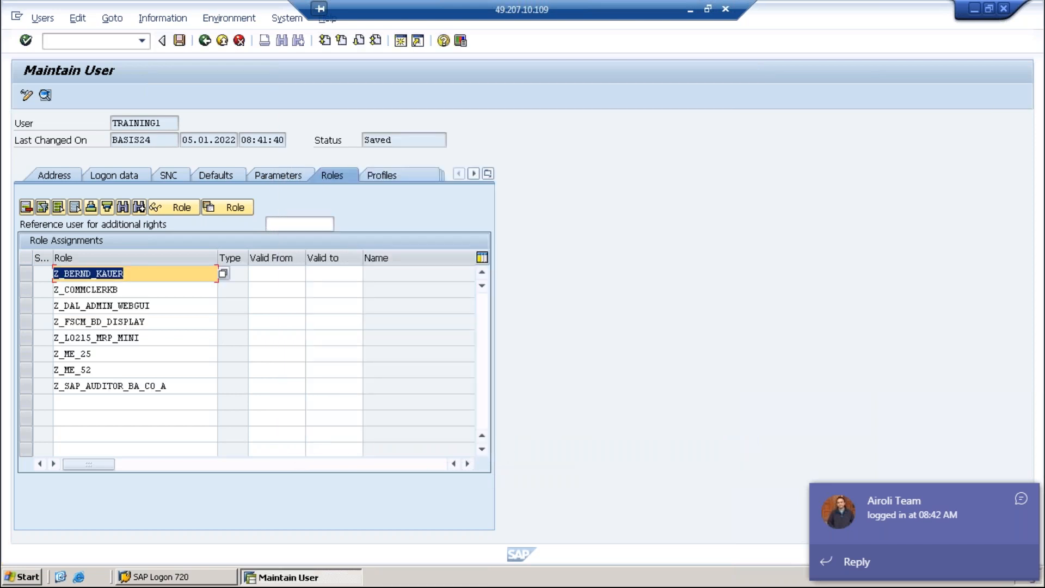
key("Return")
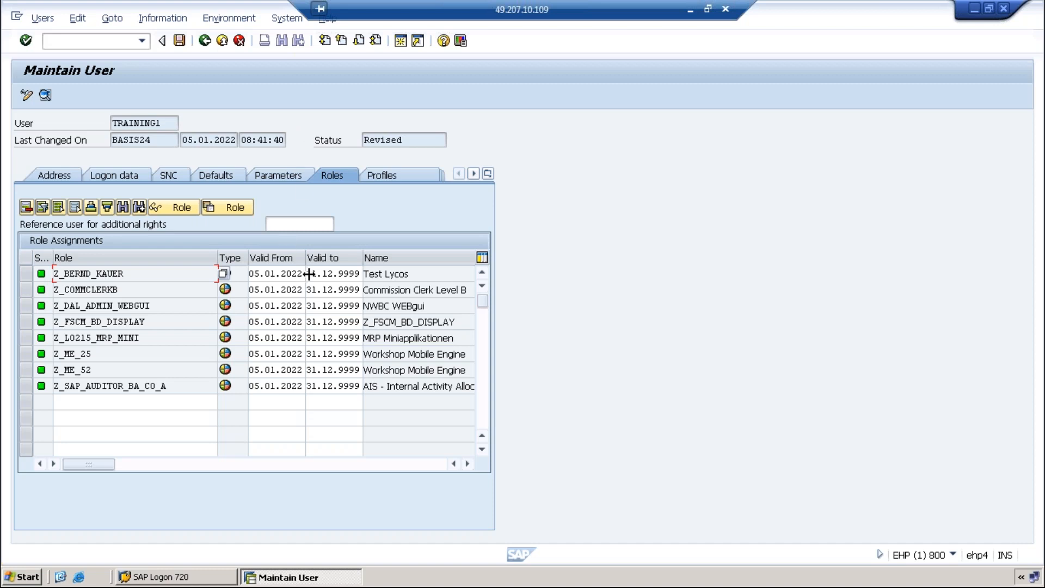
left_click_drag(306, 274, 369, 278)
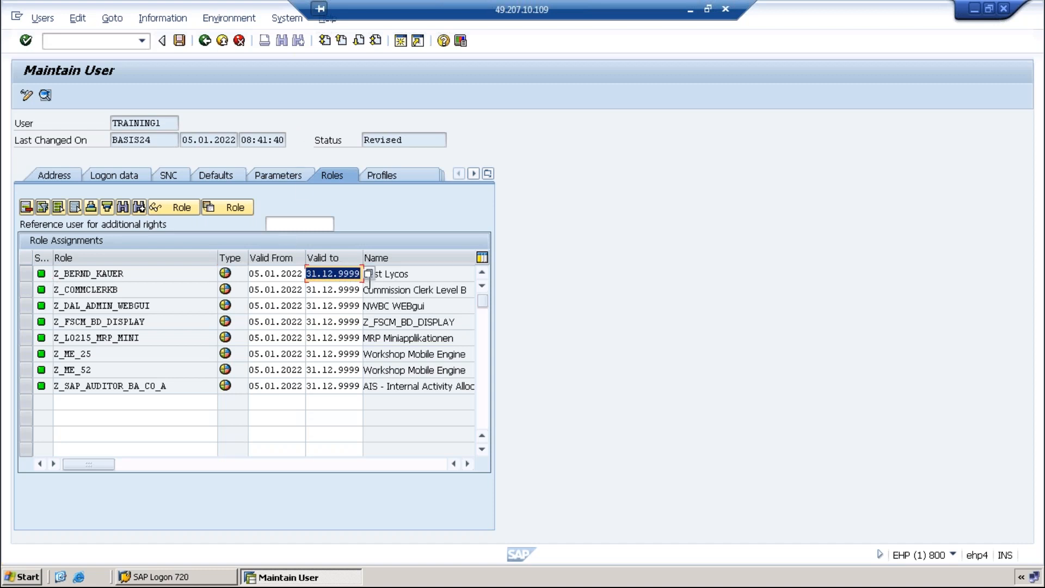
left_click(369, 276)
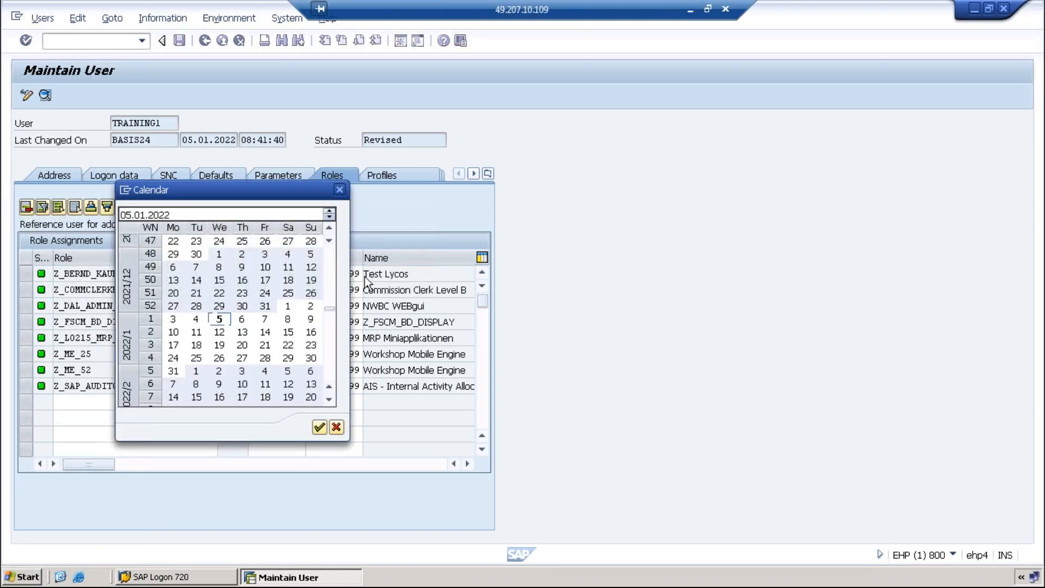
double_click(310, 320)
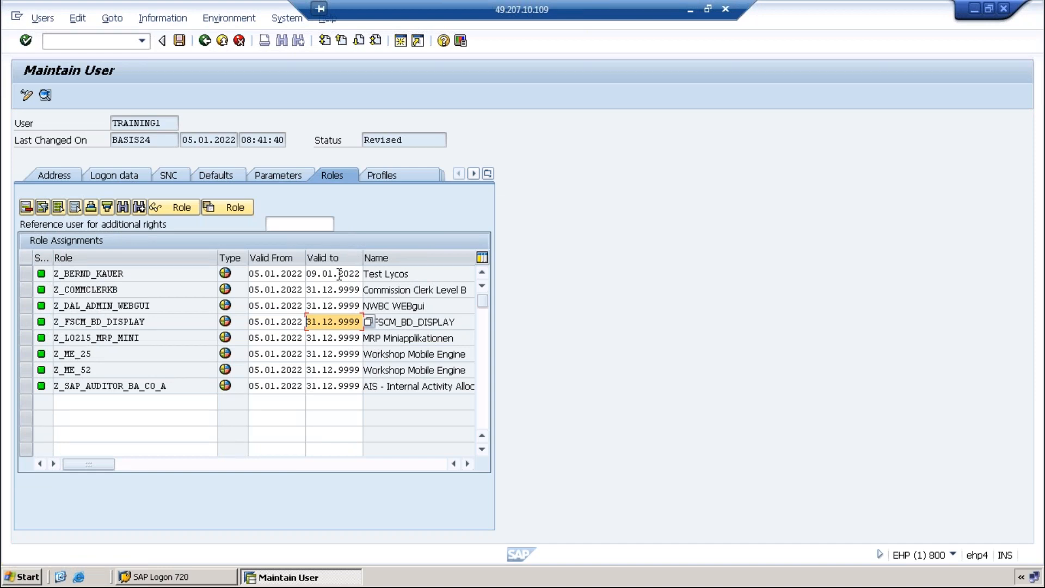
left_click_drag(307, 274, 364, 280)
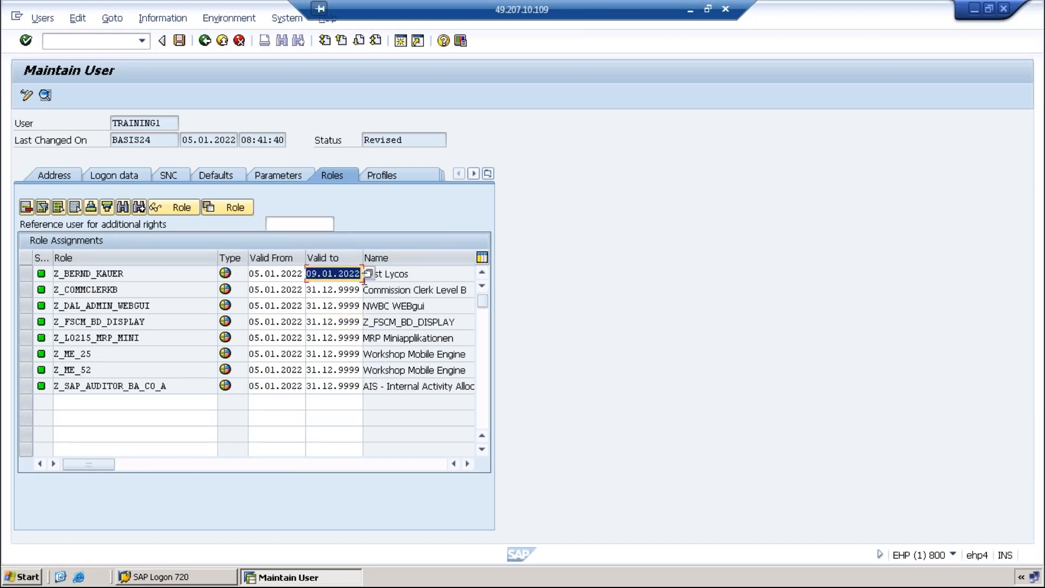
left_click(25, 273)
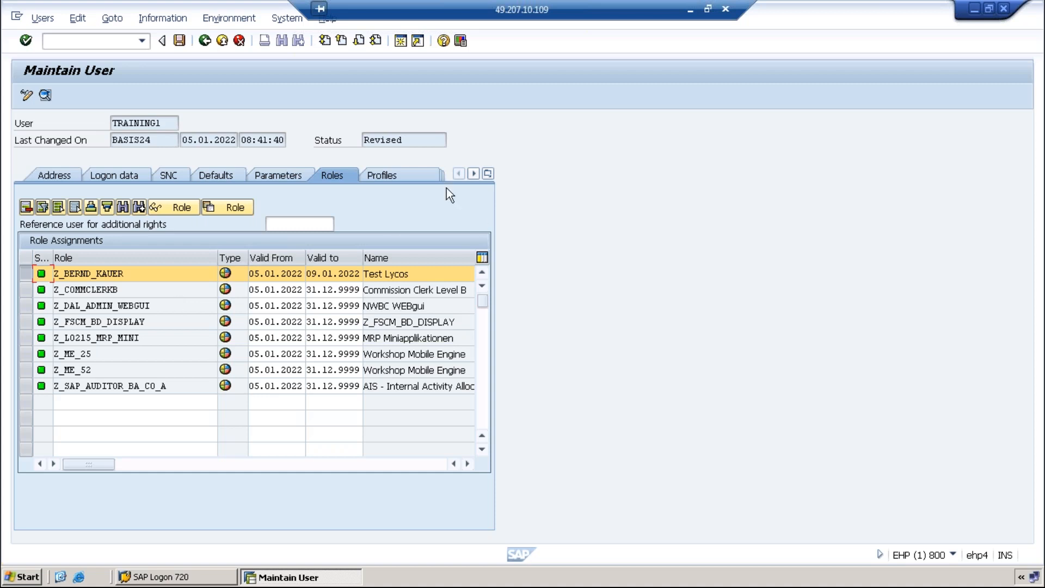
On the Profiles tab, enter SAP_ALL in the third profile row
left_click(391, 168)
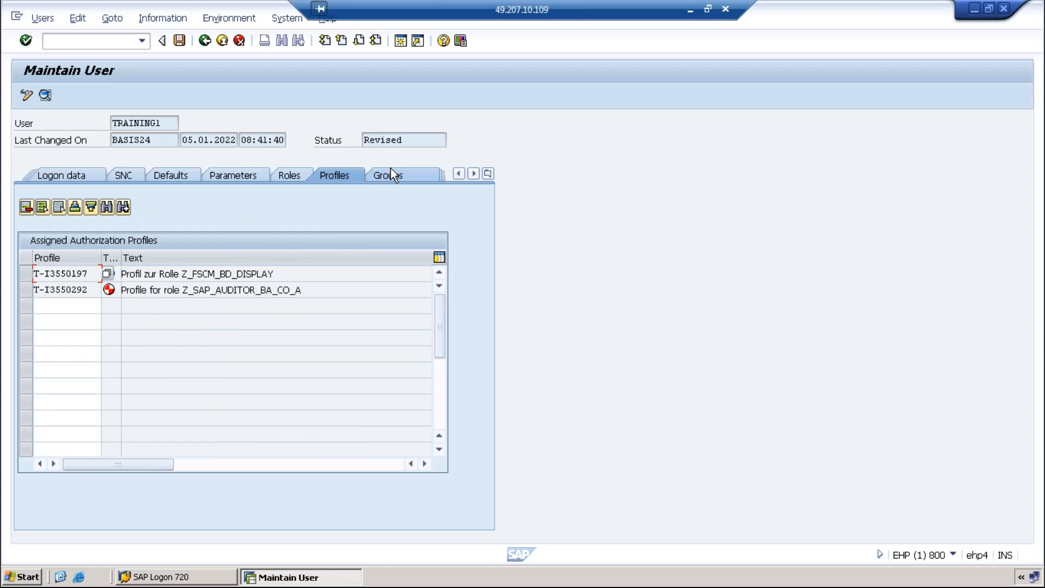
left_click(96, 310)
type("SAP")
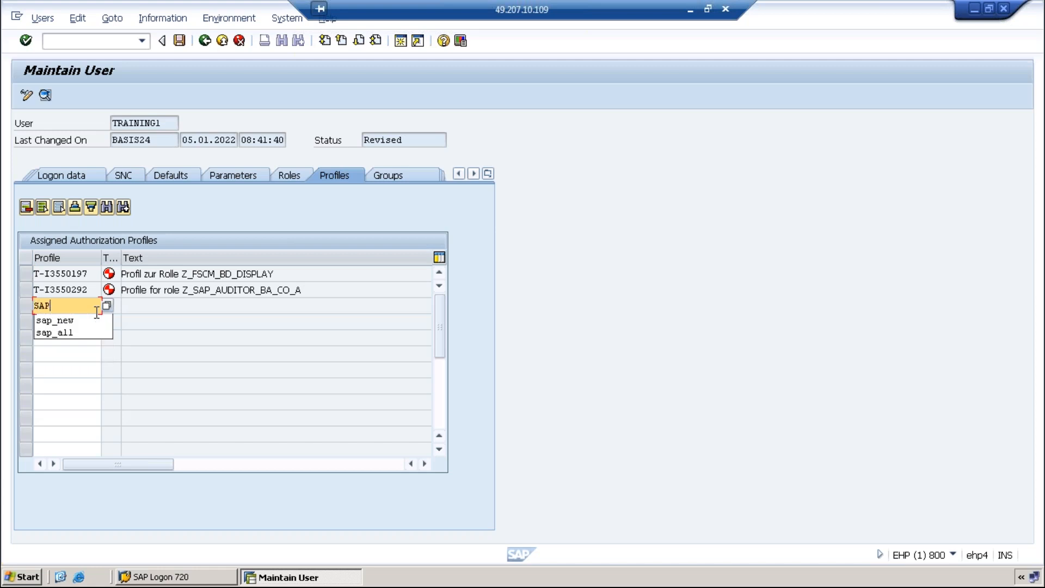
type("_ALL")
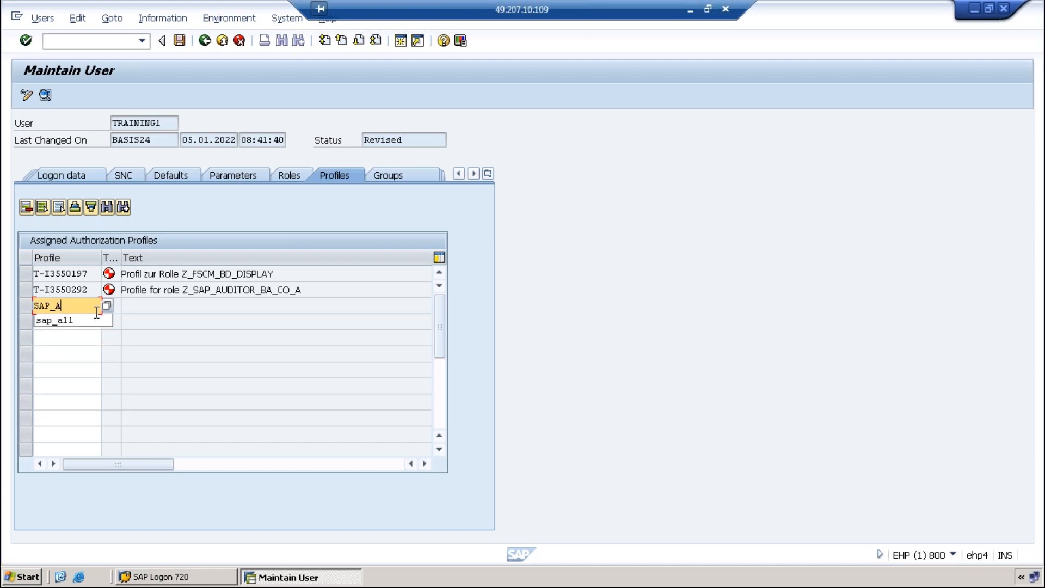
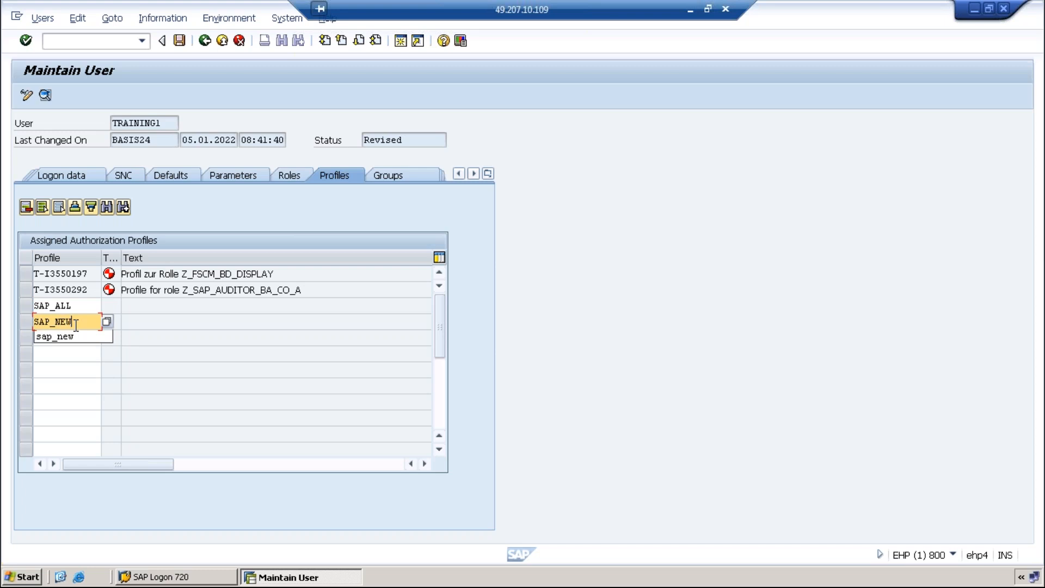
Confirm the SAP_ALL and SAP_NEW profile entries and show the user's group assignments
key("Return")
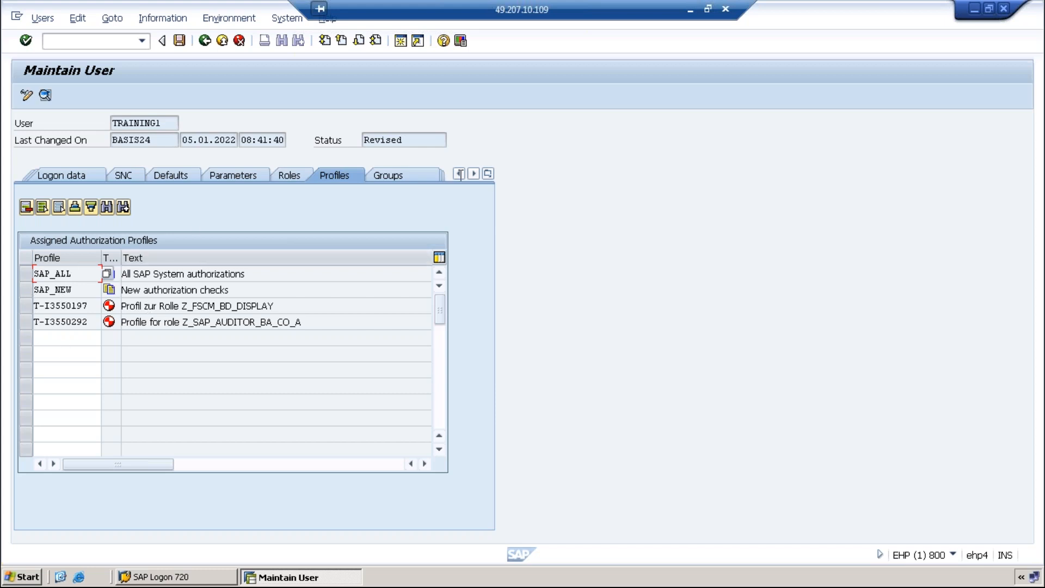
left_click(403, 175)
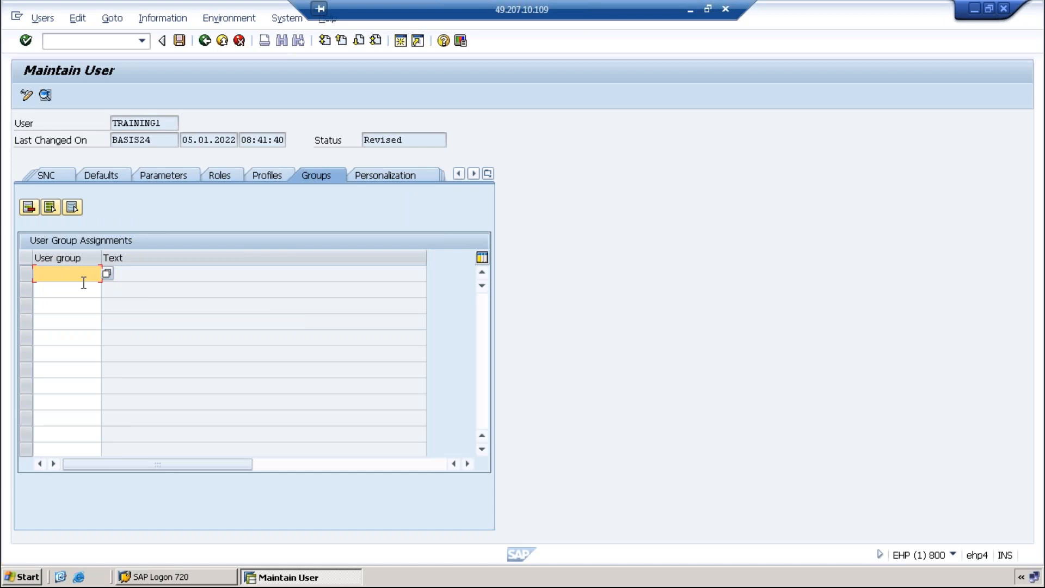
Browse the available user group list with F4, then close it without choosing a group
left_click(107, 273)
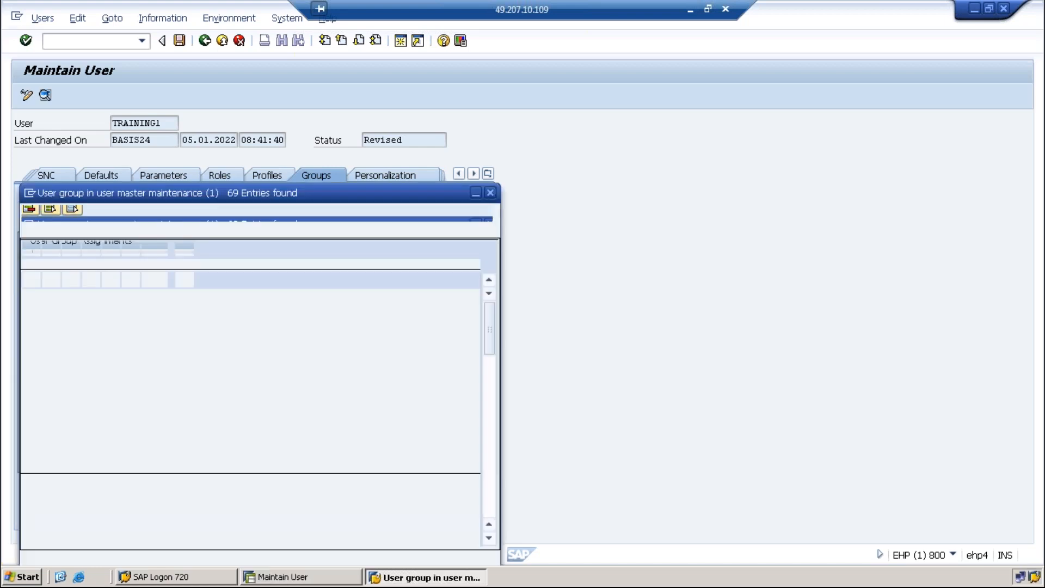
scroll(61, 396, "down", 1)
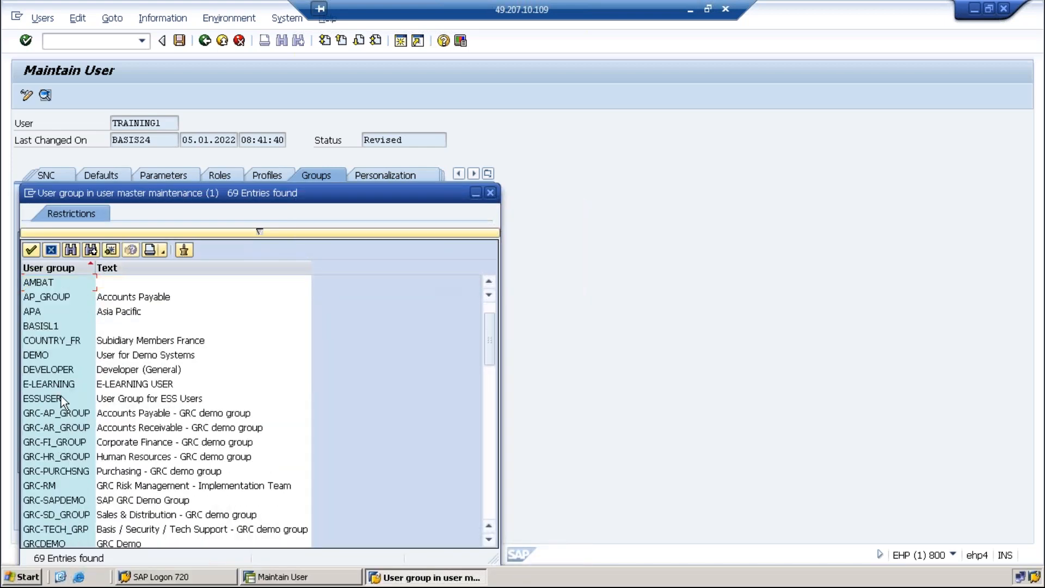
scroll(61, 397, "down", 2)
scroll(37, 471, "down", 4)
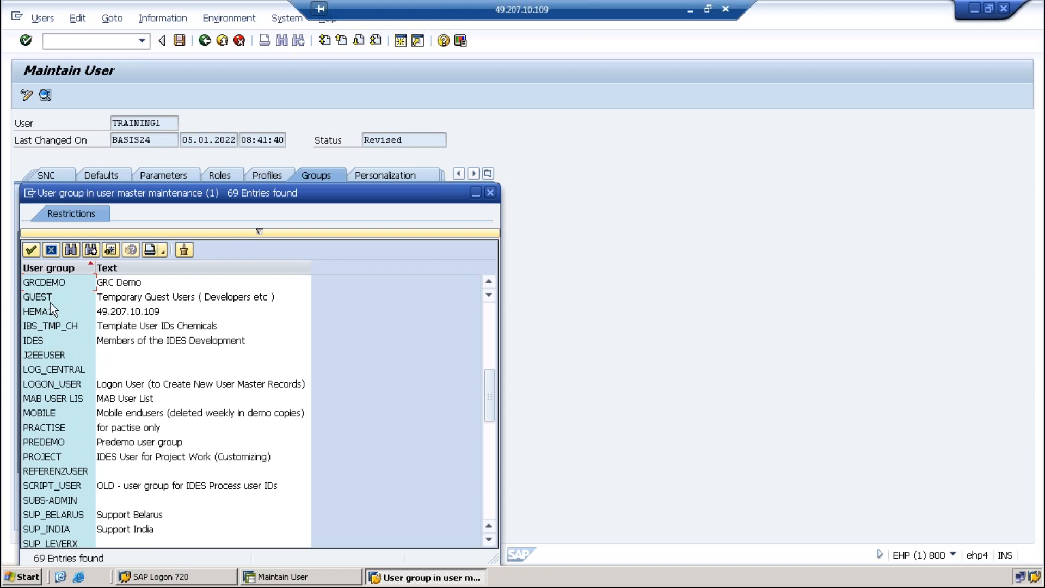
left_click(490, 192)
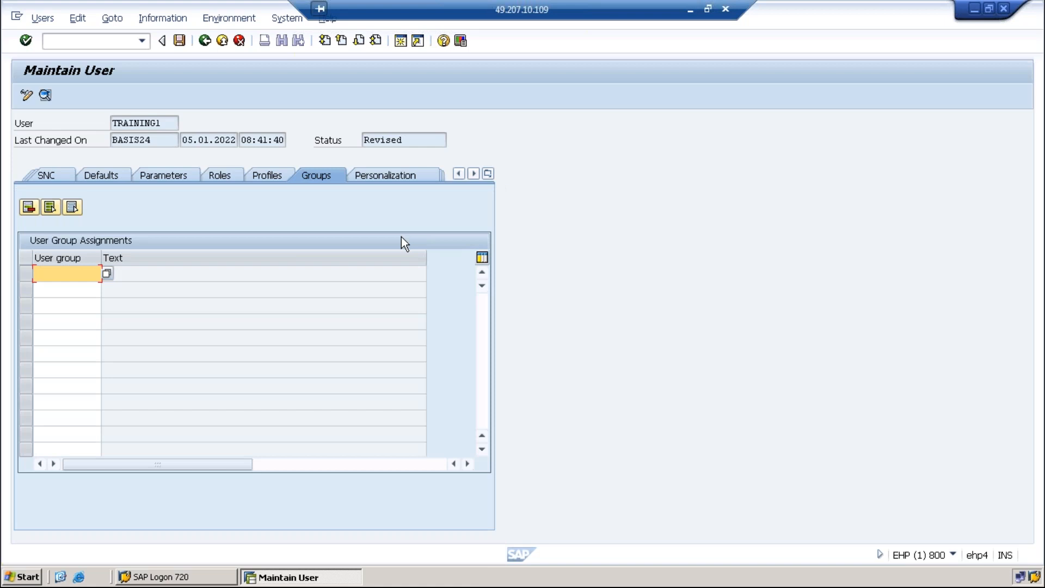
Save TRAINING1, reopen it for editing, and change its first name from x to ASD
left_click(179, 41)
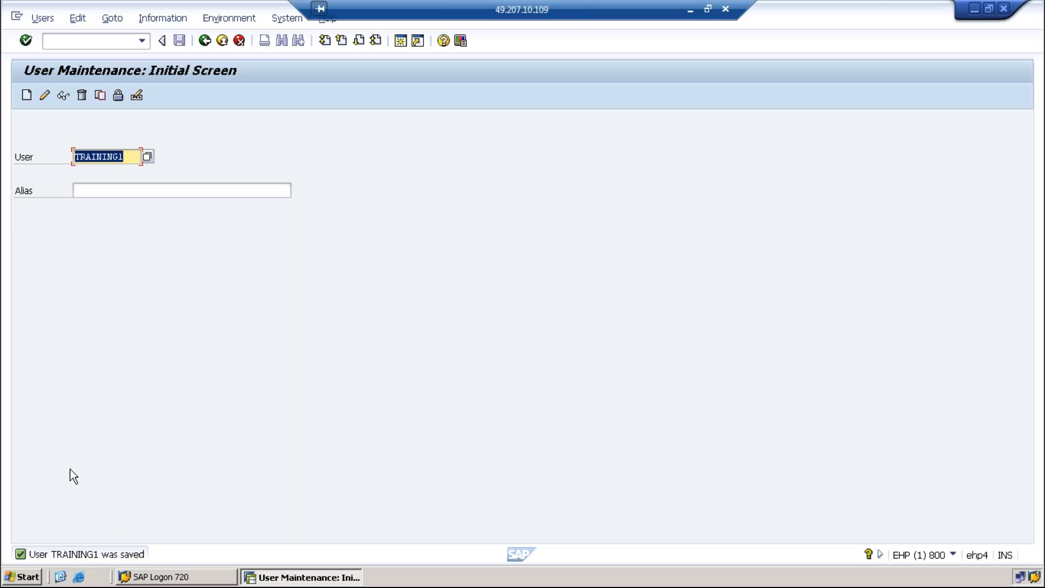
left_click(45, 96)
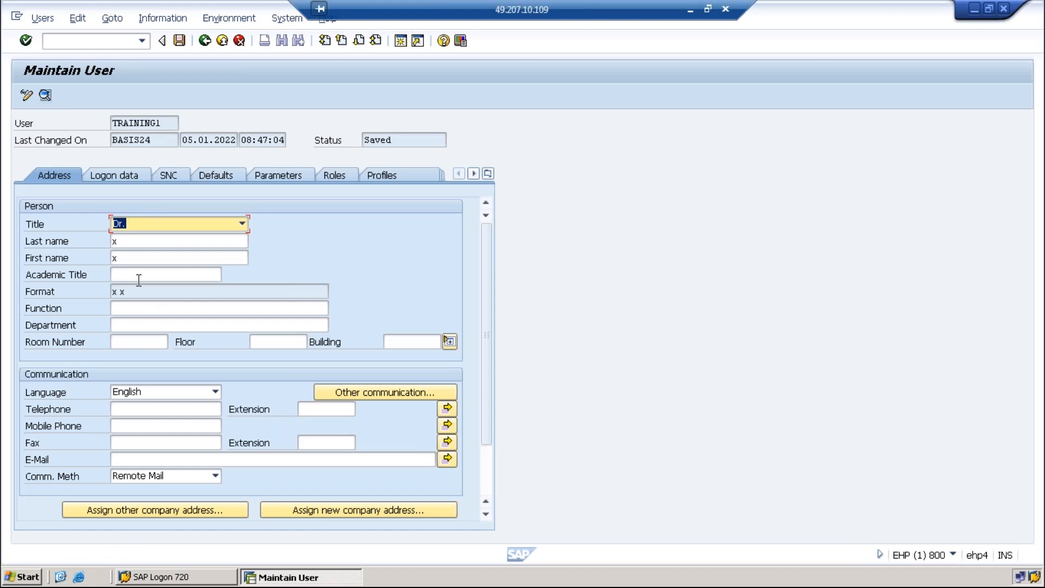
left_click(129, 263)
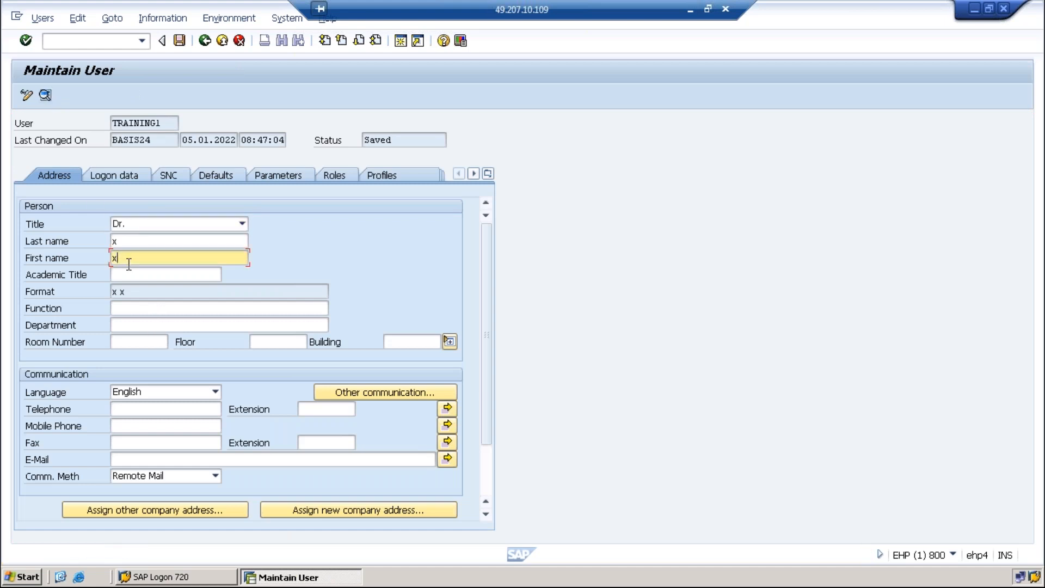
key("BackSpace")
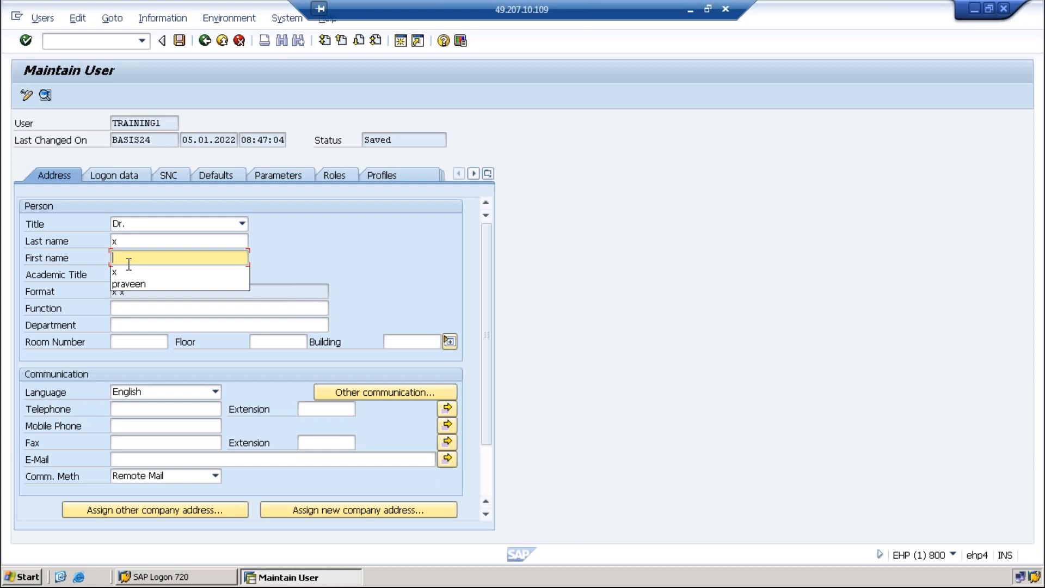
type("ASD")
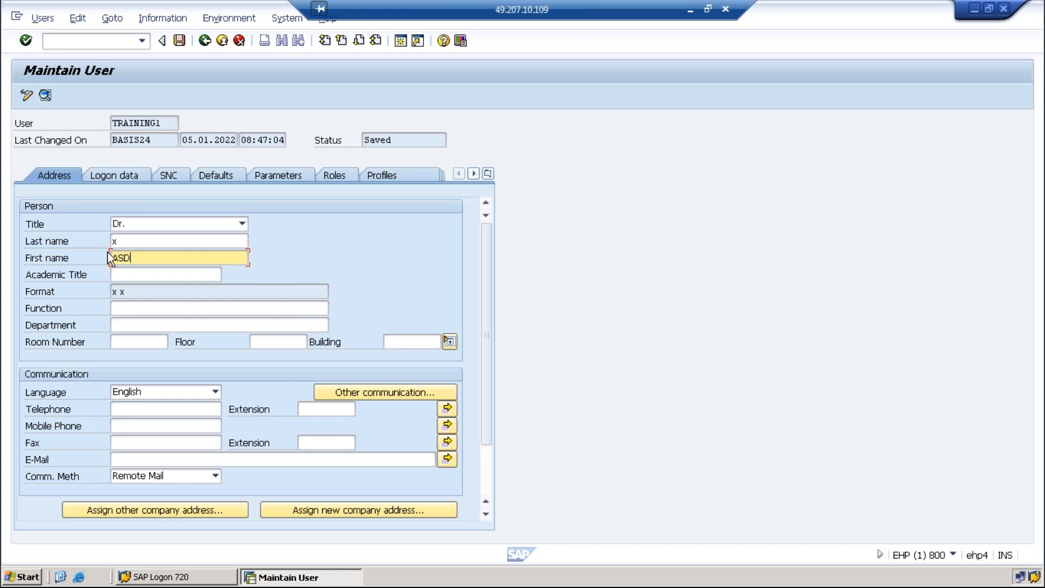
Inspect the last-changed-by, date and time values, then save the first name change
left_click_drag(129, 258, 108, 261)
left_click_drag(151, 140, 108, 139)
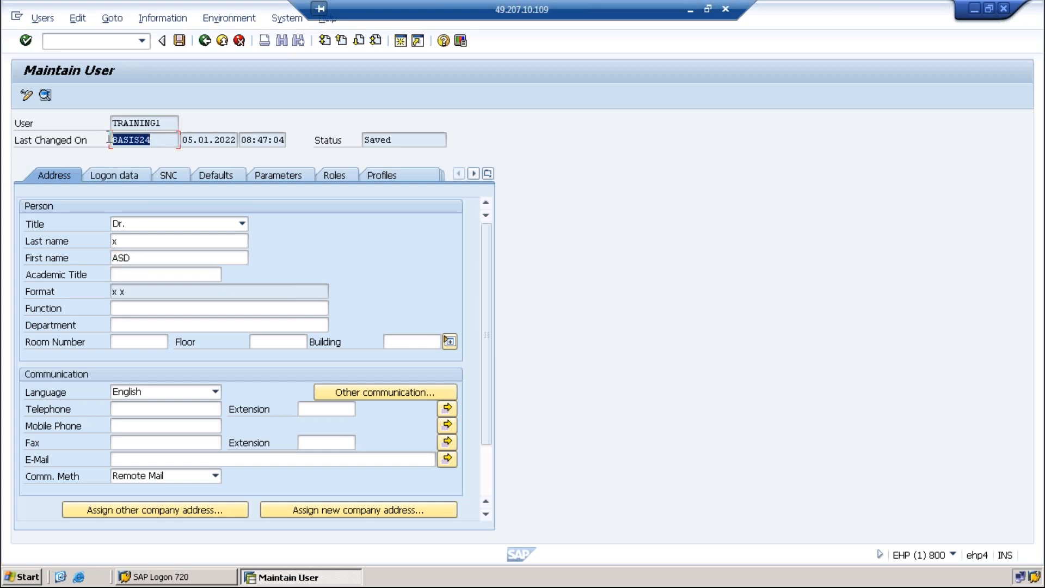
left_click(182, 138)
left_click_drag(224, 139, 257, 141)
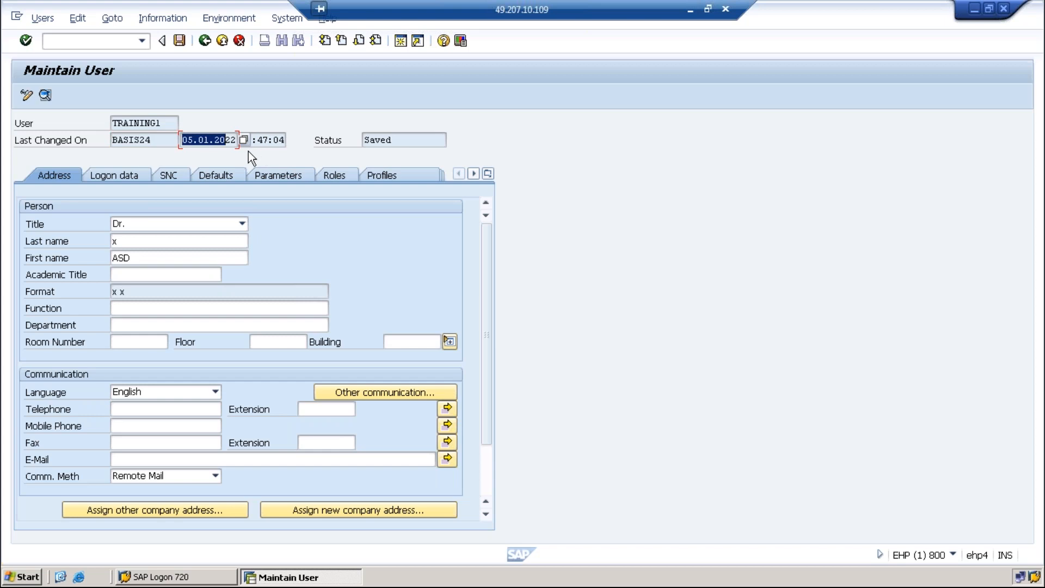
left_click(390, 140)
left_click_drag(243, 140, 289, 140)
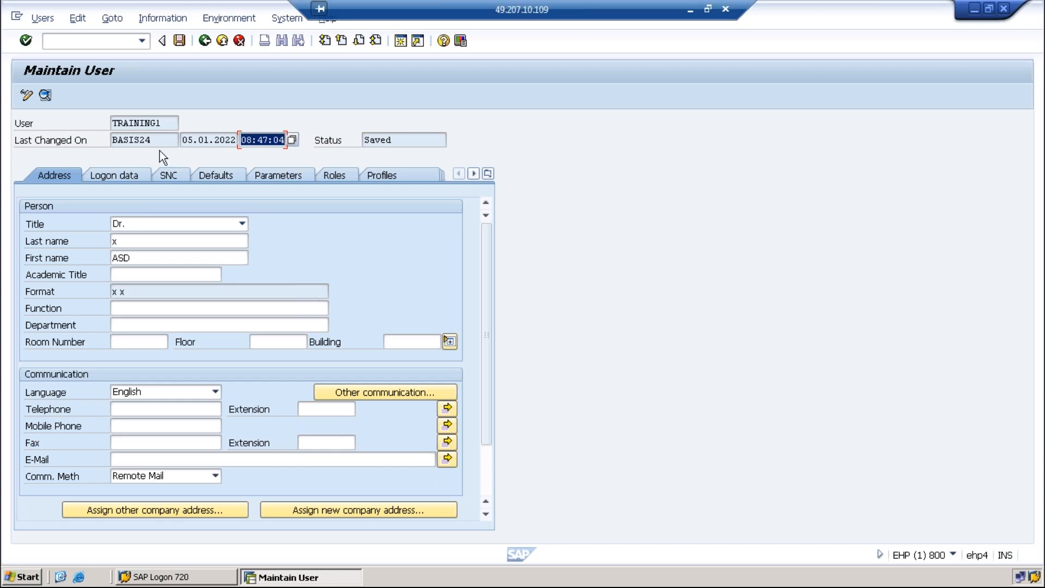
left_click_drag(159, 143, 107, 137)
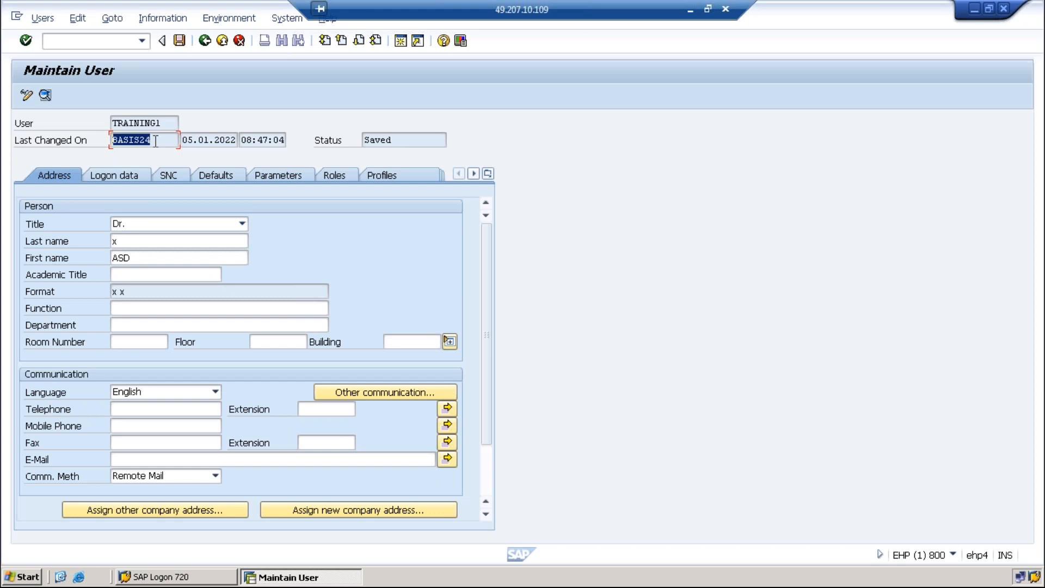
left_click_drag(156, 140, 111, 140)
left_click_drag(177, 140, 105, 140)
left_click(179, 41)
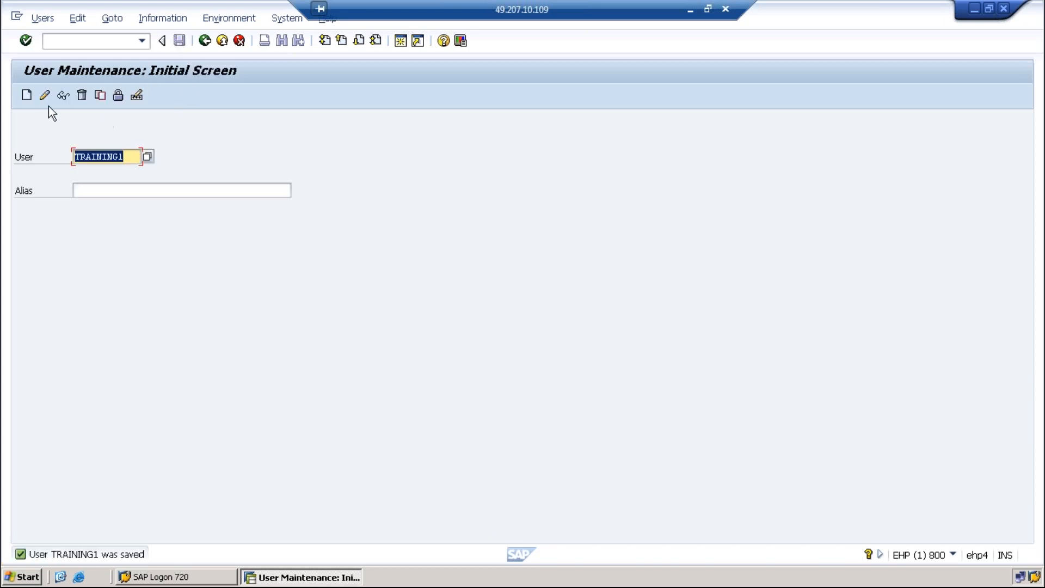
View TRAINING1 in Change and Display modes, ending back in edit mode on the first name
left_click(45, 96)
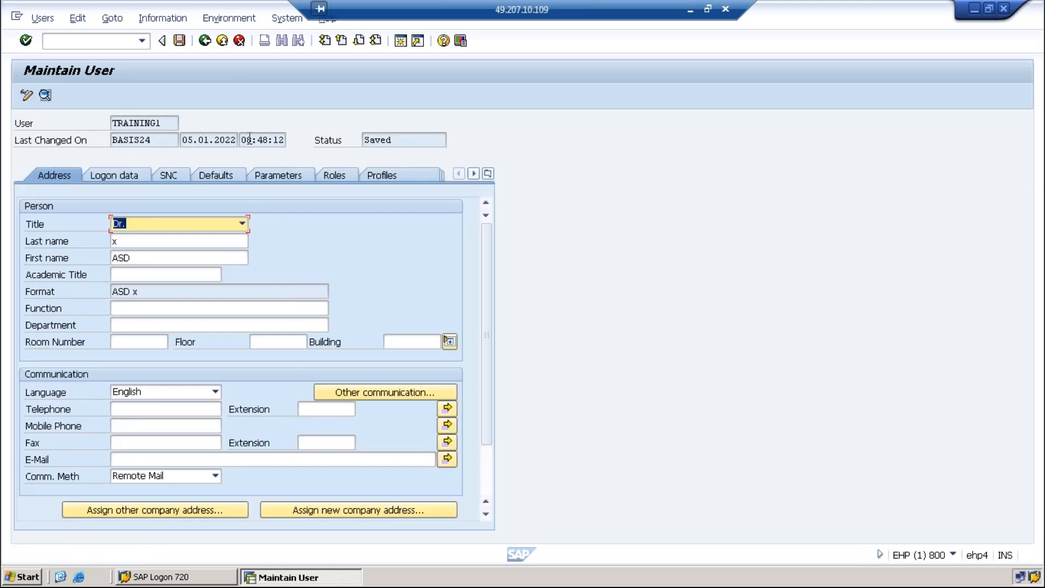
left_click_drag(242, 140, 290, 145)
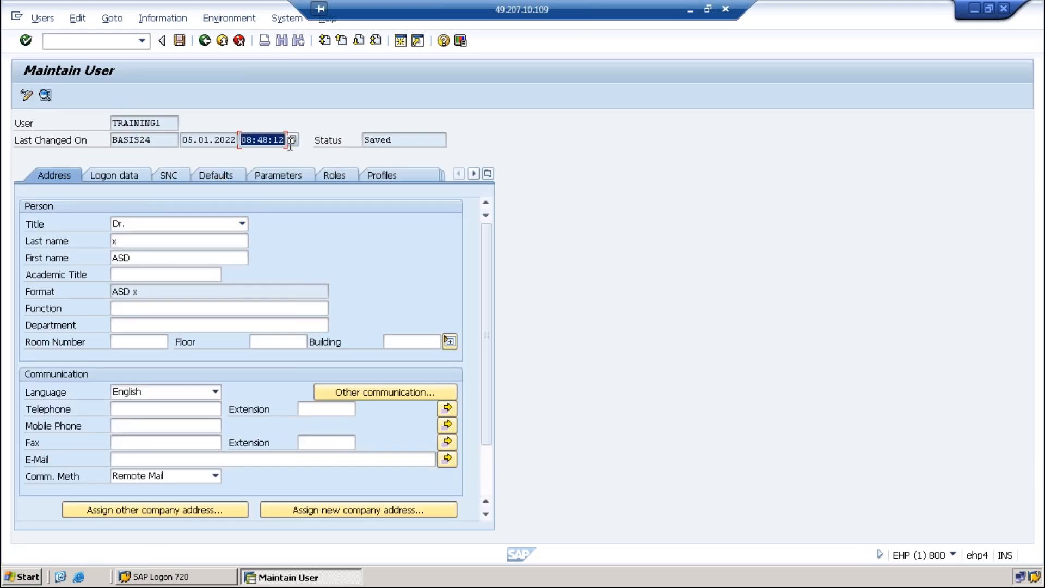
left_click(206, 42)
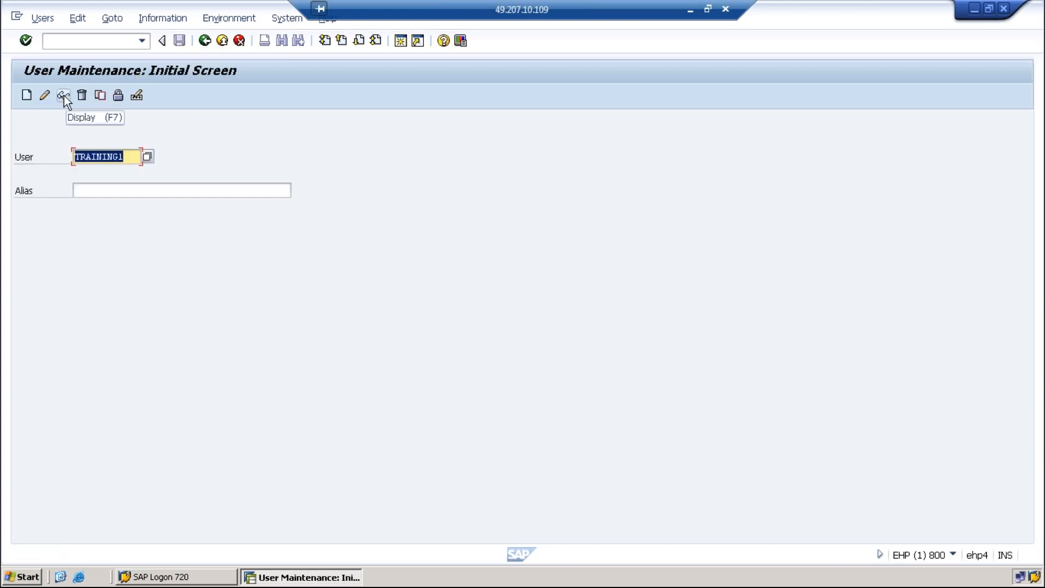
left_click(63, 96)
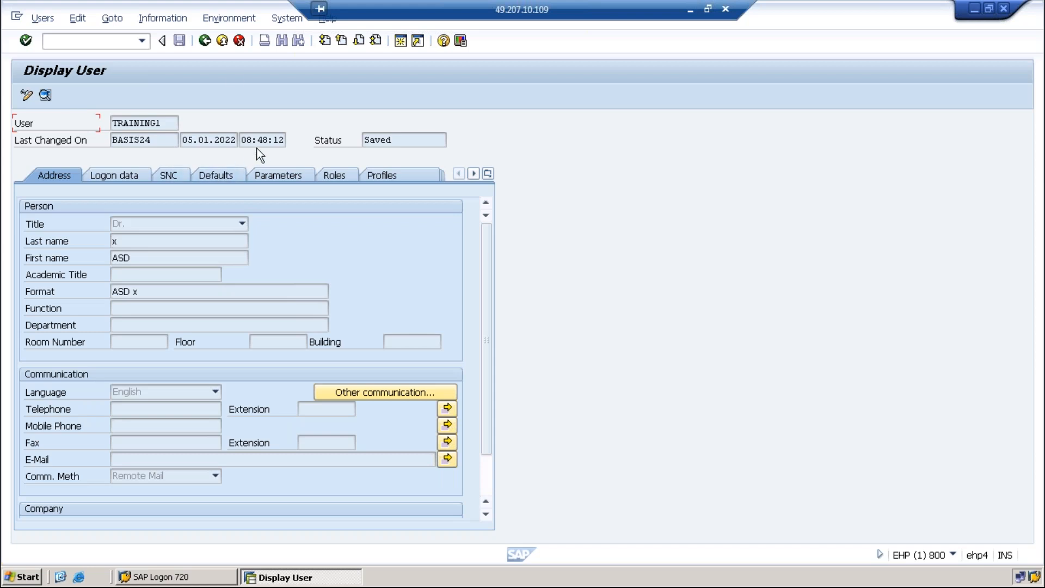
left_click(205, 41)
left_click(42, 96)
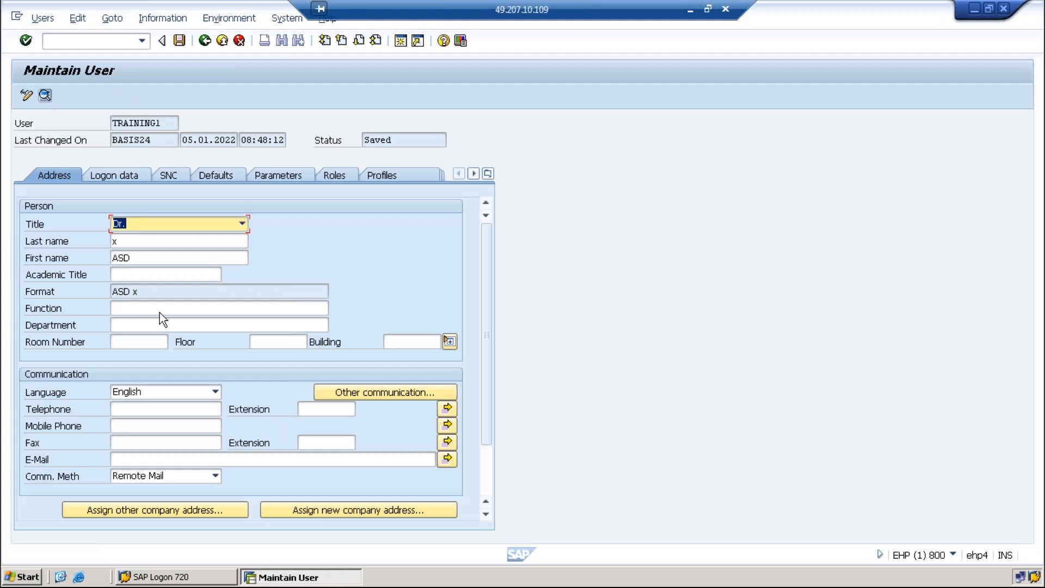
left_click(143, 259)
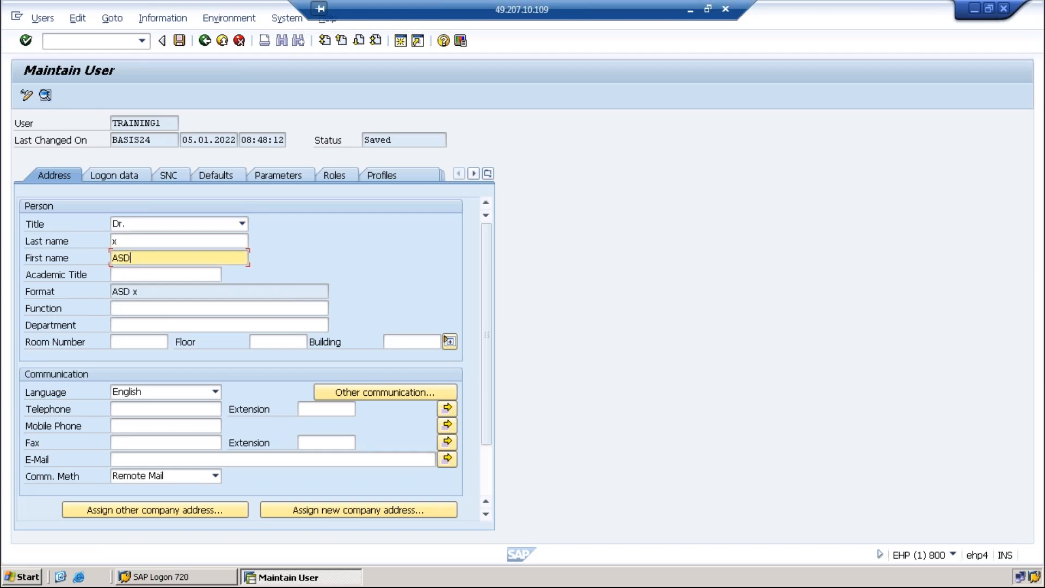
Enter the user's mobile phone number and e-mail address, then save TRAINING1
left_click(131, 428)
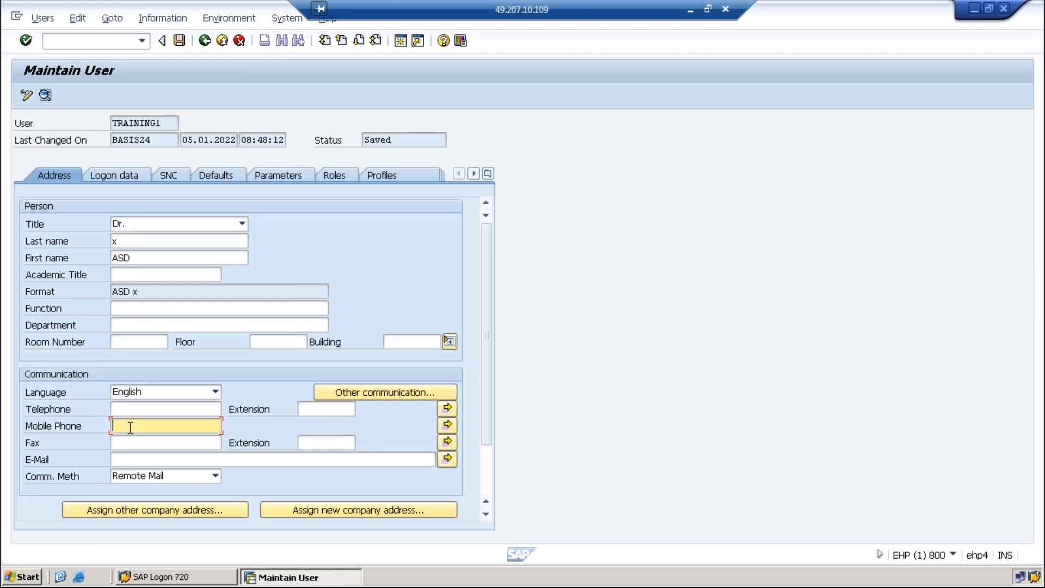
type("888888888")
left_click(148, 460)
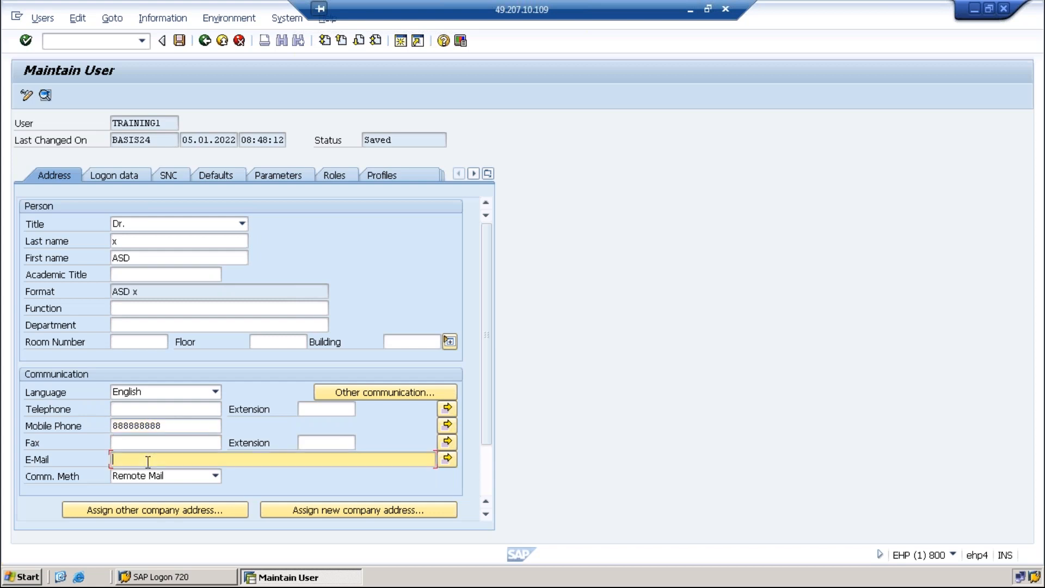
type("Test@gmail.com")
left_click(179, 40)
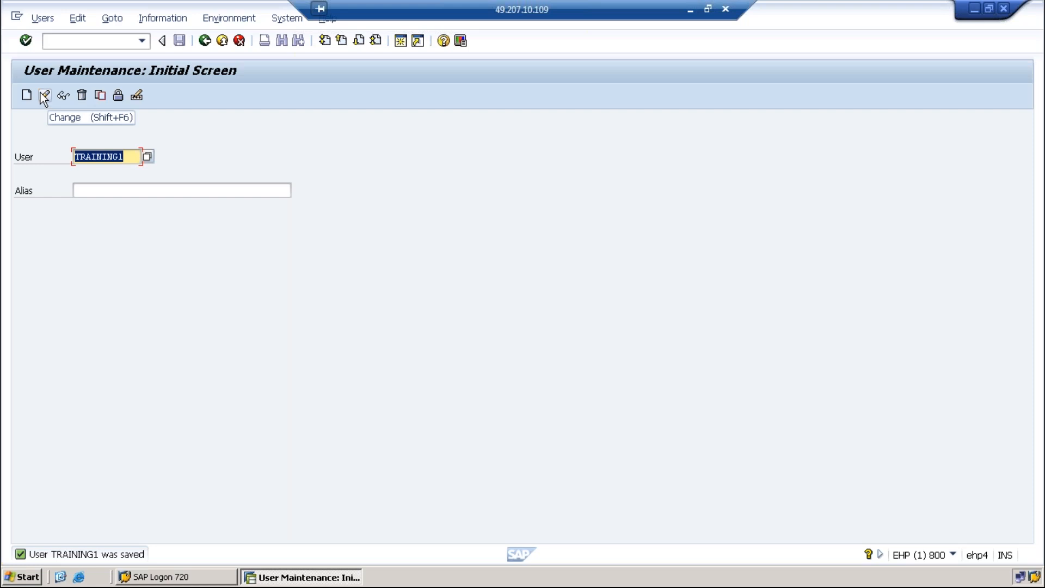
Open TRAINING1 read-only and review its Logon data, SNC, Defaults, Parameters, Roles and Profiles tabs
left_click(44, 98)
left_click(65, 97)
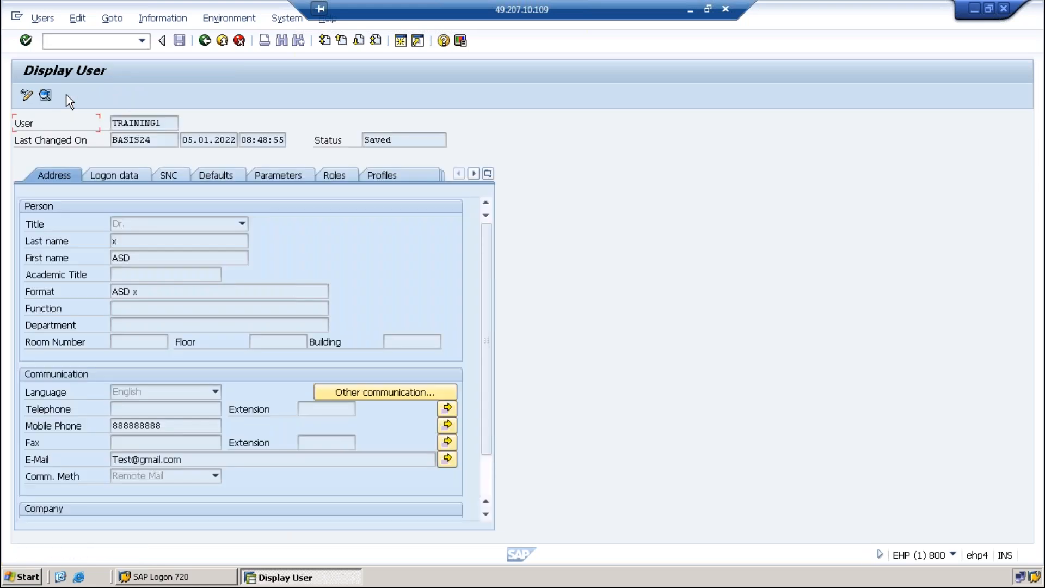
left_click(124, 175)
left_click(167, 175)
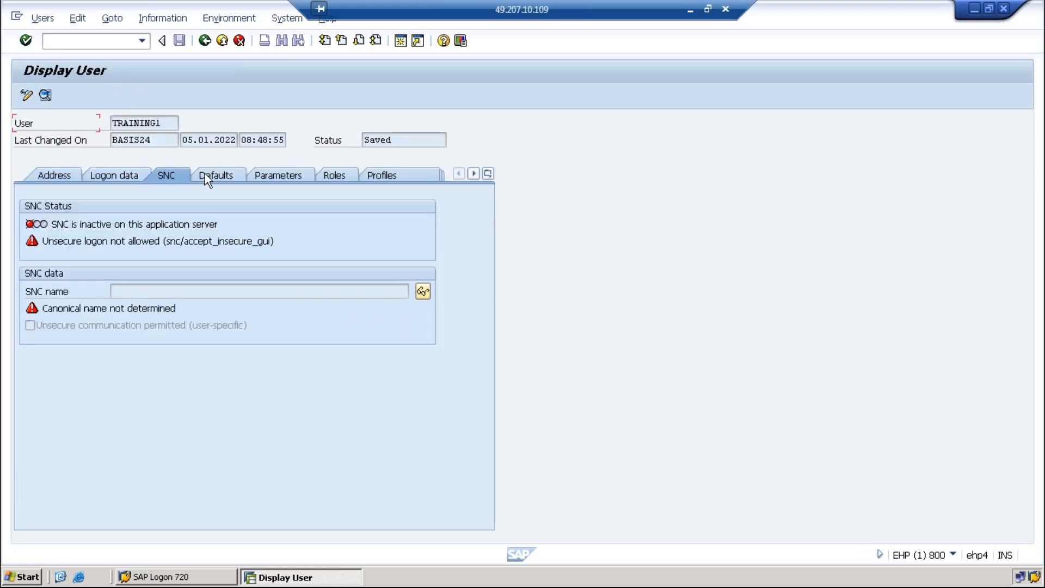
left_click(214, 173)
left_click(280, 178)
left_click(346, 174)
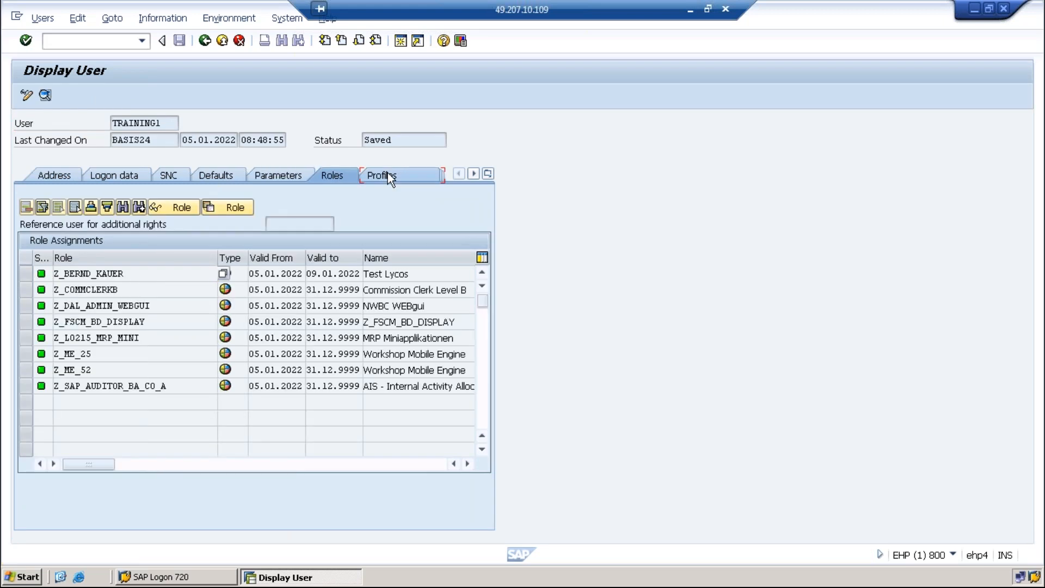
left_click(387, 173)
Revisit the SNC, Defaults, Parameters, Roles and Groups tabs, then return to the start screen
left_click(111, 176)
left_click(171, 173)
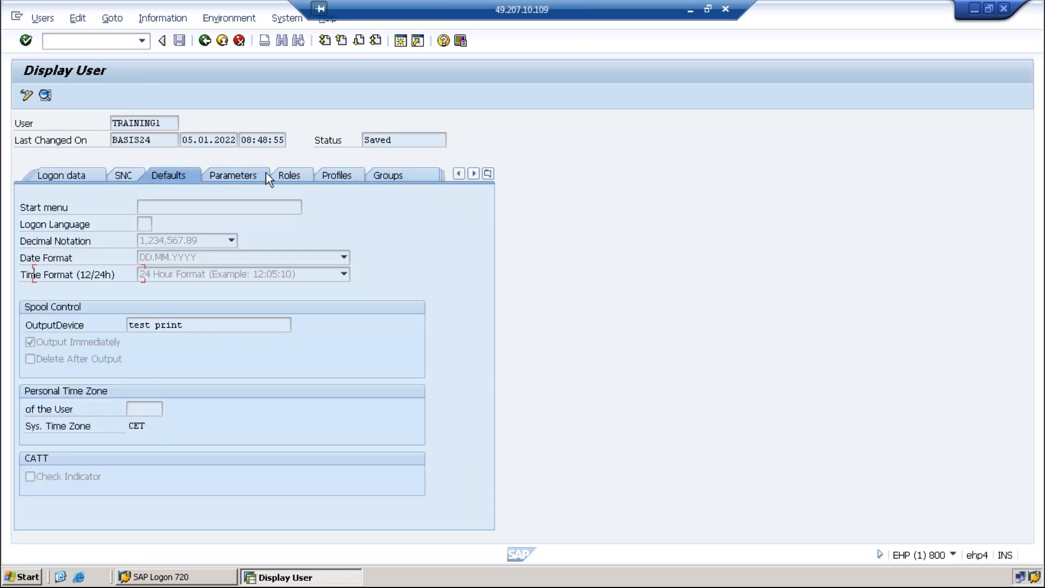
left_click(245, 173)
left_click(289, 175)
left_click(405, 178)
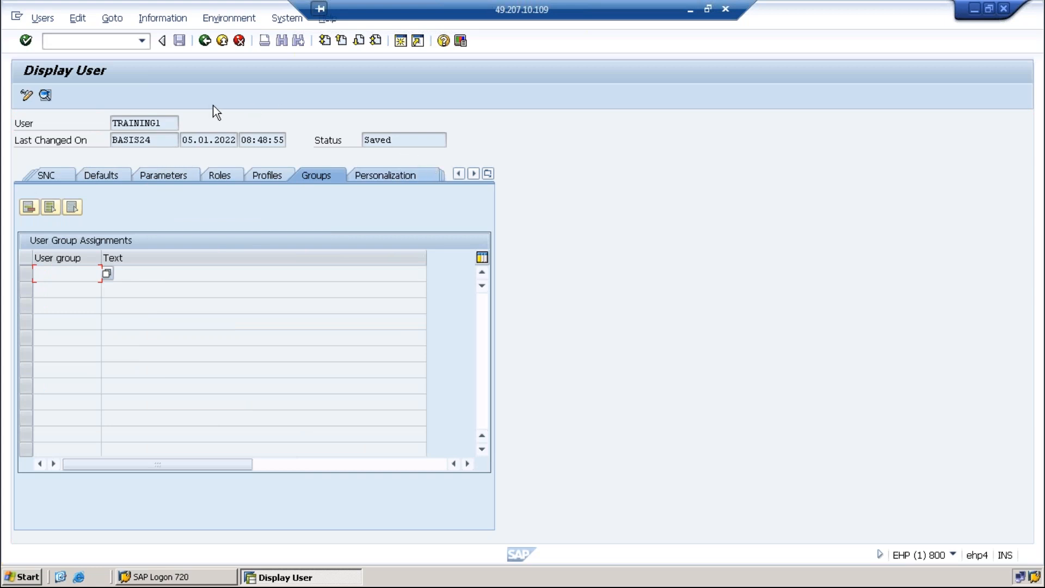
left_click(205, 41)
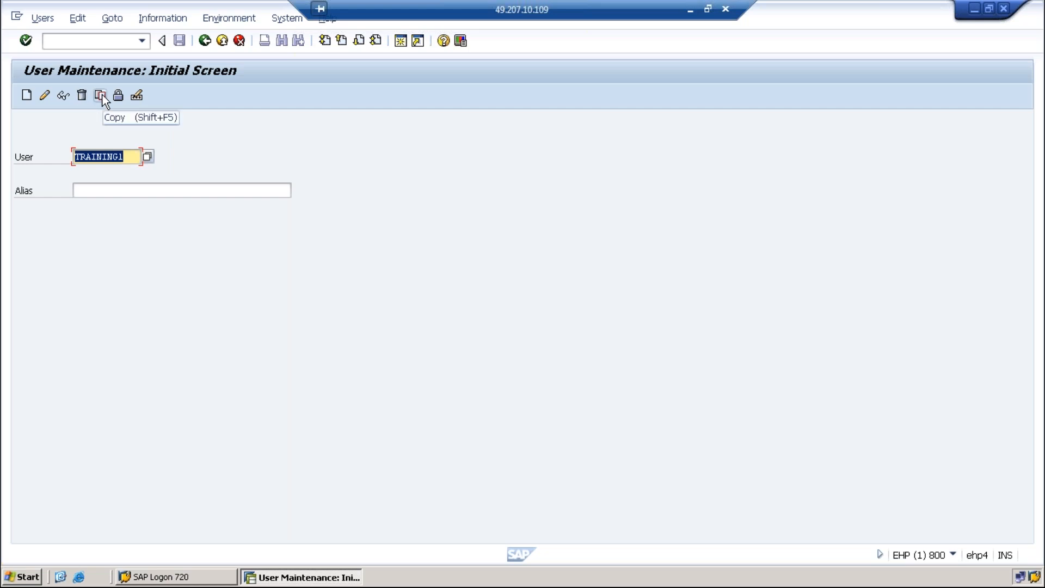
Copy TRAINING1 to the new user TRAINING2, leaving the Address option unchecked
left_click(102, 96)
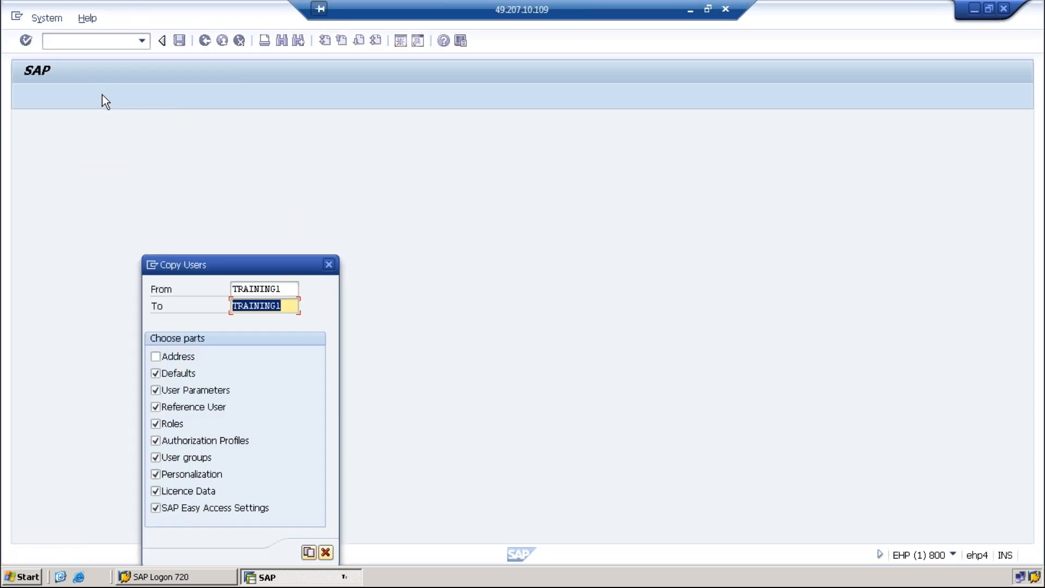
left_click(289, 307)
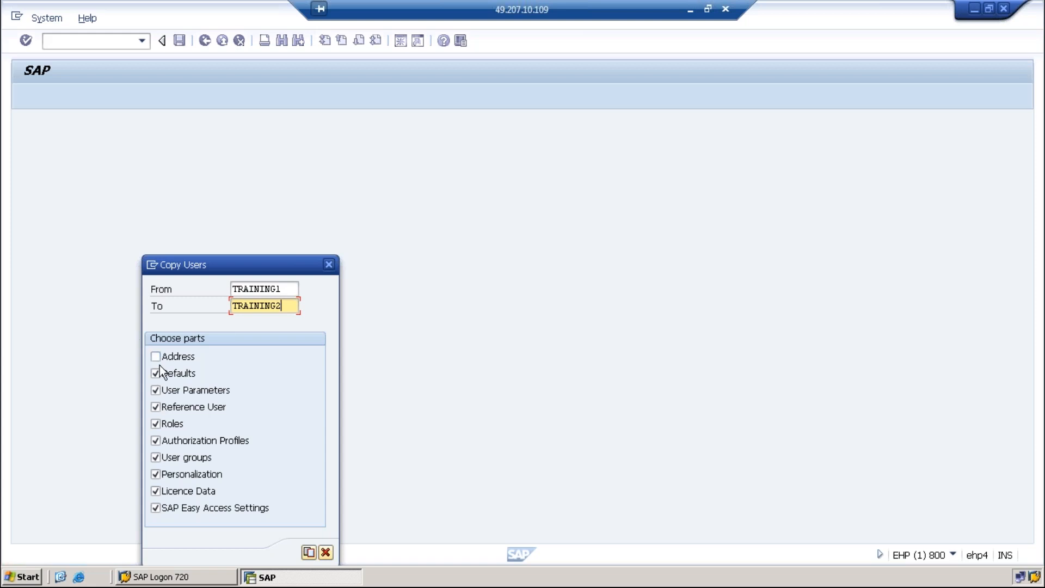
left_click(308, 553)
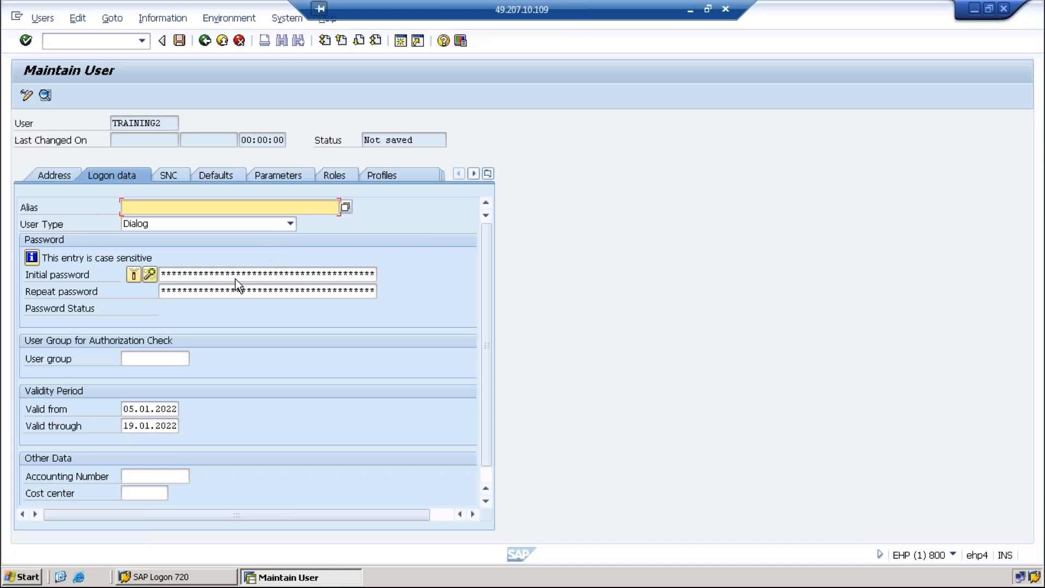
On the Address tab, set TRAINING2's last name to x and first name to y
left_click(179, 274)
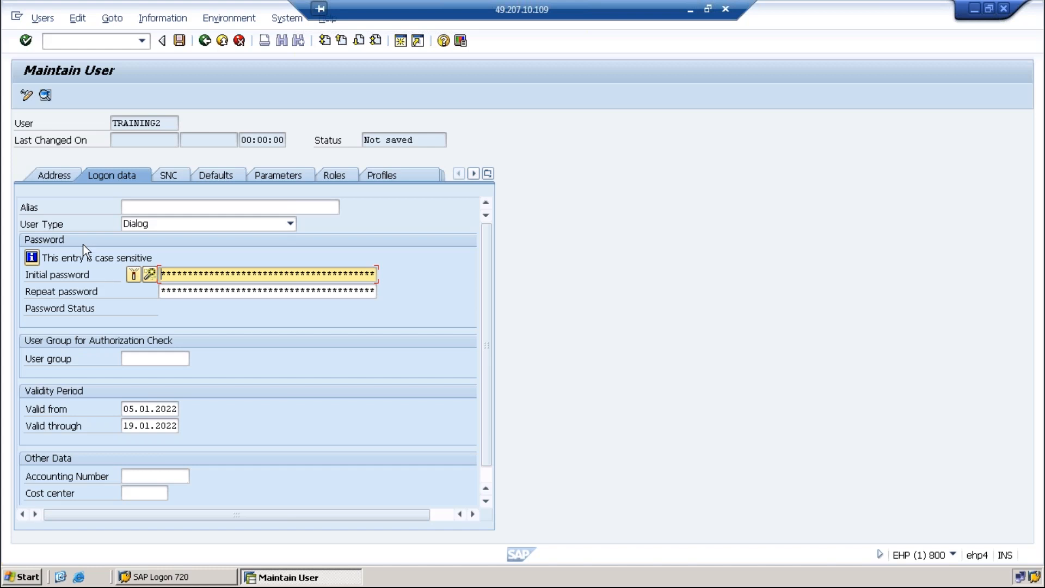
left_click(61, 175)
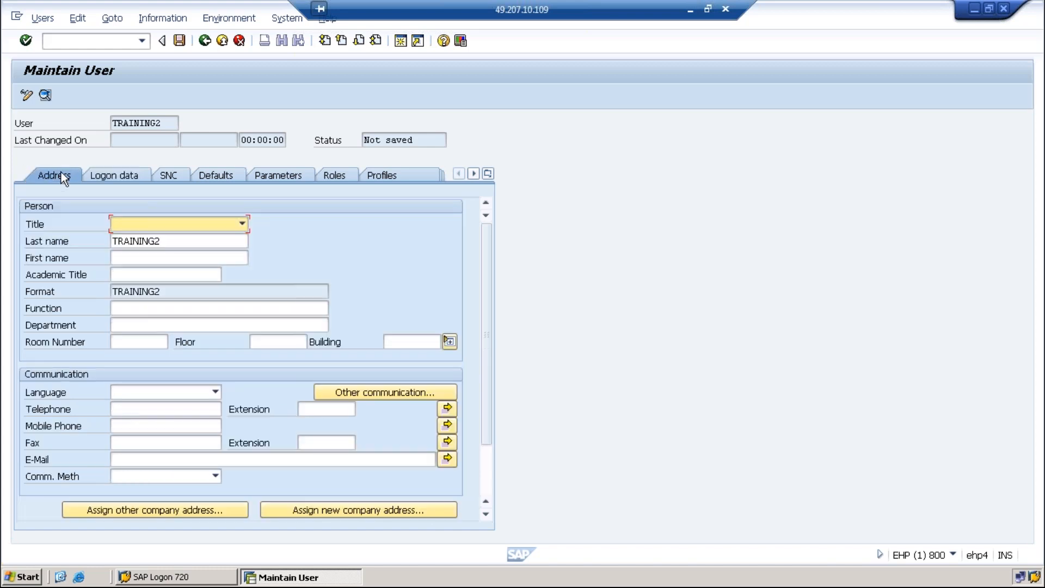
left_click_drag(188, 243, 112, 244)
left_click(143, 259)
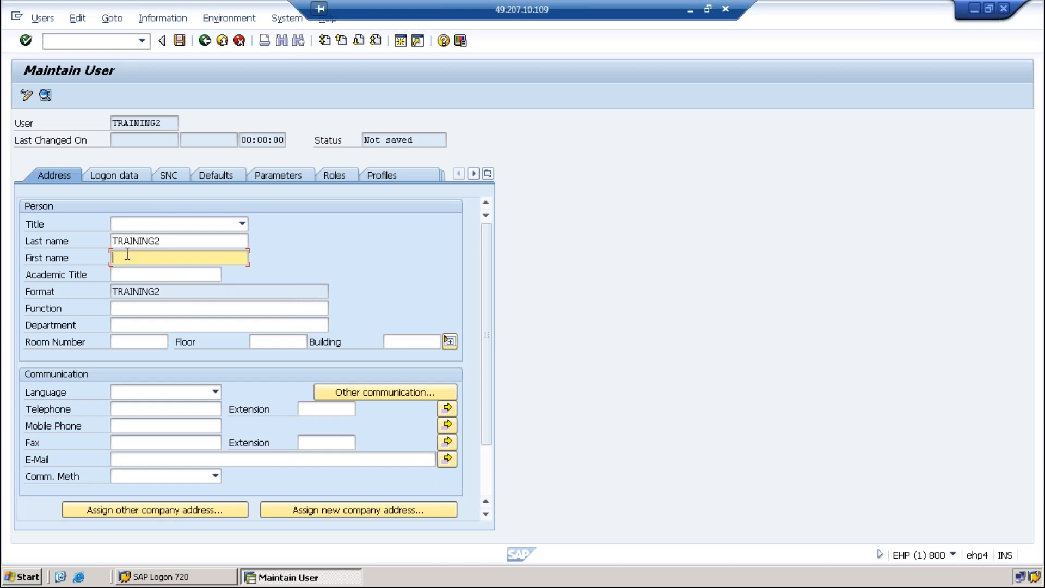
left_click_drag(200, 242, 108, 245)
type("X")
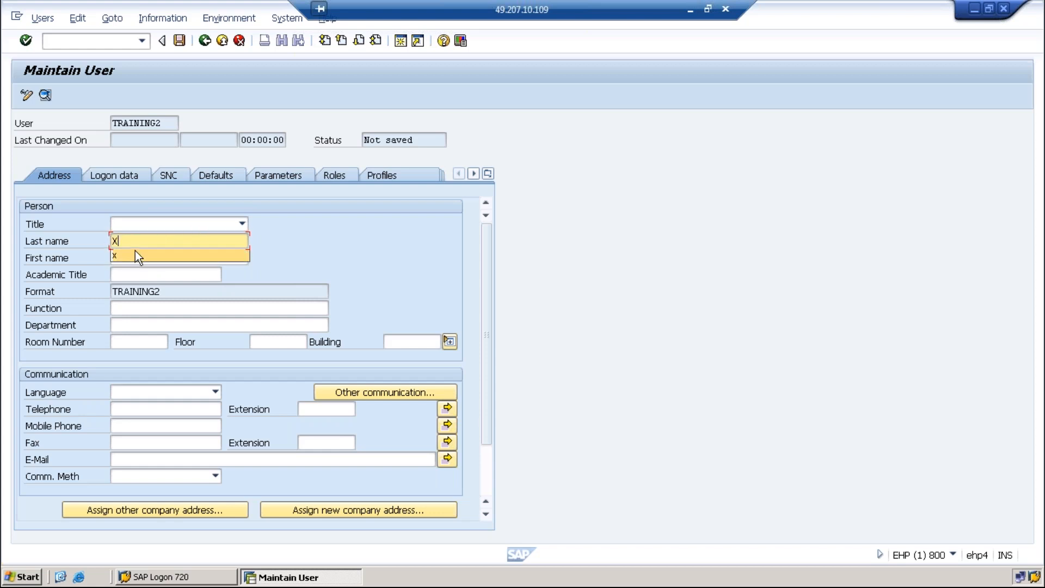
left_click(127, 257)
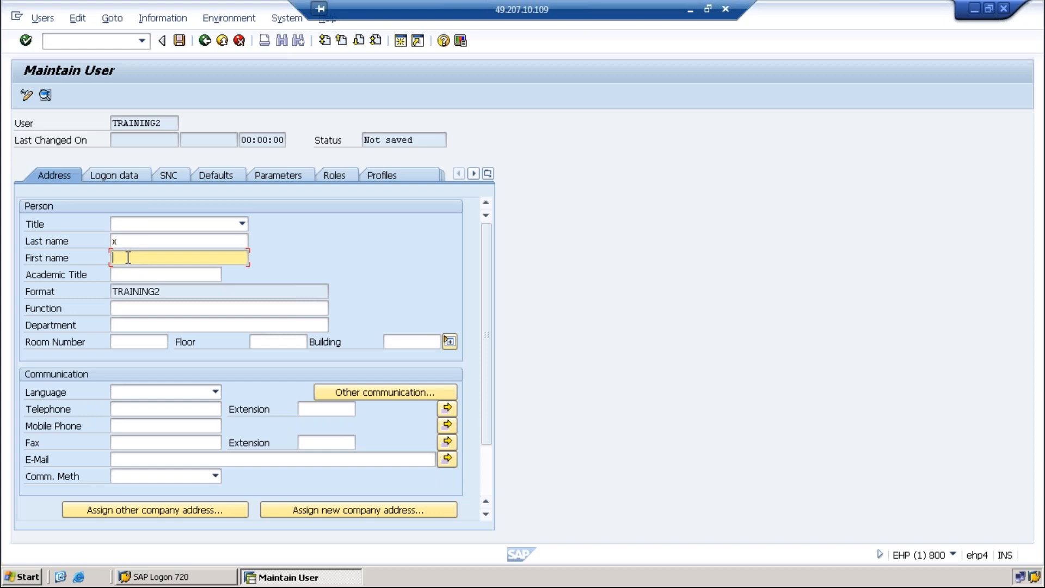
type("y")
left_click(139, 241)
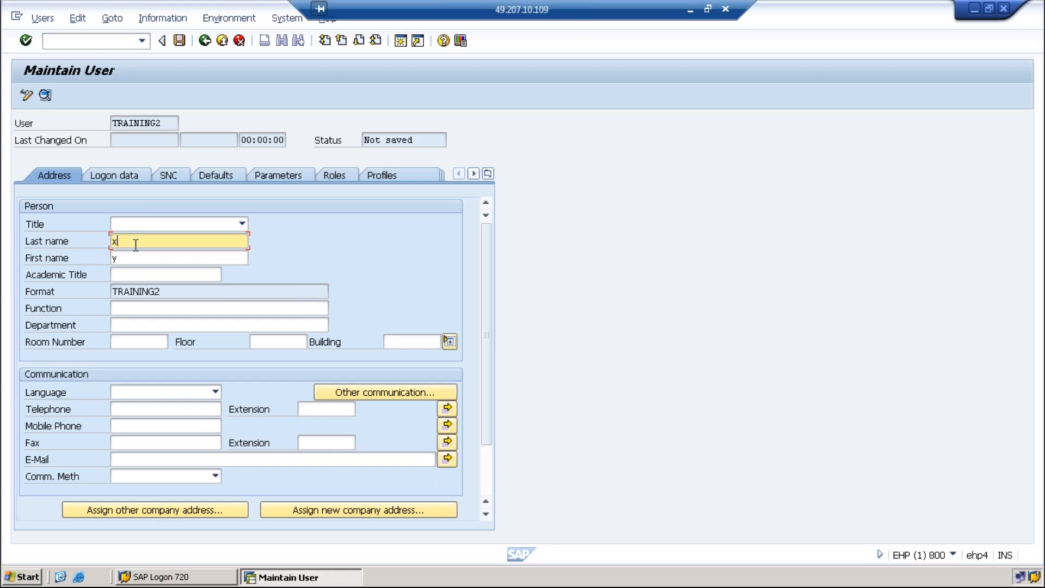
Check the telephone, mobile, e-mail and name format fields, then return to Logon data
left_click(136, 410)
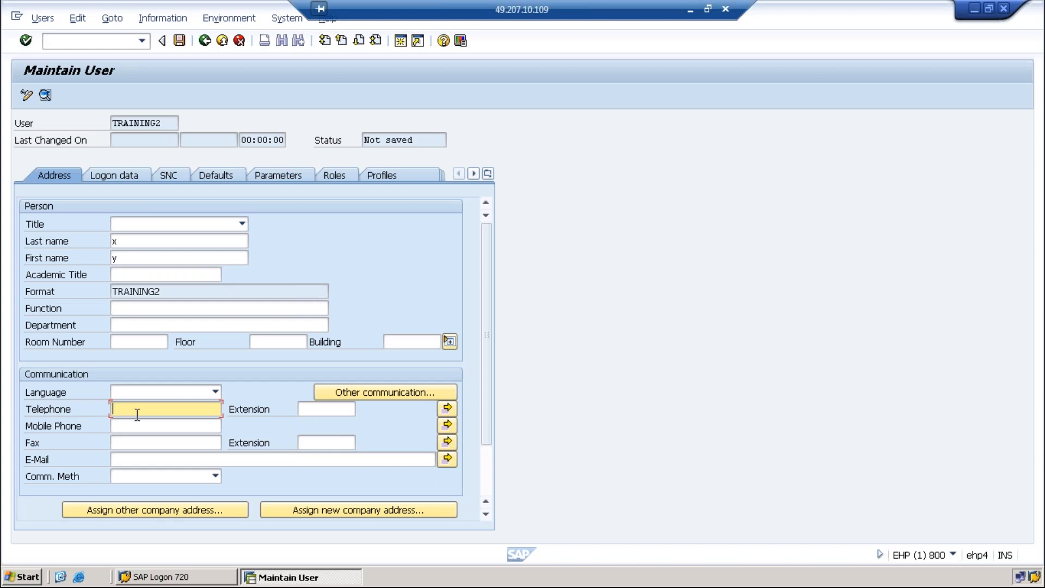
left_click(131, 424)
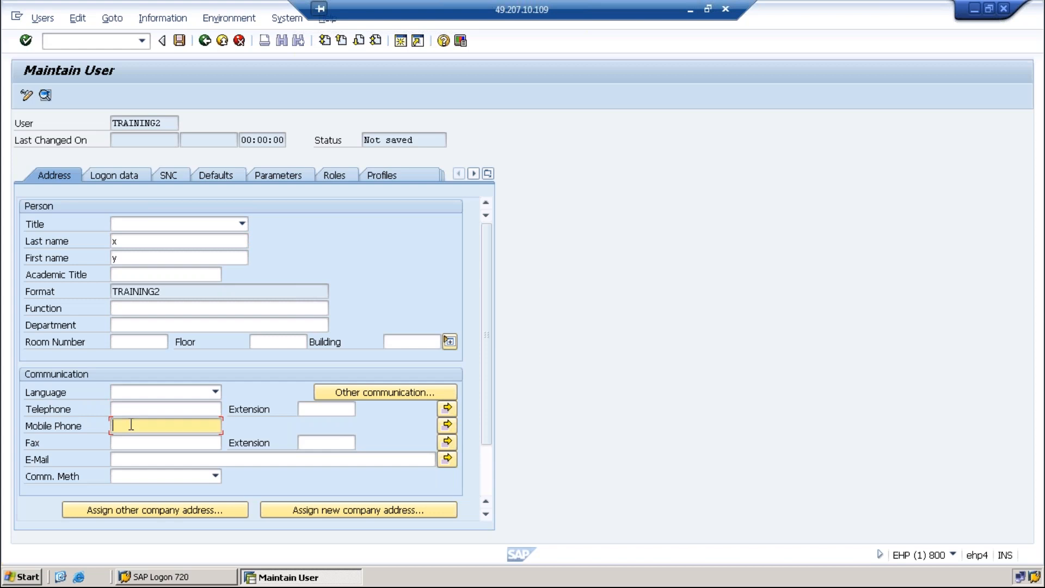
left_click(134, 459)
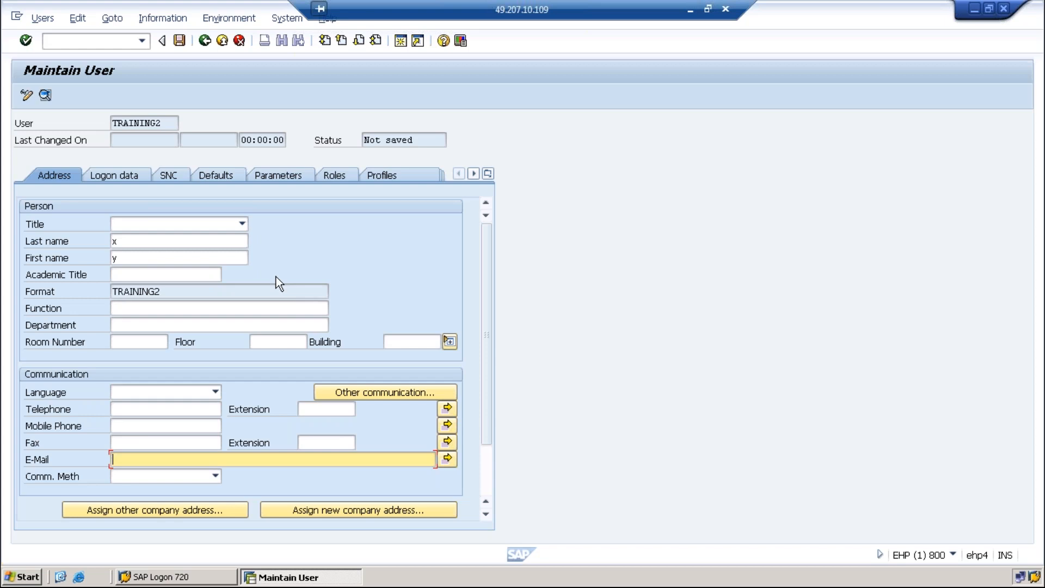
left_click_drag(170, 291, 108, 292)
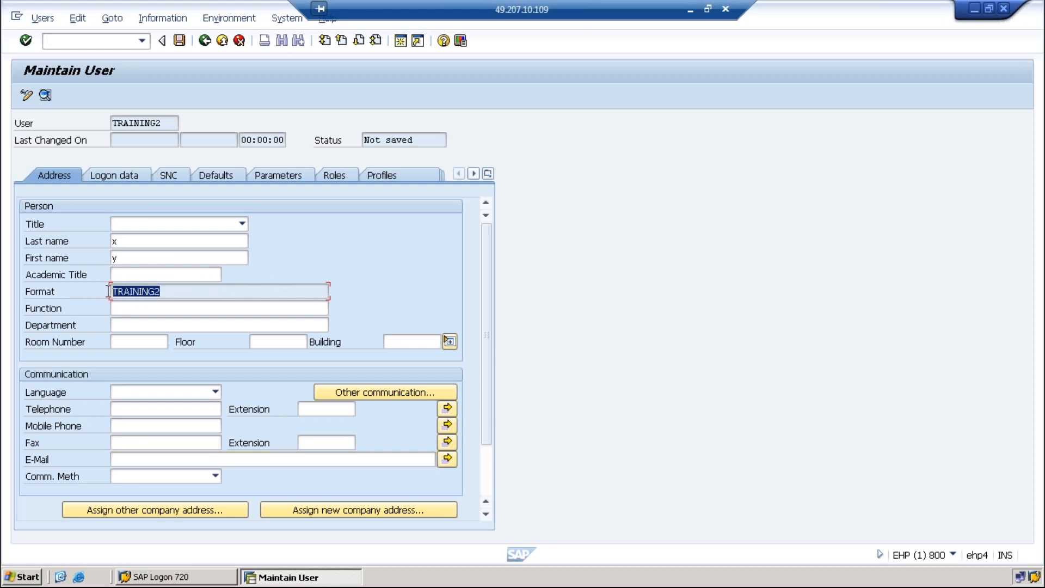
left_click(166, 124)
double_click(145, 124)
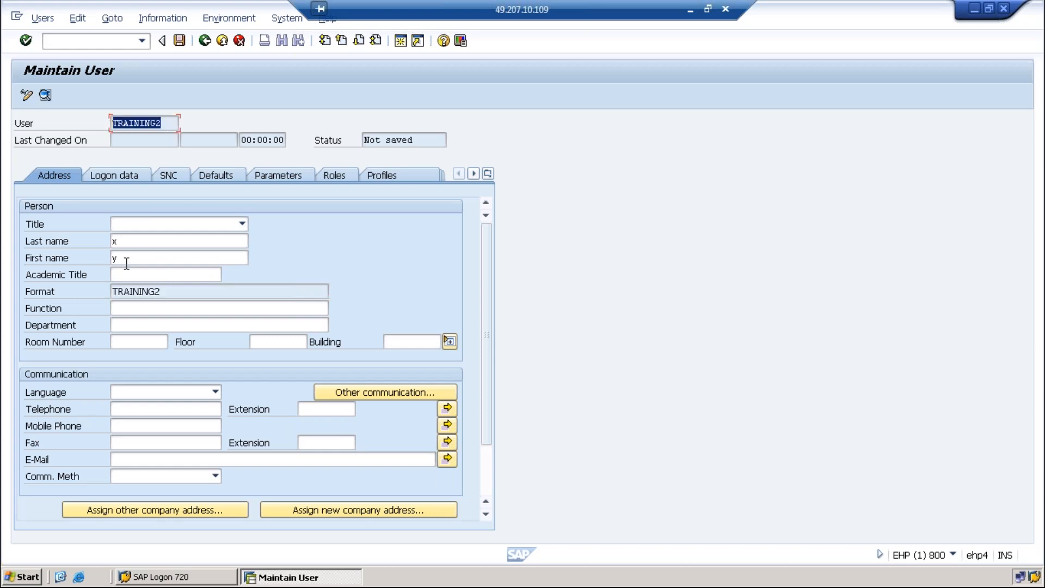
left_click_drag(170, 292, 104, 292)
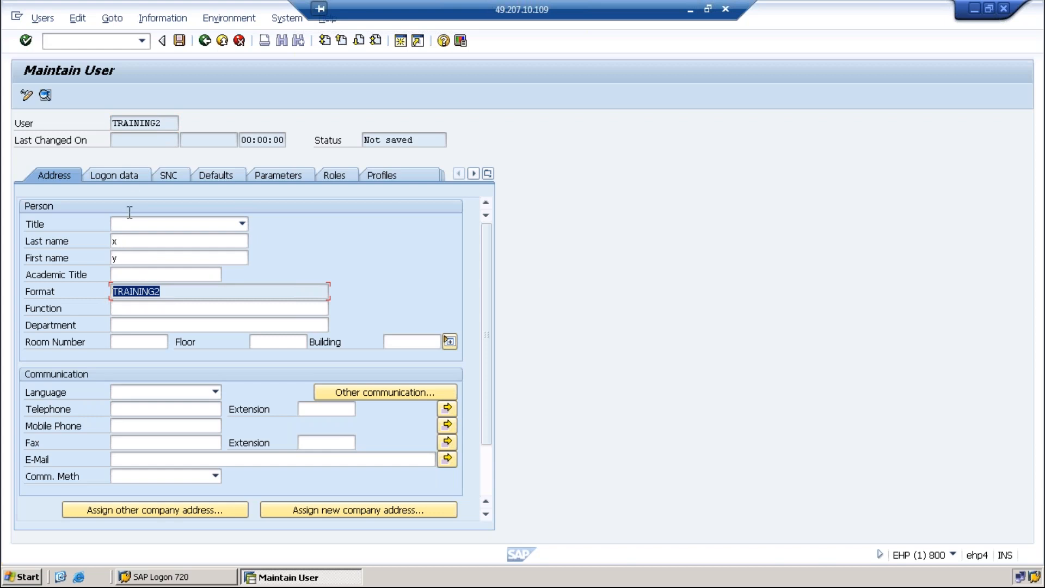
left_click(131, 174)
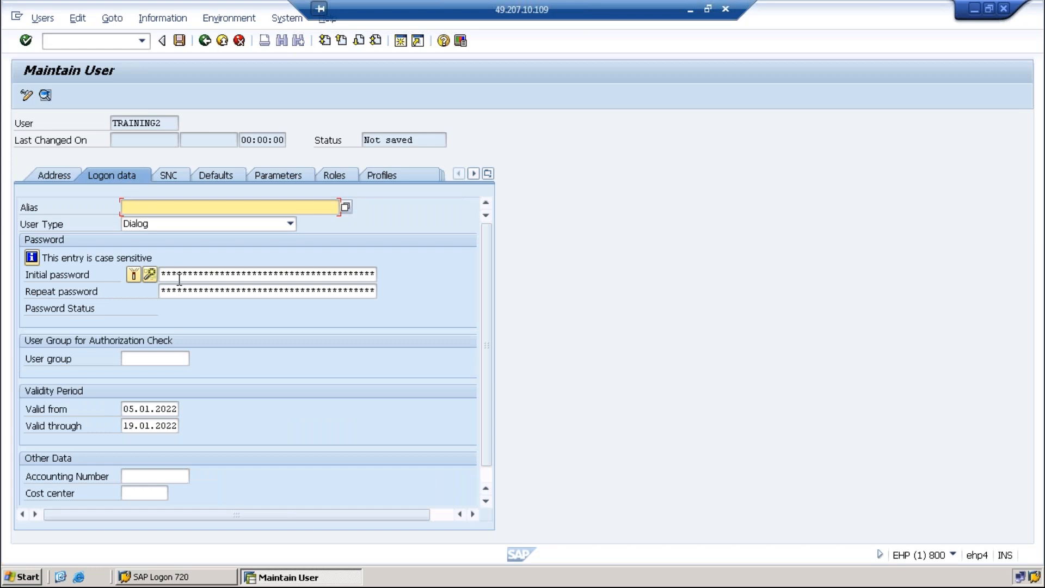
Attempt to save TRAINING2 and supply the required initial password in both fields
left_click(179, 40)
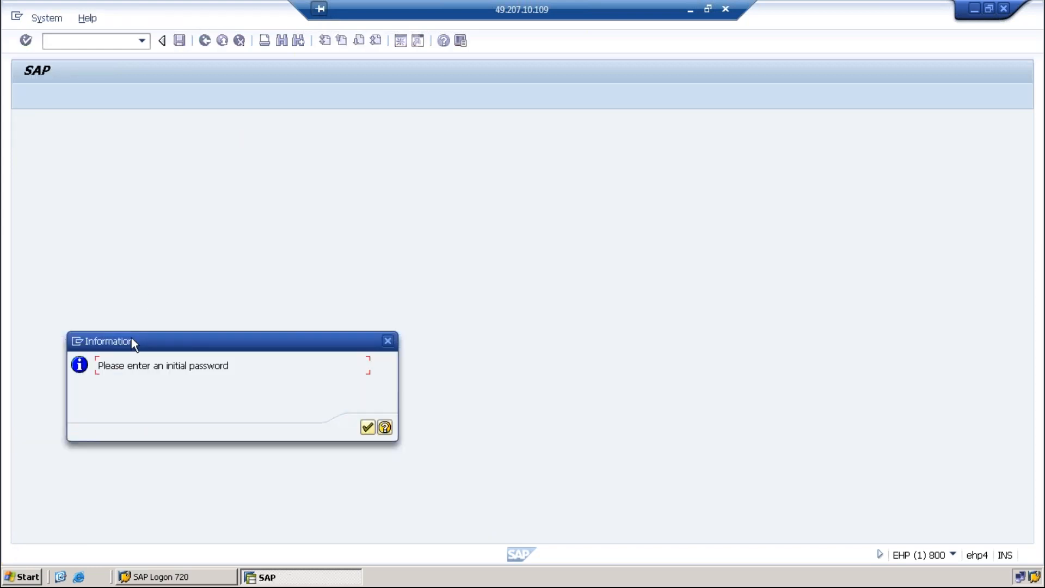
left_click(387, 342)
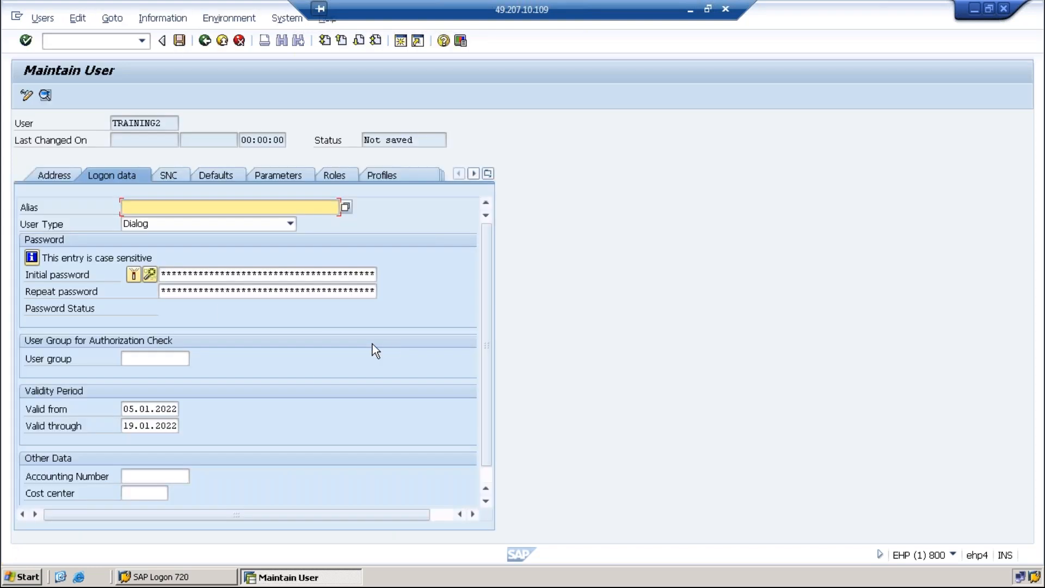
left_click(175, 270)
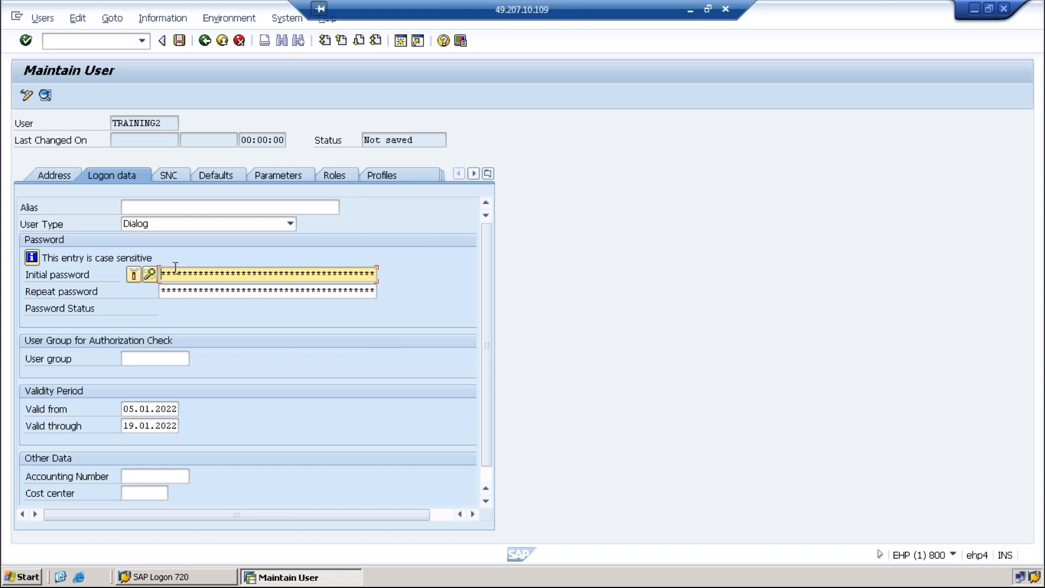
type("*******")
key("Tab")
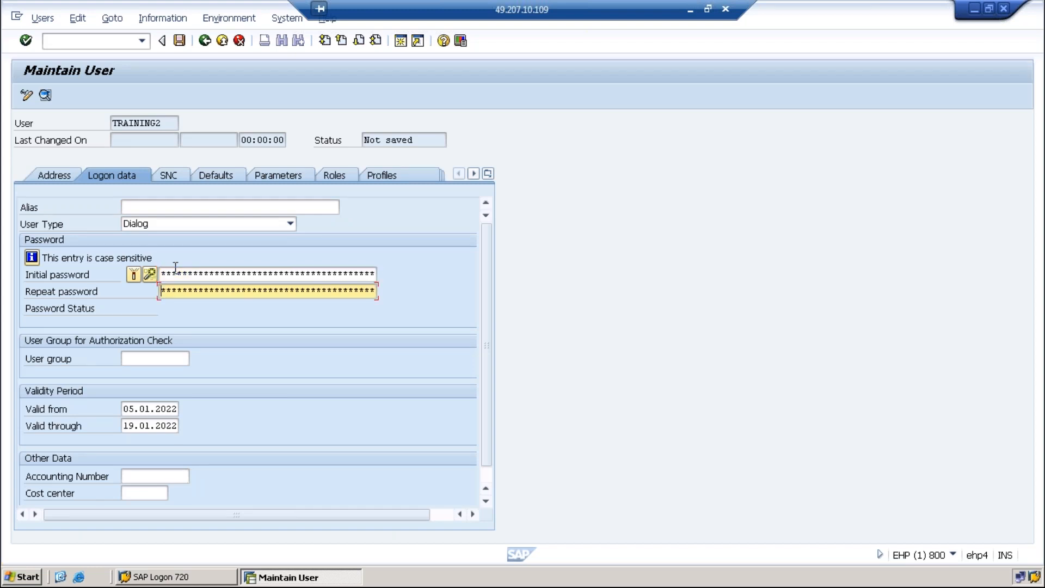
type("*******")
key("Return")
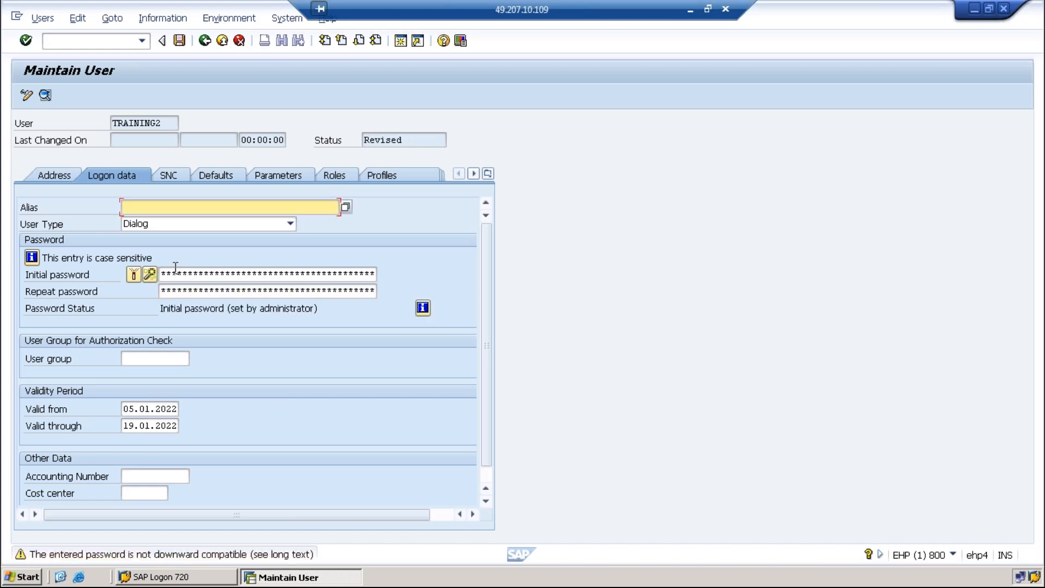
Leave maintenance, confirm saving TRAINING2, and open the Copy Users dialog for it
left_click(205, 40)
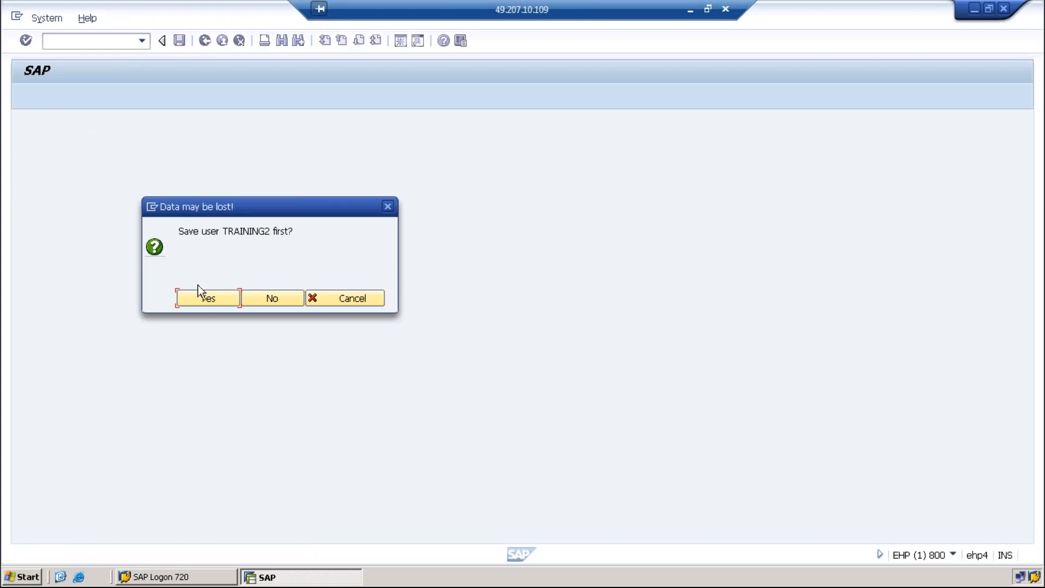
left_click(204, 301)
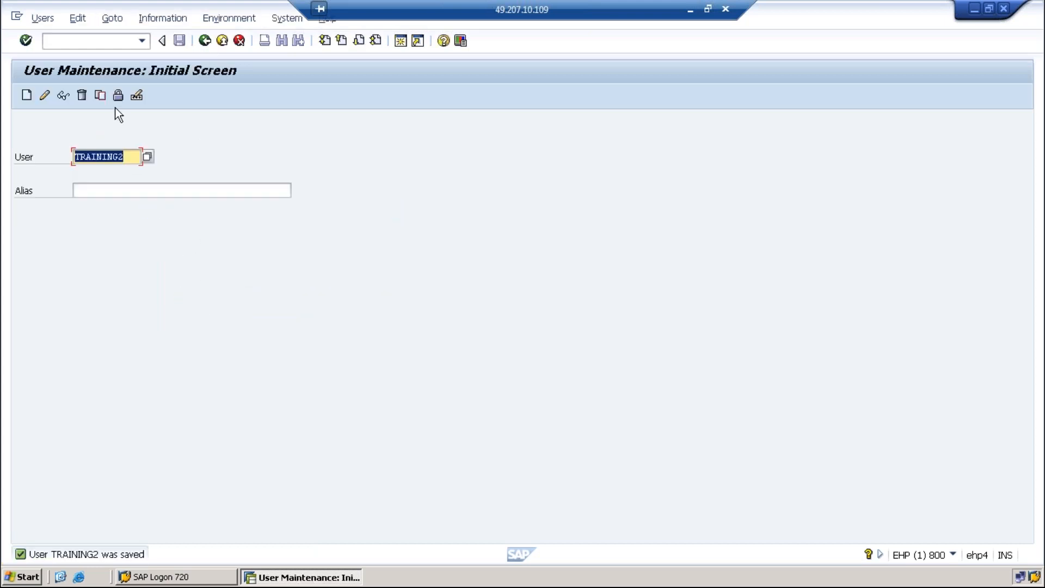
left_click(100, 94)
Copy TRAINING2 to the new user TRAINING3
left_click(286, 307)
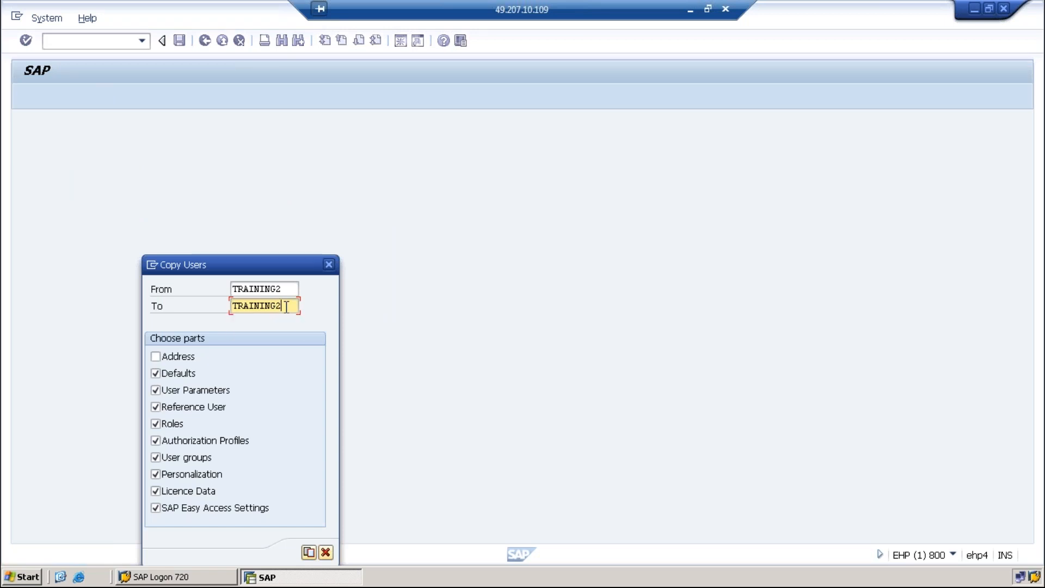
key("BackSpace")
type("3")
left_click(308, 553)
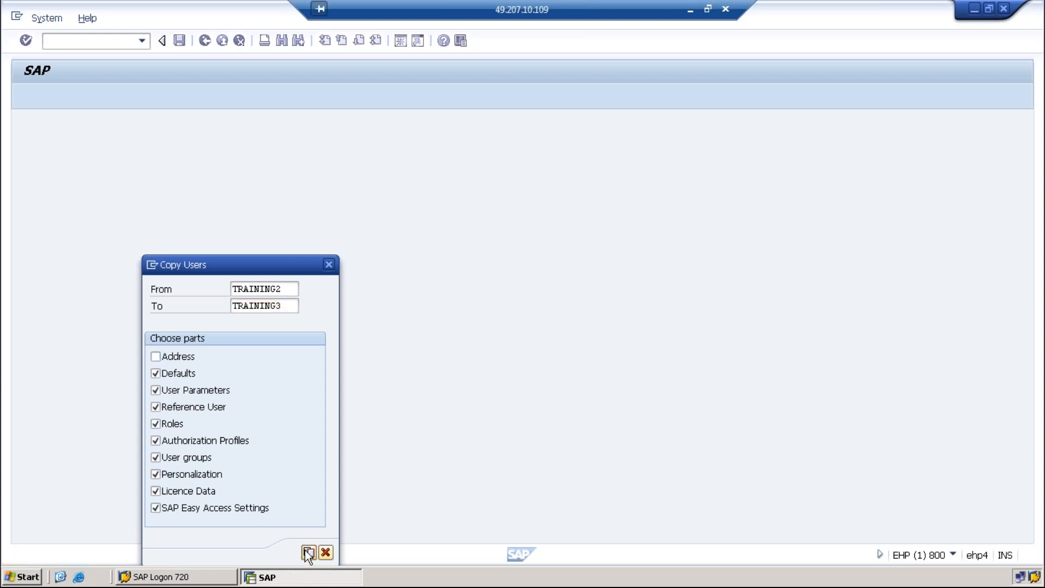
Give TRAINING3 an initial and repeated password, save it, and display it read-only
left_click(174, 273)
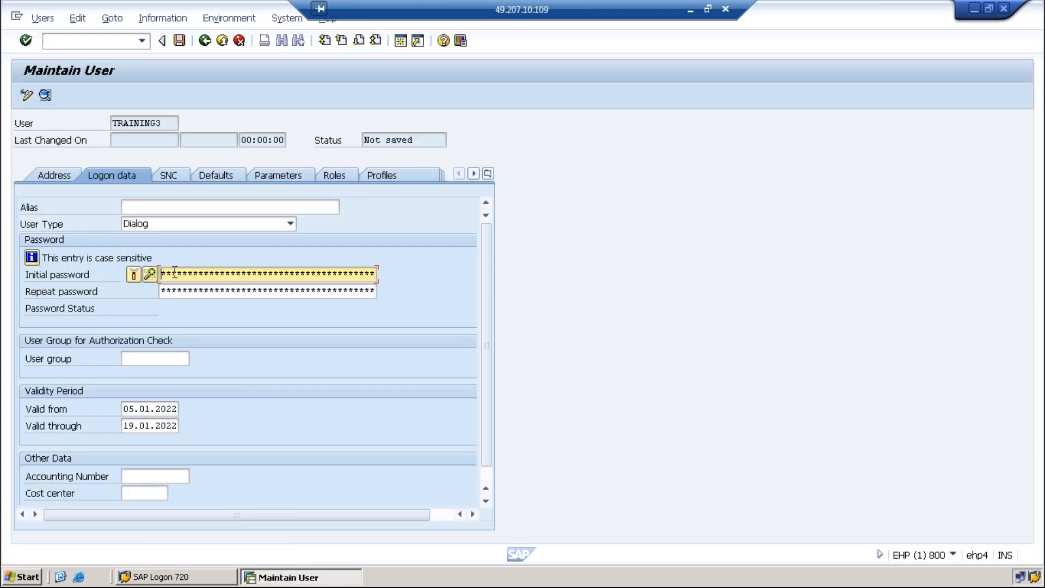
type("******")
key("Tab")
type("****")
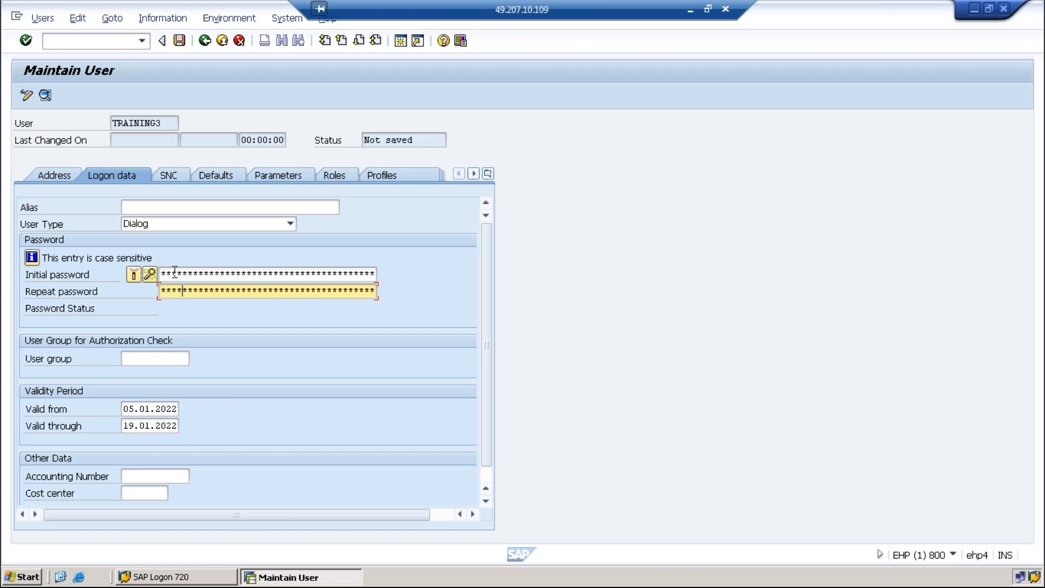
type("****")
left_click(184, 43)
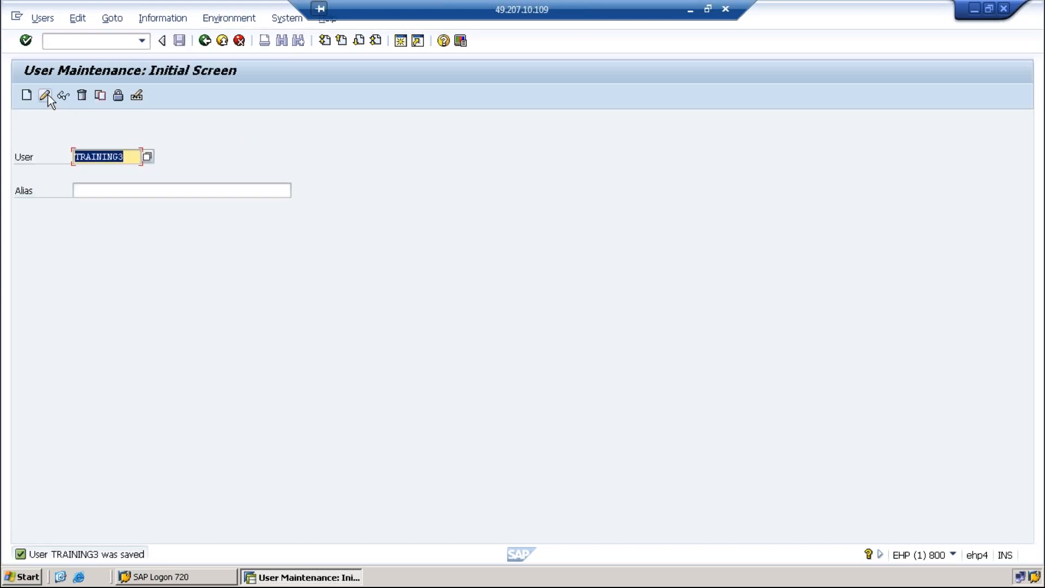
left_click(61, 93)
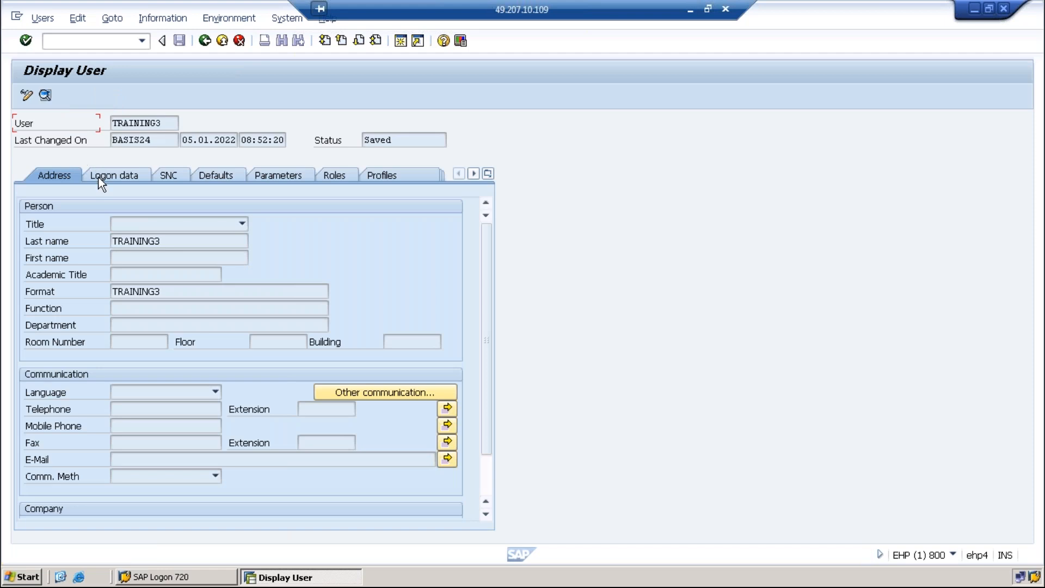
Highlight TRAINING3's Last name and Format values, go back, and open Copy Users for TRAINING3
left_click_drag(172, 240, 103, 233)
left_click_drag(166, 292, 109, 289)
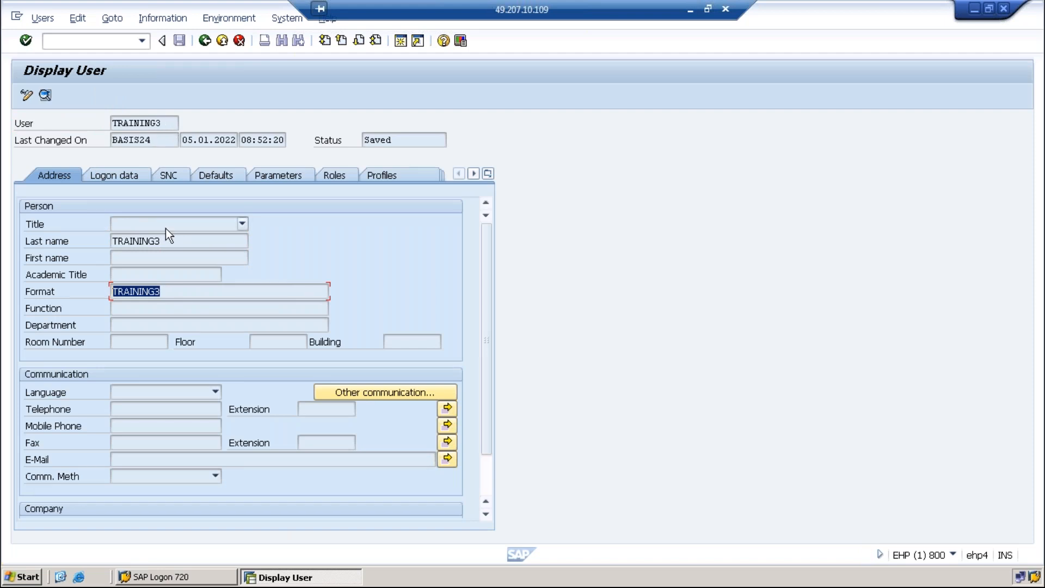
left_click_drag(161, 241, 113, 240)
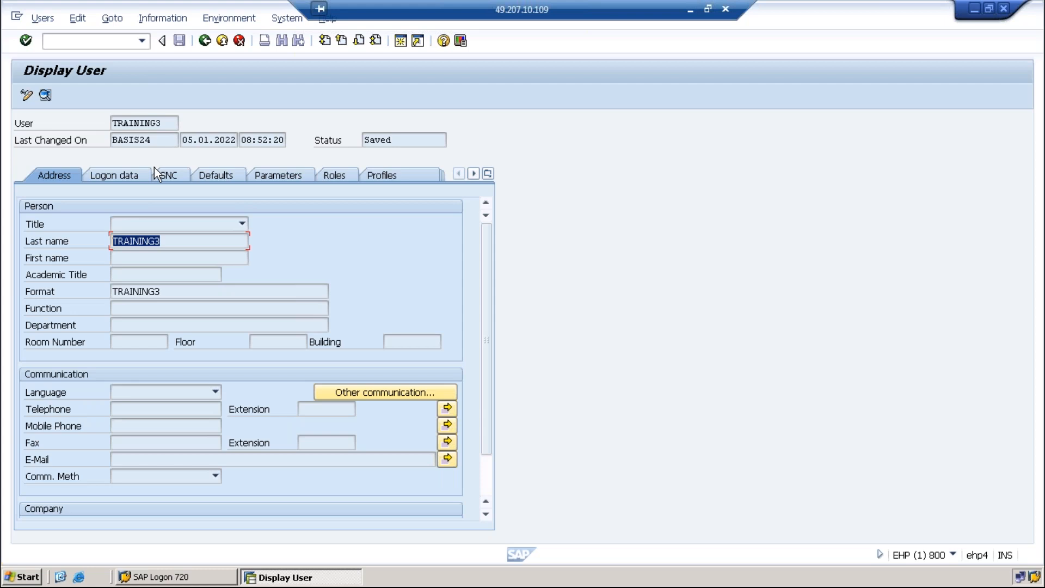
left_click(205, 40)
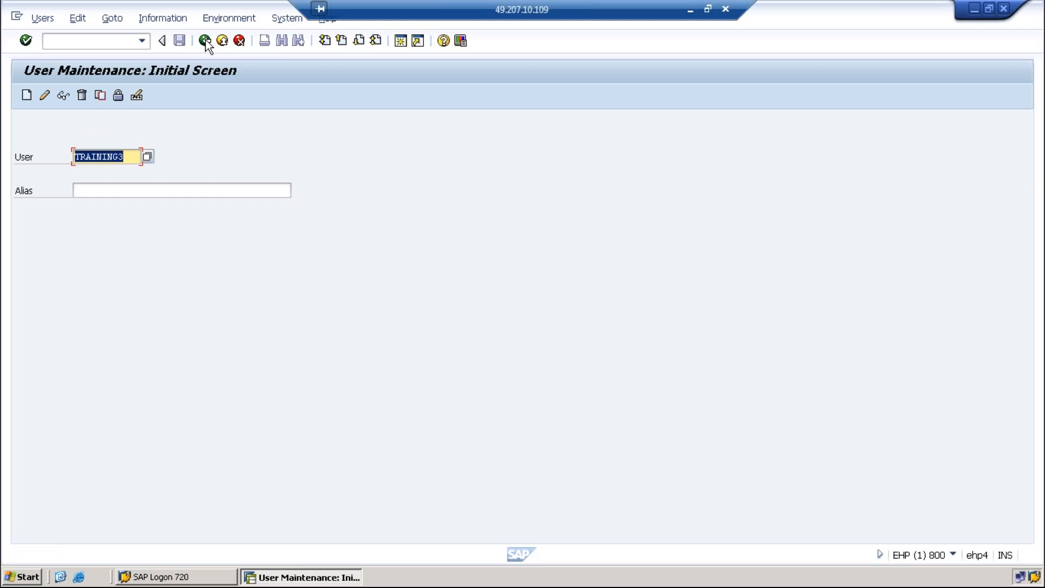
left_click(100, 95)
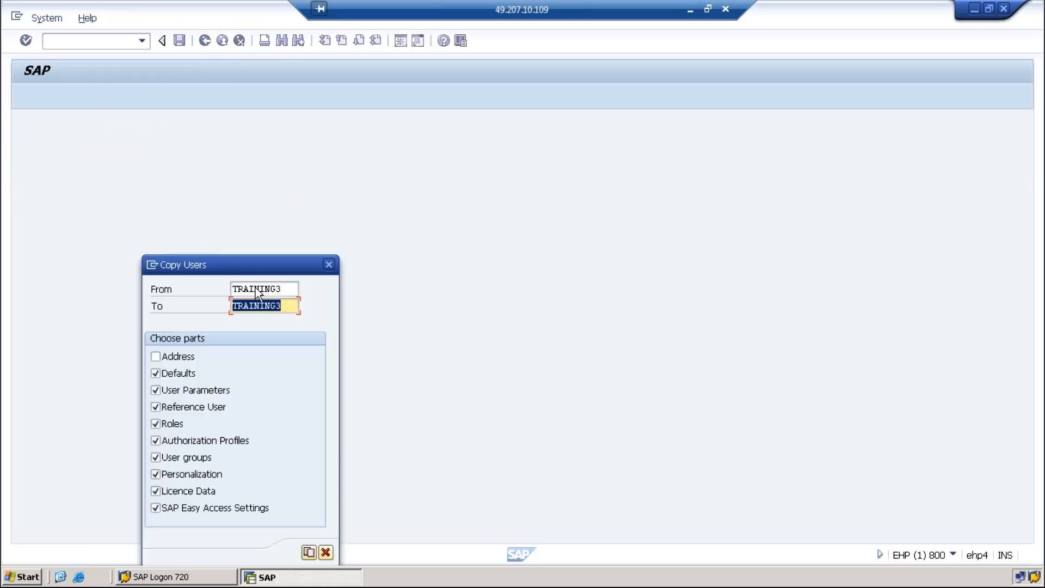
Copy TRAINING3 to a new user TRAINING4
left_click(295, 308)
key("BackSpace")
type("4")
left_click(305, 556)
Enter and repeat an initial password for TRAINING4 and save the user
left_click(237, 273)
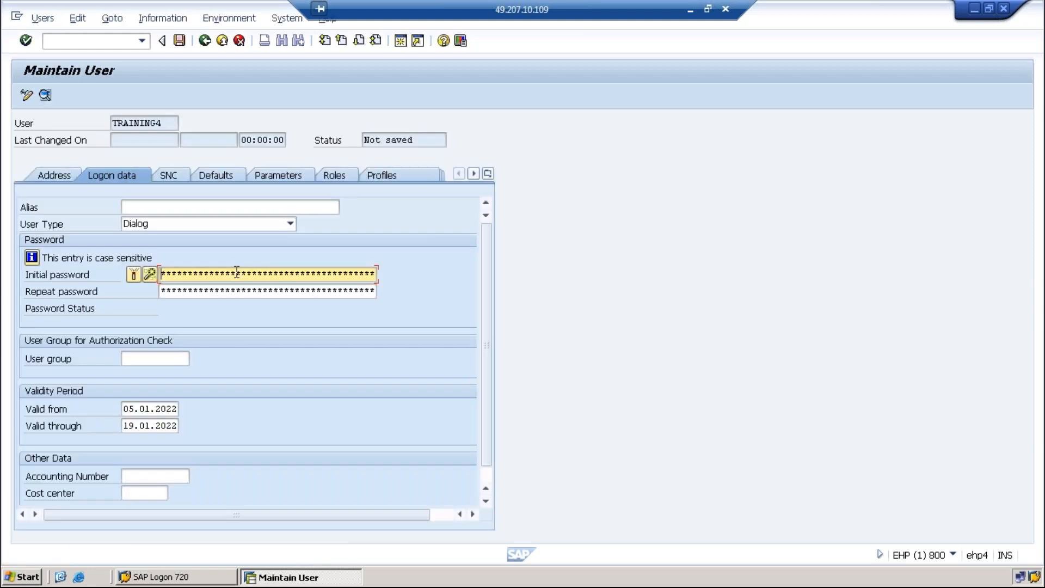
type("******")
key("Tab")
type("********")
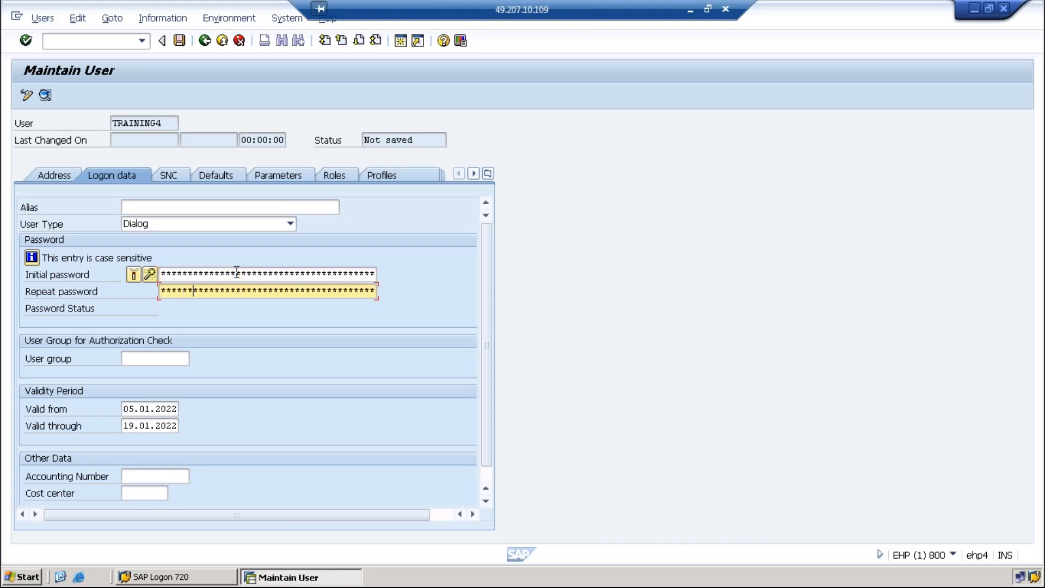
type("**")
left_click(180, 41)
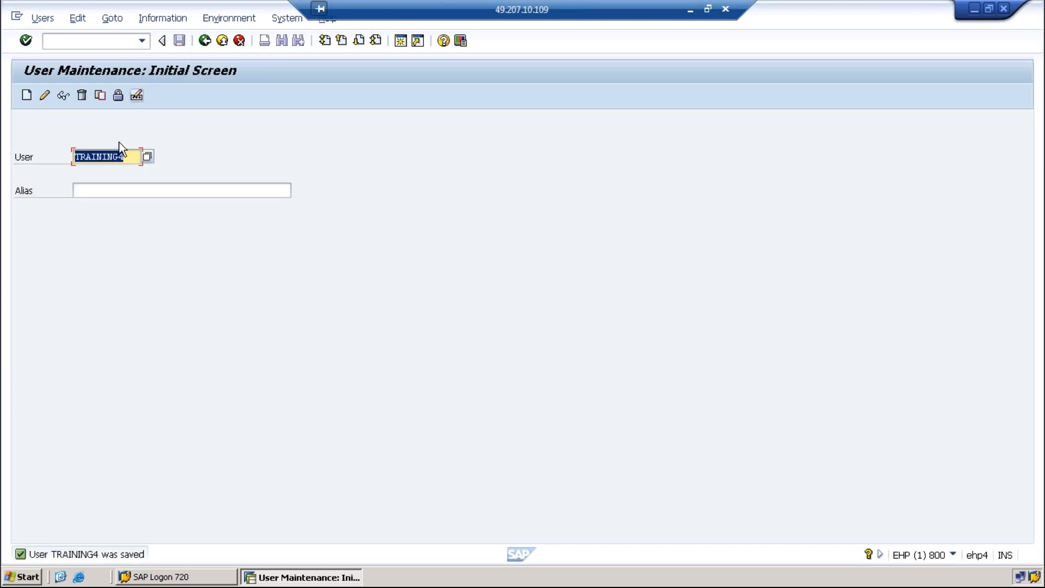
Edit the User field down to TRAINING to prepare a TRAINING* search
left_click(132, 159)
key("BackSpace")
type("2")
key("BackSpace")
Search users matching TRAINING*, review the five TRAINING users found, and close the list
type("*")
left_click(147, 157)
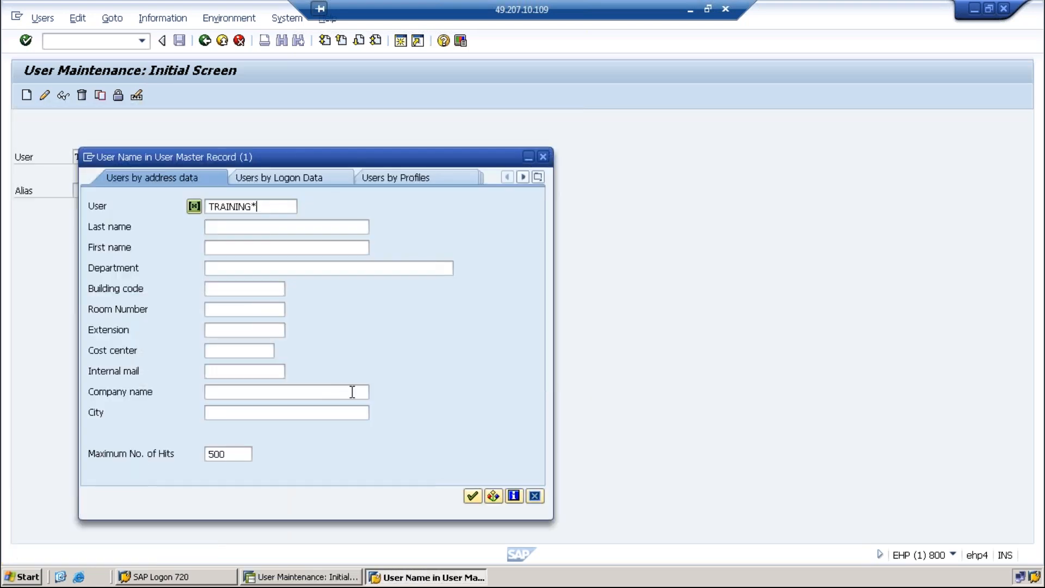
left_click(472, 496)
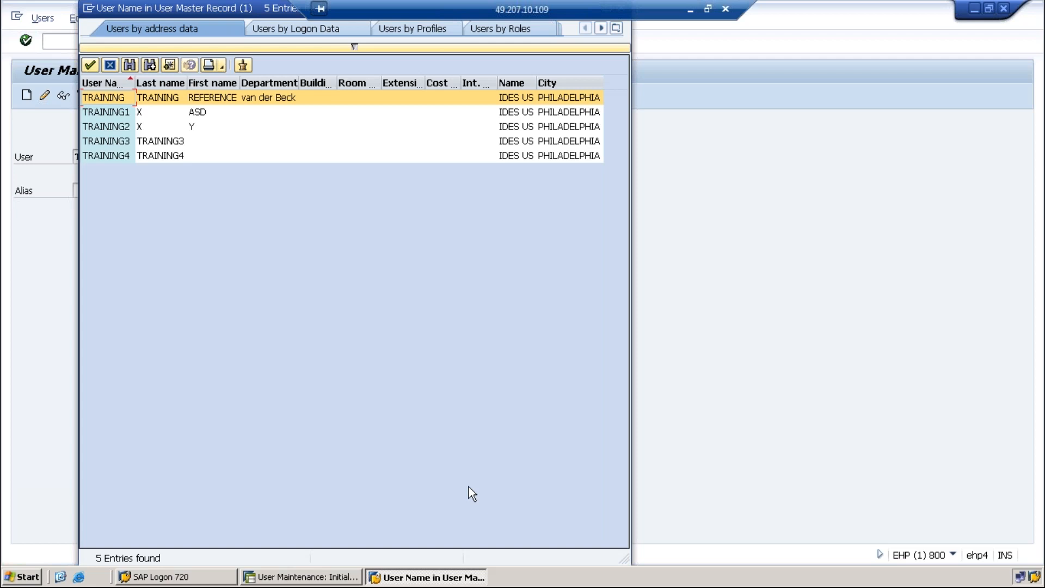
left_click_drag(267, 14, 255, 59)
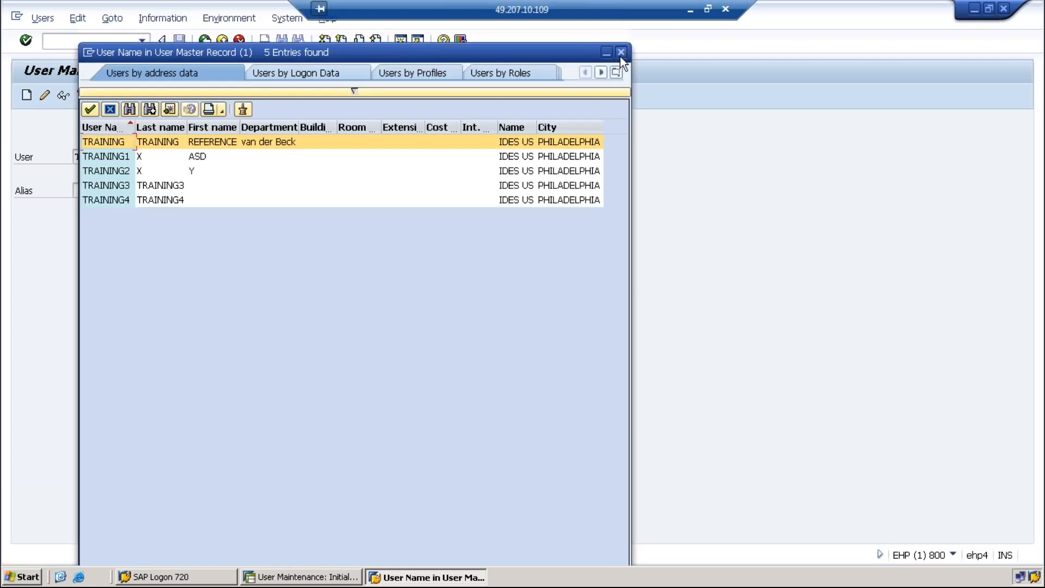
left_click(620, 55)
left_click(132, 155)
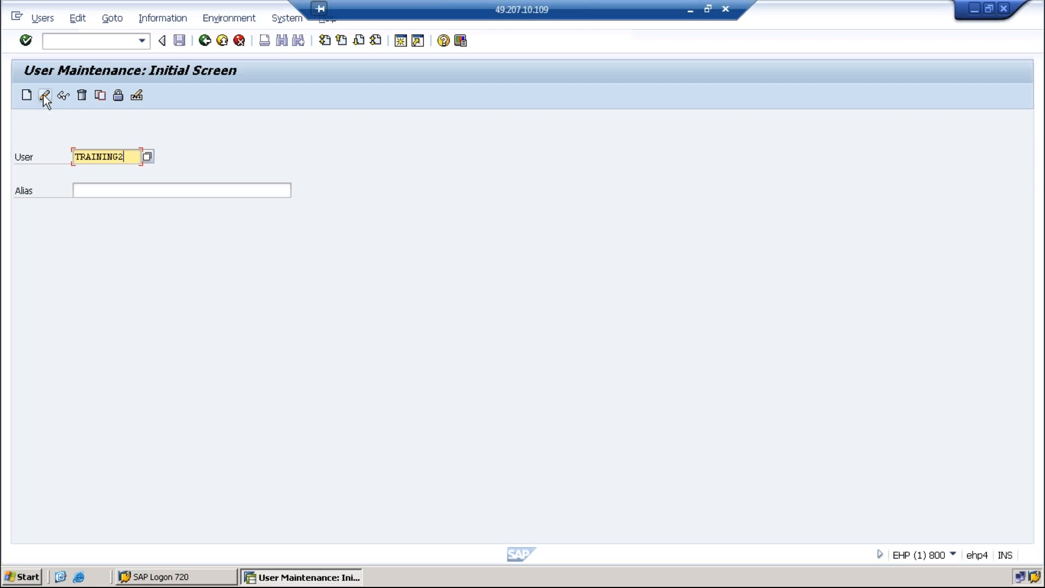
Delete TRAINING2, confirm with Yes, and verify Display reports it no longer exists
left_click(82, 96)
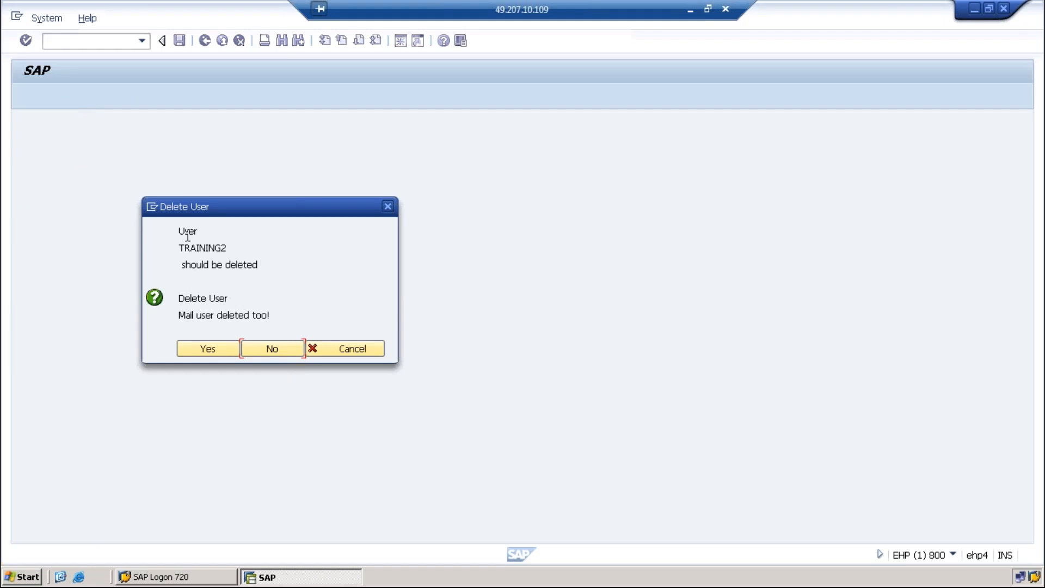
left_click(205, 352)
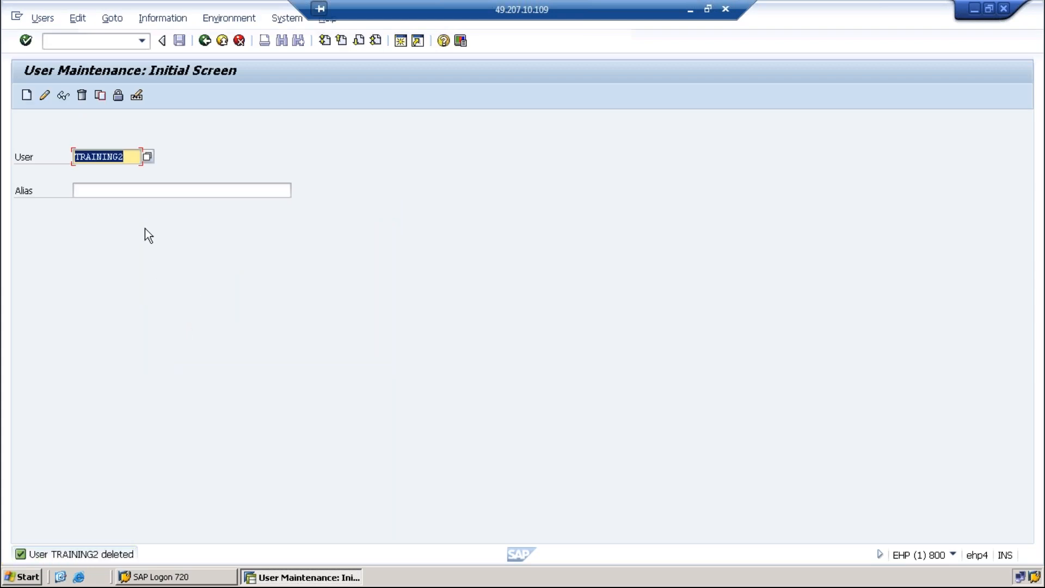
left_click(61, 96)
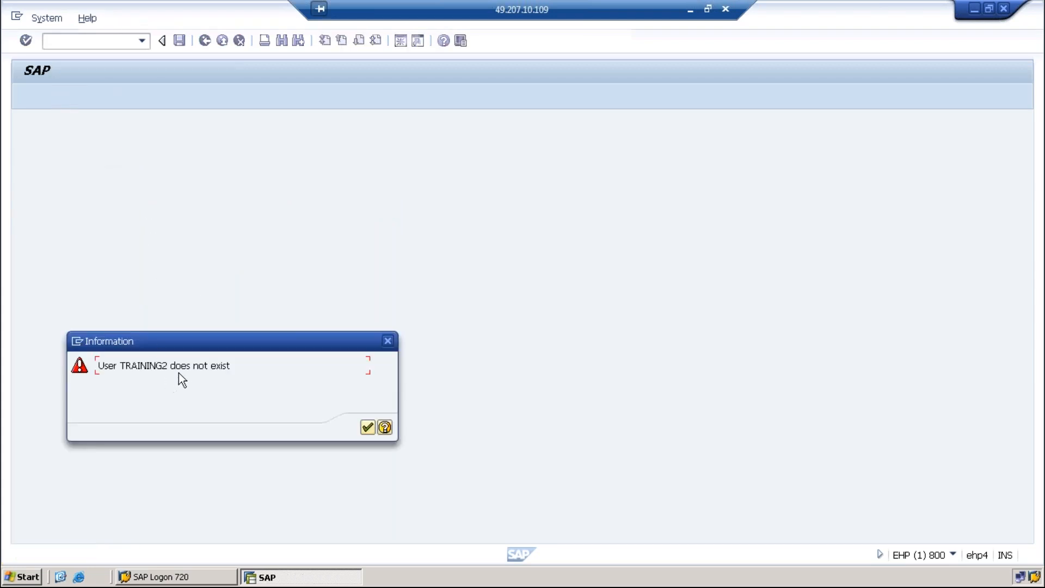
left_click(388, 341)
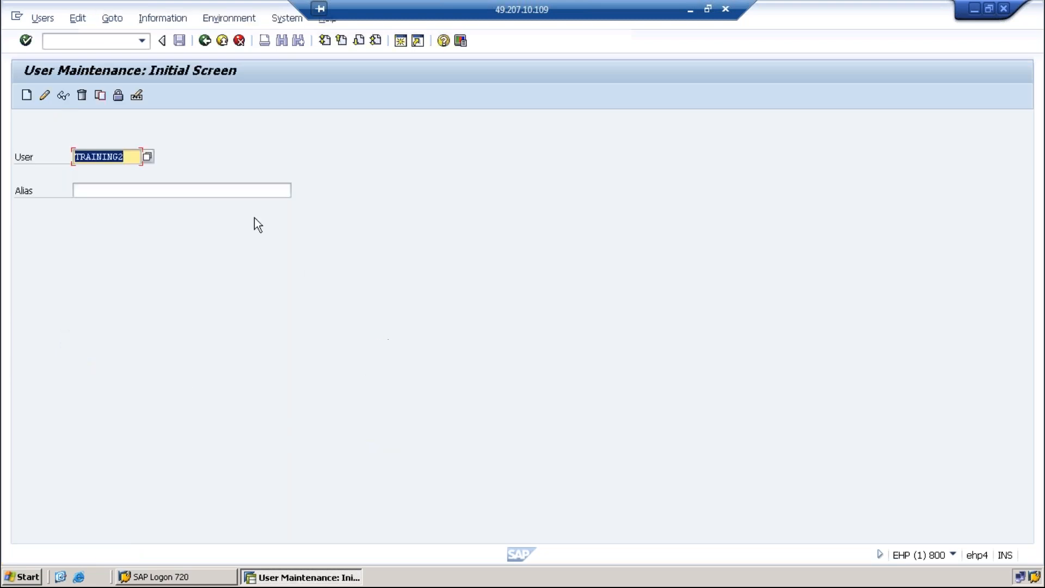
Run a fresh TRAINING* user search, now showing four users without TRAINING2
left_click(127, 157)
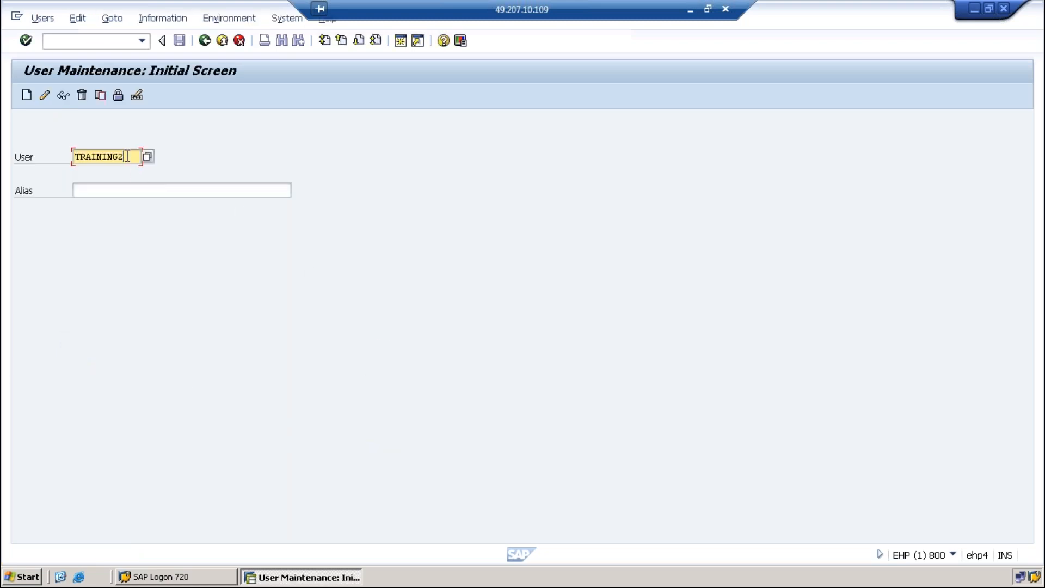
key("BackSpace")
type("8")
key("BackSpace")
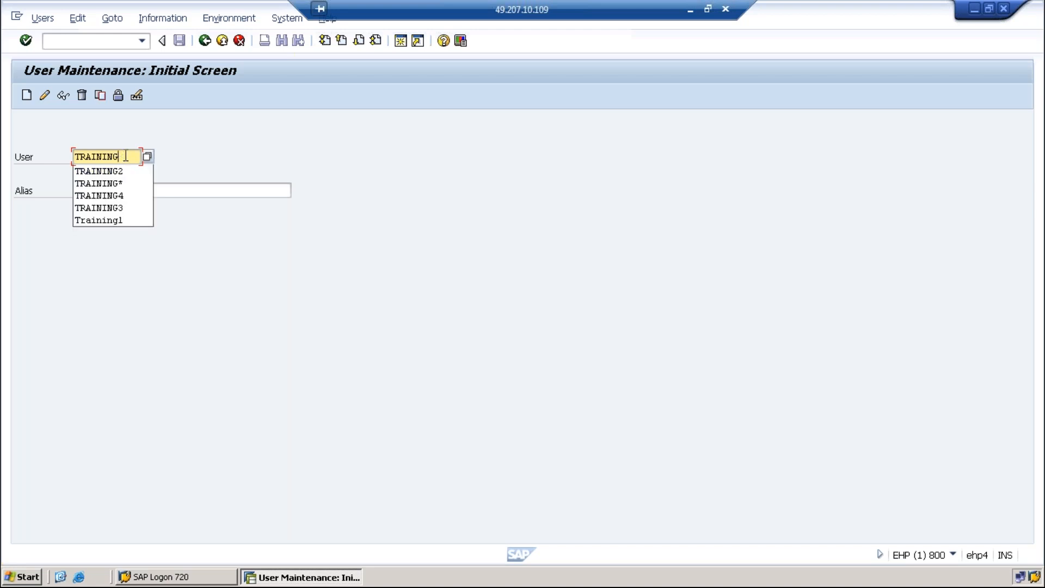
type("8")
key("BackSpace")
type("*")
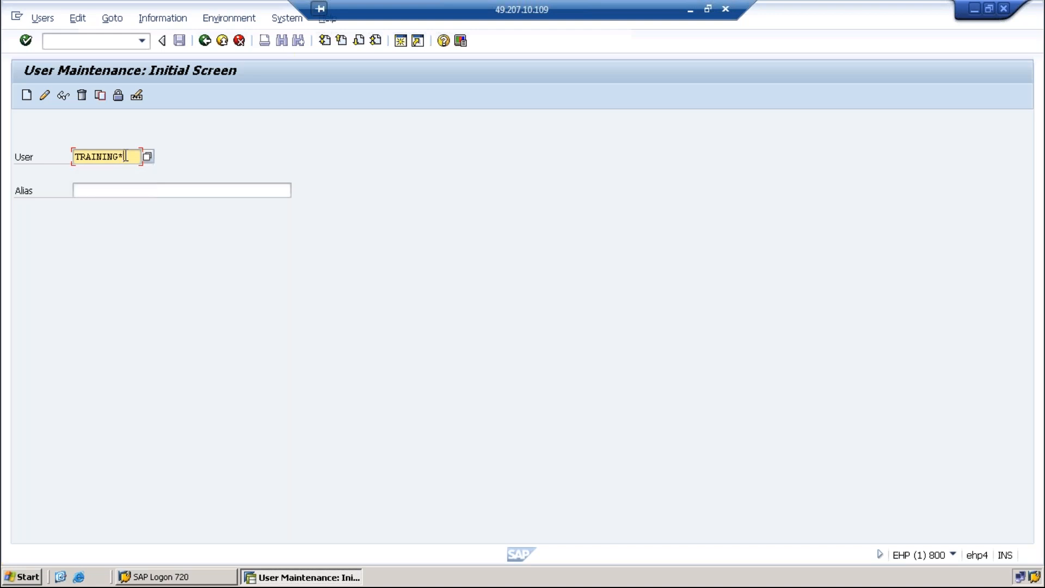
left_click(147, 157)
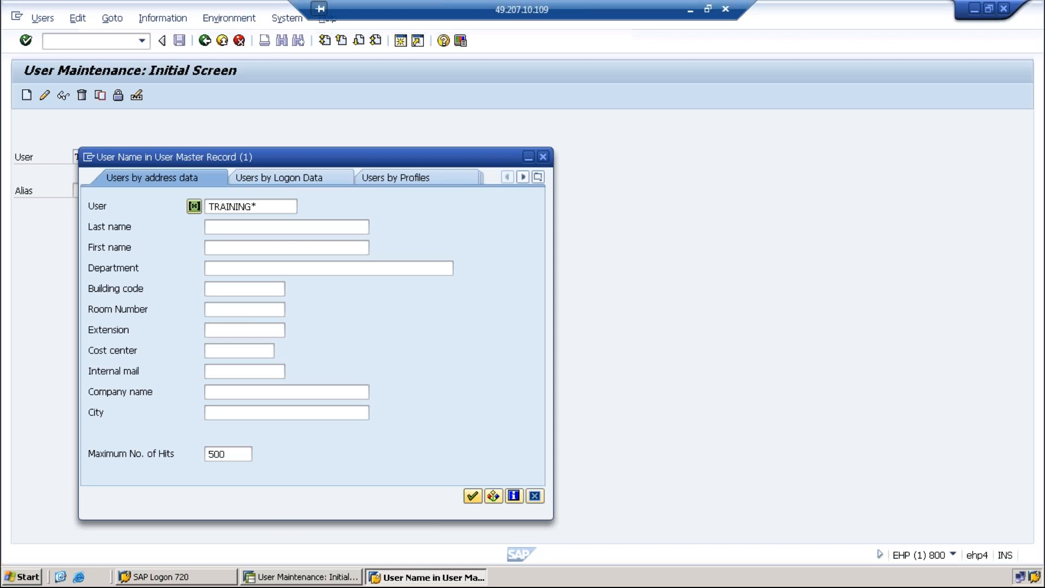
key("Return")
Choose TRAINING4 from the results and return to SAP Easy Access
left_click(124, 112)
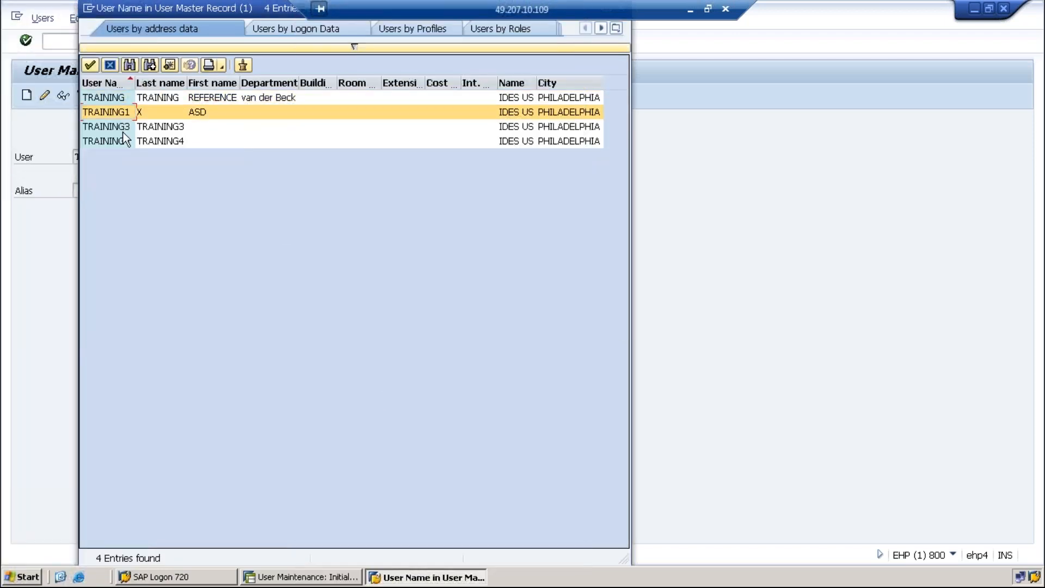
double_click(124, 141)
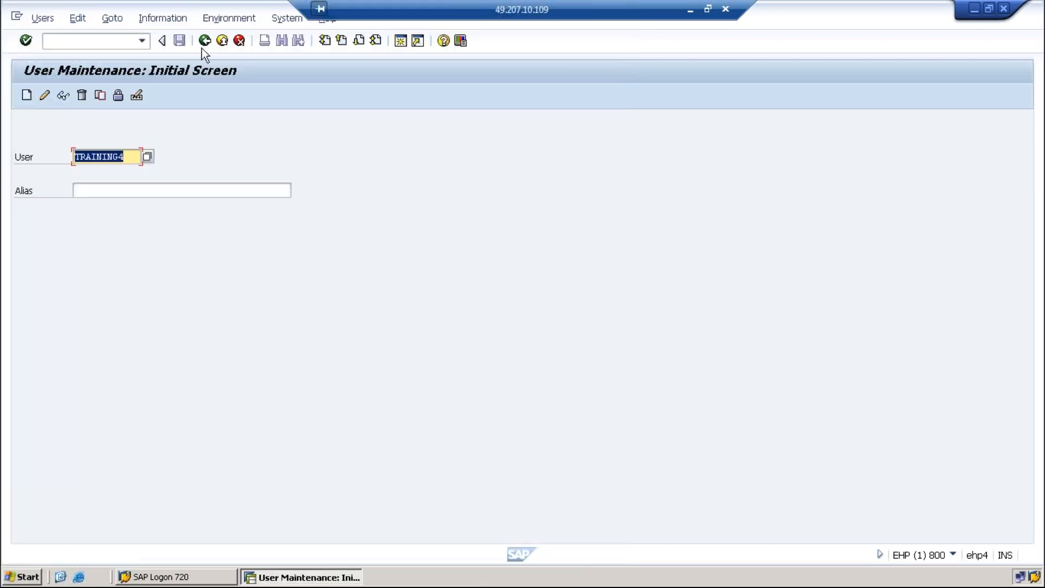
left_click(202, 47)
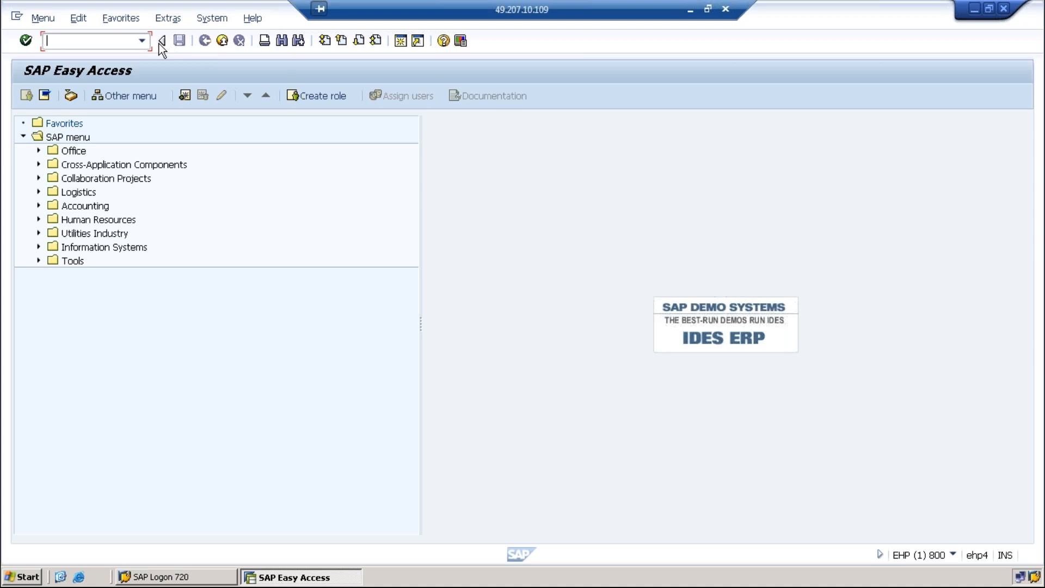
Reopen SU01 from the transaction history and lock user TRAINING4
left_click(142, 40)
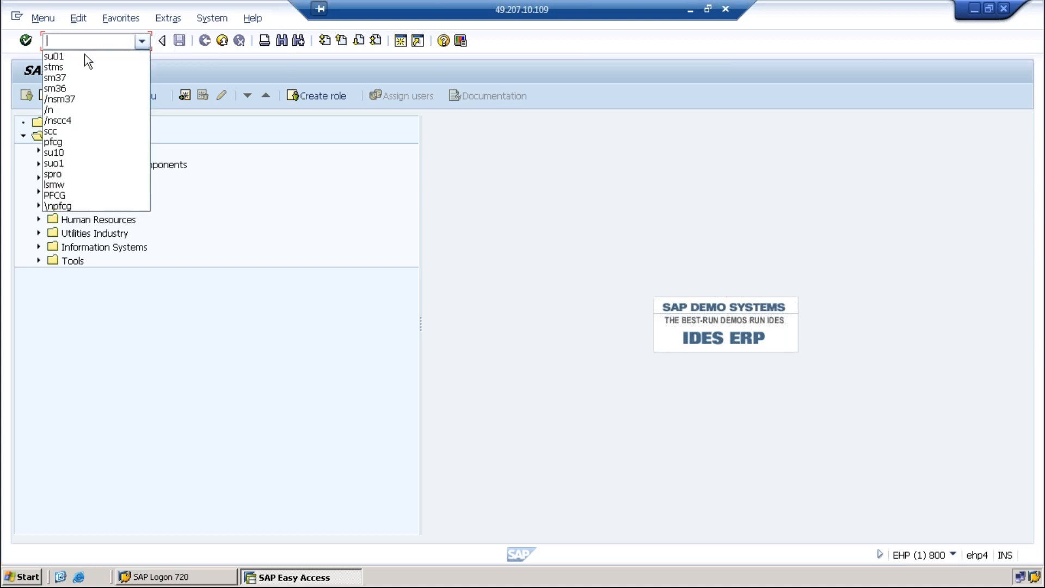
left_click(57, 57)
left_click(26, 41)
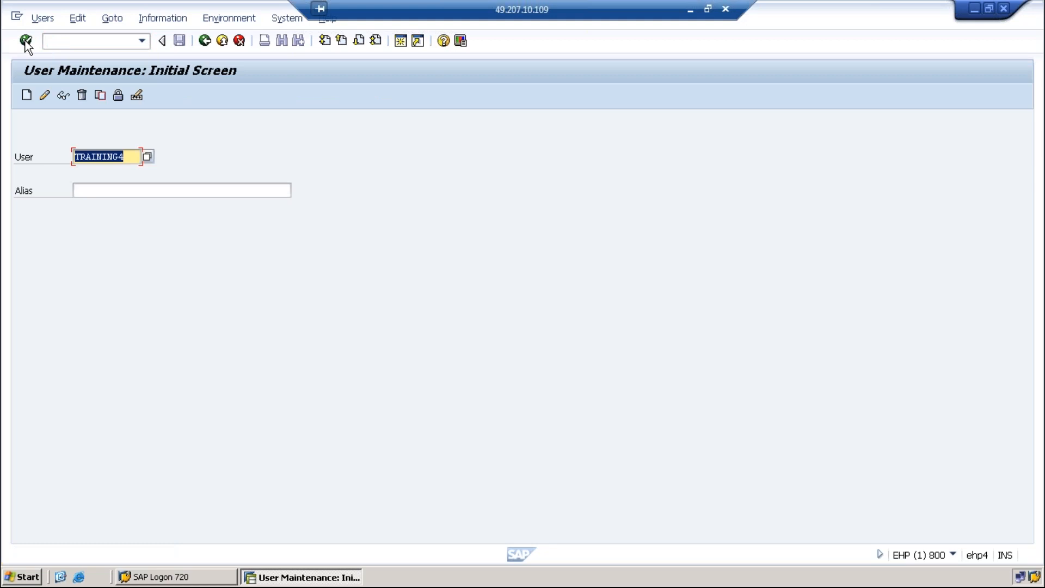
left_click(117, 96)
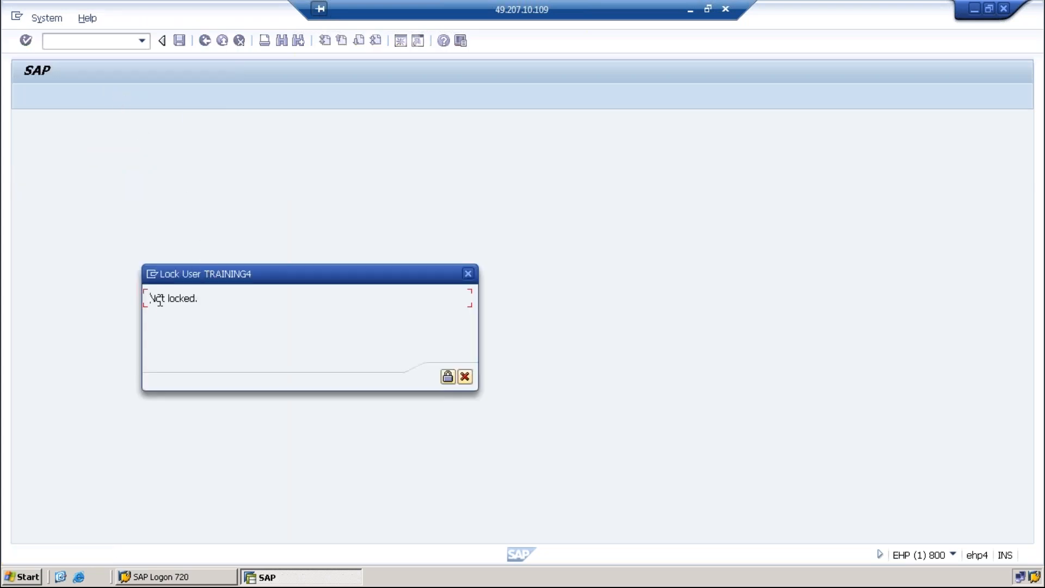
left_click_drag(152, 297, 206, 298)
left_click(452, 381)
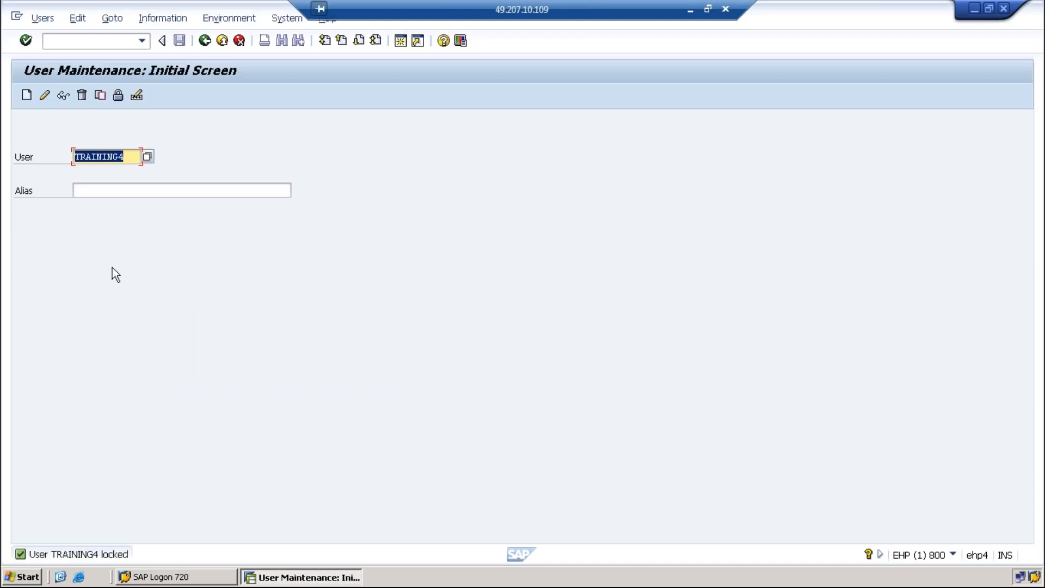
left_click(118, 96)
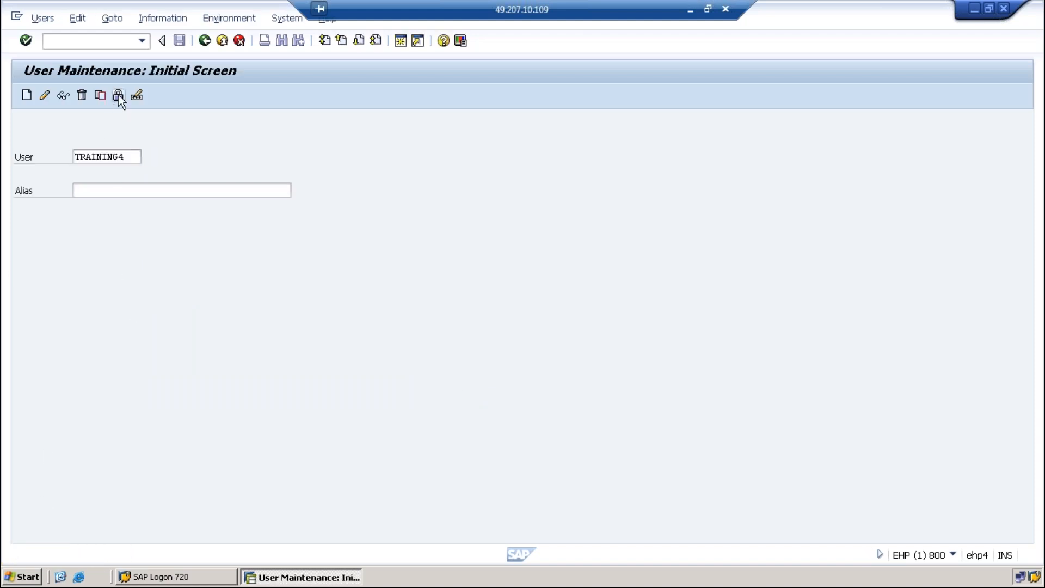
left_click_drag(149, 315, 308, 315)
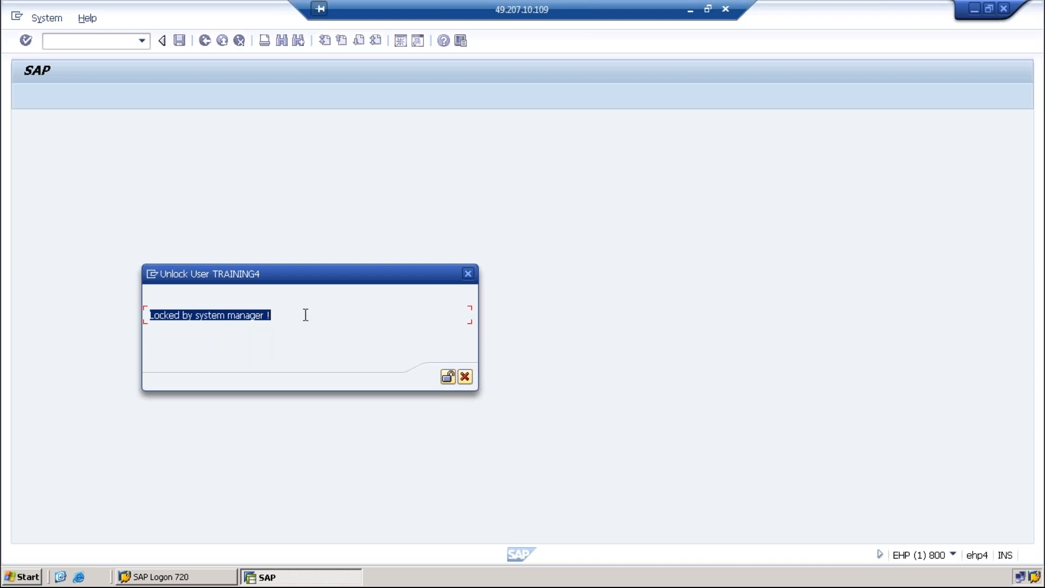
left_click(178, 323)
left_click_drag(151, 312, 289, 309)
left_click(469, 275)
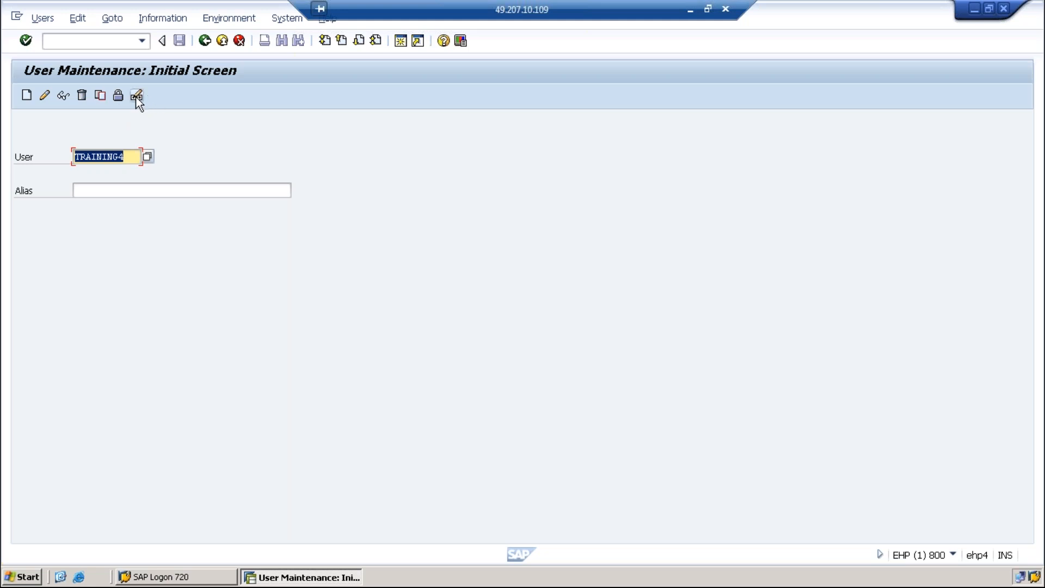
Switch the User field to TRAINING1 and lock that user
left_click(131, 158)
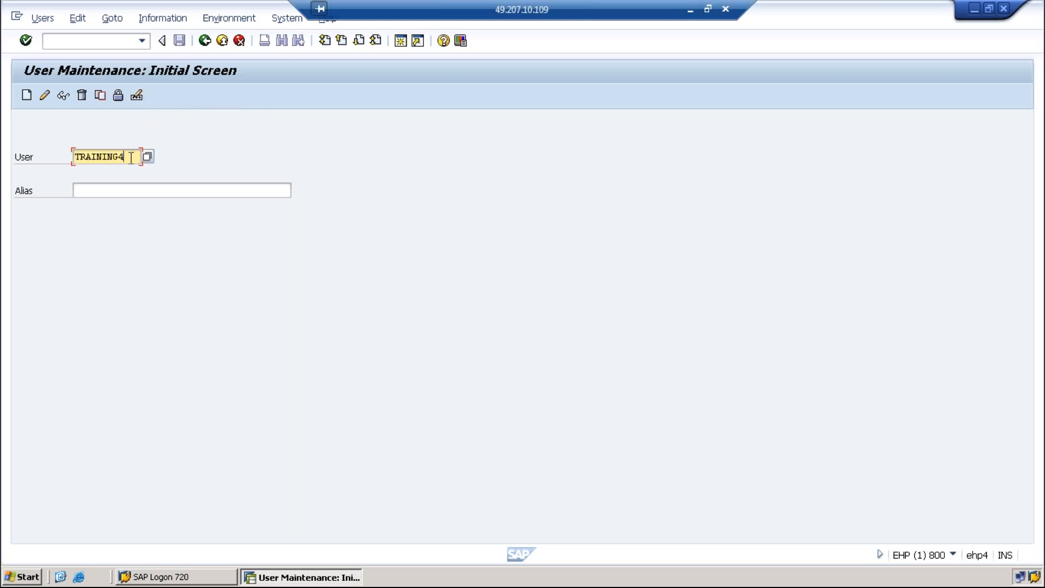
key("BackSpace")
type("1")
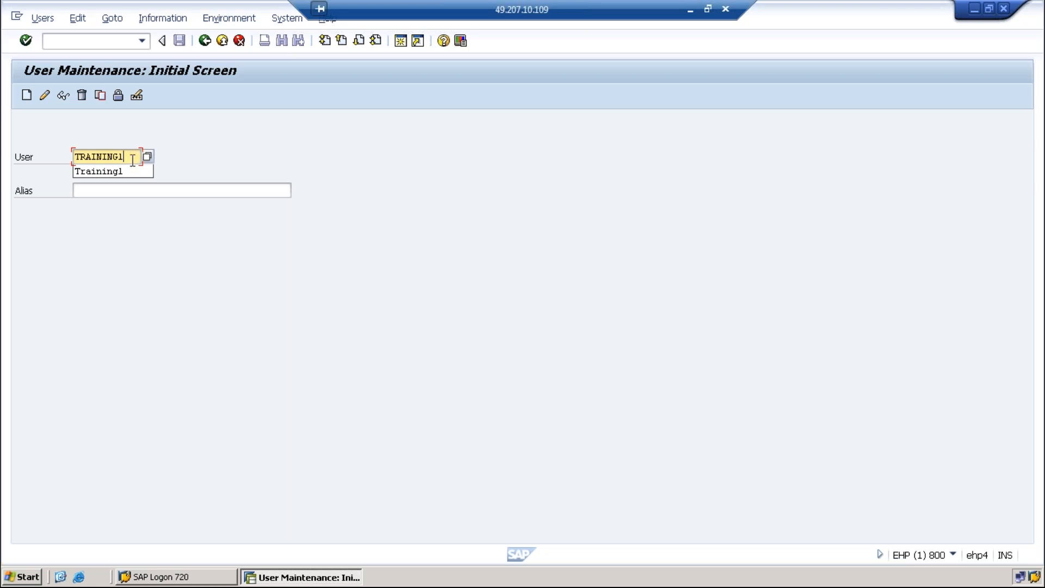
double_click(133, 160)
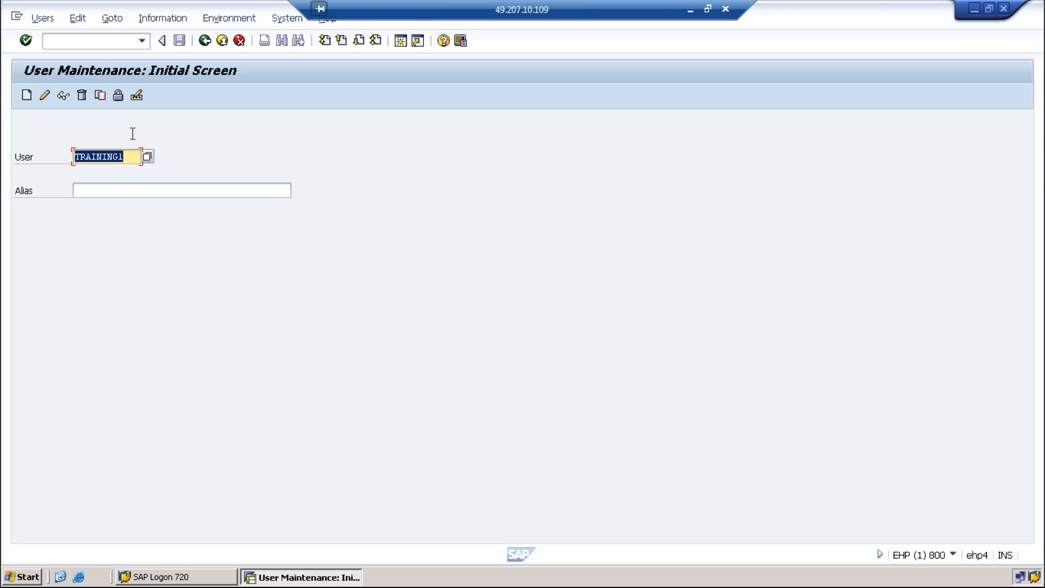
left_click(118, 96)
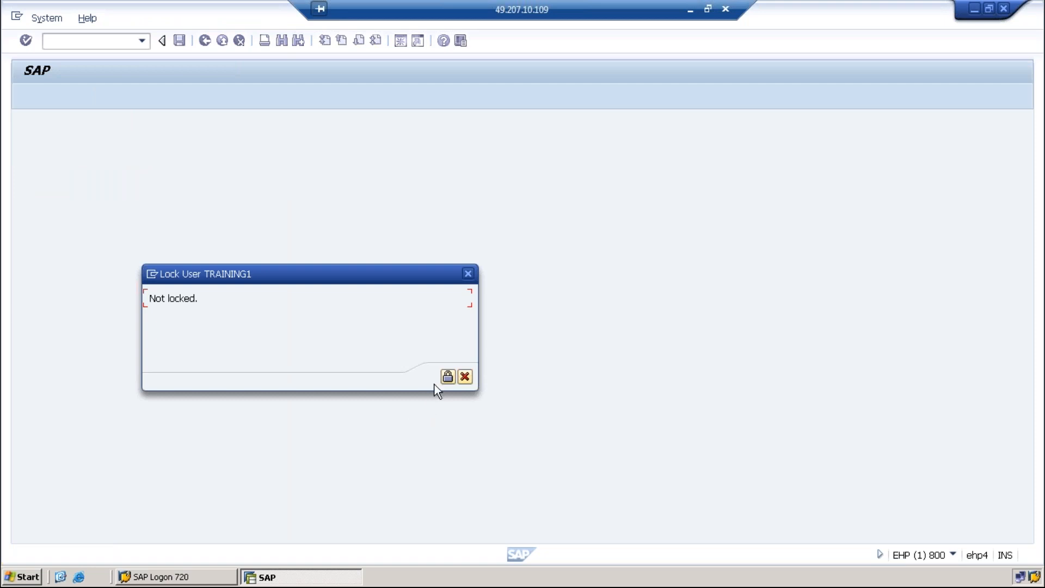
left_click(471, 273)
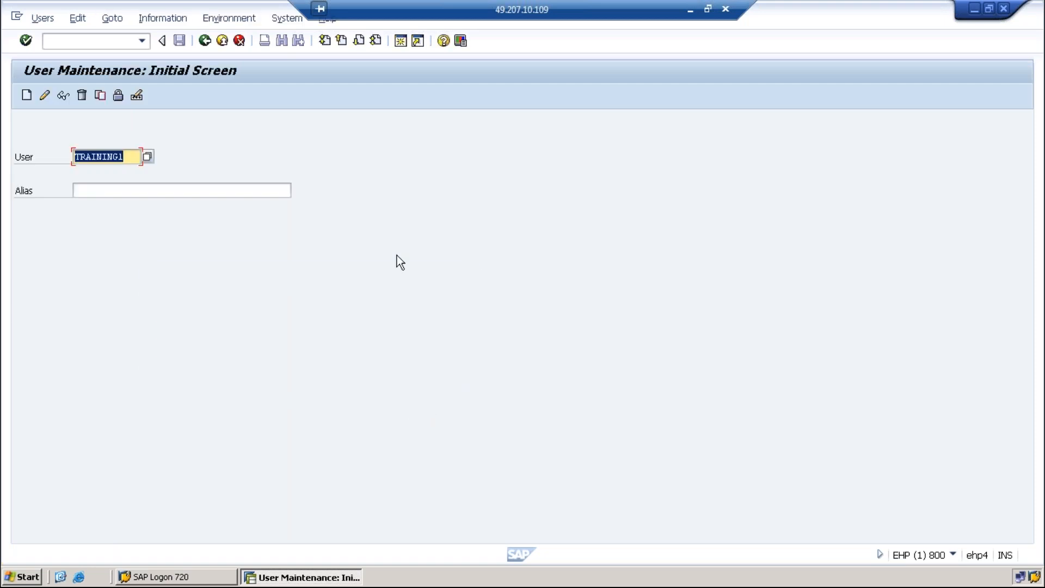
left_click(118, 95)
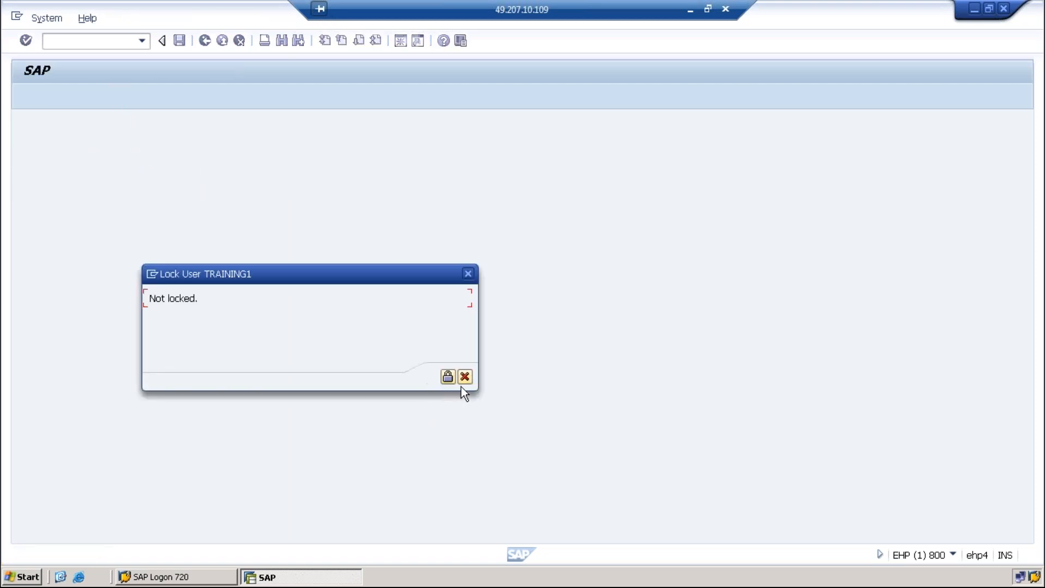
left_click(447, 376)
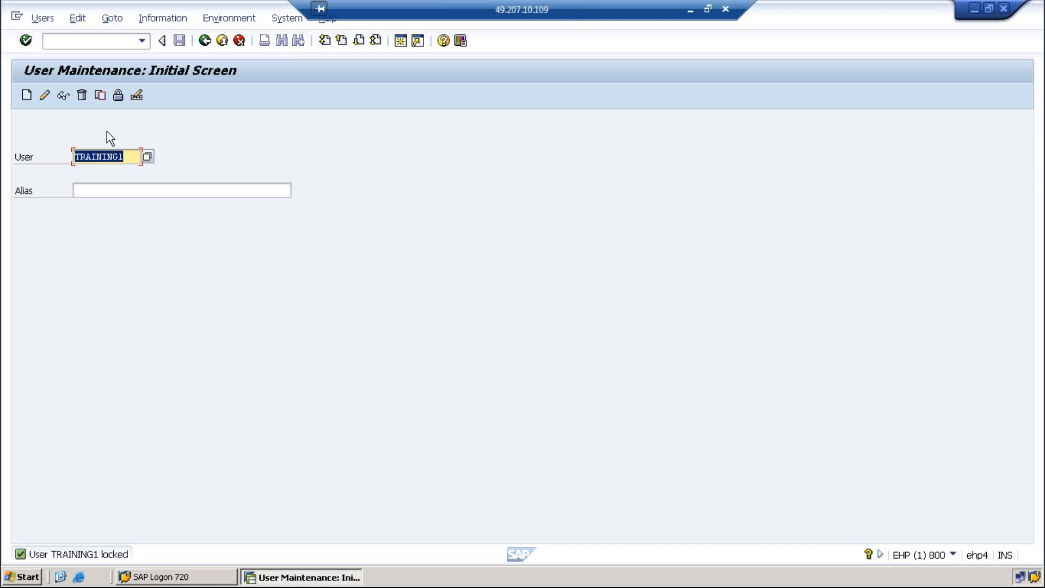
Unlock TRAINING1 and confirm its status shows not locked
left_click(118, 96)
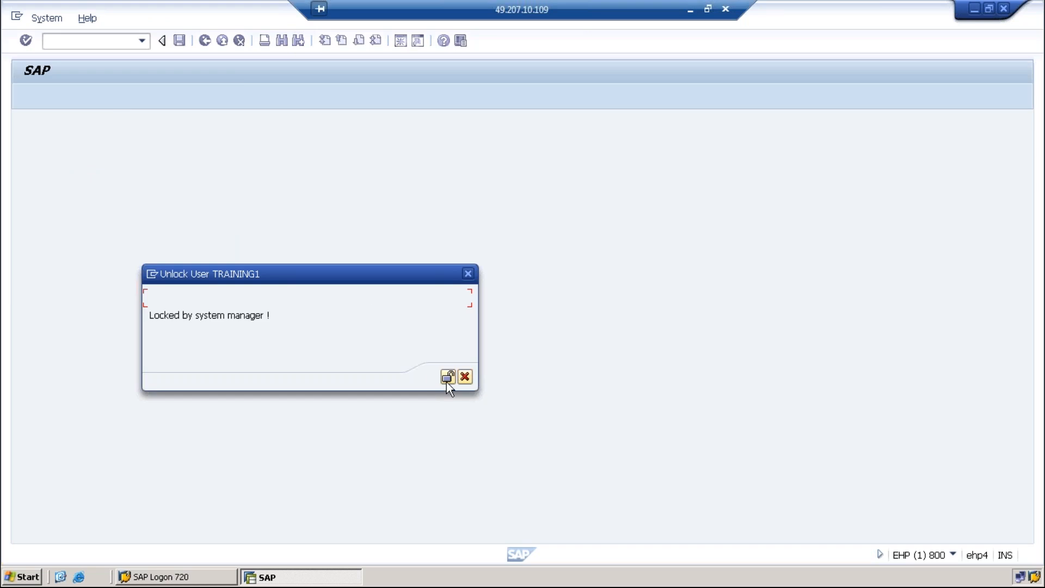
left_click(447, 377)
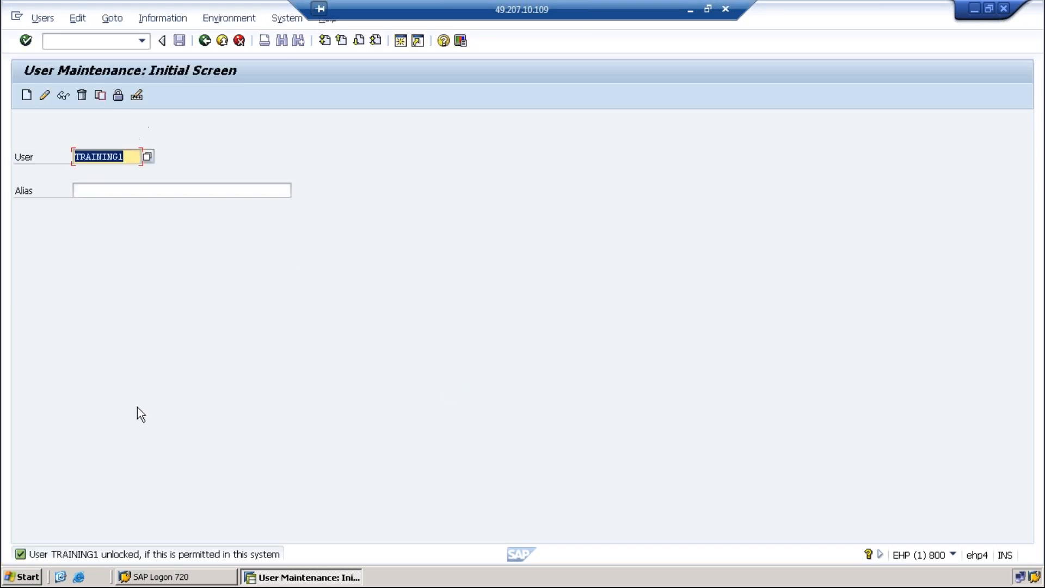
left_click(118, 97)
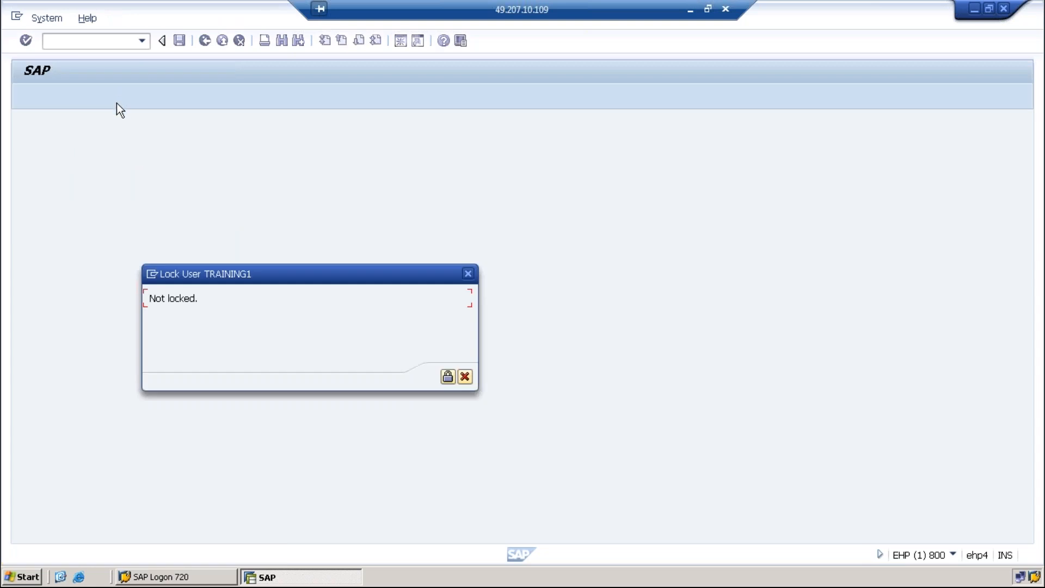
left_click(468, 273)
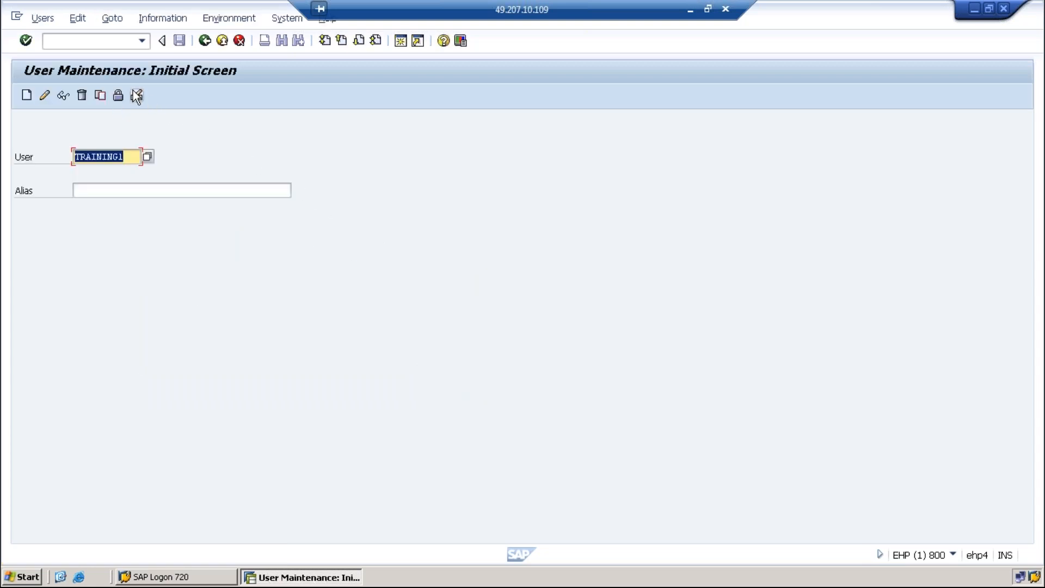
left_click(136, 96)
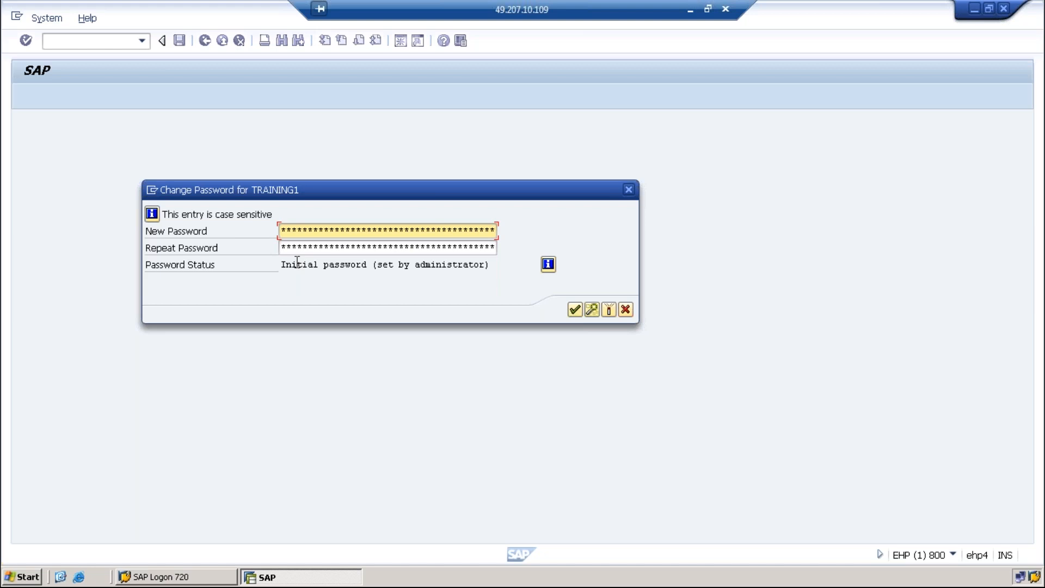
Enter and repeat a new password for TRAINING1 and confirm the change
type("**********")
key("Tab")
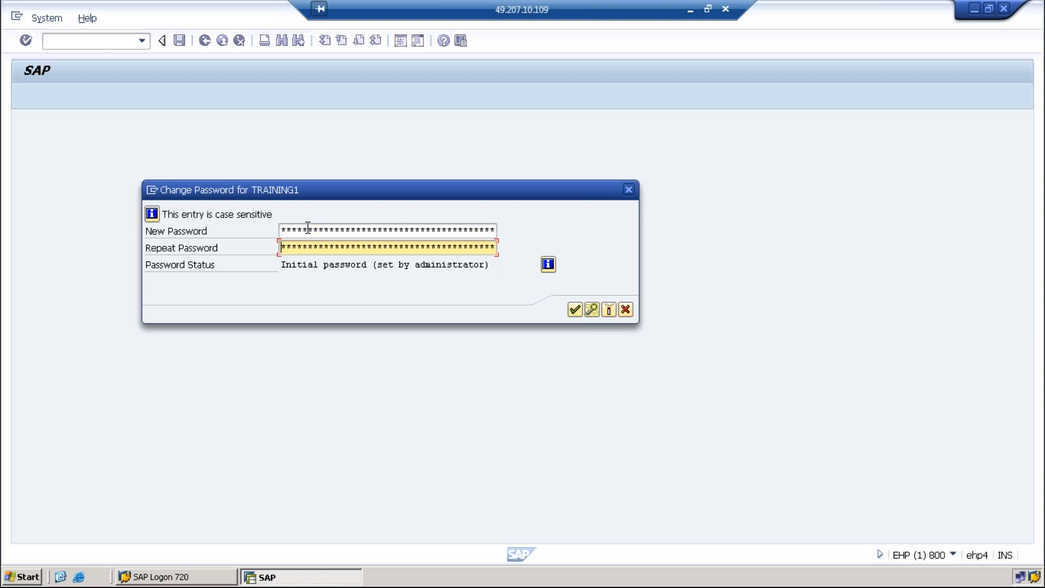
type("**********")
key("Return")
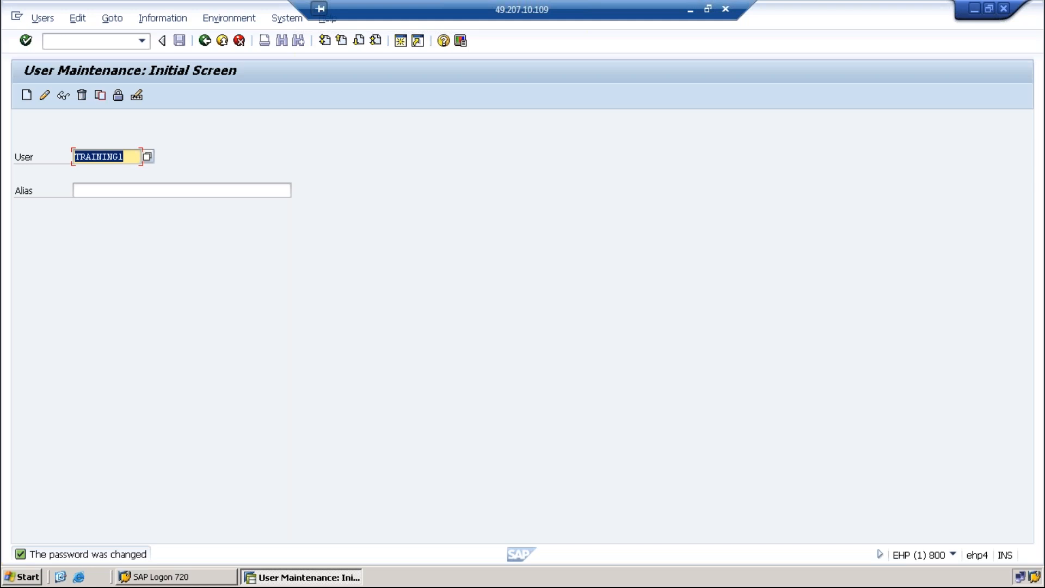
left_click_drag(125, 158, 74, 159)
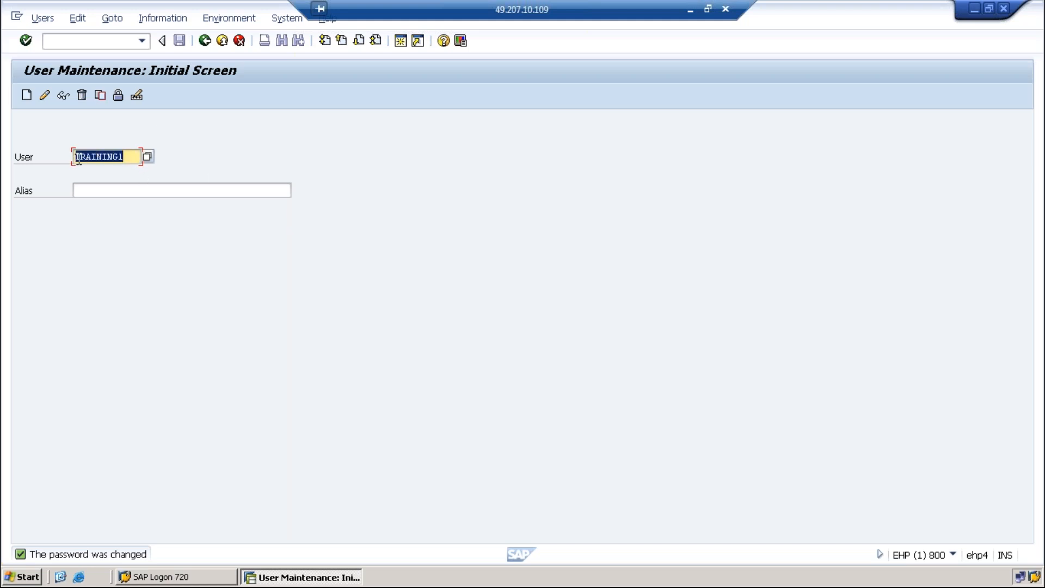
Leave user maintenance and log off the SAP session
left_click(222, 42)
left_click(222, 41)
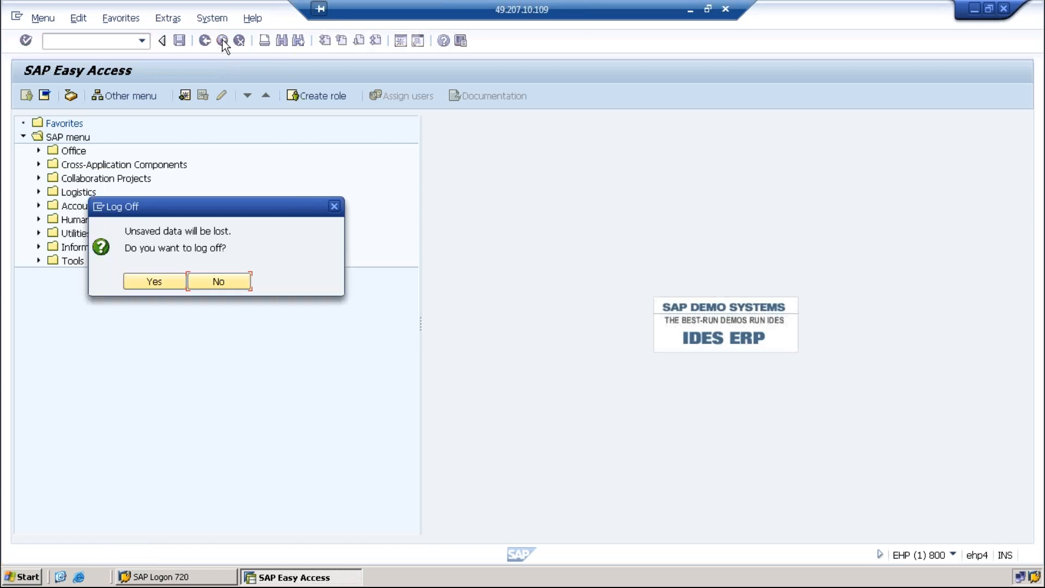
left_click(171, 281)
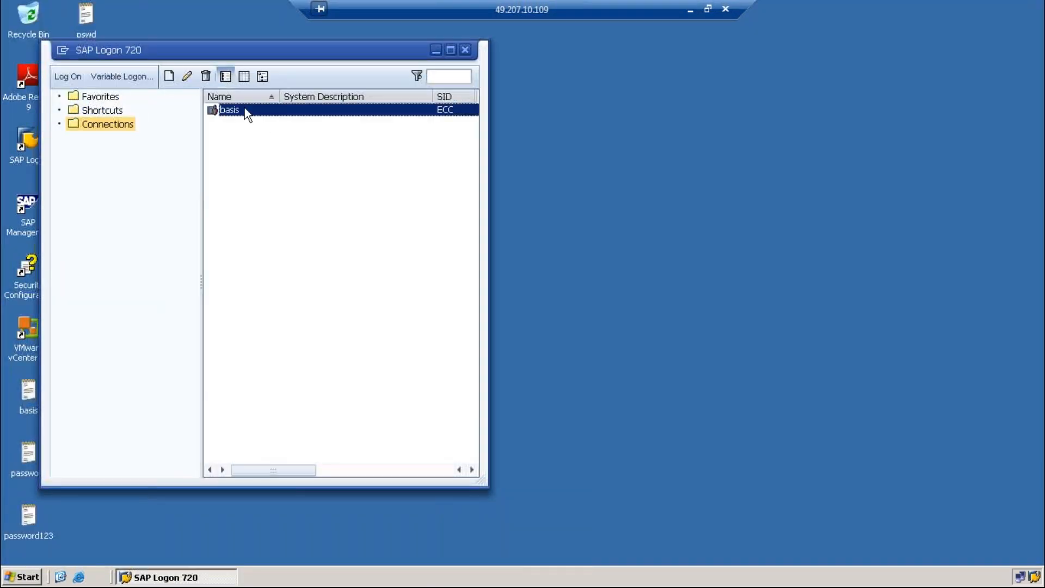
Log on to client 800 as training1 with its initial password
double_click(246, 111)
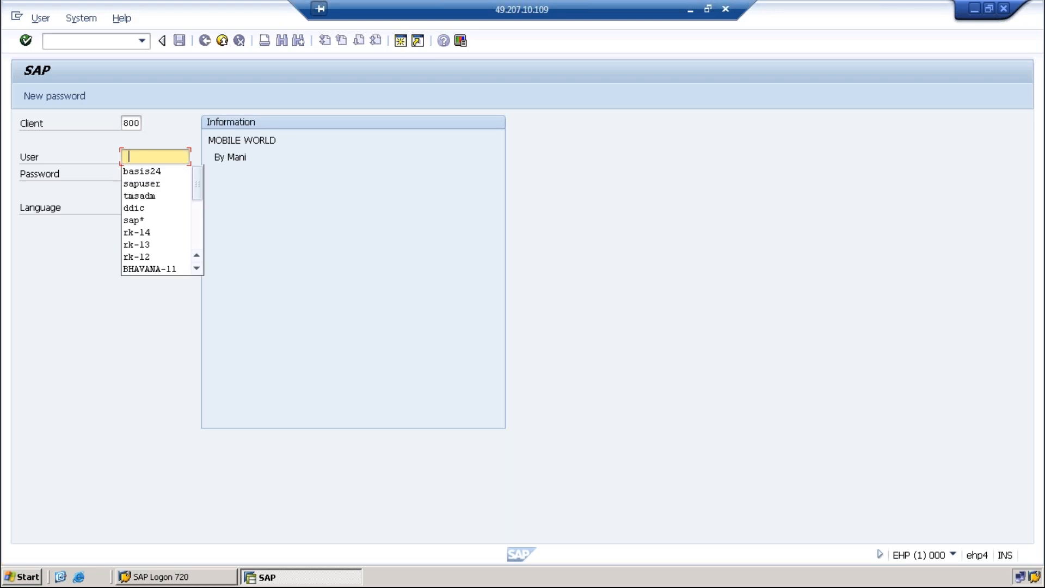
left_click(154, 157)
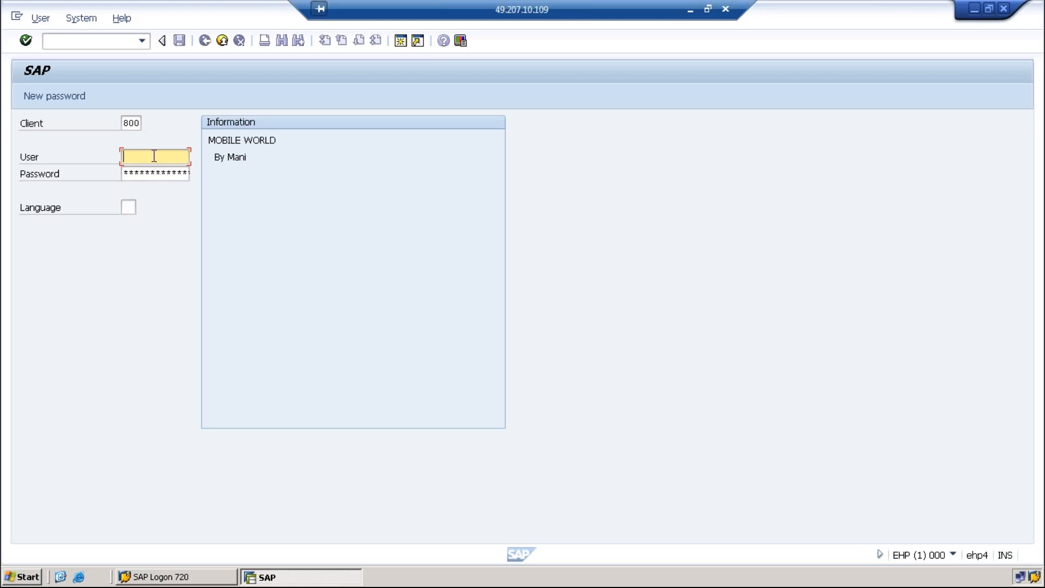
type("training1")
key("Tab")
type("******")
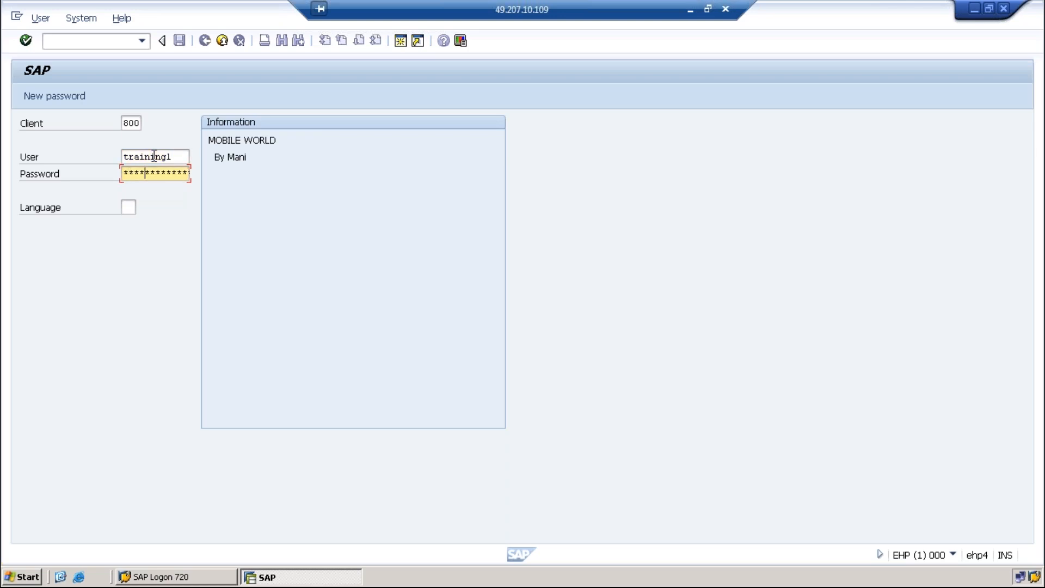
type("****")
key("Return")
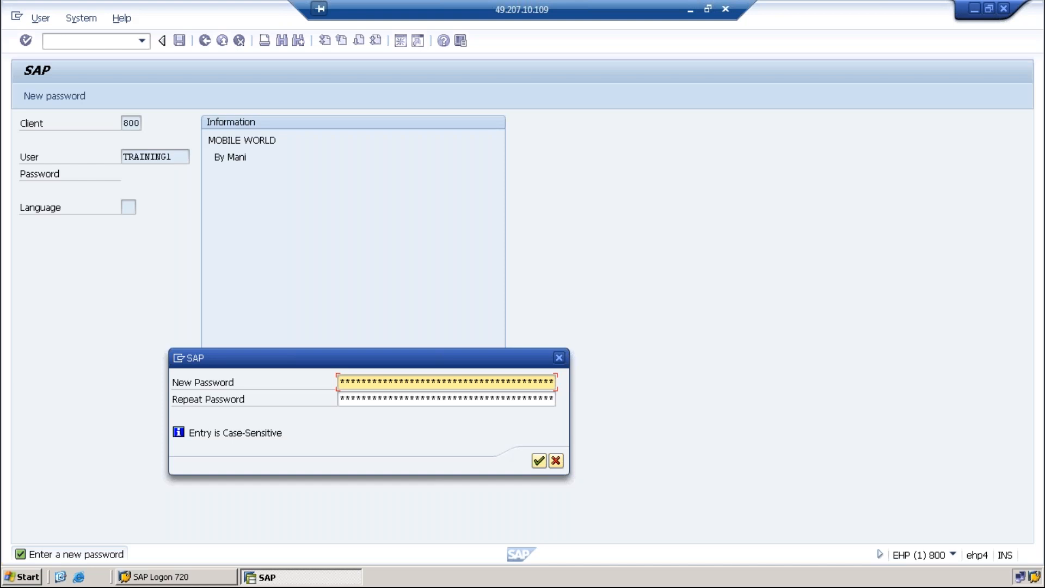
Set and repeat a new password for training1, then dismiss the copyright notice
type("*********")
key("Tab")
type("**********")
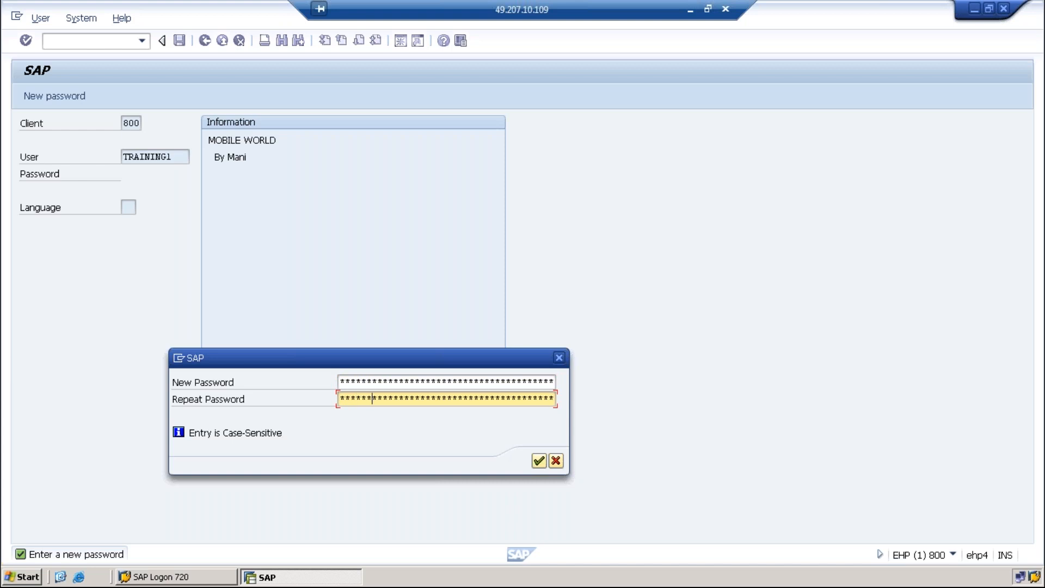
type("*")
key("Return")
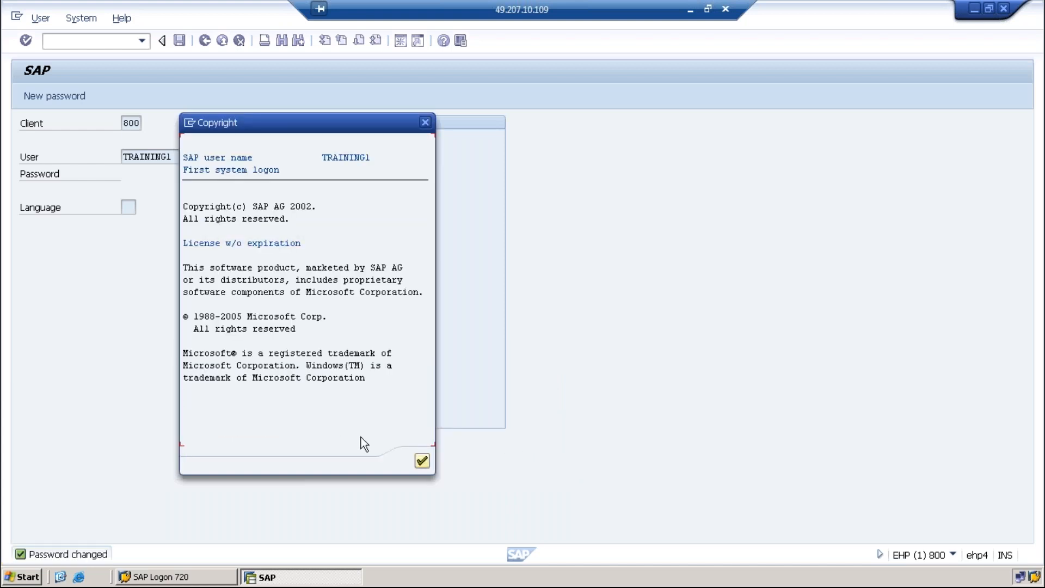
left_click(423, 461)
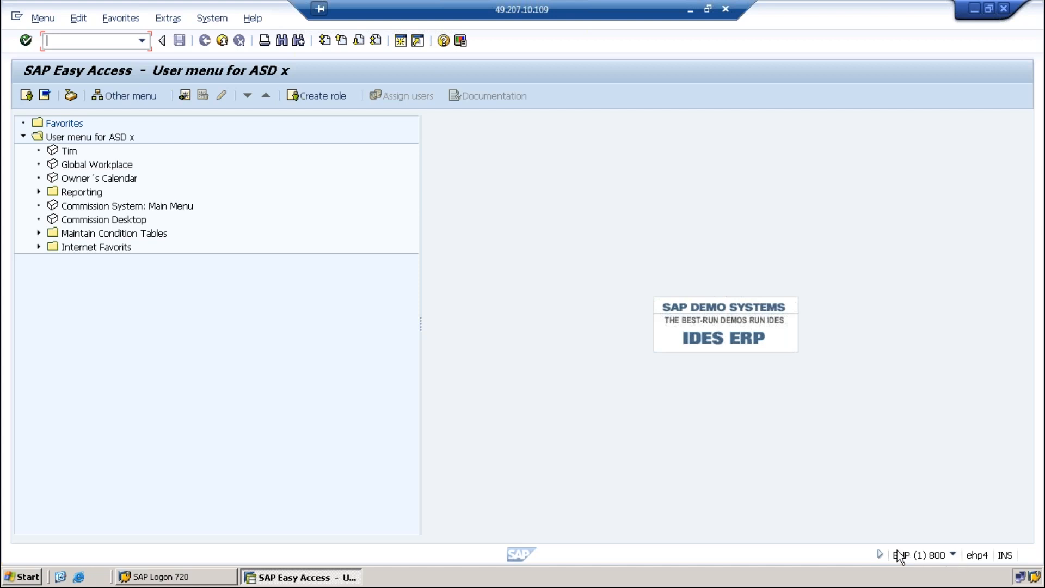
Hide and re-show the system status information, then view the session system details
left_click(878, 554)
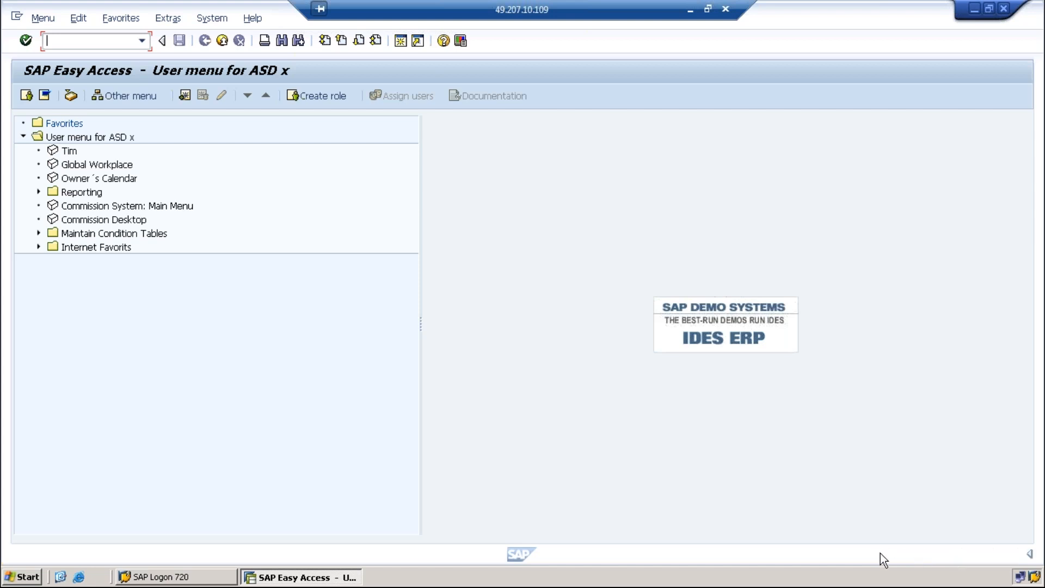
left_click(1030, 553)
left_click(953, 554)
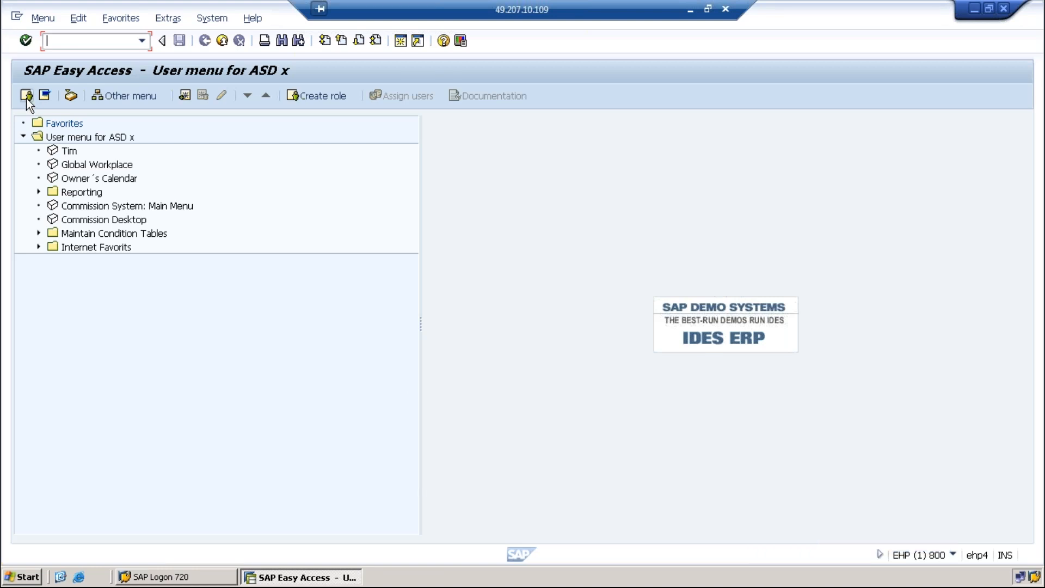
Switch the tree to the full SAP menu and back to the user menu twice, then log off
left_click(44, 94)
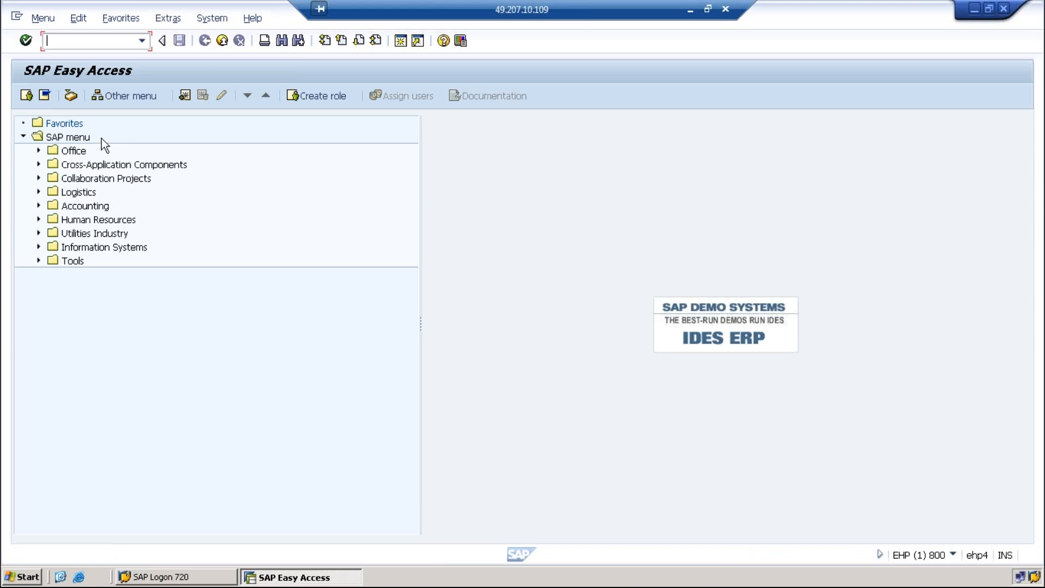
left_click(25, 96)
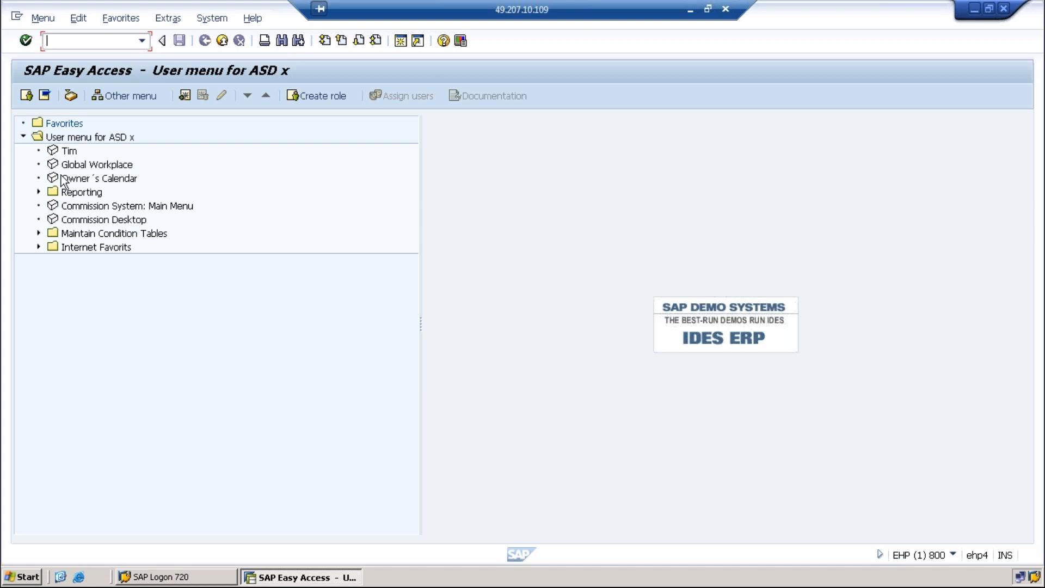
left_click(45, 95)
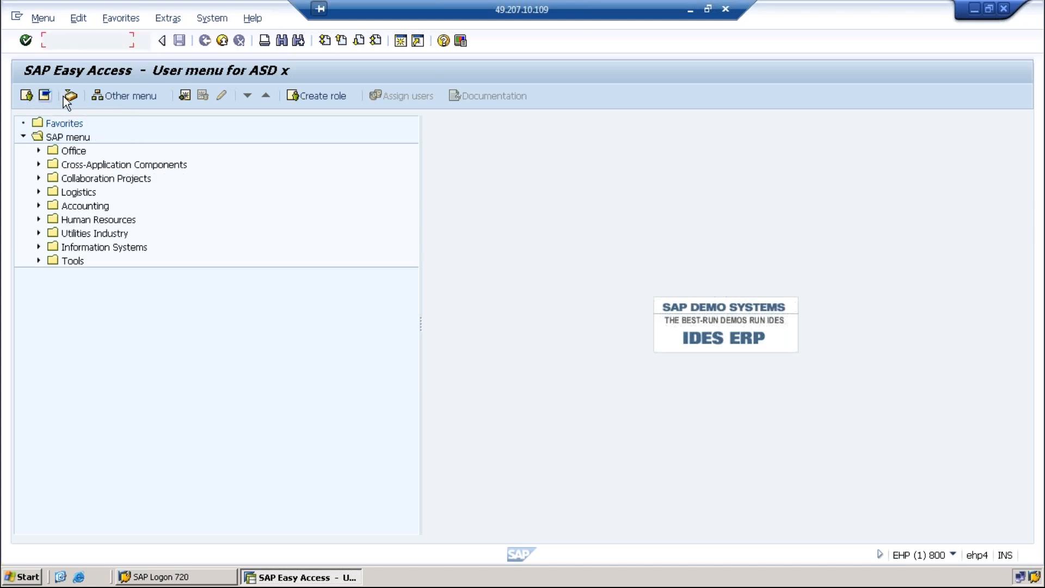
left_click(29, 101)
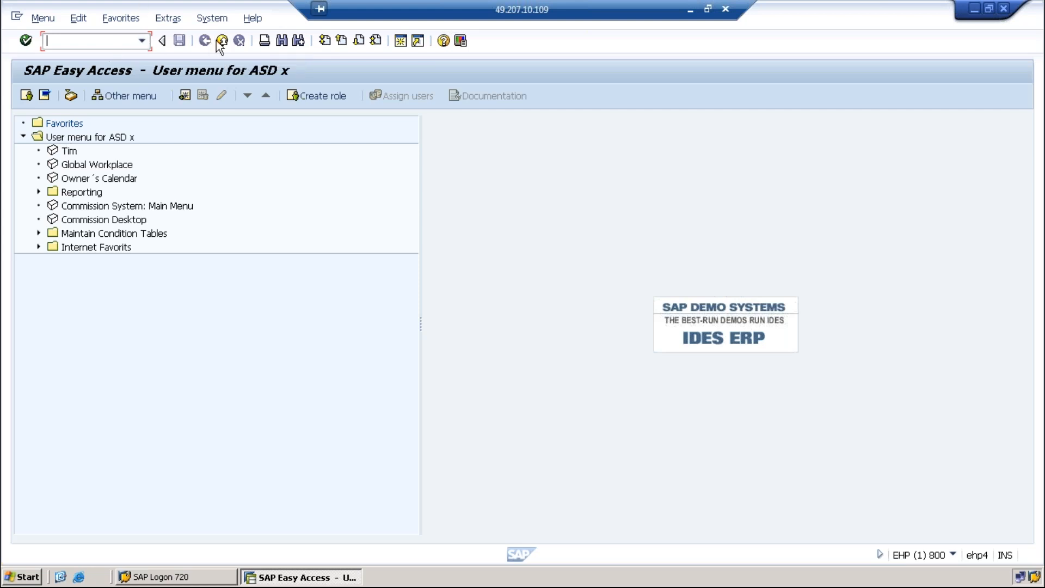
left_click(218, 41)
Confirm the log off and sign back on to the basis system with a saved user name and password
left_click(153, 283)
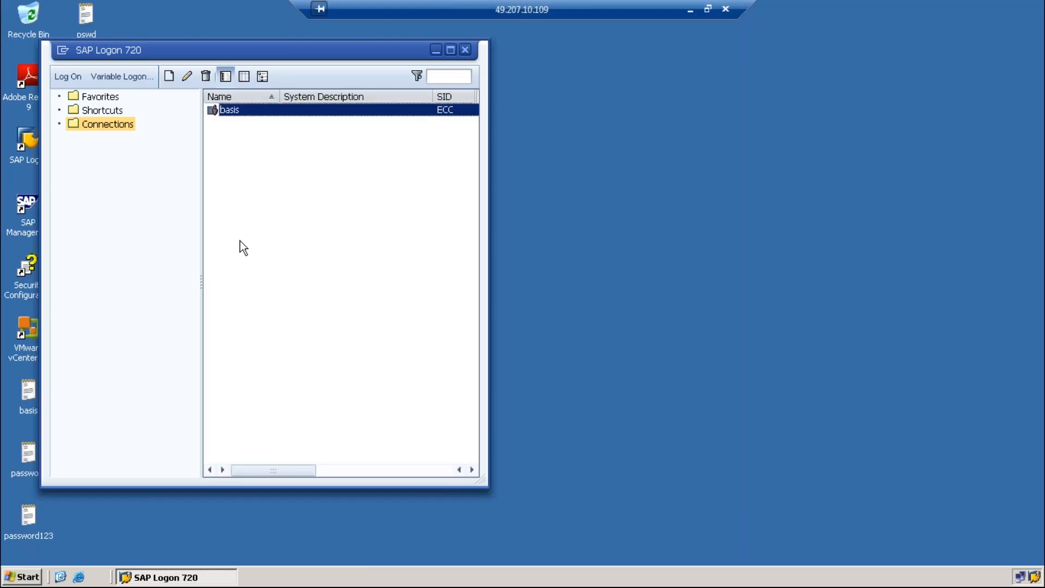
double_click(246, 112)
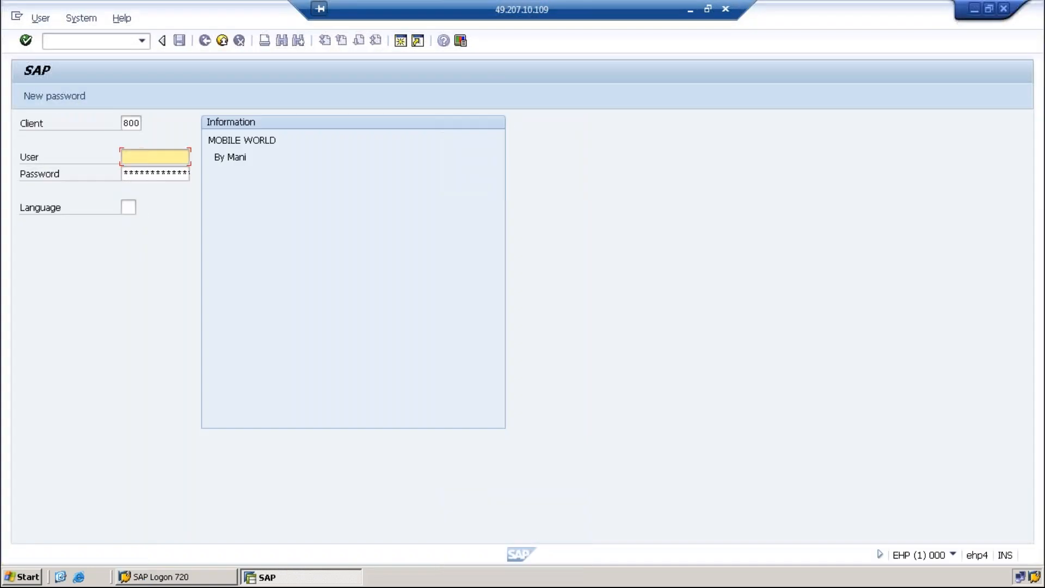
left_click(153, 157)
left_click(141, 184)
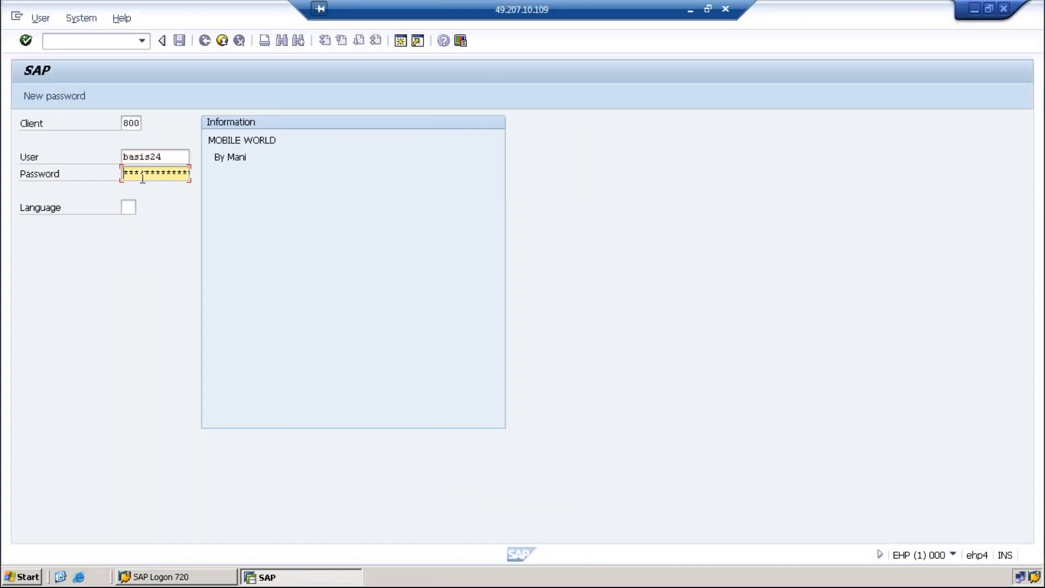
type("******")
key("Return")
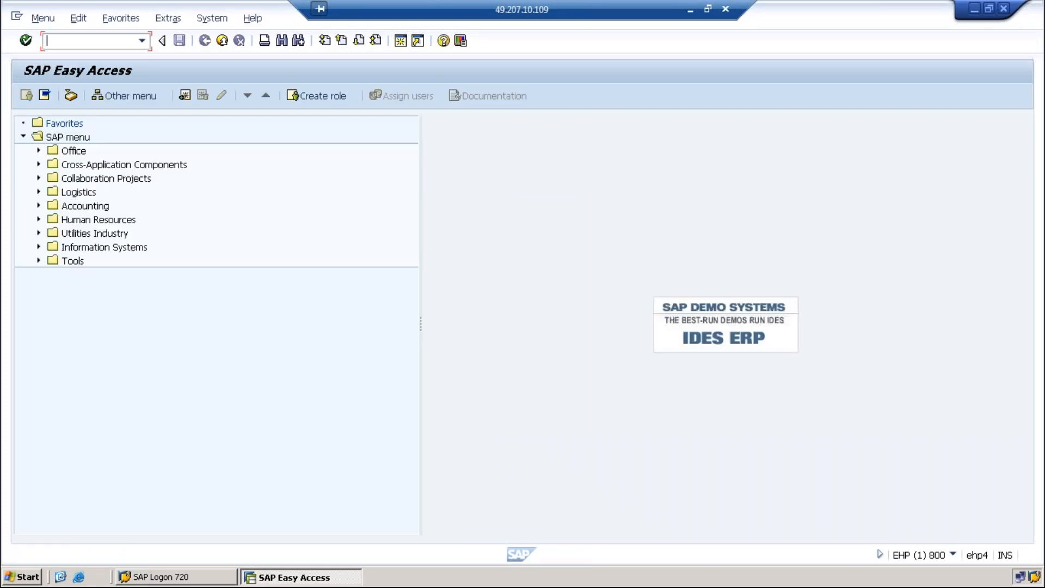
Run su10 and search users from the User column, getting a 500-user hit list
type("su10")
key("Return")
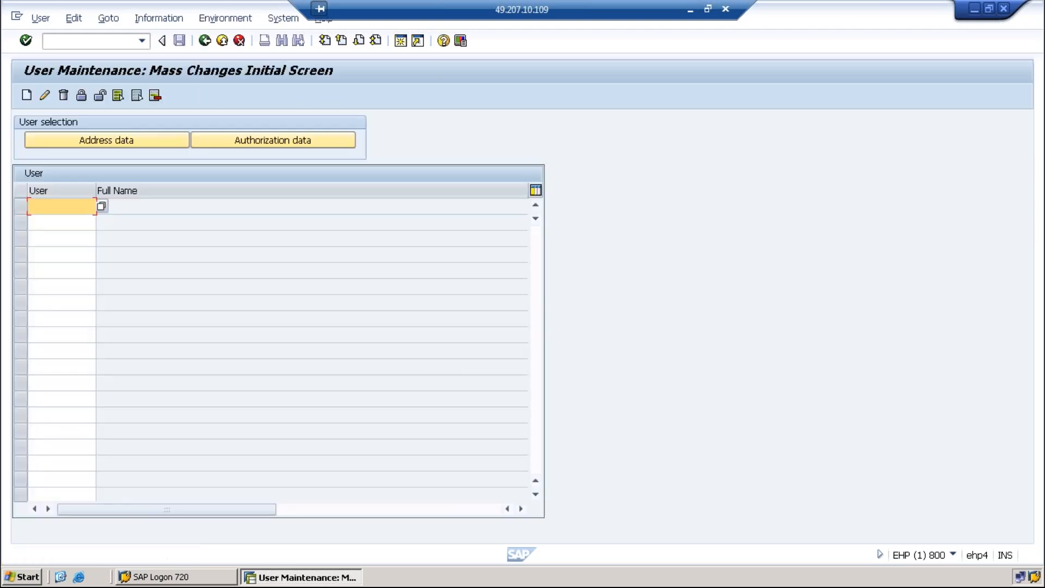
left_click(102, 206)
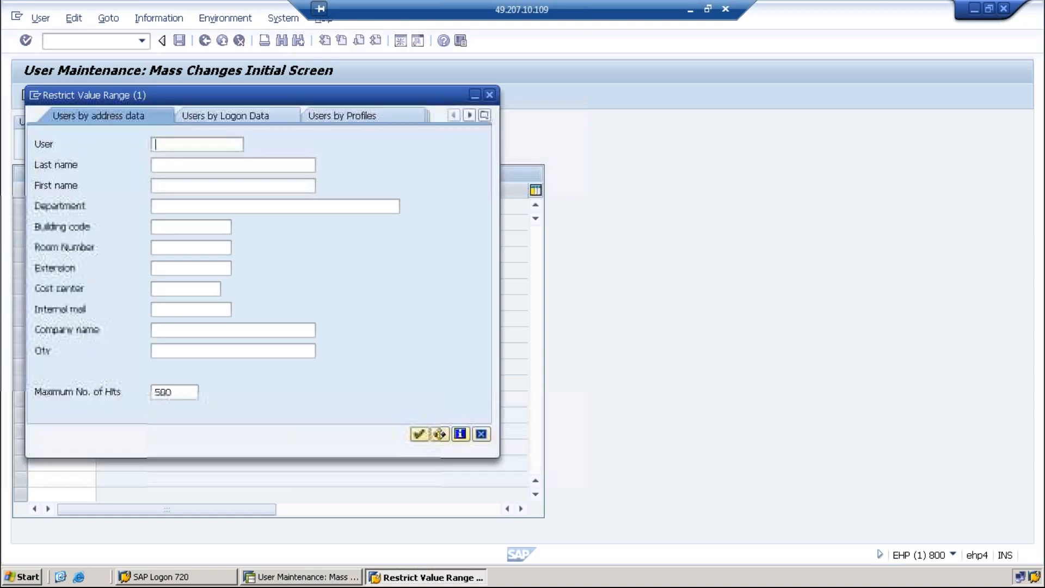
left_click(419, 434)
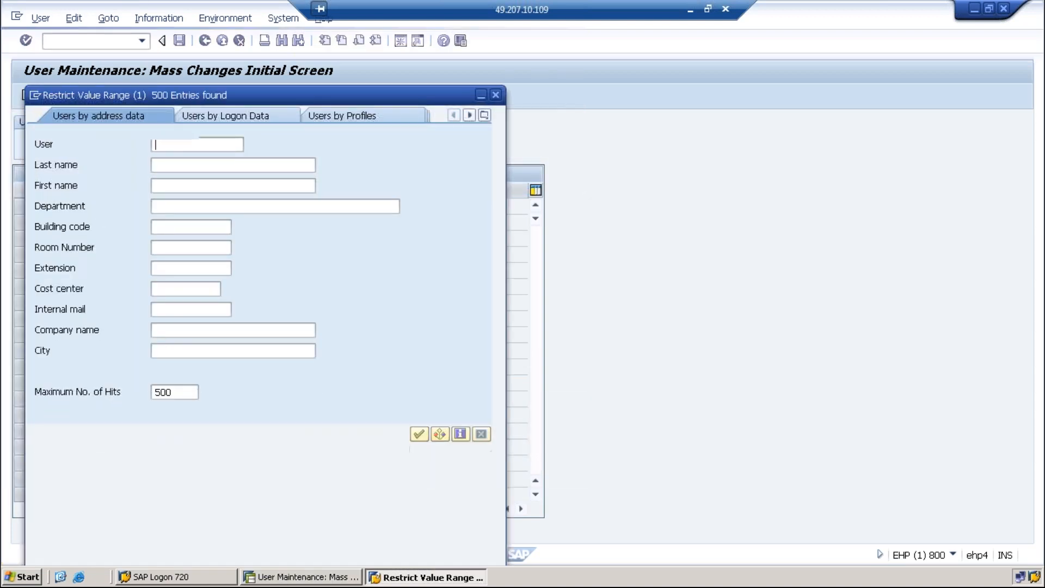
scroll(202, 277, "down", 13)
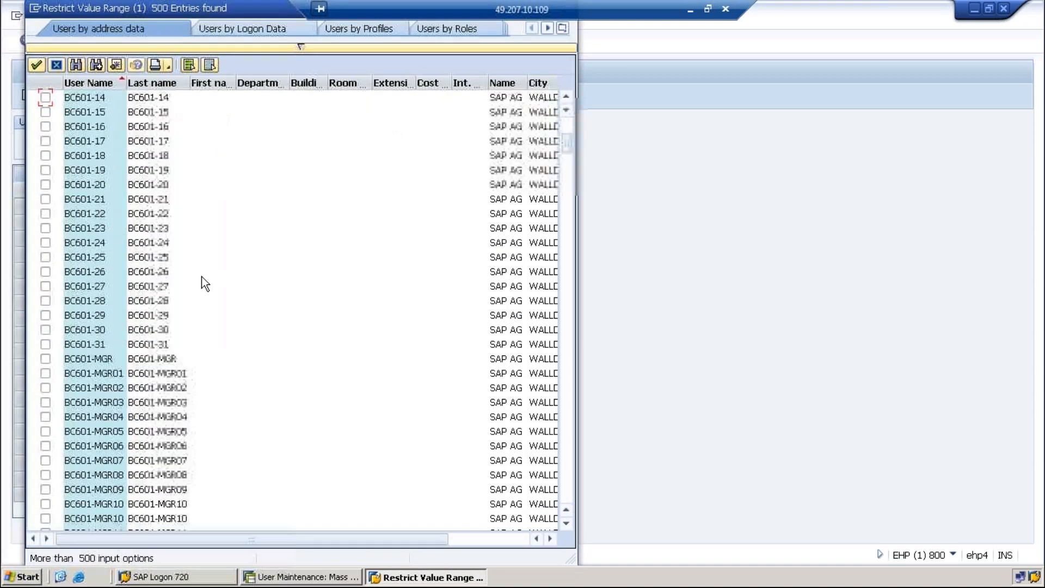
Scroll through the 500 found users, close the list and rerun the user search
scroll(201, 276, "down", 20)
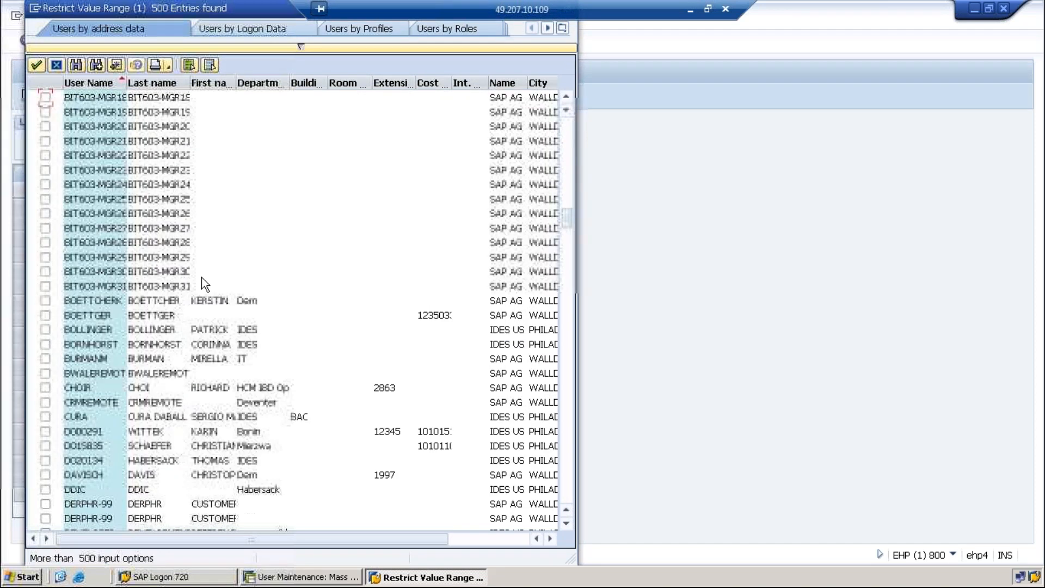
scroll(202, 276, "down", 20)
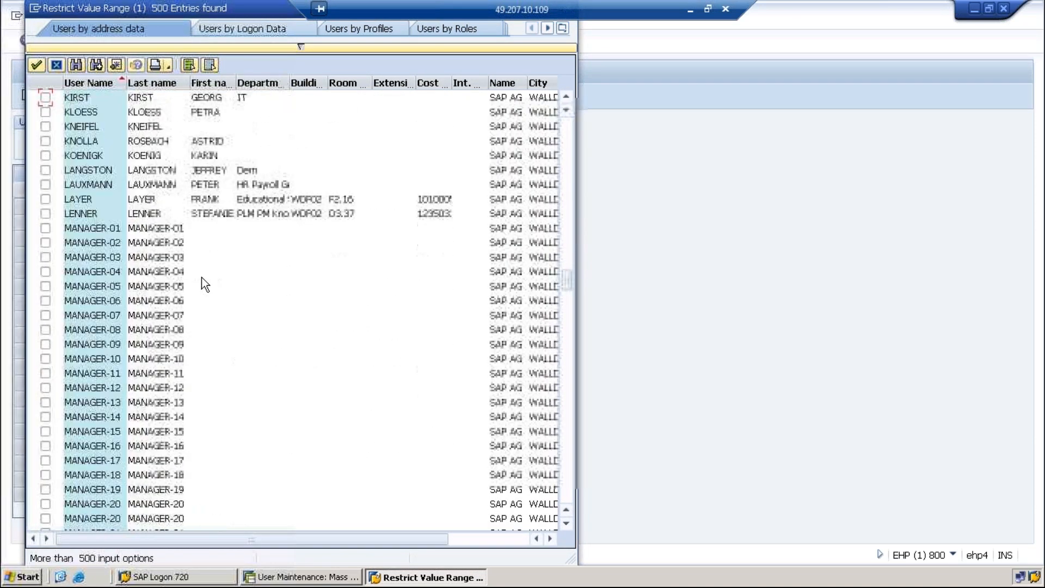
scroll(202, 276, "down", 20)
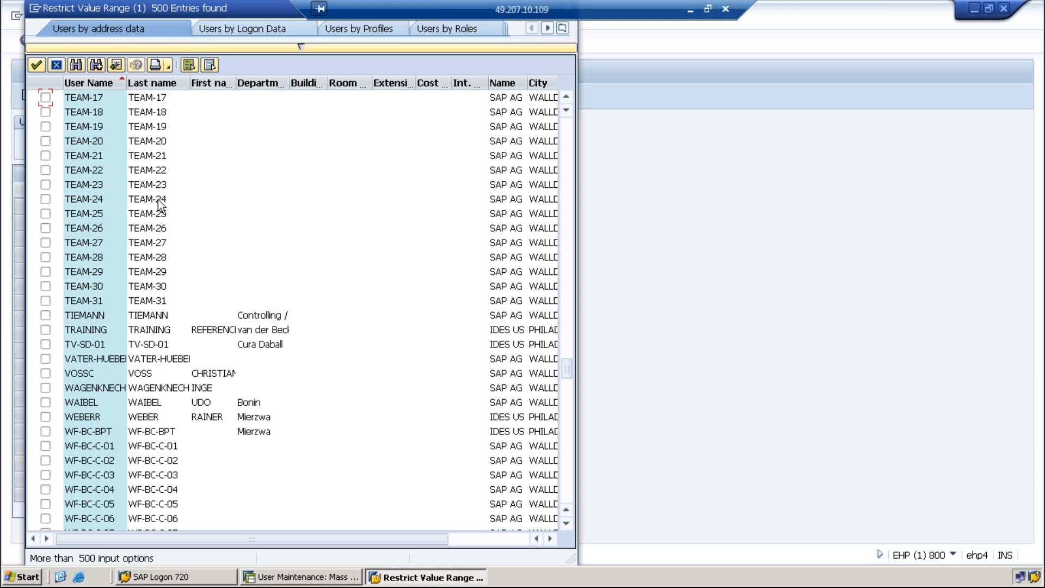
left_click(37, 65)
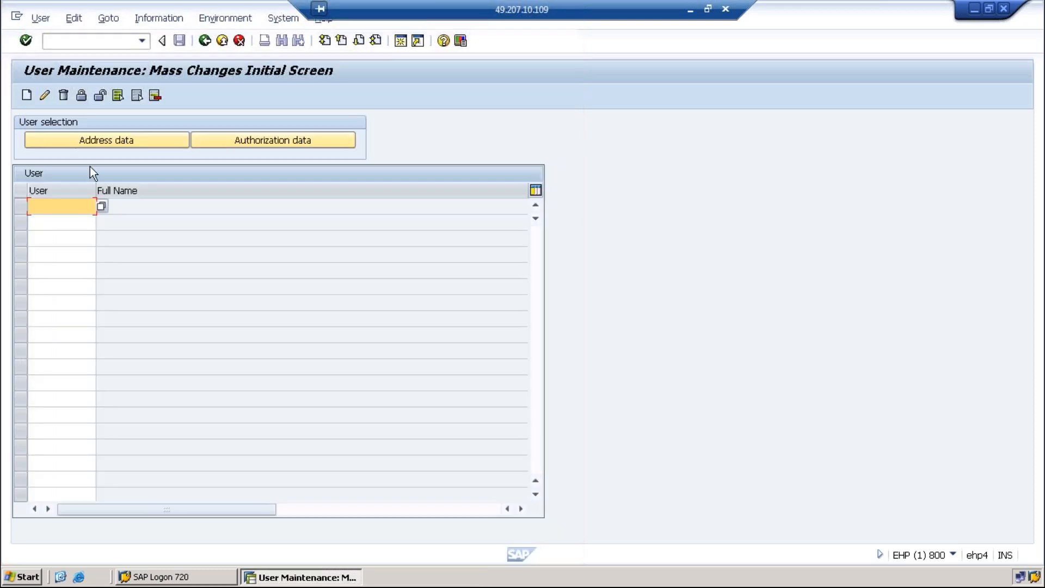
left_click(102, 206)
left_click(662, 388)
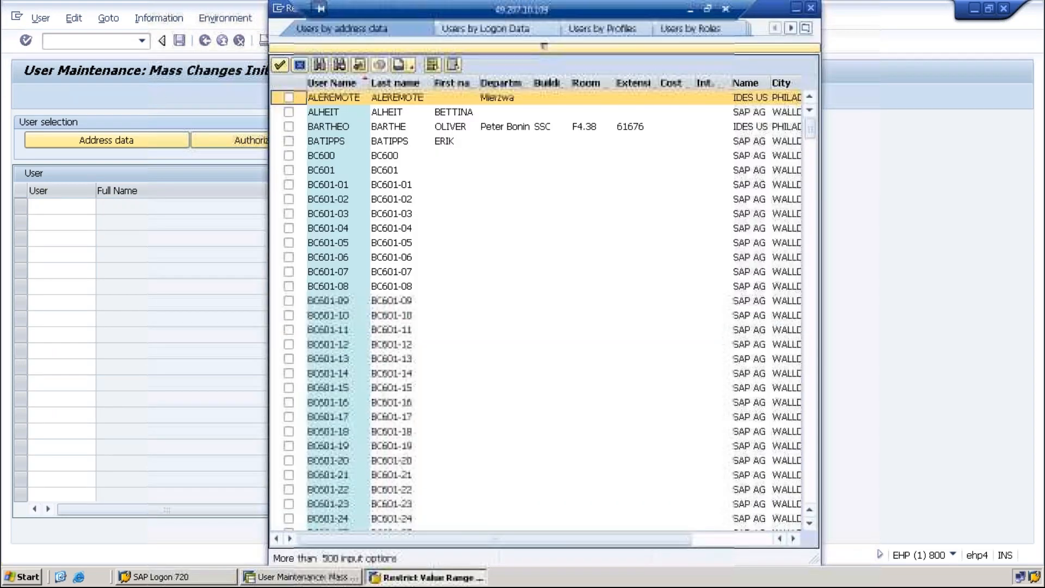
left_click(433, 63)
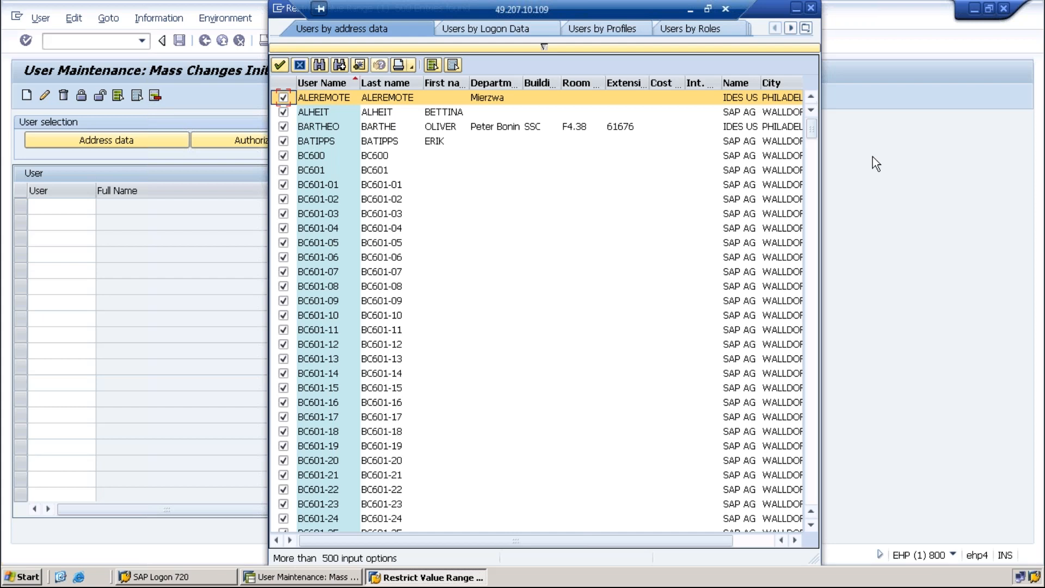
left_click_drag(810, 126, 810, 236)
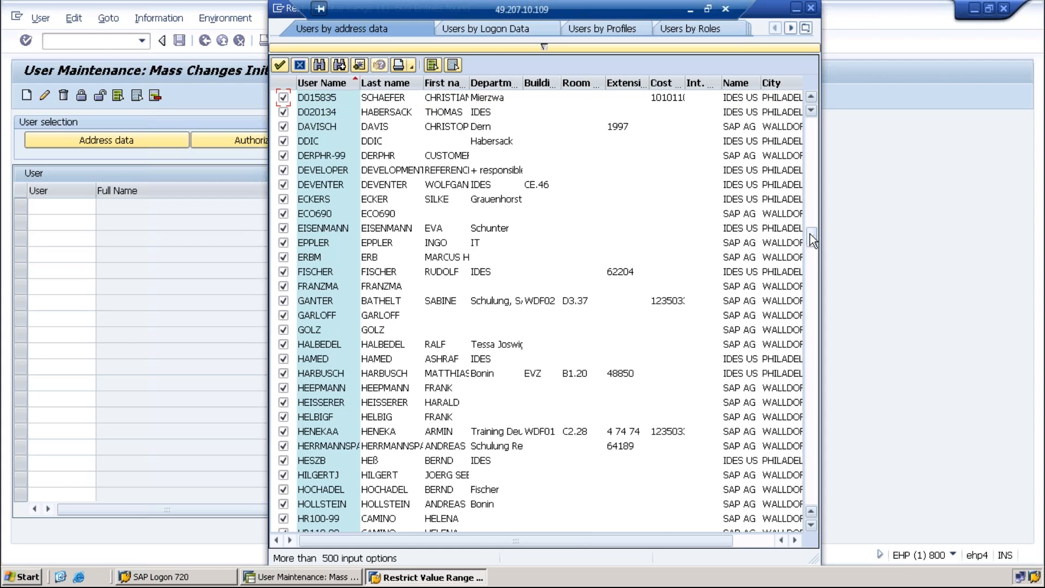
left_click_drag(803, 344, 795, 509)
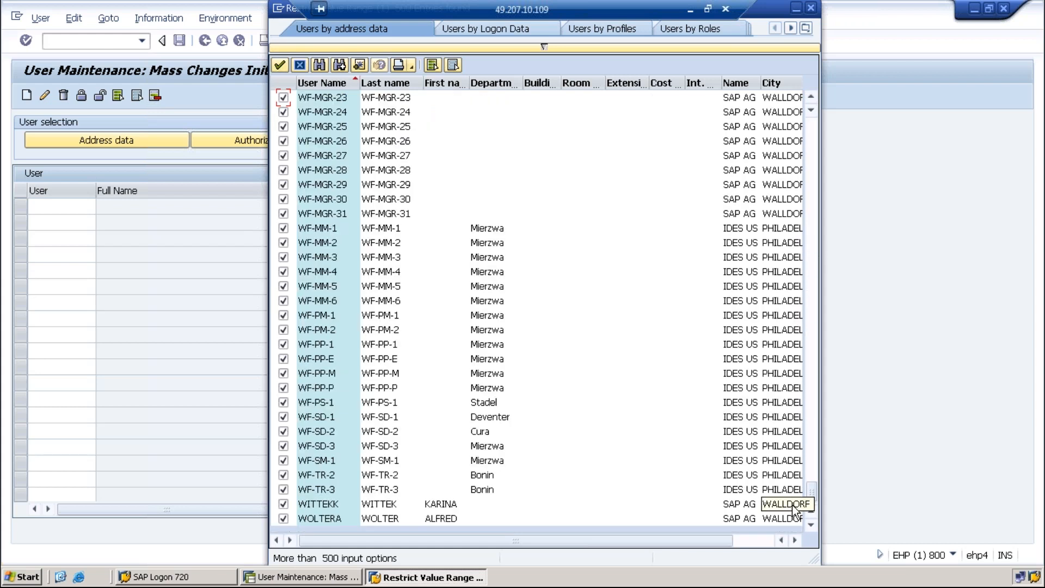
left_click_drag(813, 474, 828, 108)
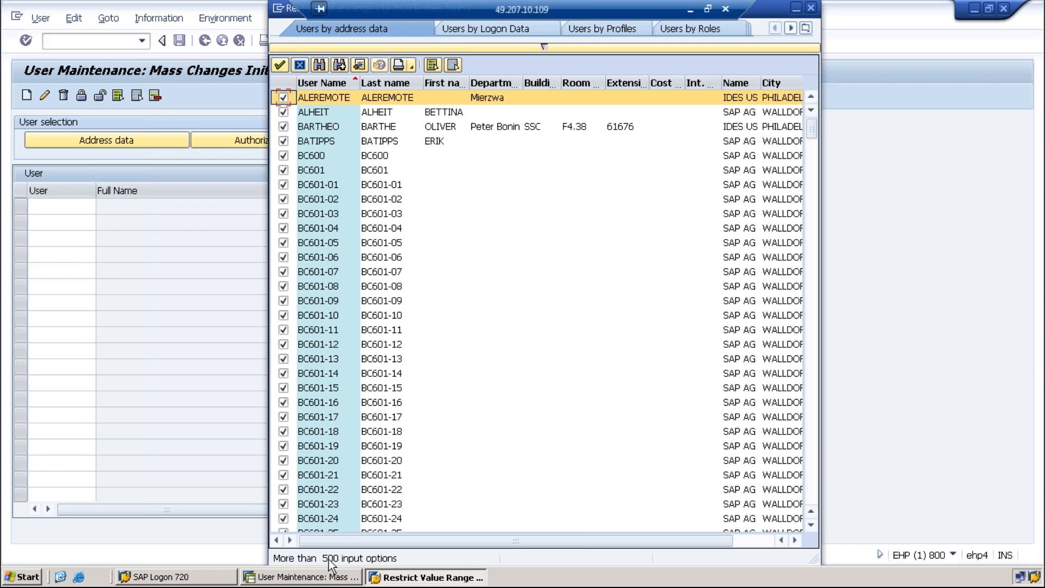
Raise Maximum No. of Hits to 9999, rerun the search and select all listed users
left_click(547, 48)
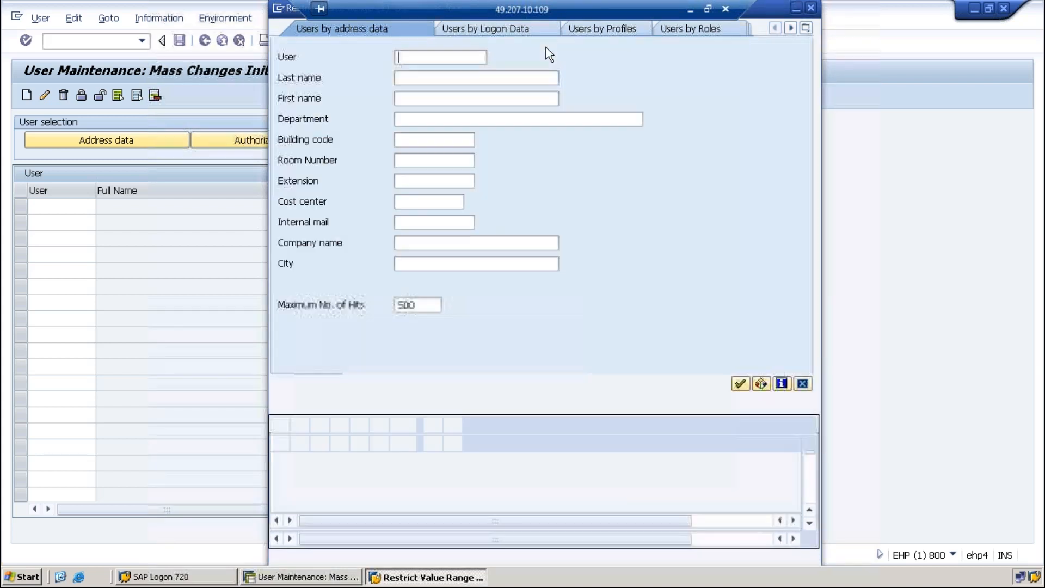
left_click(432, 301)
key("BackSpace")
key("BackSpace")
key("BackSpace")
type("9999")
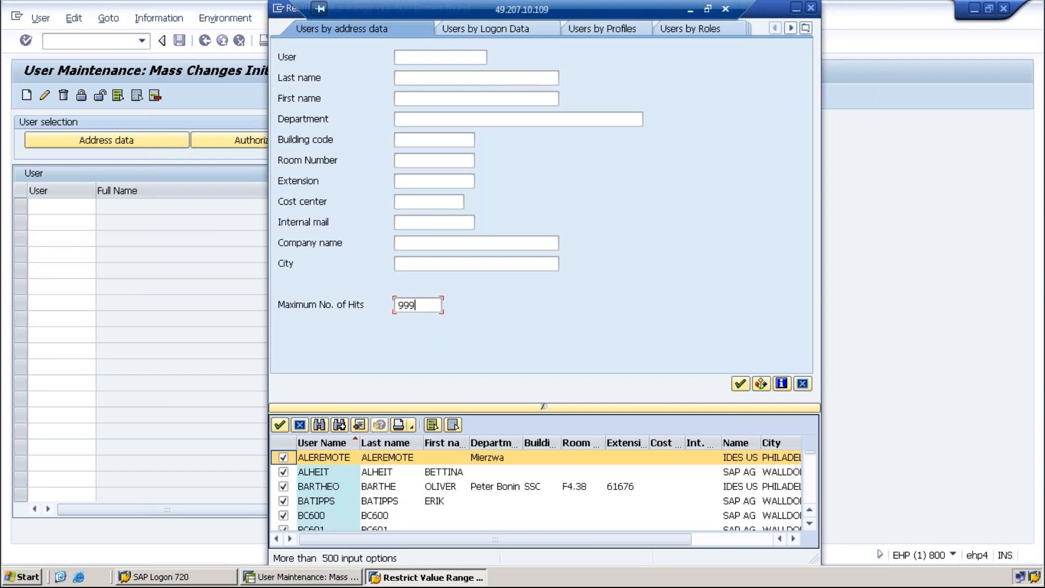
left_click(741, 384)
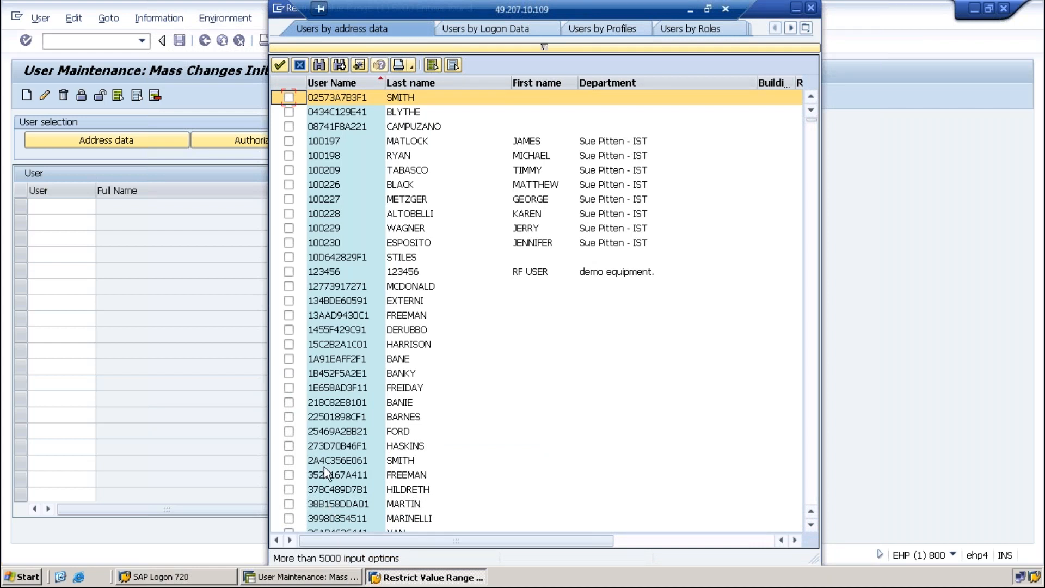
scroll(324, 468, "down", 9)
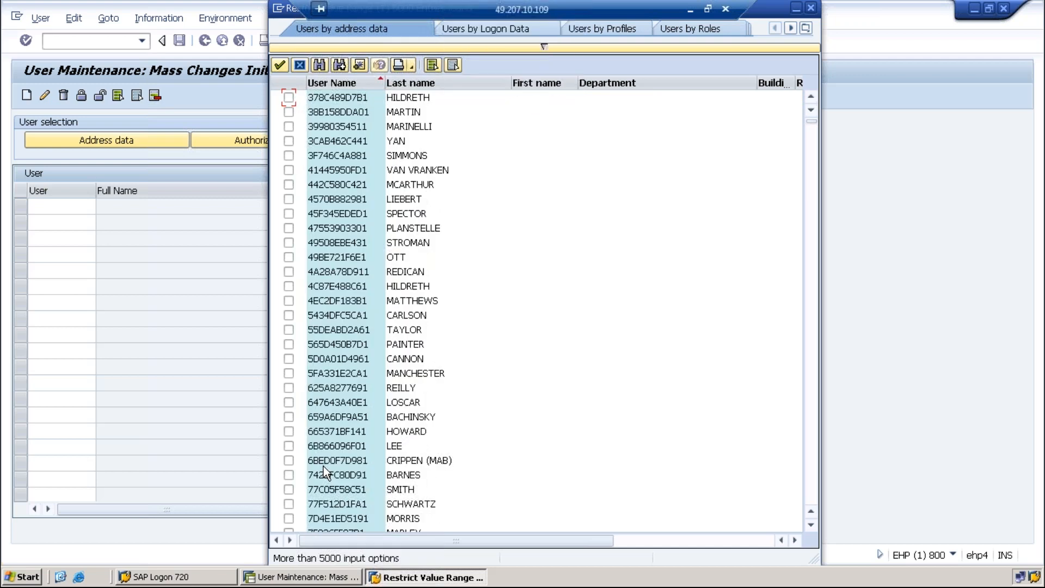
left_click(436, 65)
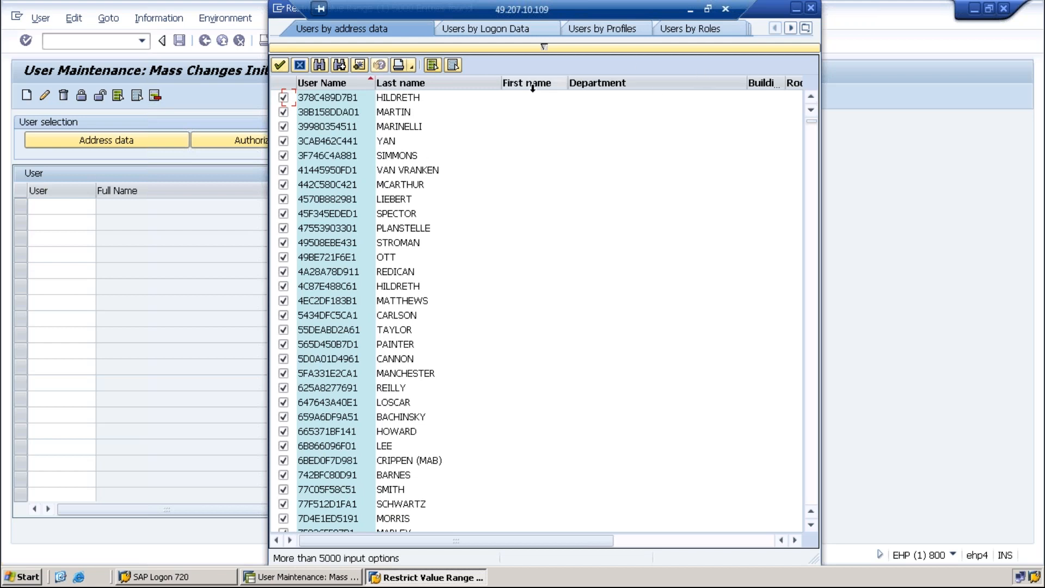
Untick seven users individually, then deselect all users in the results list
left_click(283, 141)
left_click(283, 155)
left_click(283, 170)
left_click(284, 185)
left_click(283, 199)
left_click(283, 214)
left_click(283, 228)
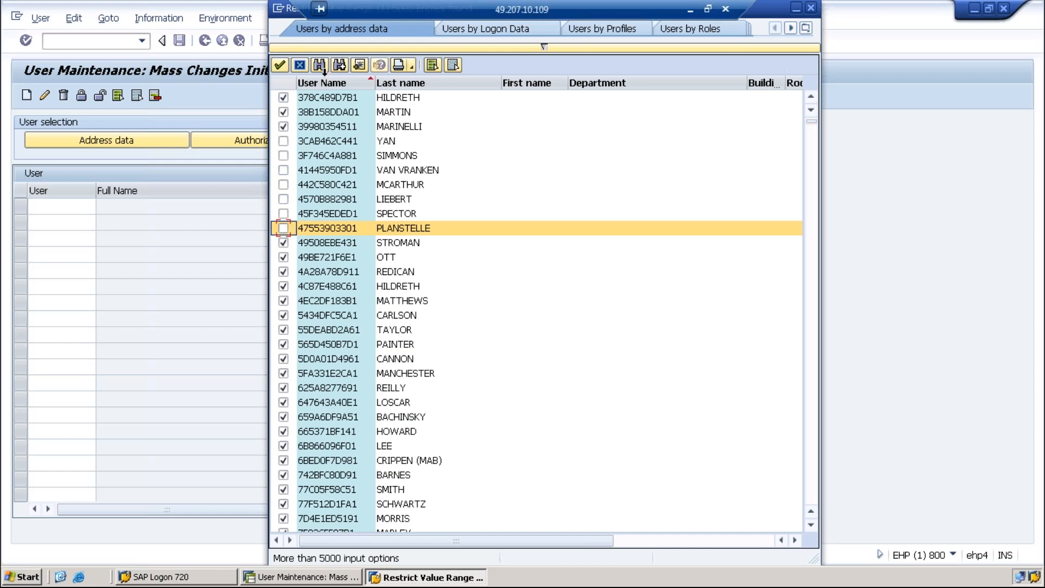
left_click(452, 64)
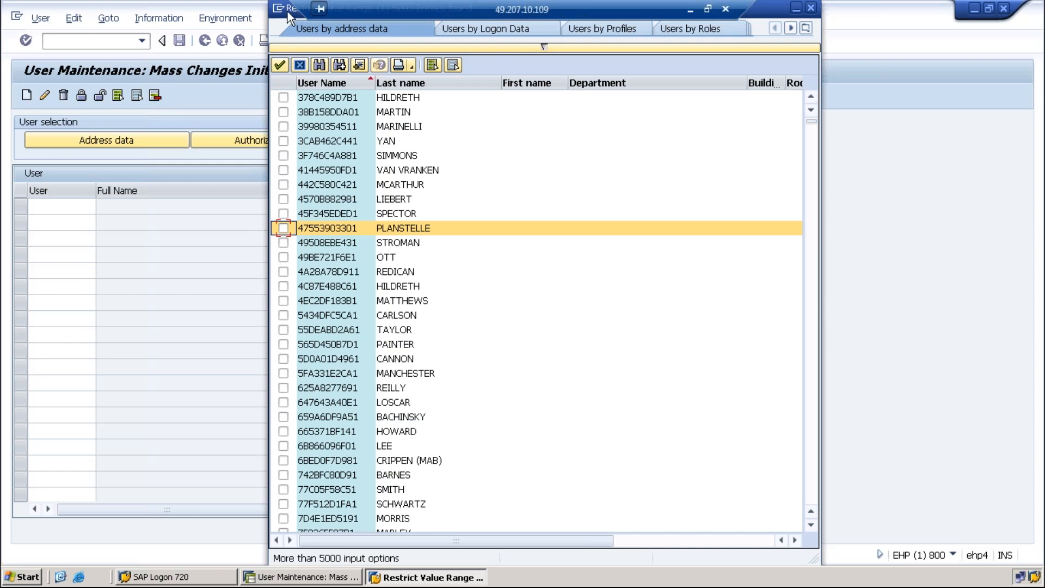
left_click_drag(287, 12, 163, 24)
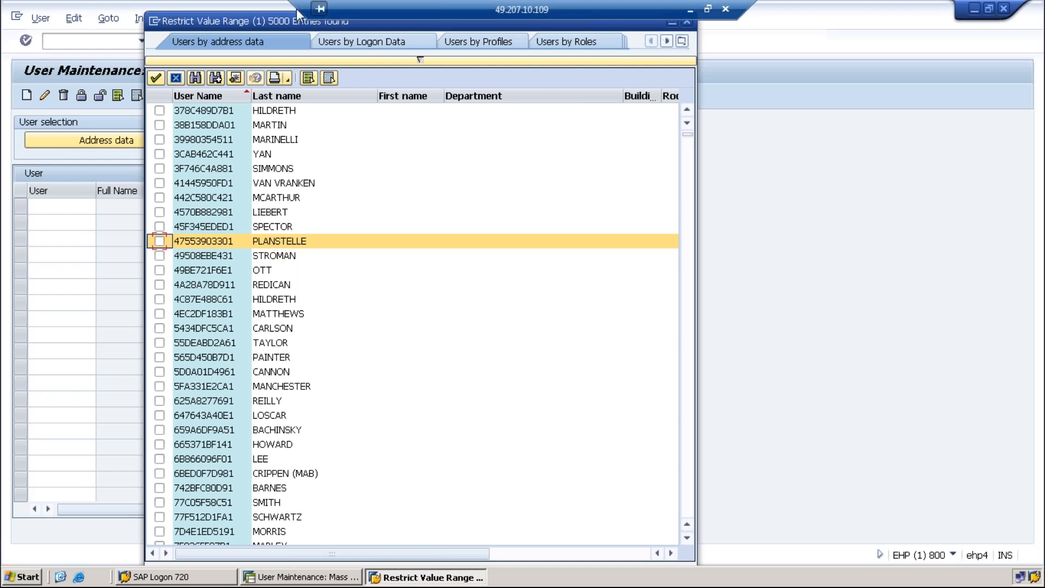
Move the 5000-entry search results dialog aside and close it
left_click_drag(285, 17, 277, 44)
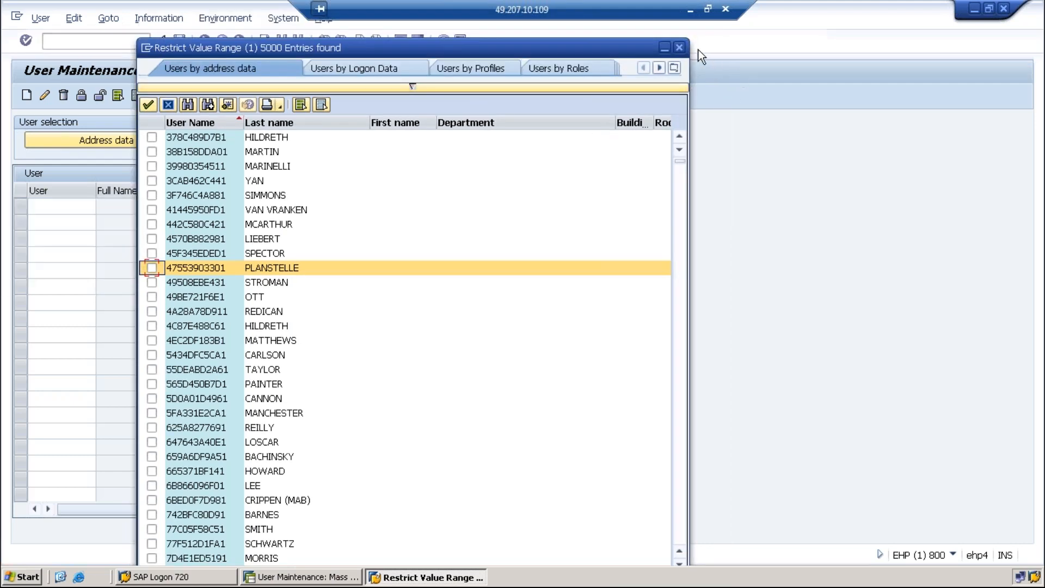
left_click(681, 47)
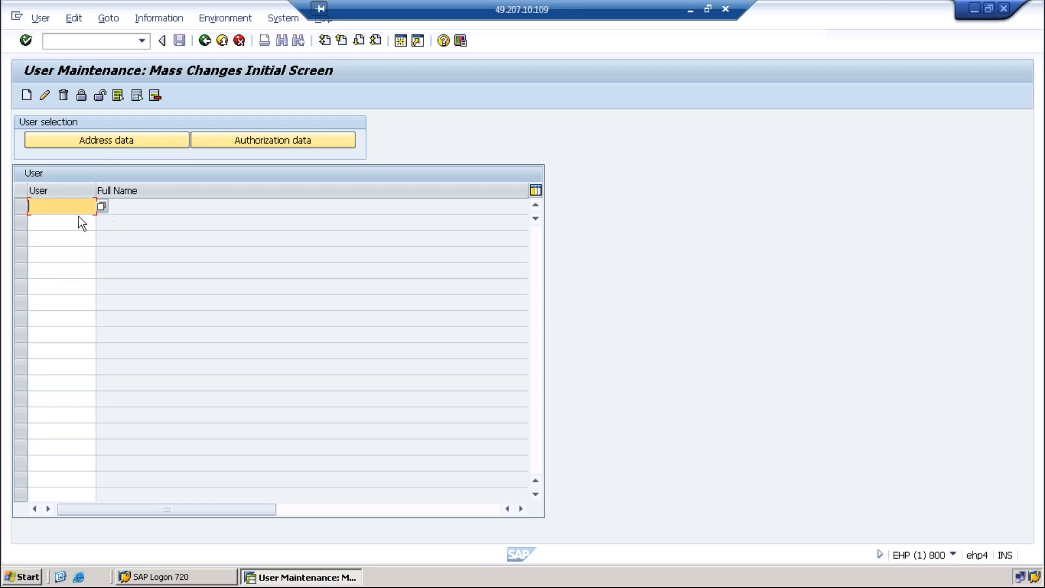
Enter users TRAINING1, TRAINING3 and TRAINING4, confirm them, and open them for mass change
type("tar")
key("BackSpace")
key("BackSpace")
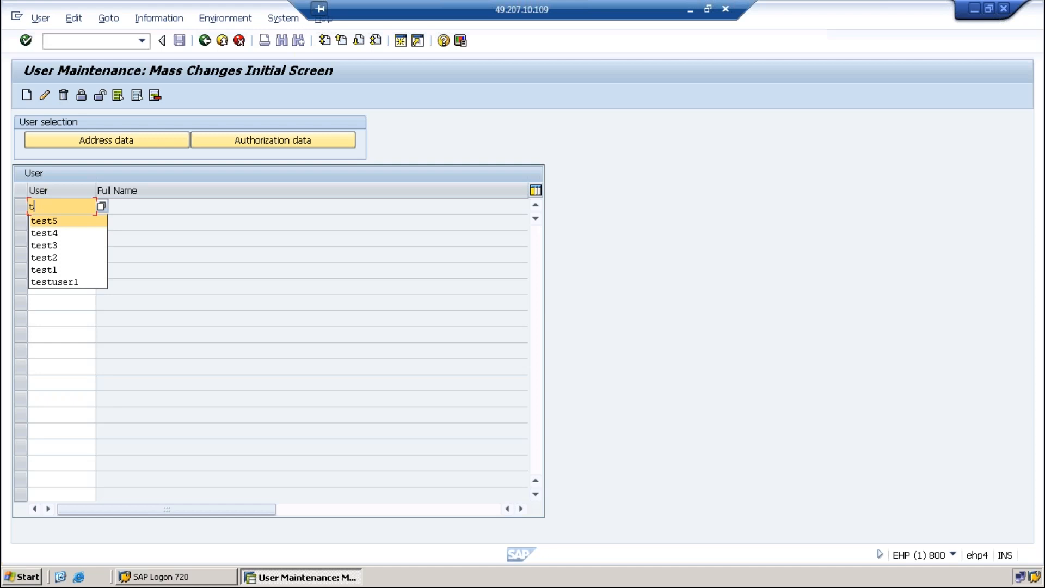
type("rainig2")
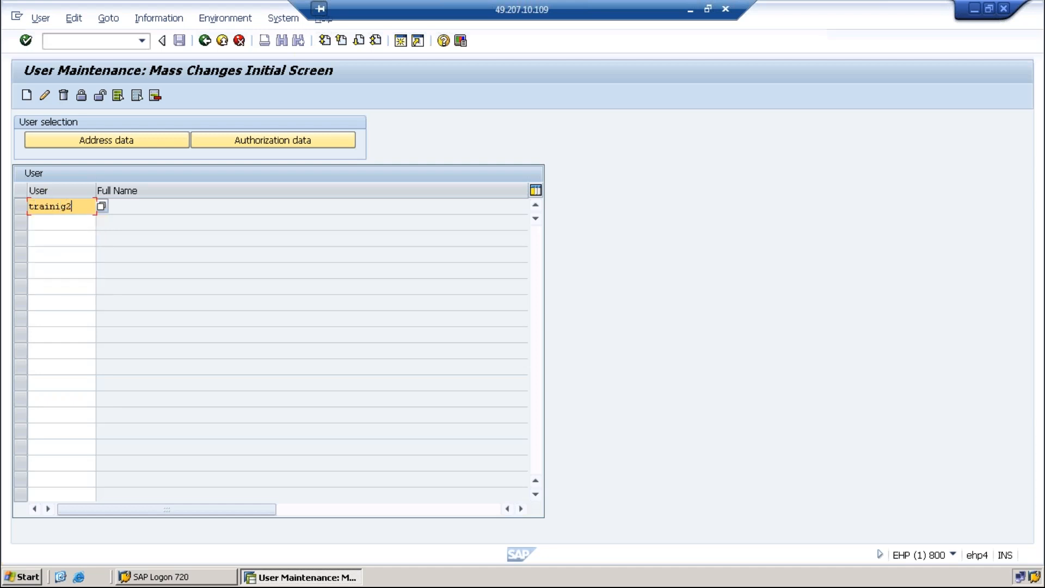
key("BackSpace")
key("BackSpace")
key("BackSpace")
type("ing1")
left_click(75, 219)
type("traini")
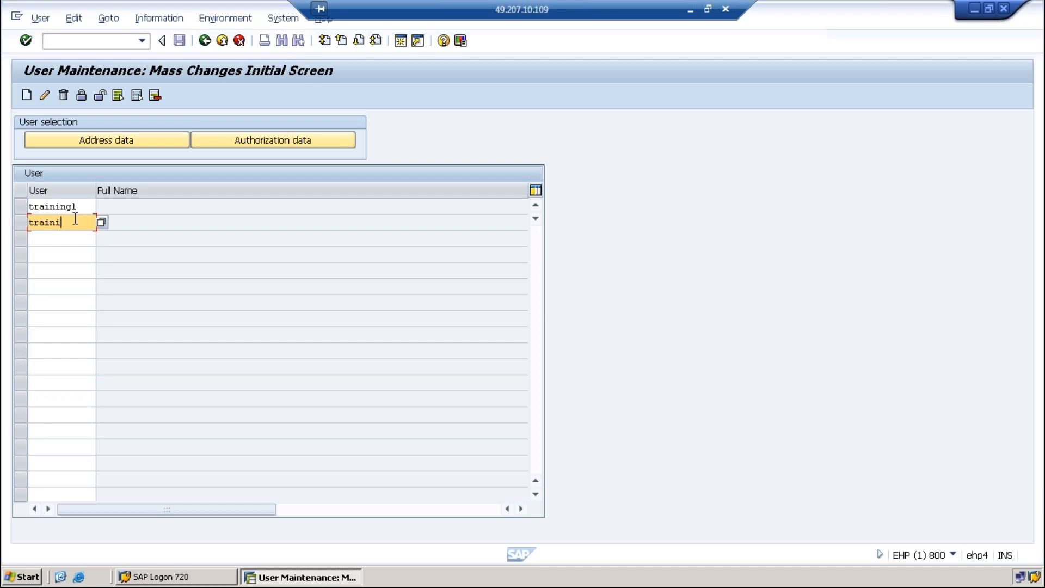
type("ng3")
left_click(63, 233)
type("training")
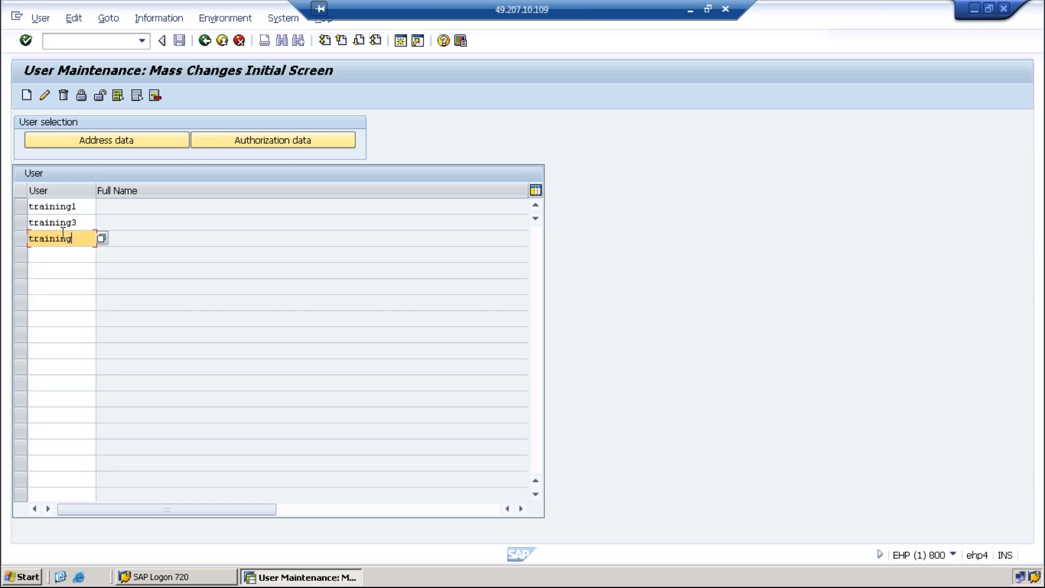
type("4")
key("Return")
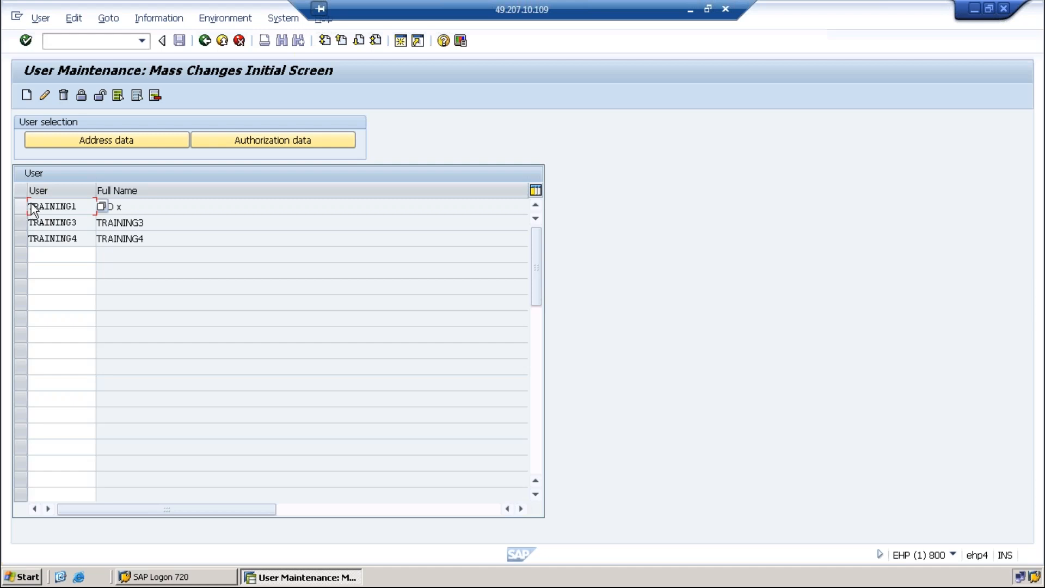
left_click(47, 93)
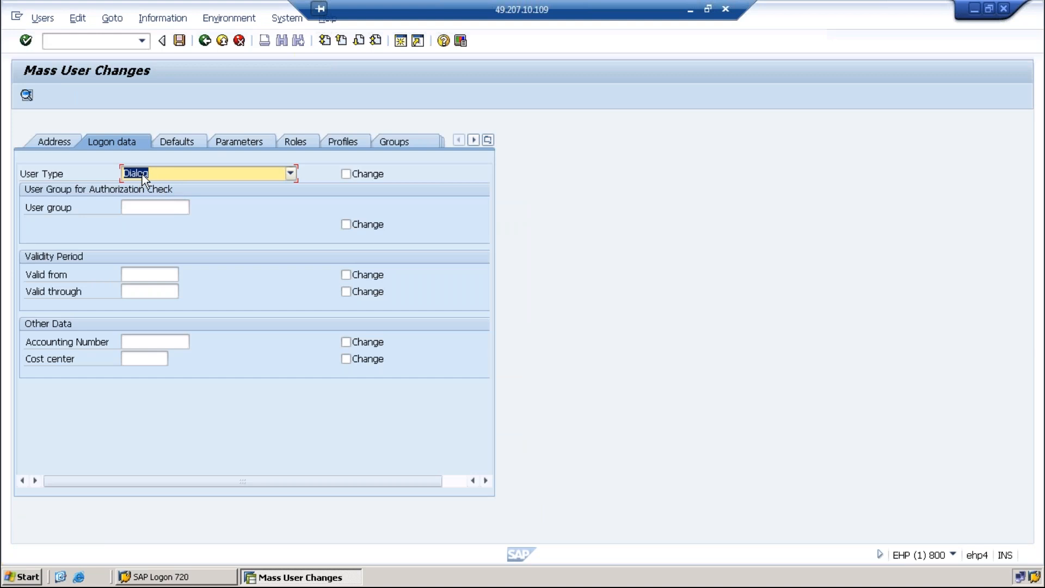
Set the user type to System and tick its Change box
left_click(291, 174)
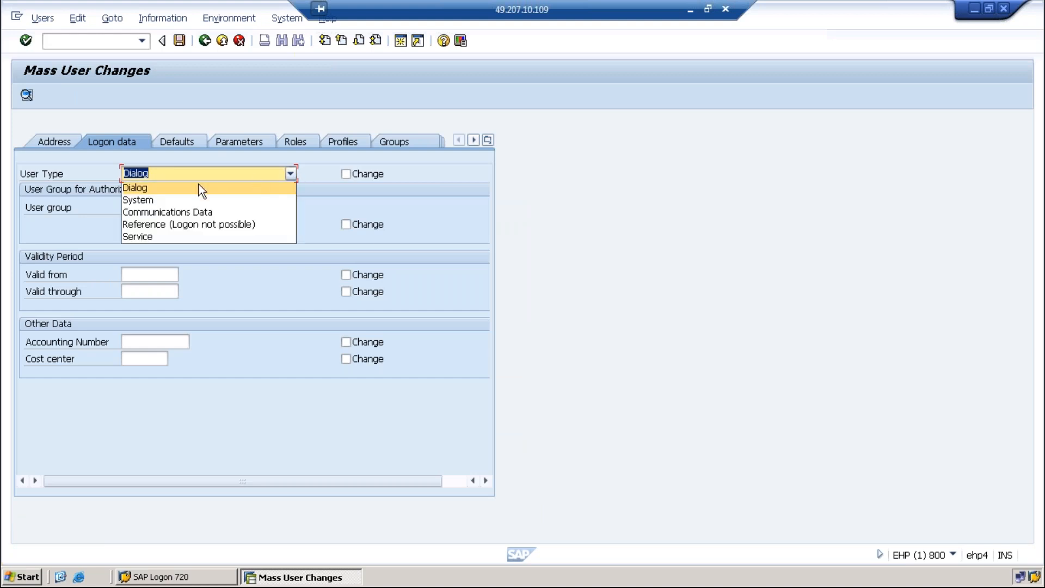
left_click(150, 200)
left_click(347, 174)
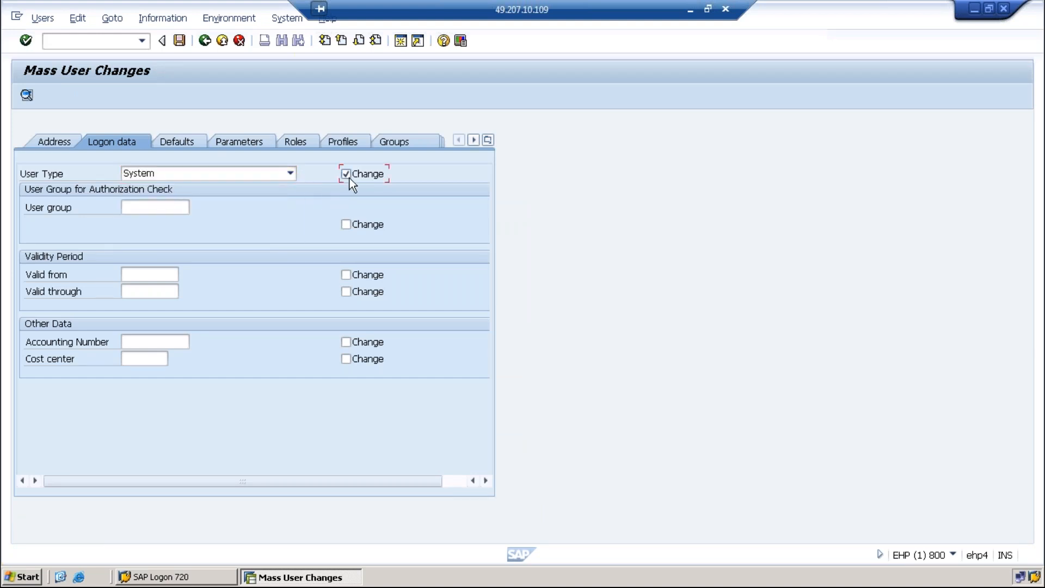
Set validity from 05.01.2022 through 29.01.2022 using the calendar date picker
left_click(162, 275)
left_click(185, 274)
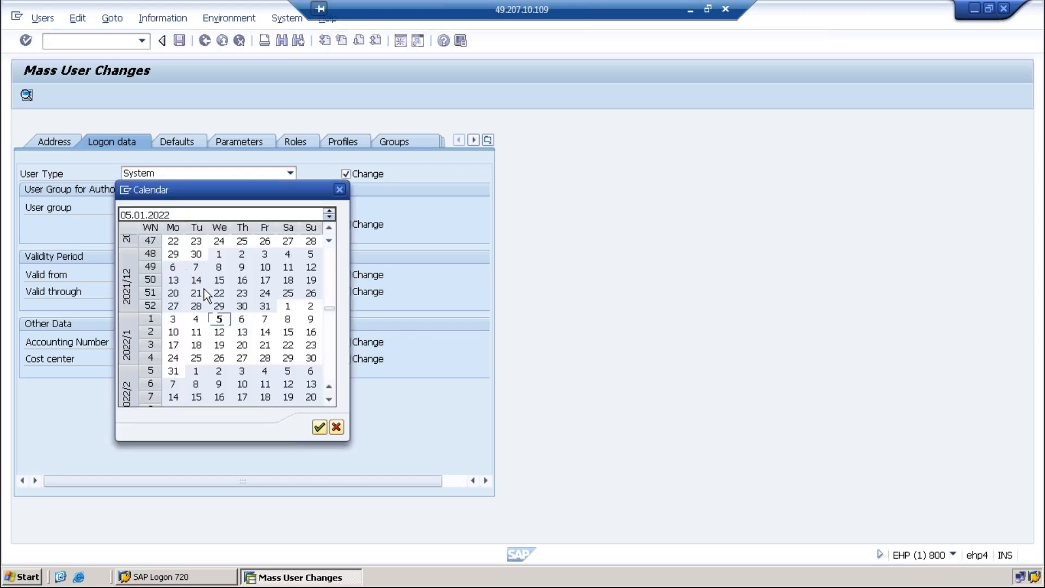
double_click(219, 319)
left_click(153, 274)
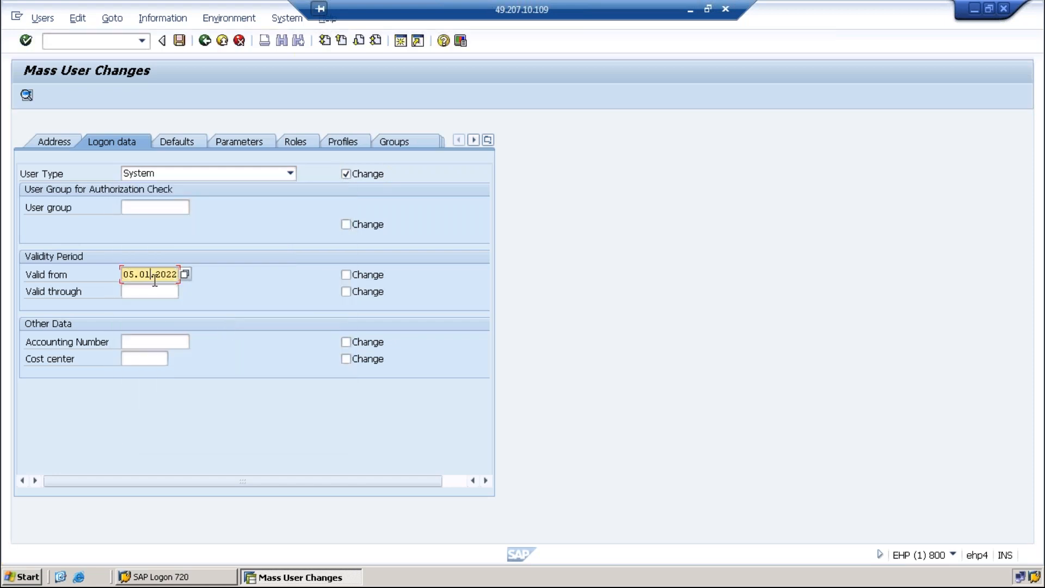
left_click(155, 291)
left_click(188, 296)
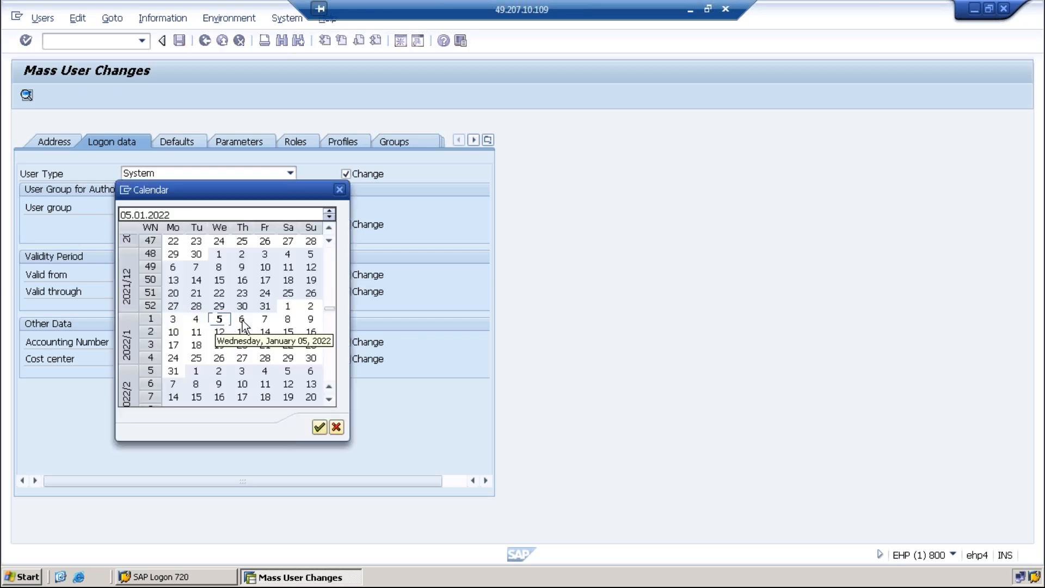
double_click(287, 359)
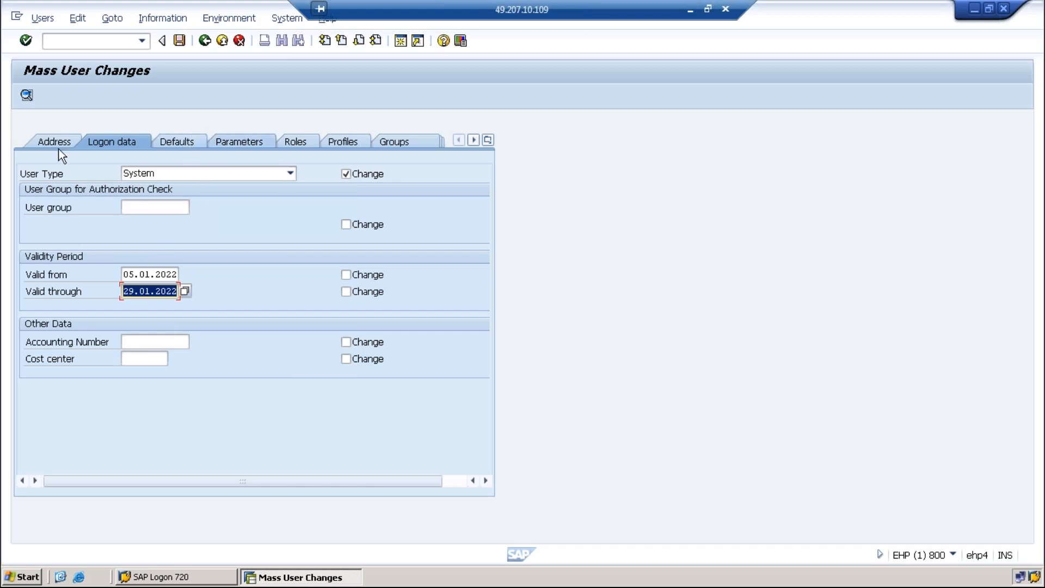
left_click(335, 139)
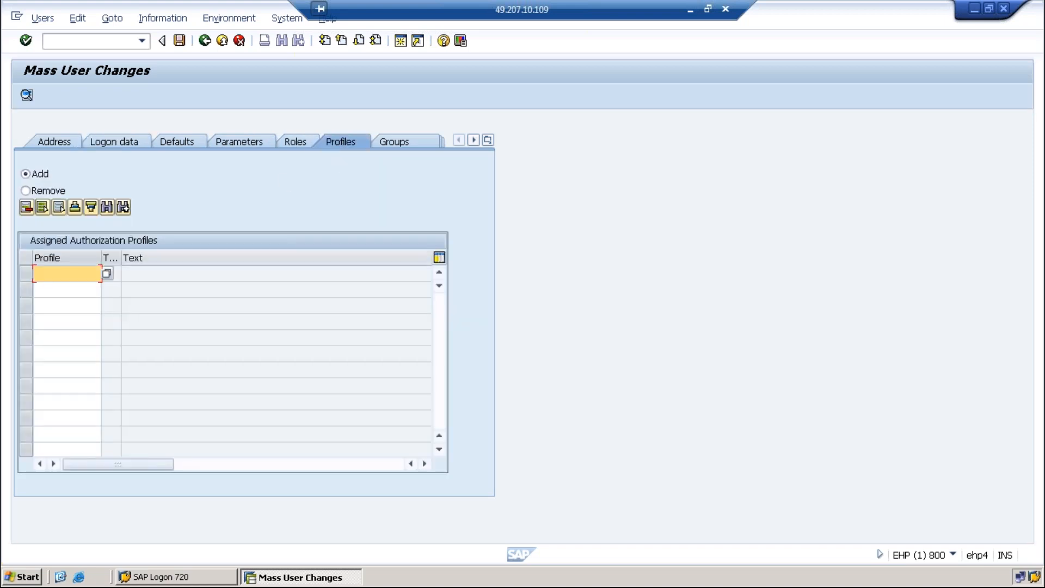
Enter sap in the first Profile row and pick the sap_all suggestion
type("sap")
key("Down")
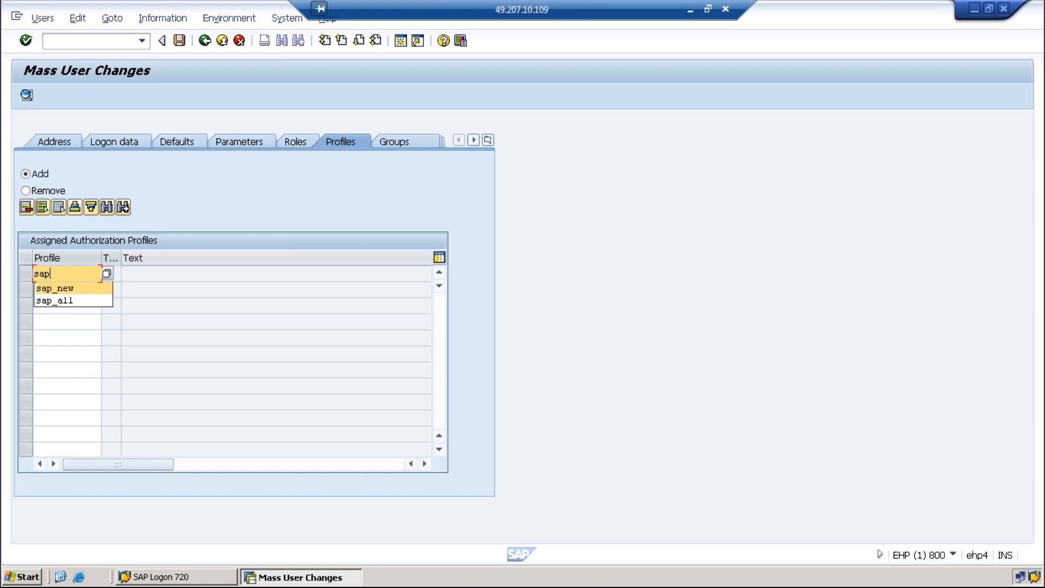
key("Down")
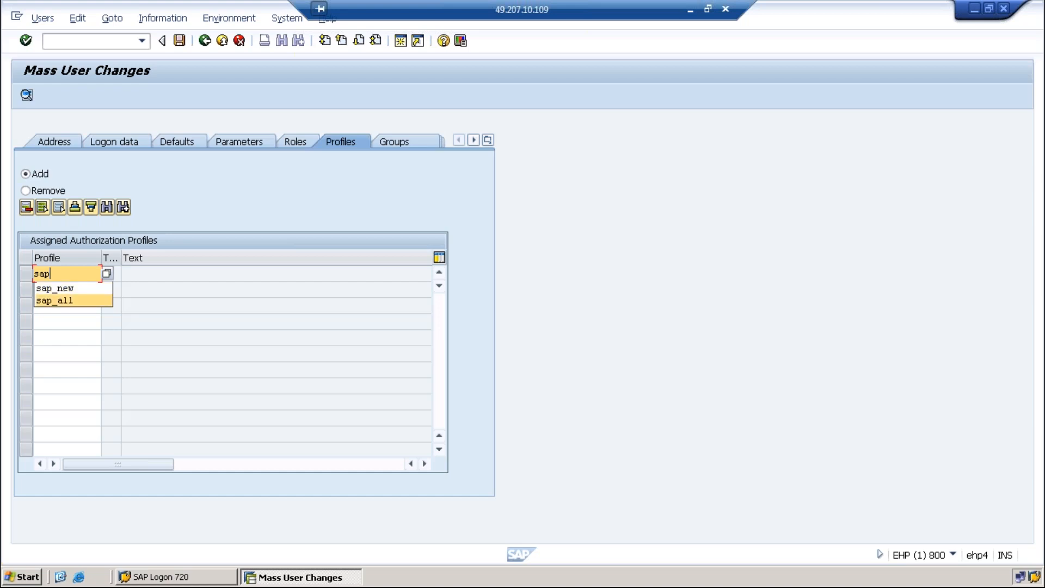
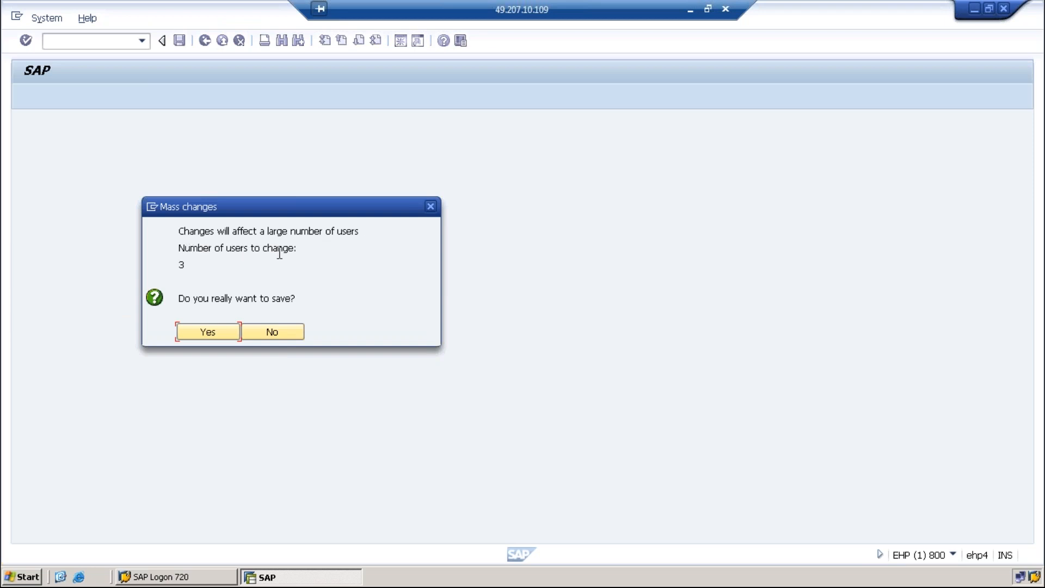
Confirm saving the mass change for 3 users, then run /nsu01 and recall the user history
double_click(181, 264)
left_click(206, 333)
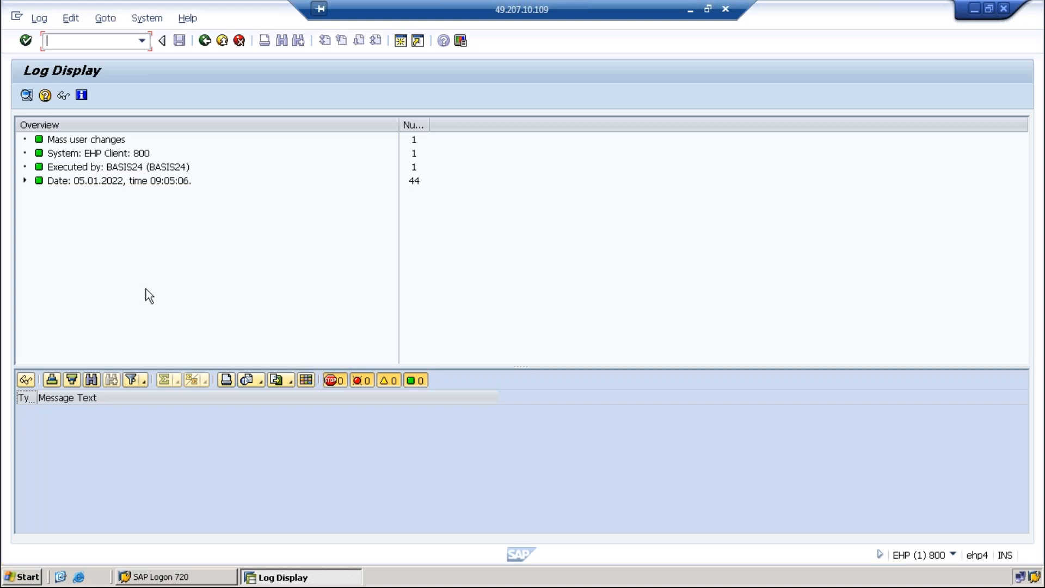
type("/nsu01")
key("Return")
key("BackSpace")
Open TRAINING1 in change mode and check its logon data, keeping user type System
left_click(96, 169)
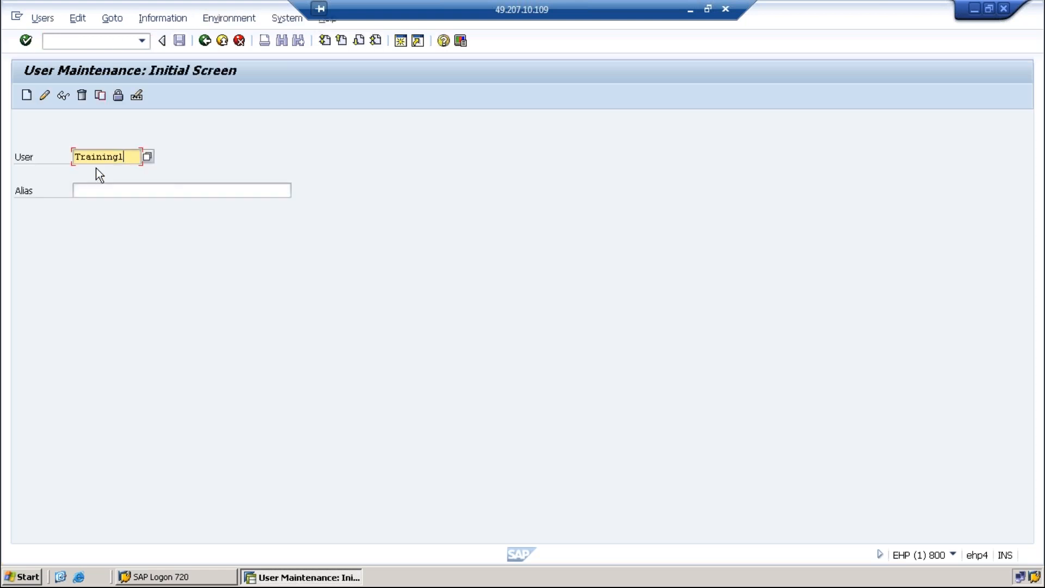
left_click(45, 93)
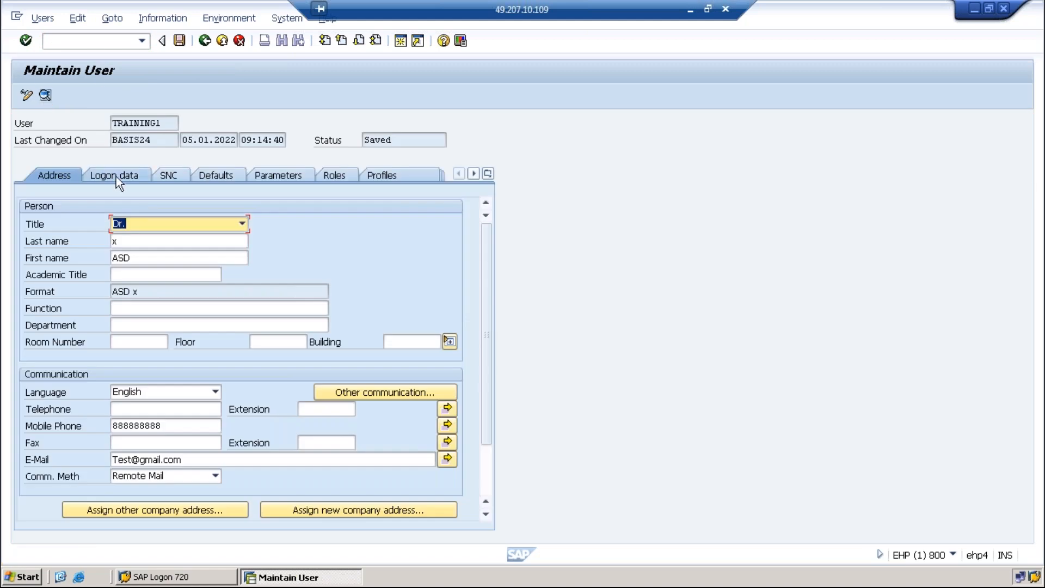
left_click(116, 177)
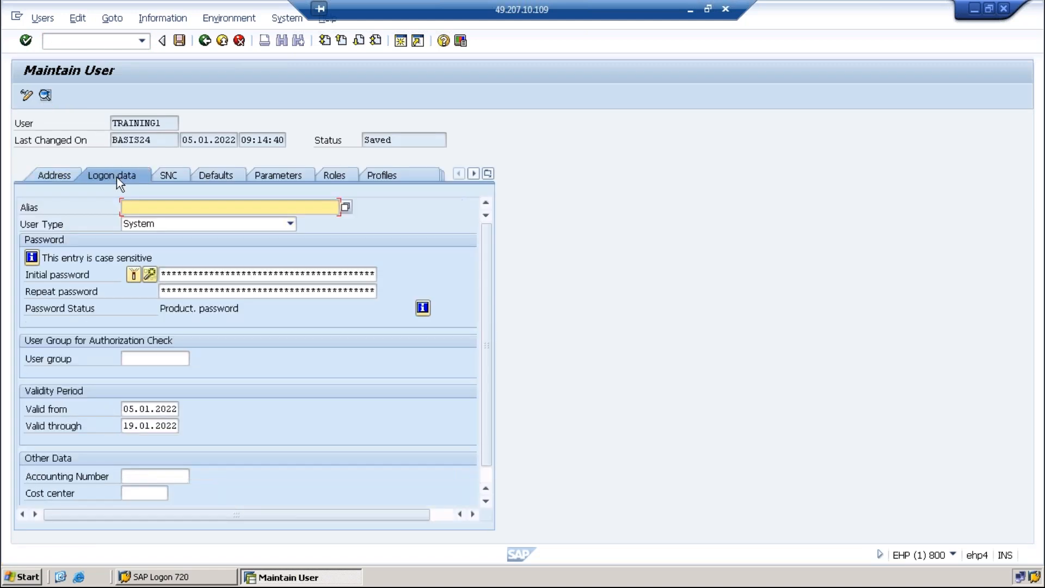
left_click(159, 226)
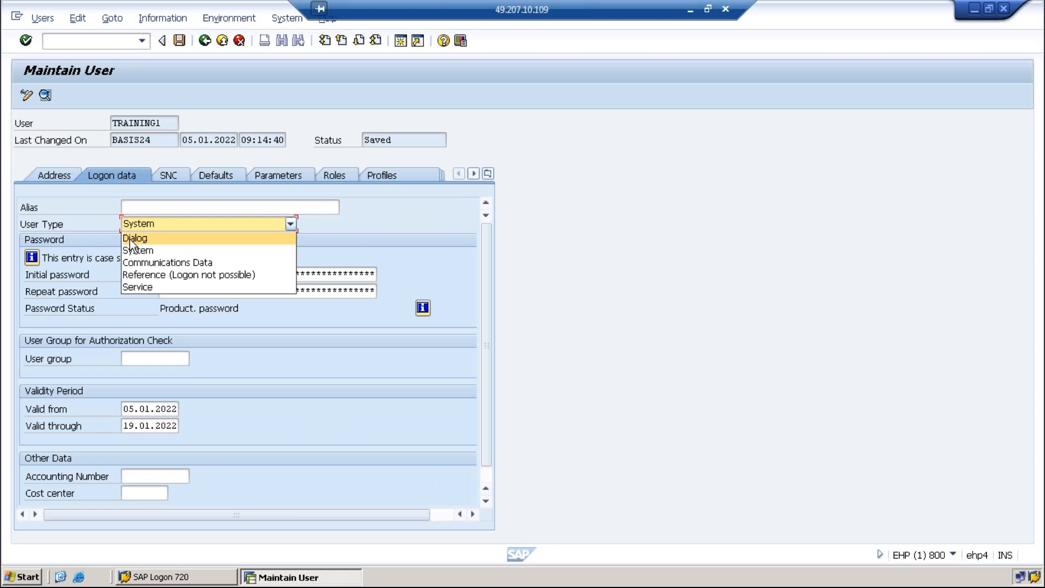
left_click(132, 249)
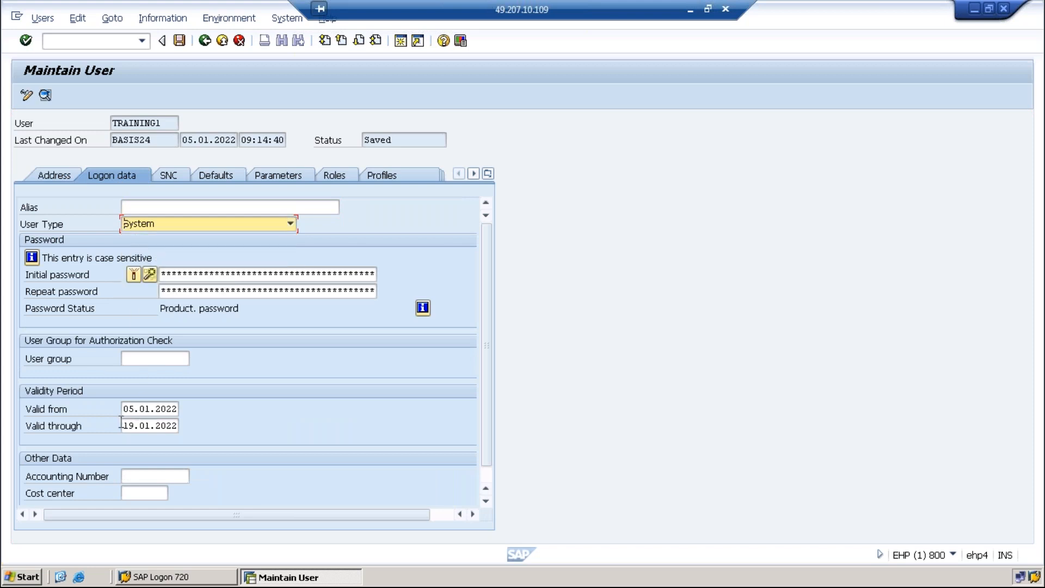
left_click_drag(121, 424, 182, 427)
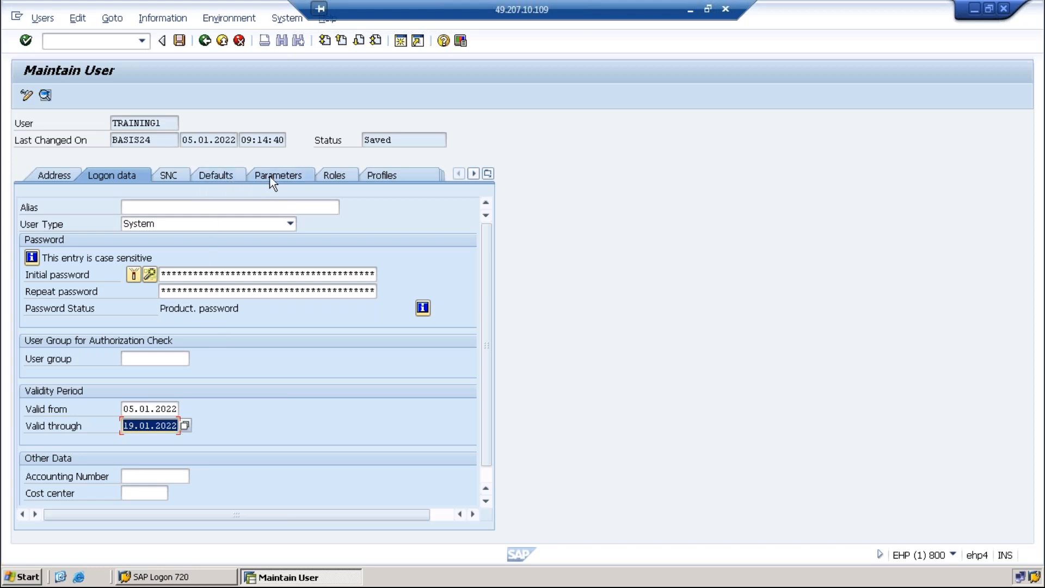
Review TRAINING1's SAP_NEW profile and defaults, confirm user type System, and save the user
left_click(394, 171)
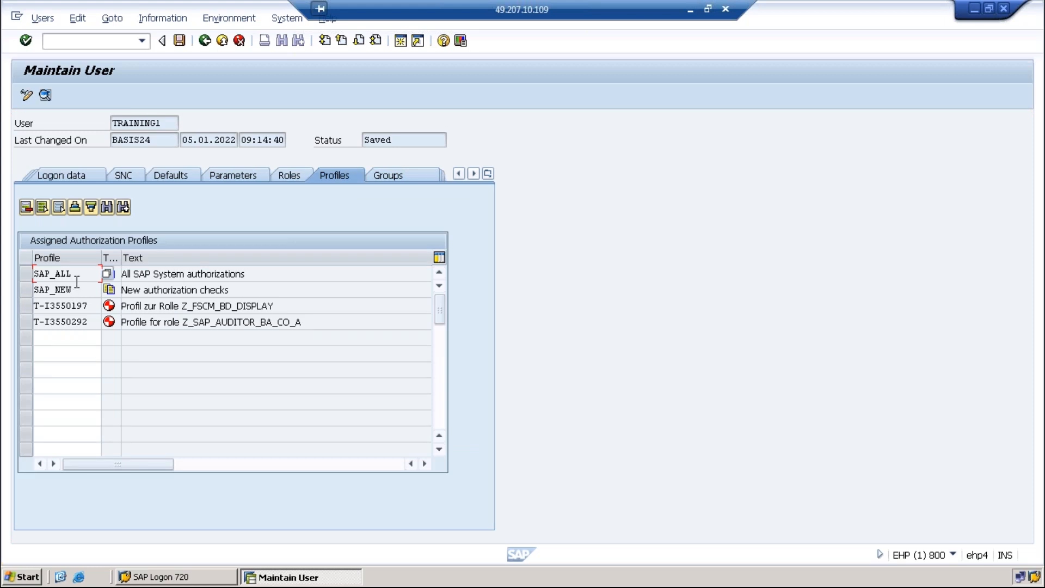
left_click_drag(79, 289, 33, 293)
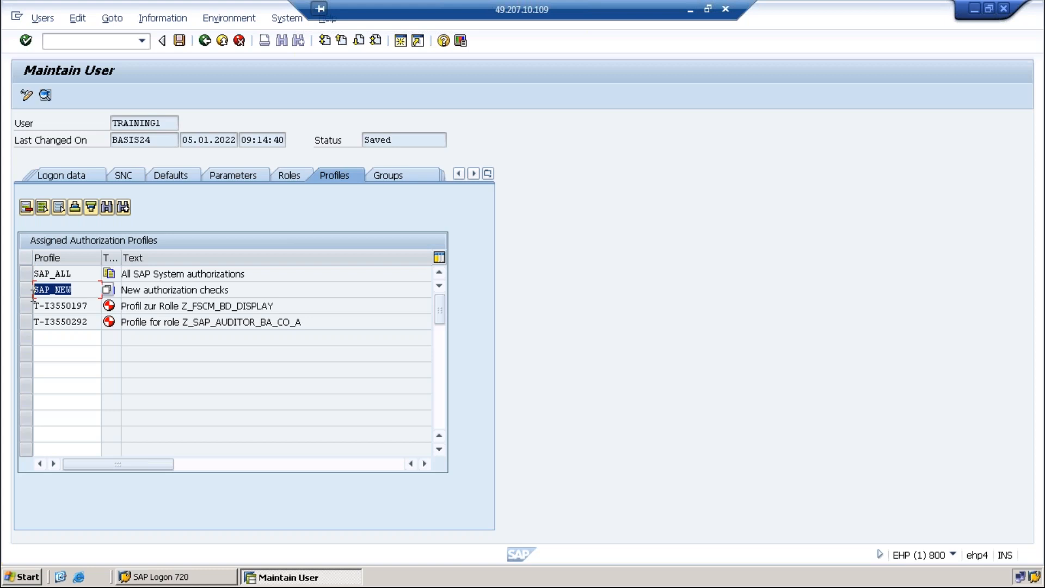
left_click(174, 178)
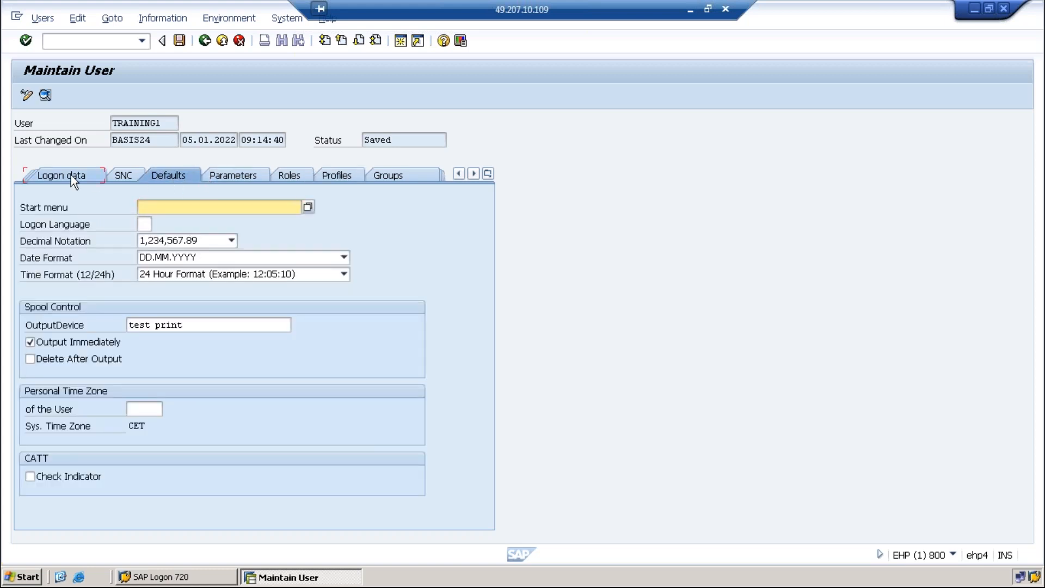
left_click(69, 175)
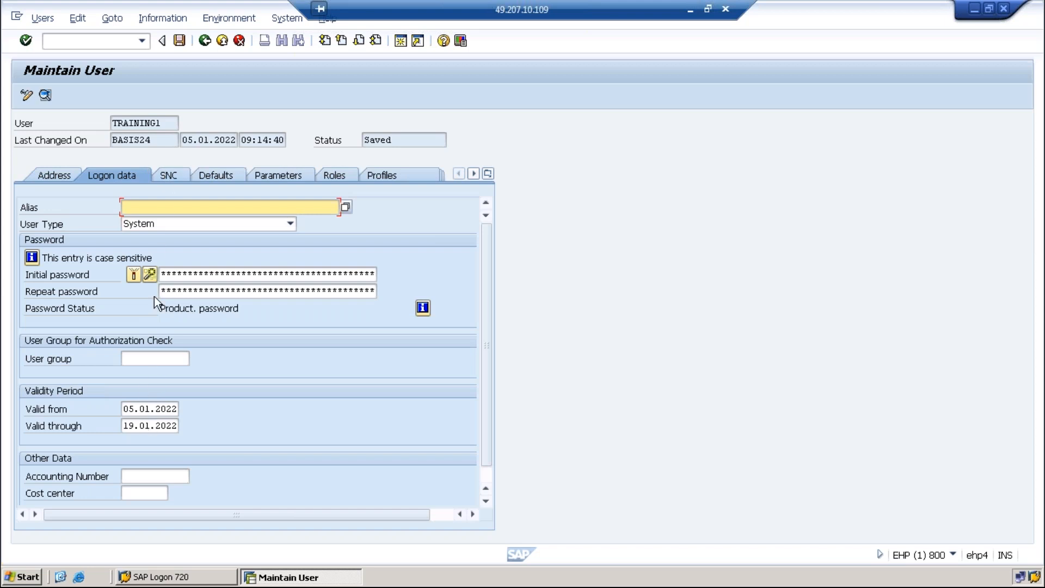
left_click(163, 222)
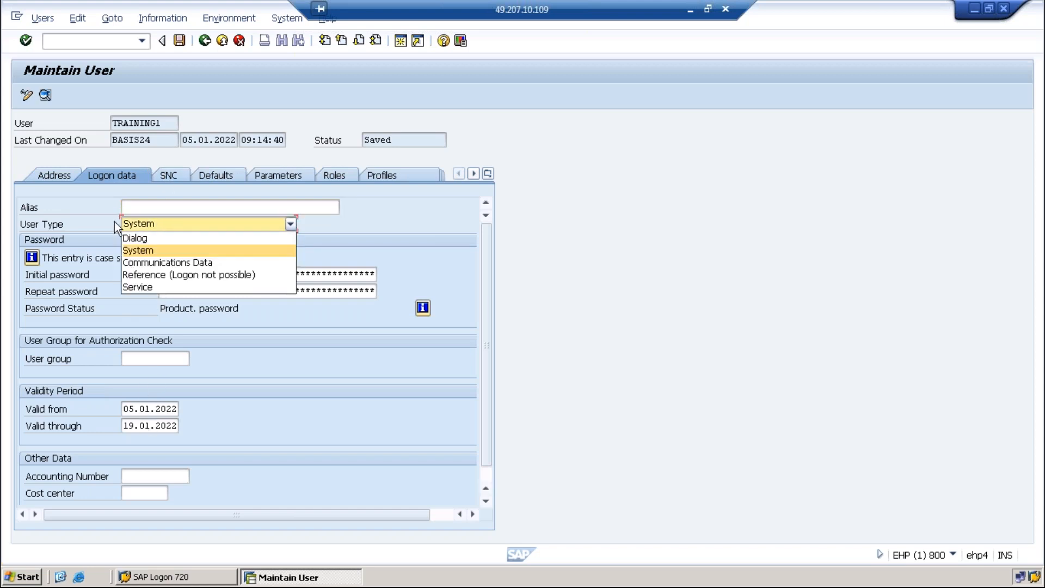
left_click(137, 248)
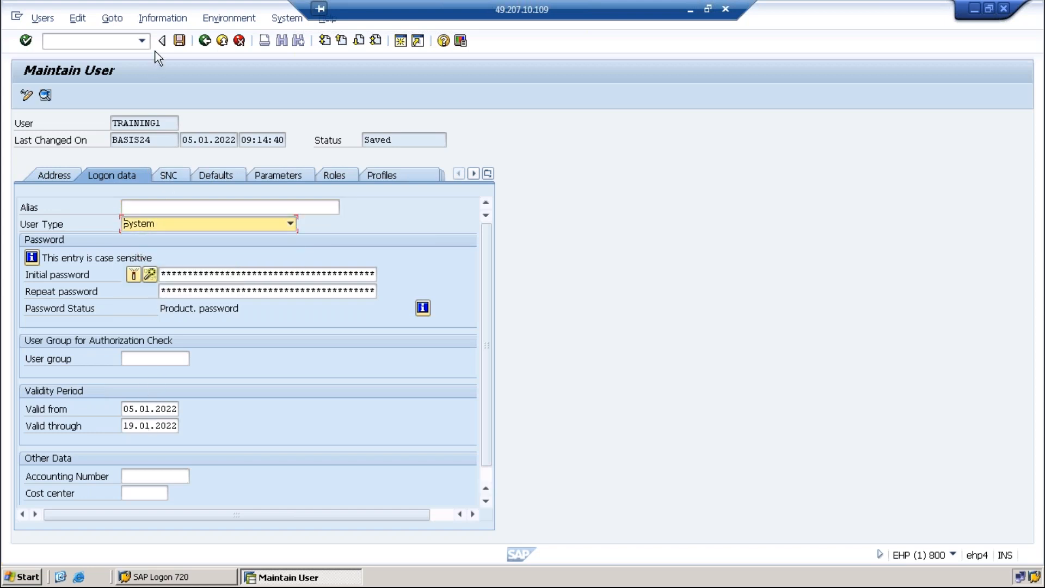
left_click(180, 43)
left_click(134, 162)
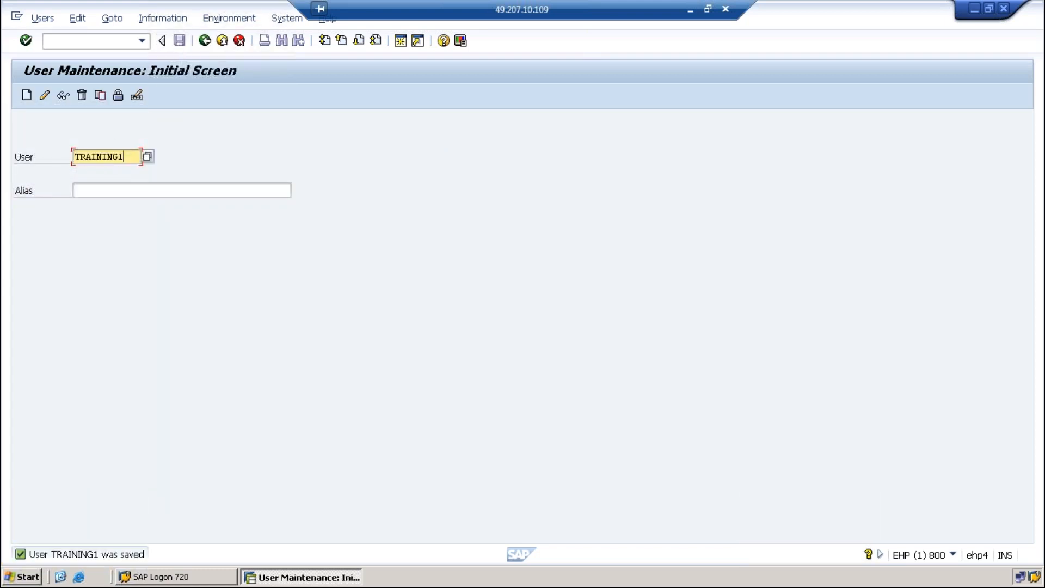
Try displaying user TRAINING2 and dismiss the user-does-not-exist error
key("BackSpace")
type("2")
left_click(58, 101)
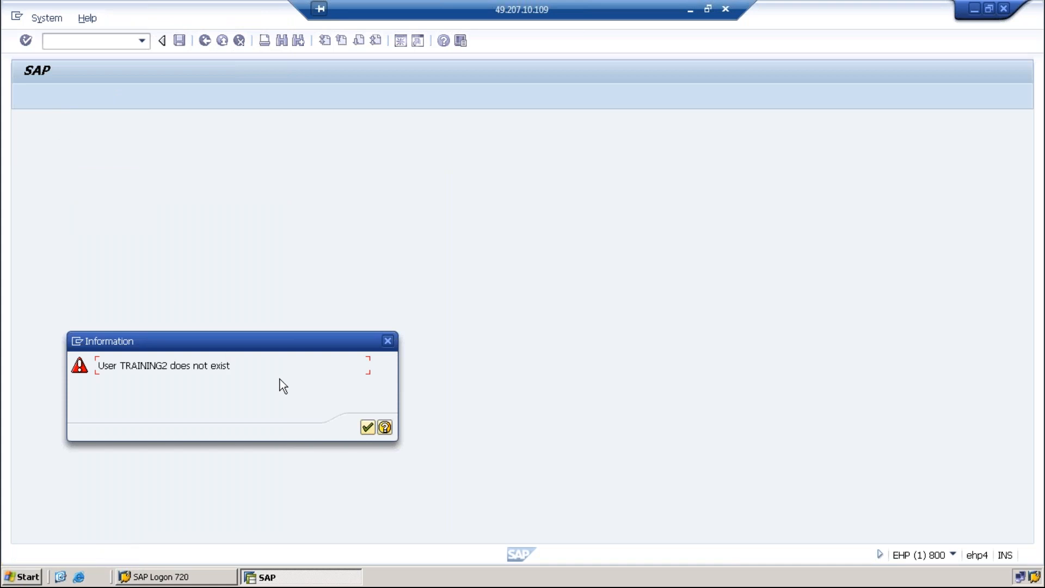
left_click(390, 341)
Display TRAINING3's logon data and assigned profiles, then return to the start screen
left_click(125, 157)
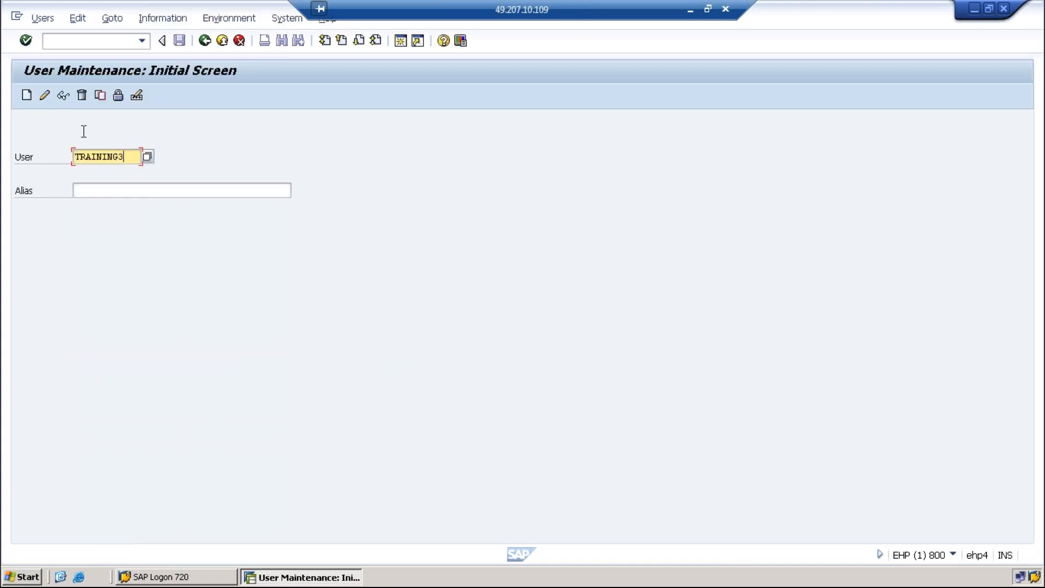
left_click(63, 96)
left_click(110, 176)
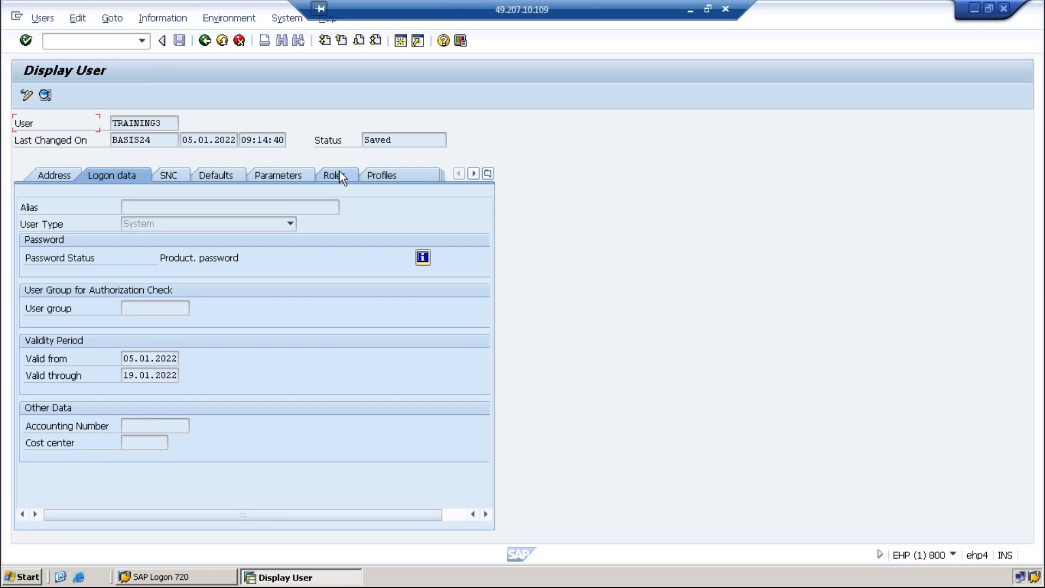
left_click(380, 175)
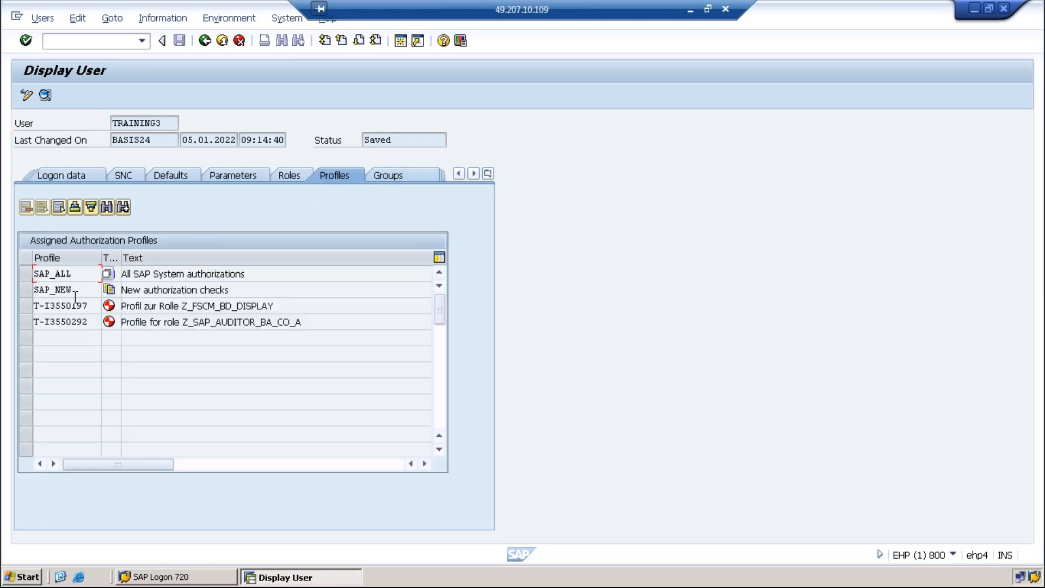
left_click(206, 42)
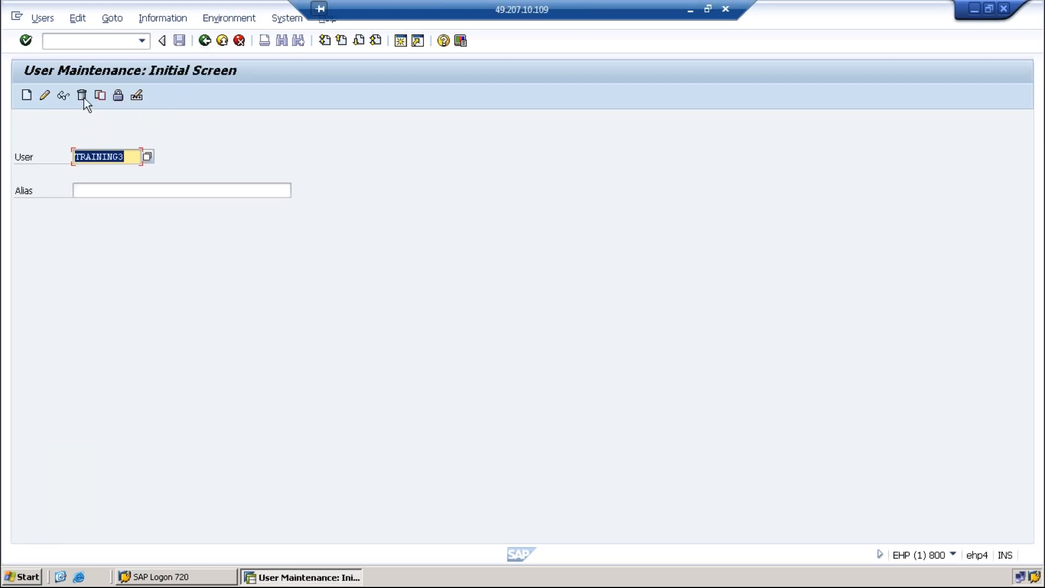
Open the SU10 mass user changes screen with /nsu10 from the transaction history
left_click(146, 42)
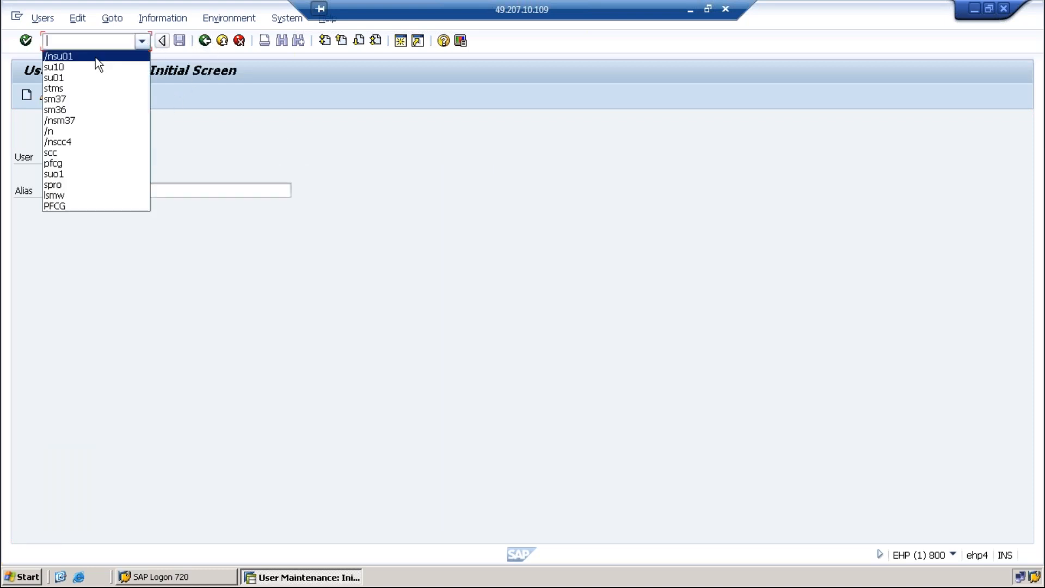
left_click(68, 65)
left_click(47, 41)
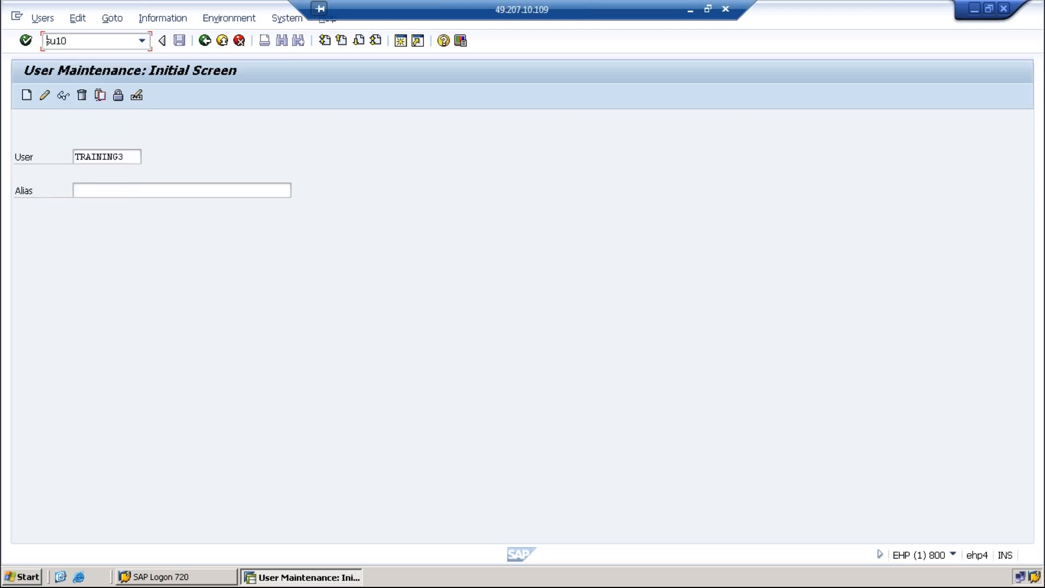
type("/n")
key("Return")
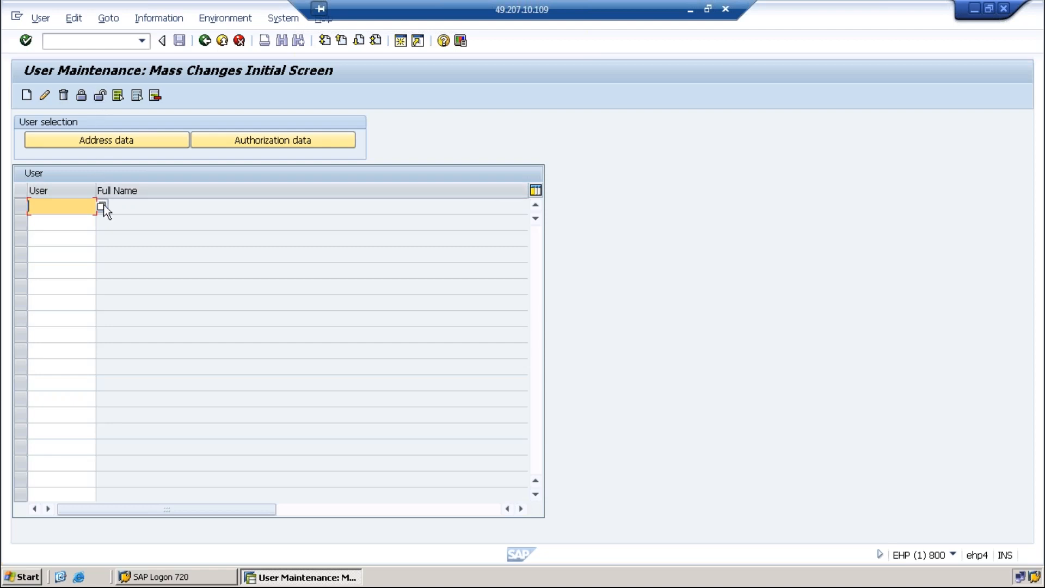
Search for users matching TRAINING* in the user value help
type("tra")
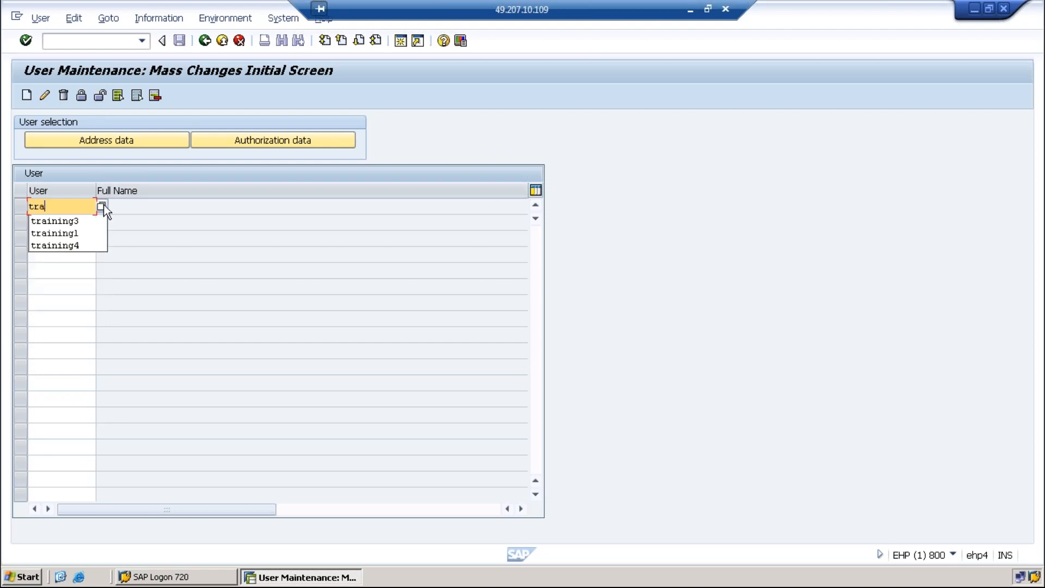
left_click(79, 232)
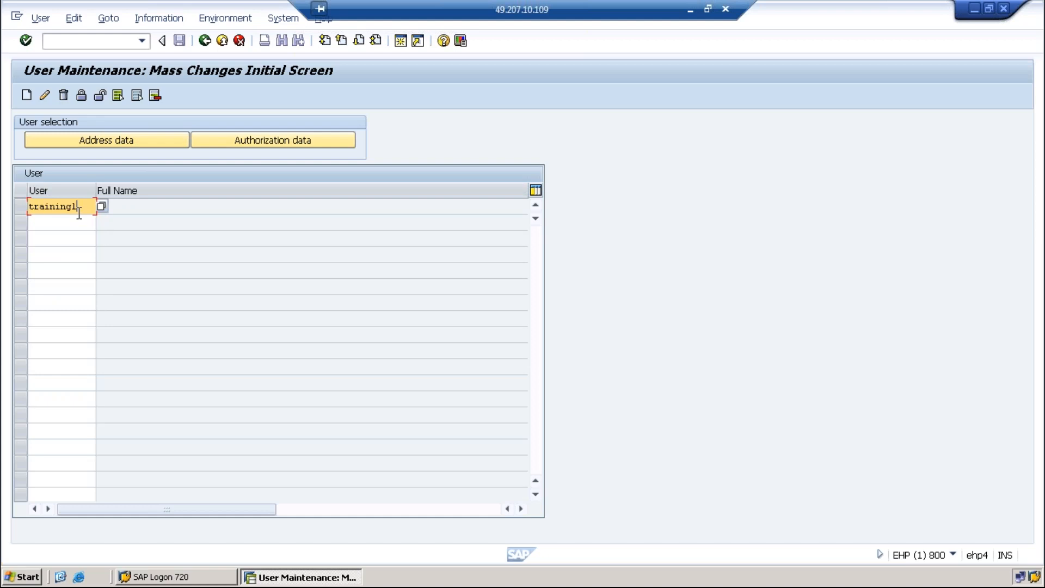
key("BackSpace")
type("*")
left_click(102, 207)
left_click(673, 417)
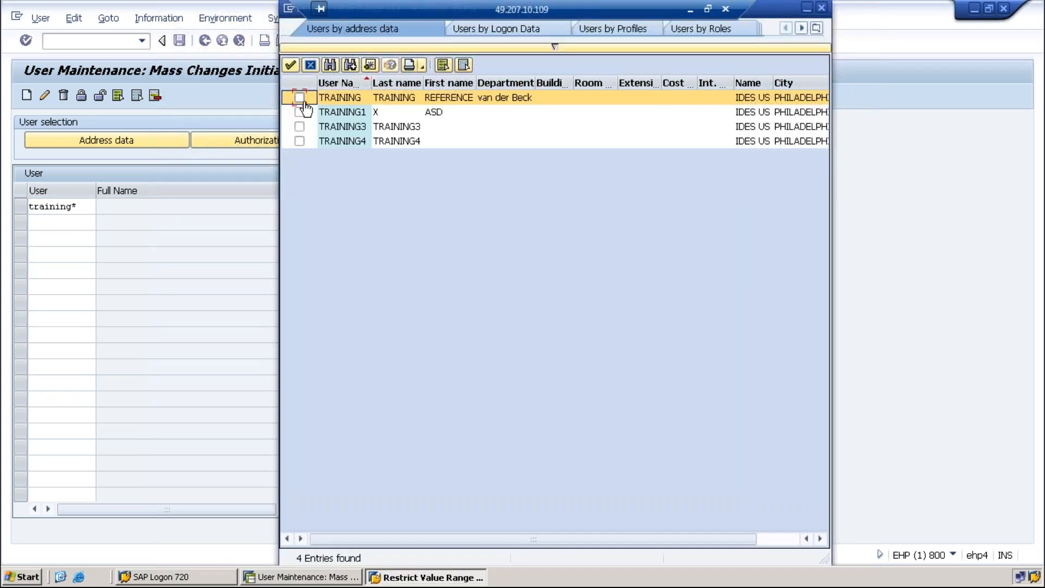
Check TRAINING, TRAINING1, TRAINING3 and TRAINING4, take them into the list, and select all rows
left_click(300, 98)
left_click(300, 112)
left_click(299, 126)
left_click(299, 141)
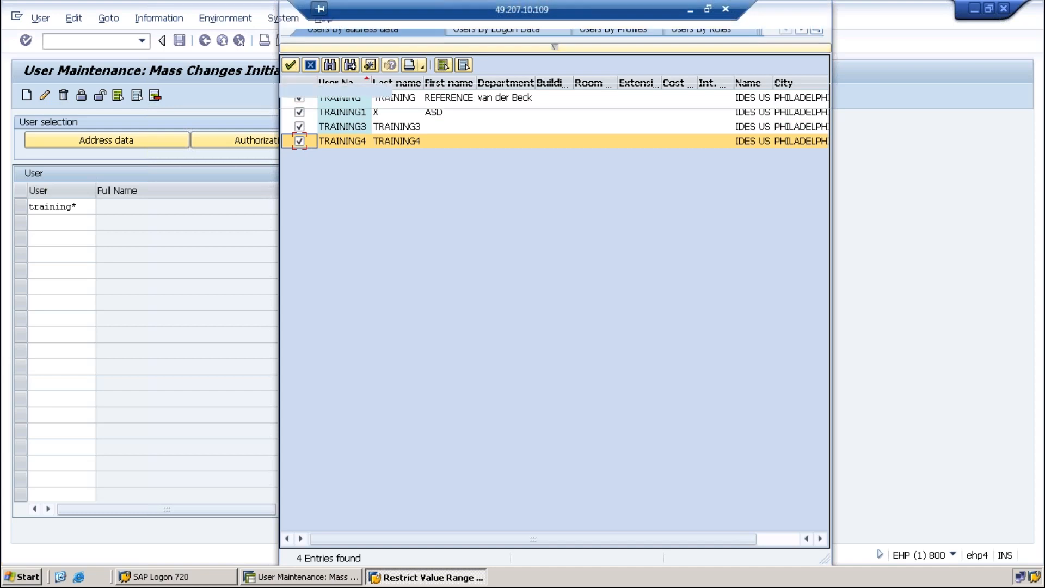
left_click(291, 65)
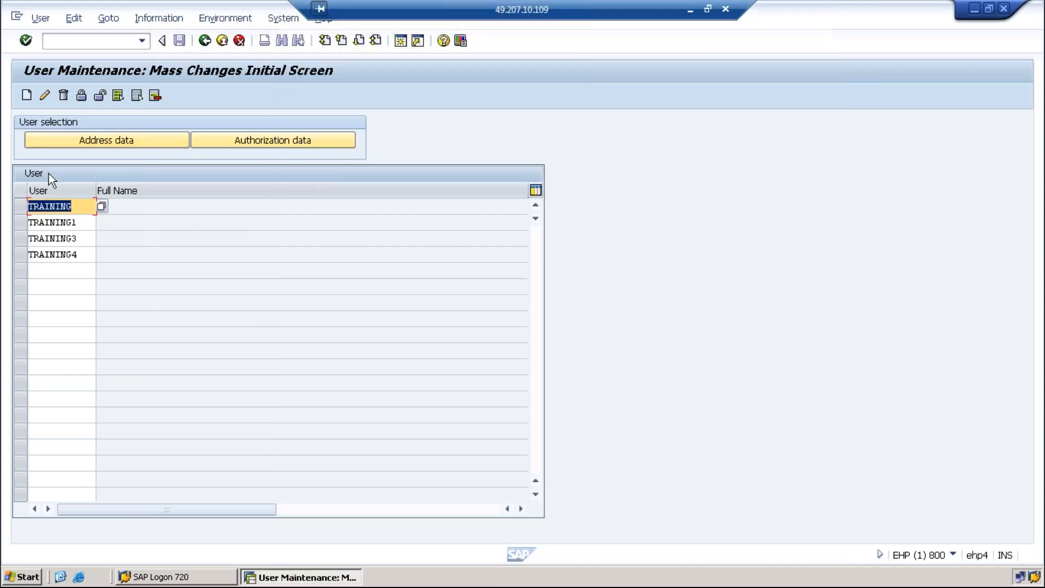
left_click(117, 96)
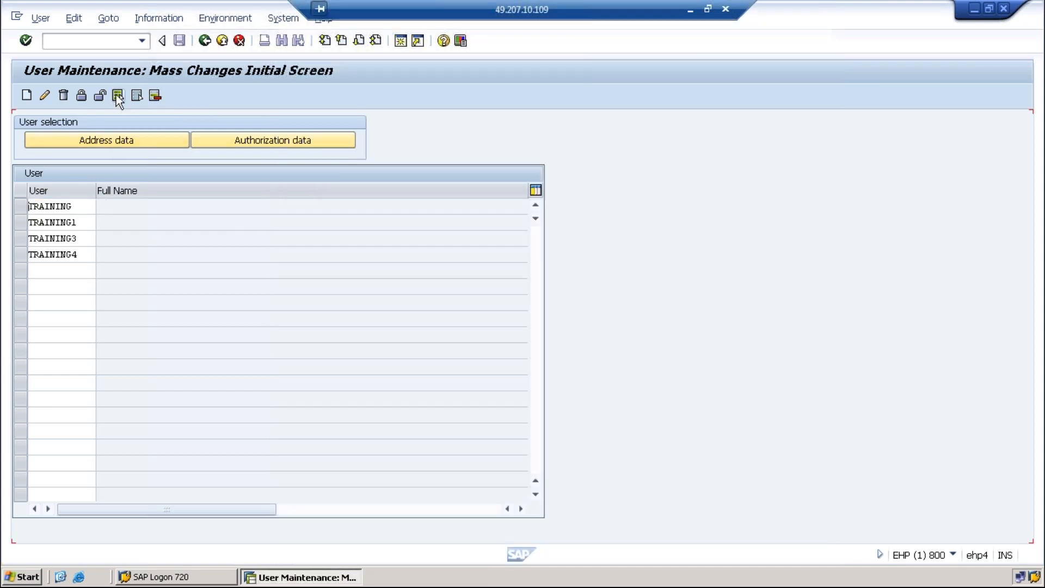
Lock all four selected training users, then run /nsu01 and start unlocking TRAINING3
left_click(80, 96)
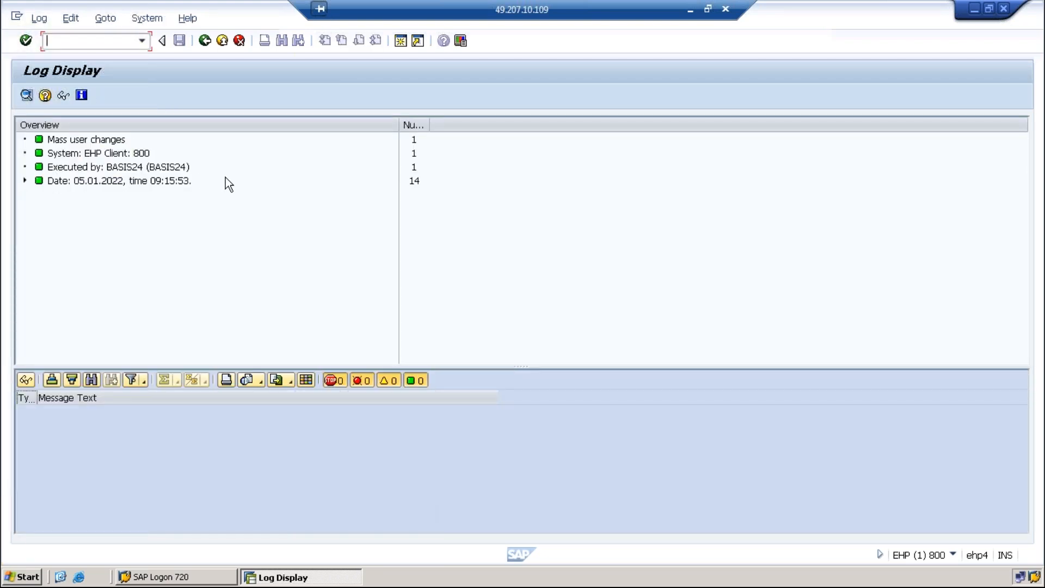
type("/nsu01")
key("Return")
left_click(119, 101)
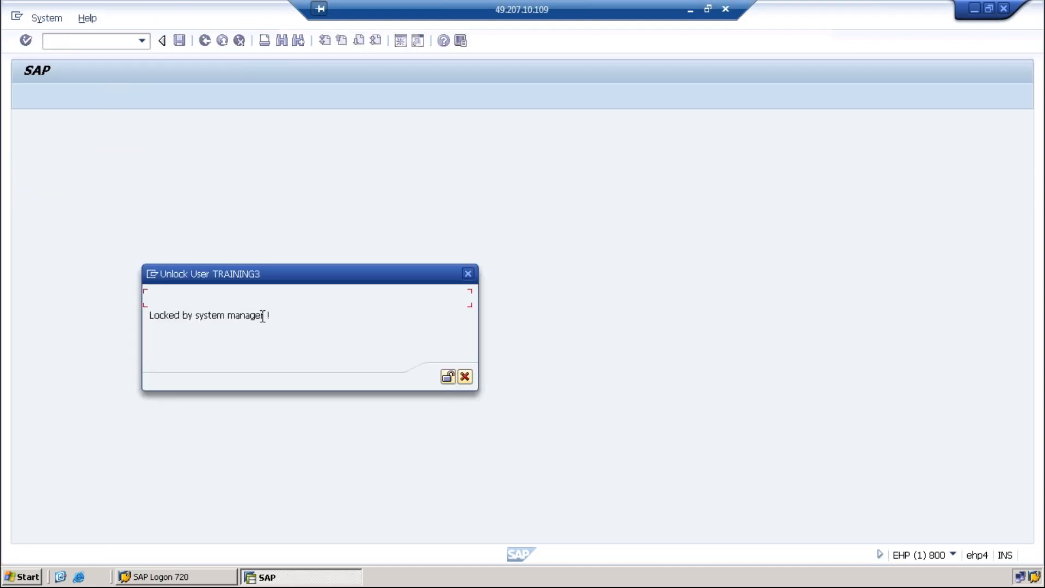
Unlock TRAINING3, then switch the user to TRAINING4 and unlock it too
left_click(448, 377)
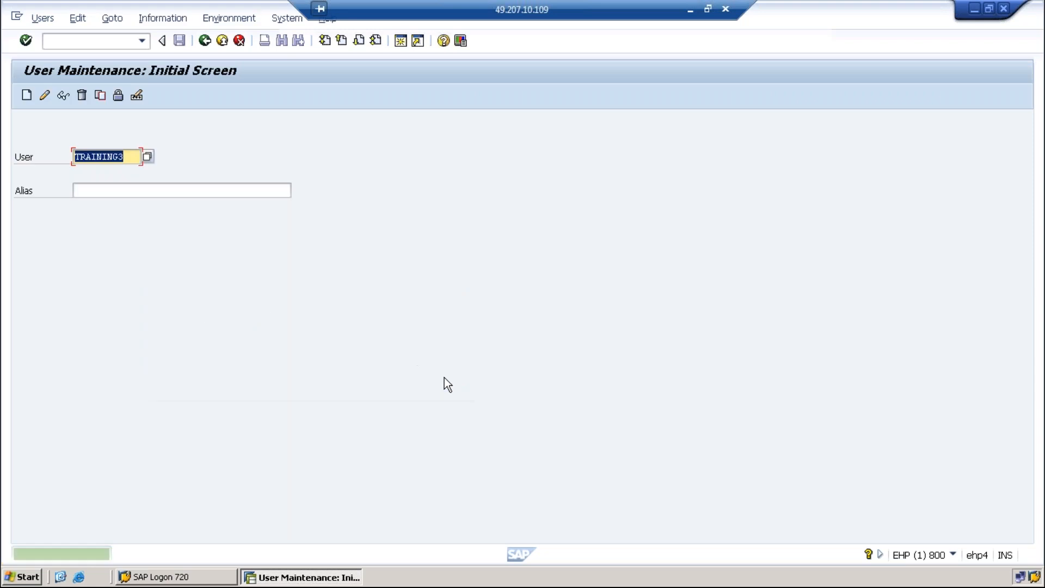
left_click(135, 161)
key("BackSpace")
type("2")
key("BackSpace")
type("4")
left_click(117, 96)
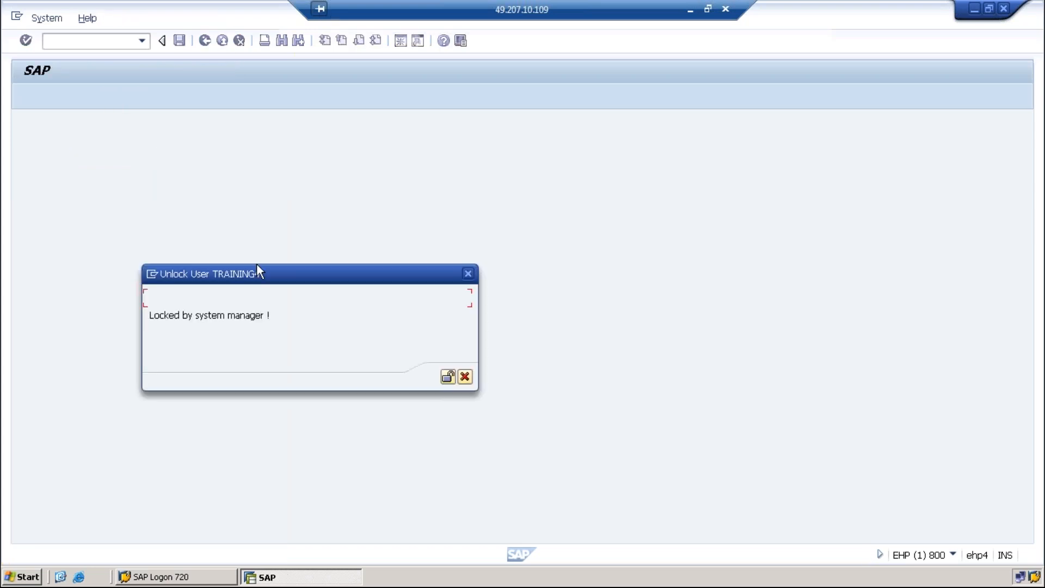
left_click(444, 376)
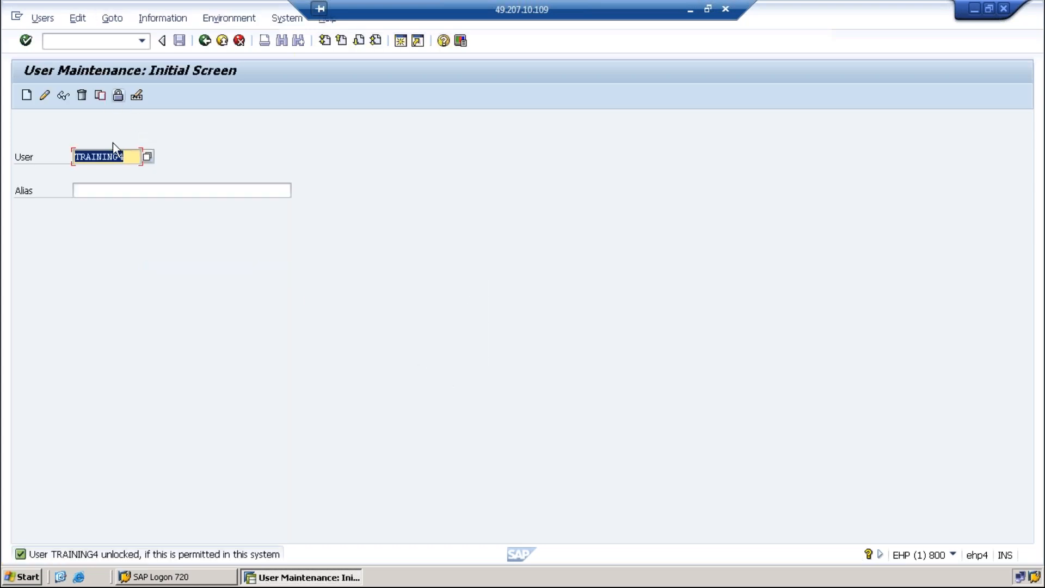
Change the user to TRAINING1 and unlock it
left_click(129, 158)
key("BackSpace")
type("1")
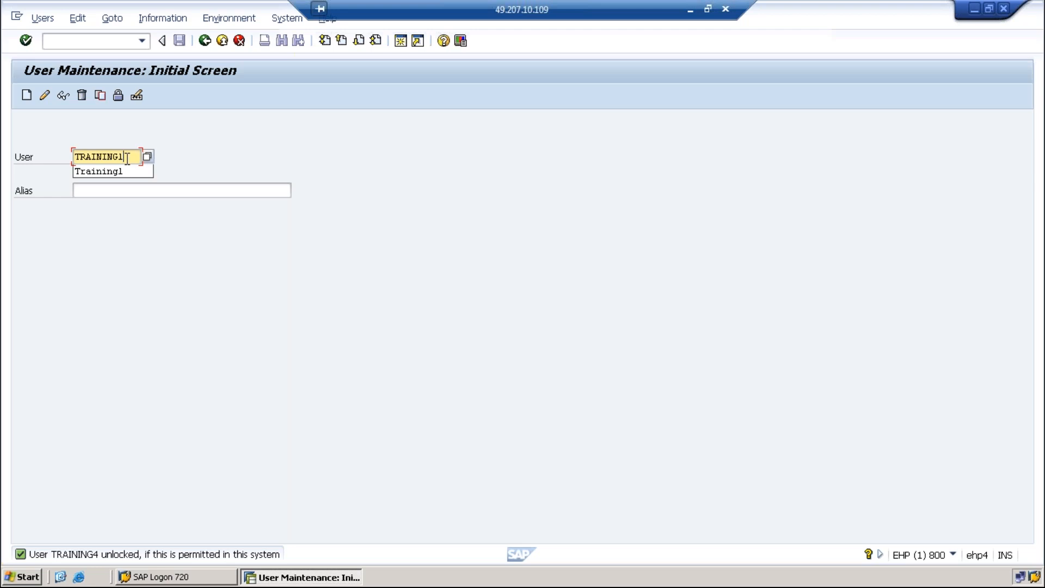
left_click(119, 93)
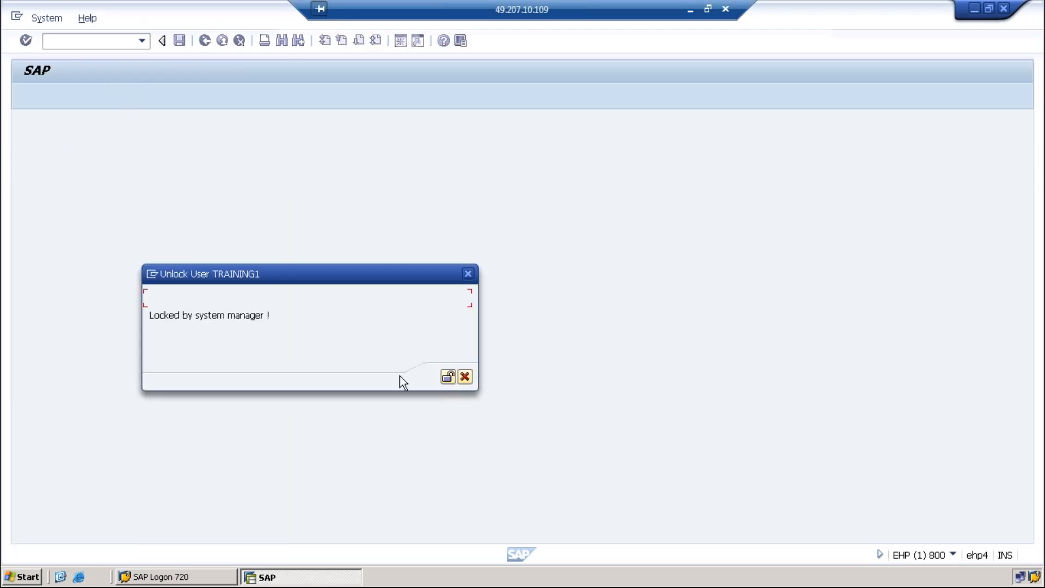
left_click(447, 379)
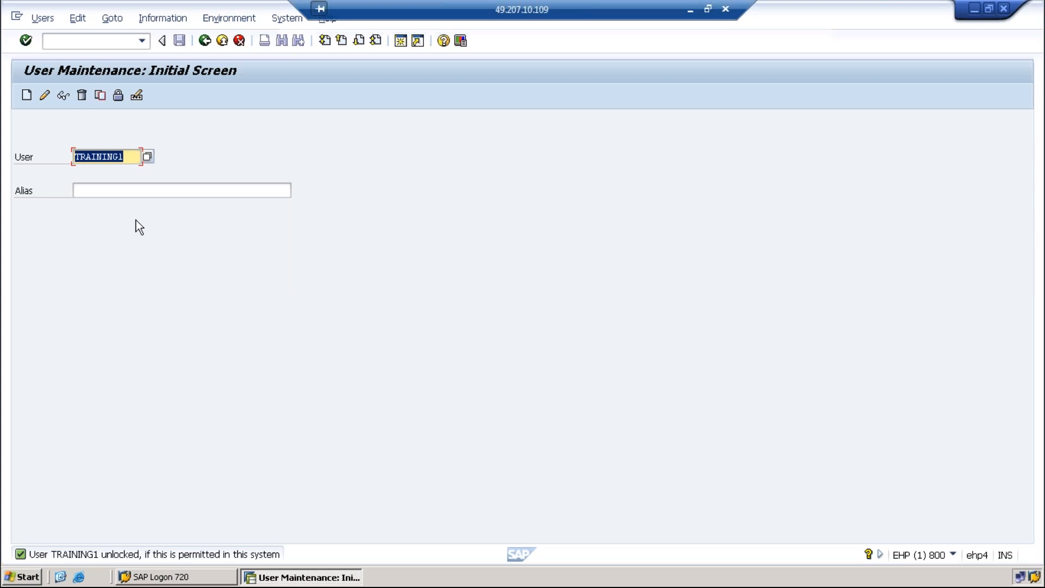
Run /nsugr to open user group maintenance
left_click(143, 42)
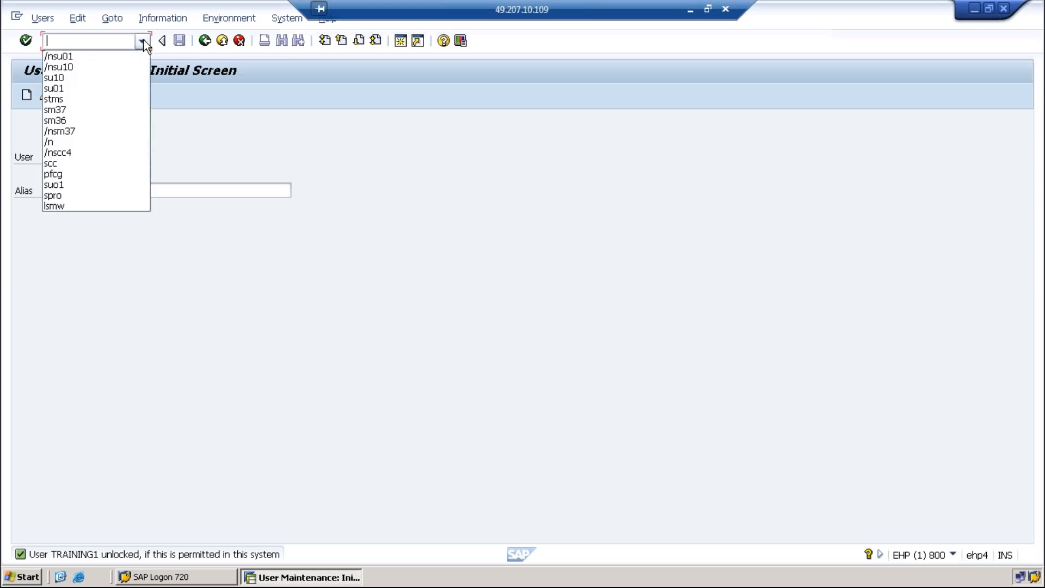
left_click(71, 55)
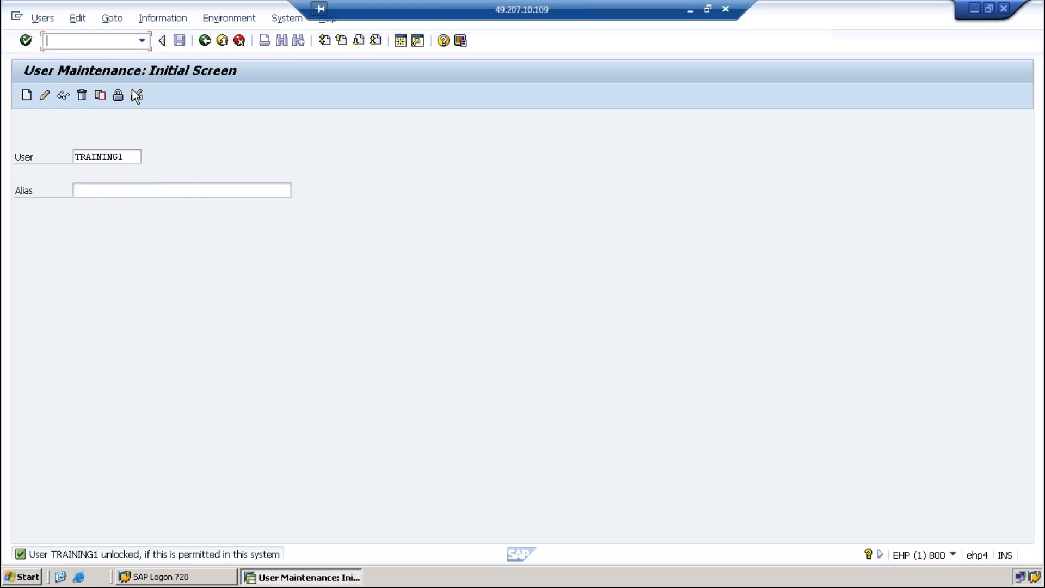
left_click(141, 42)
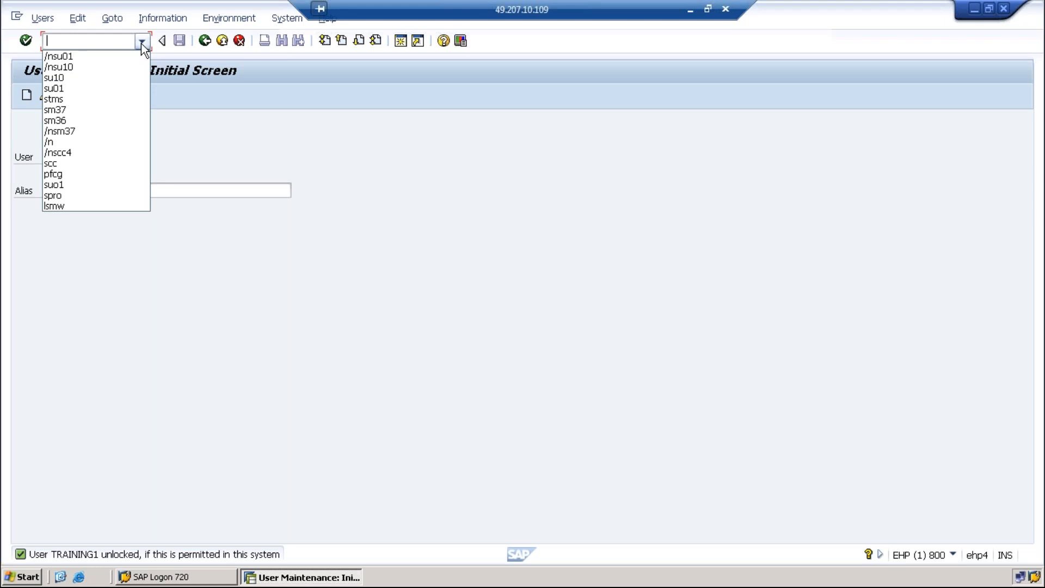
left_click(80, 39)
type("/")
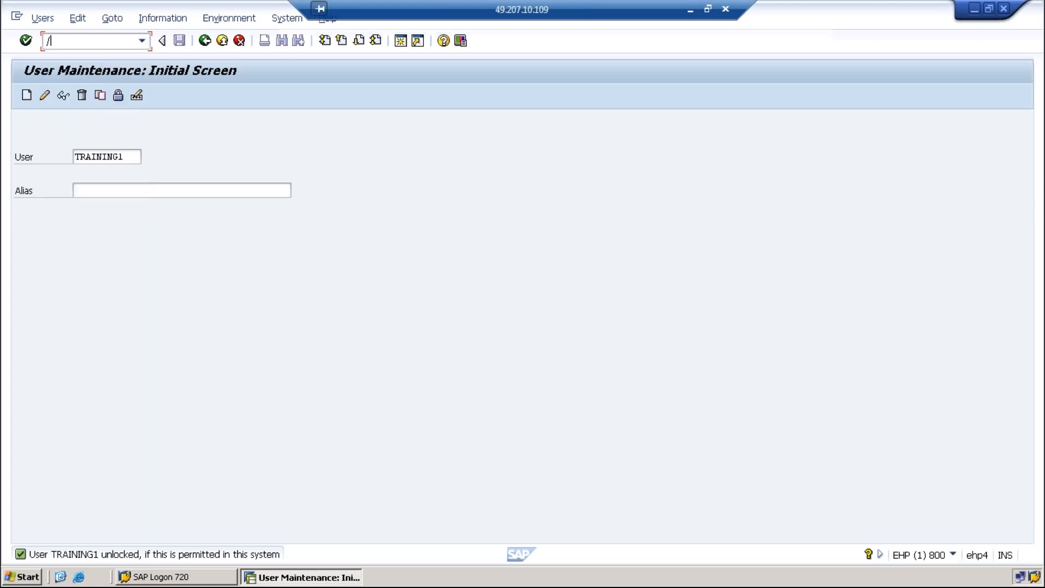
type("nsugr")
key("Return")
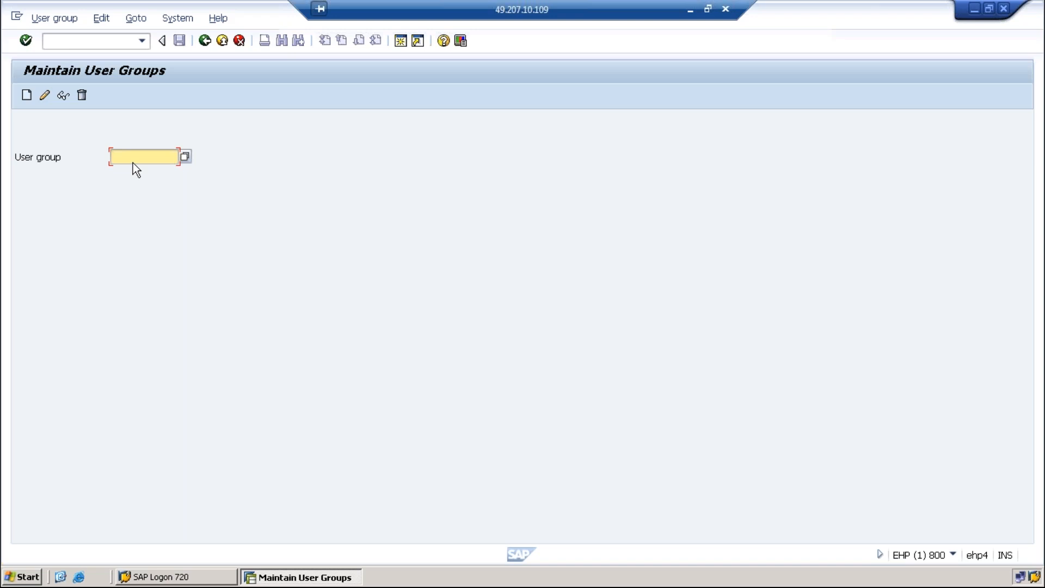
Create user group BASIS_ADMIN and assign TRAINING1, TRAINING3 and TRAINING4 to it
type("Basis_admin")
left_click(26, 95)
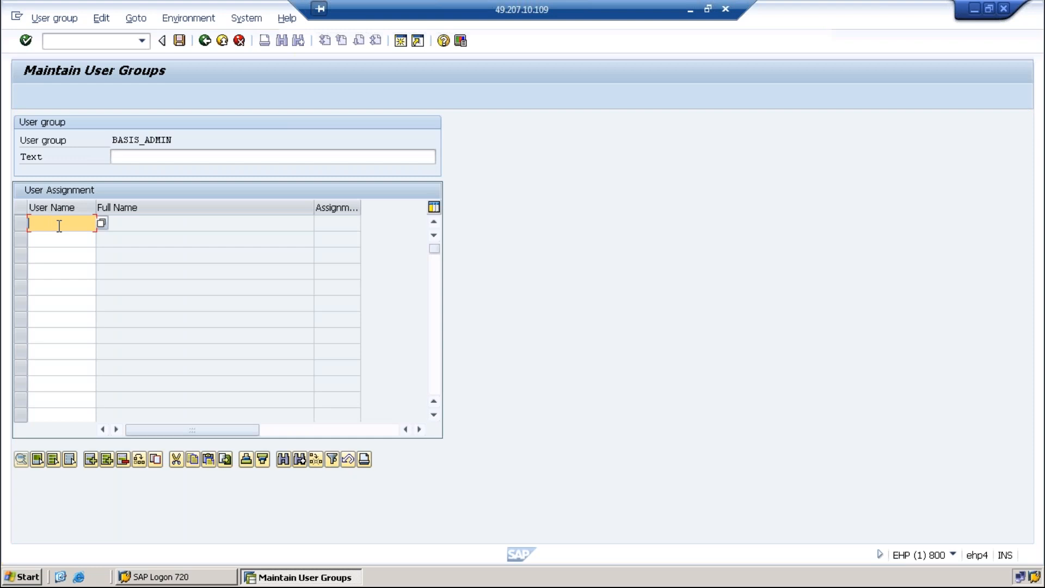
type("training1")
left_click(82, 238)
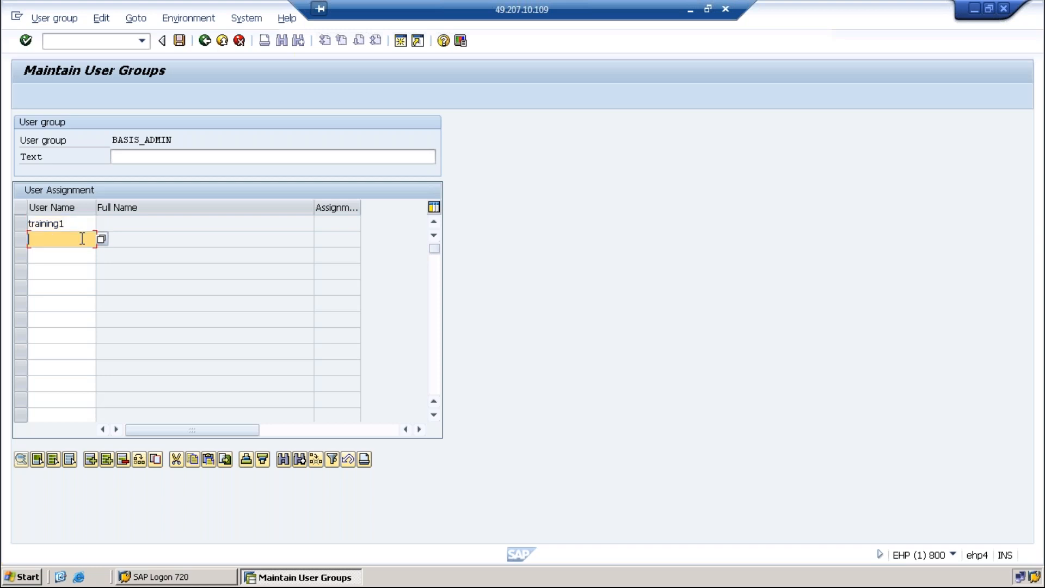
type("r")
key("BackSpace")
type("tra")
type("inin")
type("d")
type("3")
left_click(76, 256)
type("training4")
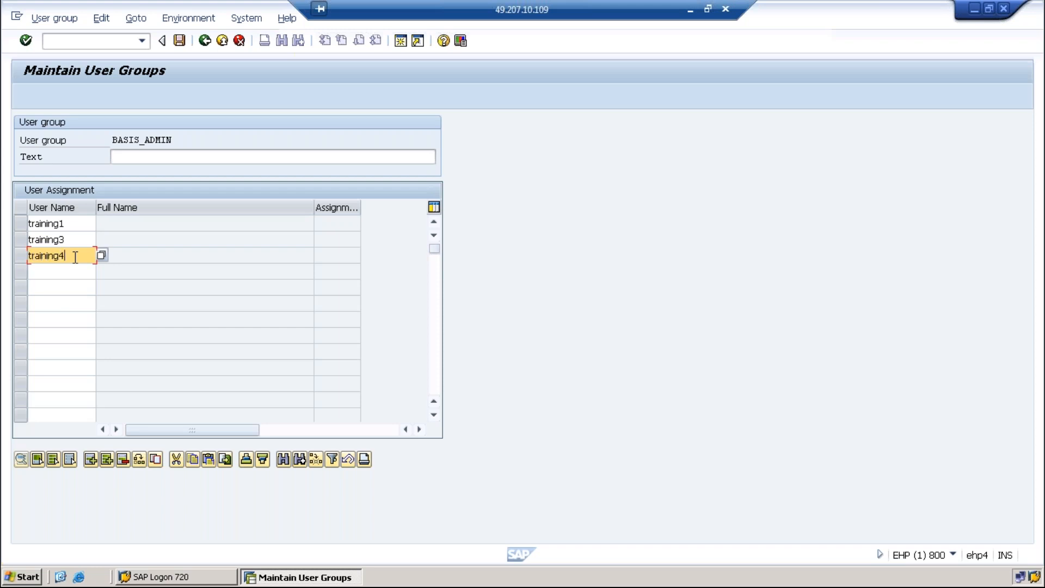
key("Return")
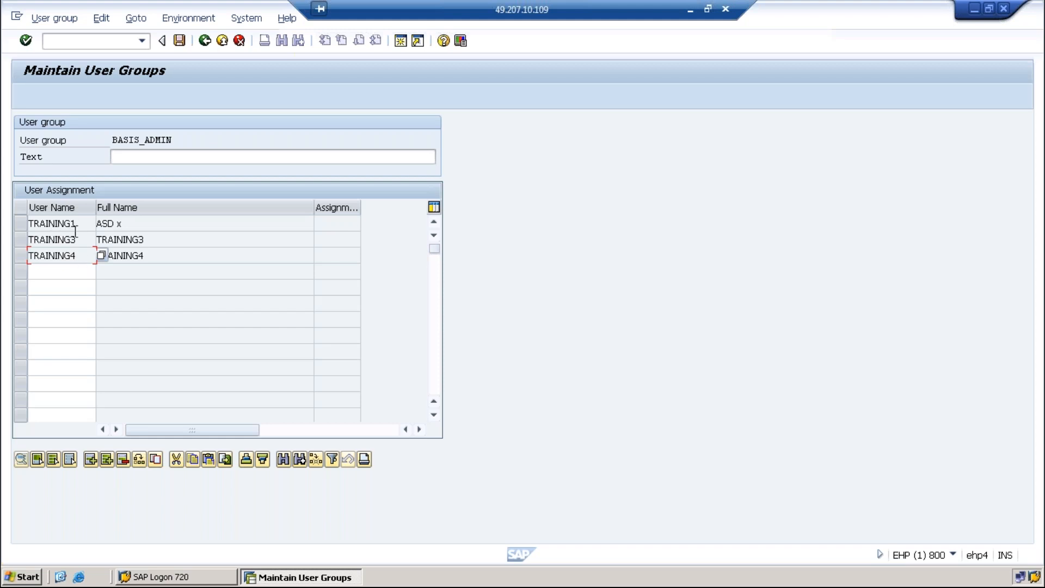
Describe the group as 'Basis admin group', save it, and leave the assignment screen
left_click(134, 157)
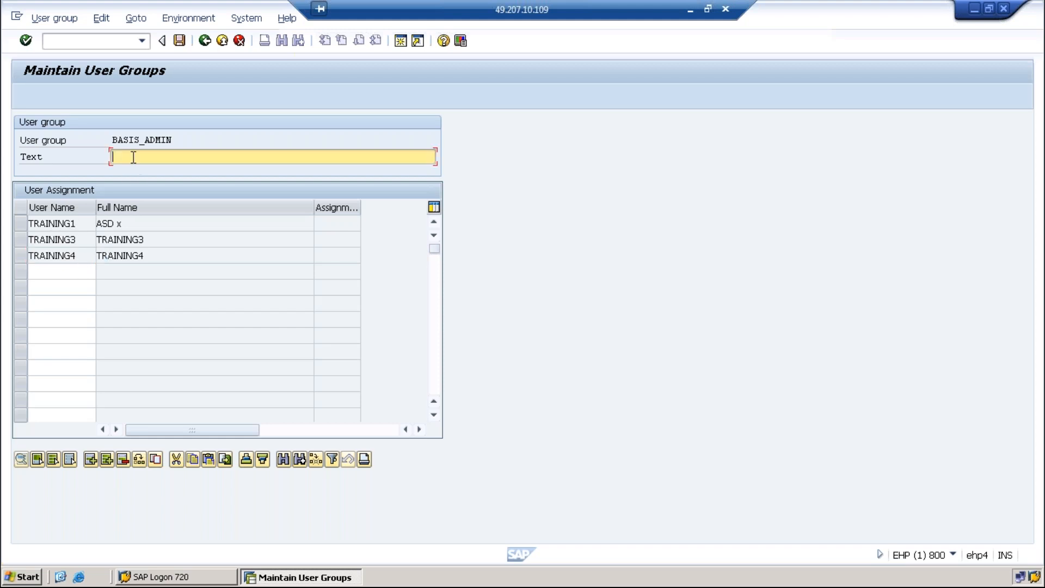
type("Basis admin group")
key("Return")
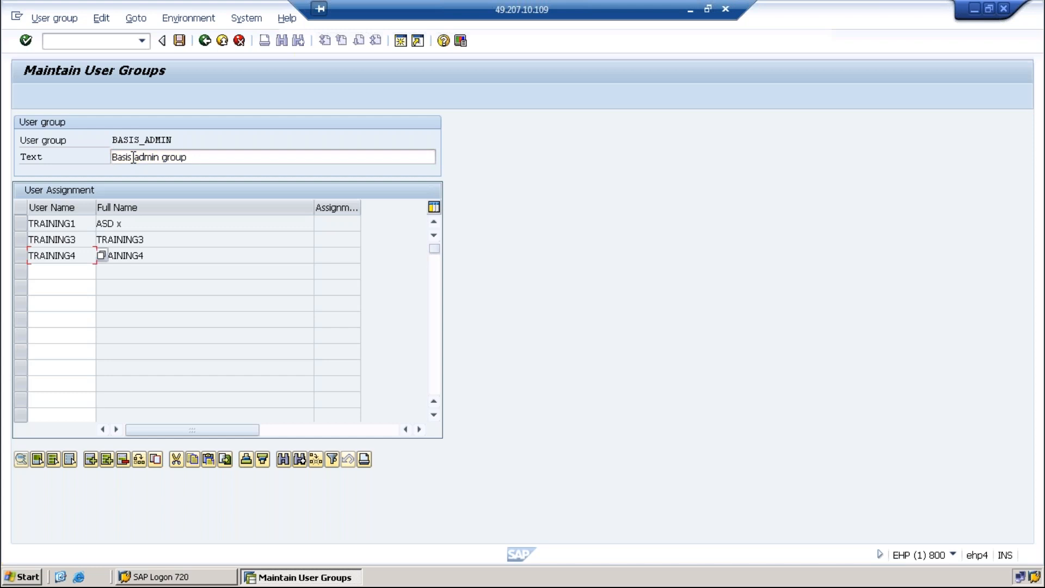
left_click(185, 42)
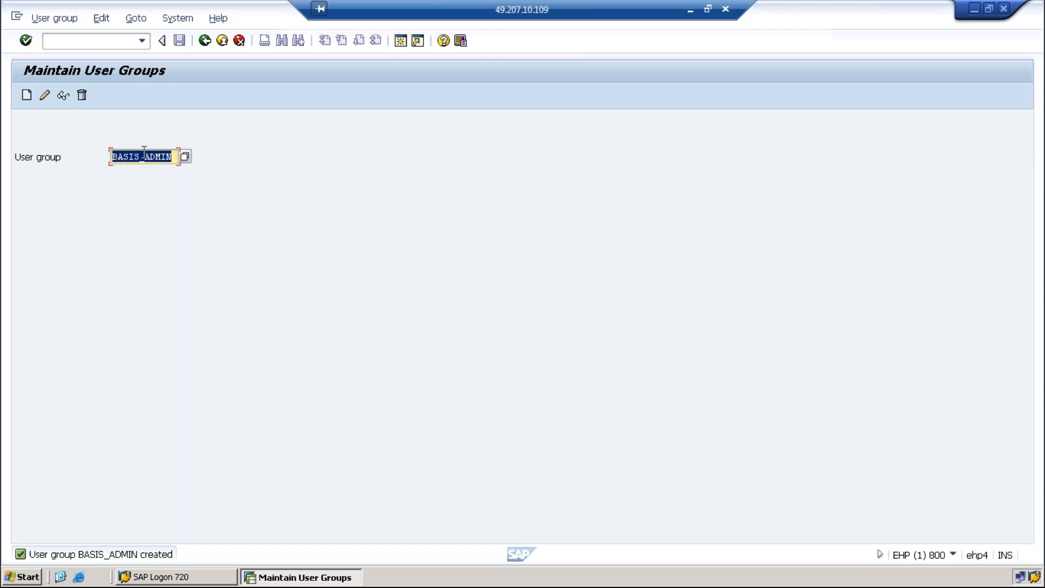
left_click(45, 95)
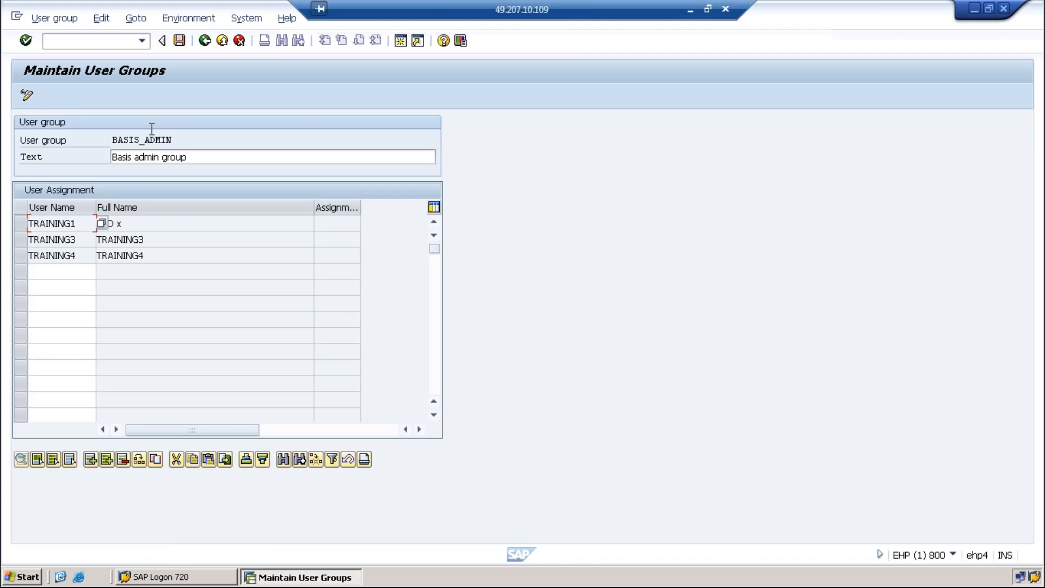
left_click(204, 40)
Open TRAINING1 in change mode via su01 and show its logon data
left_click(205, 41)
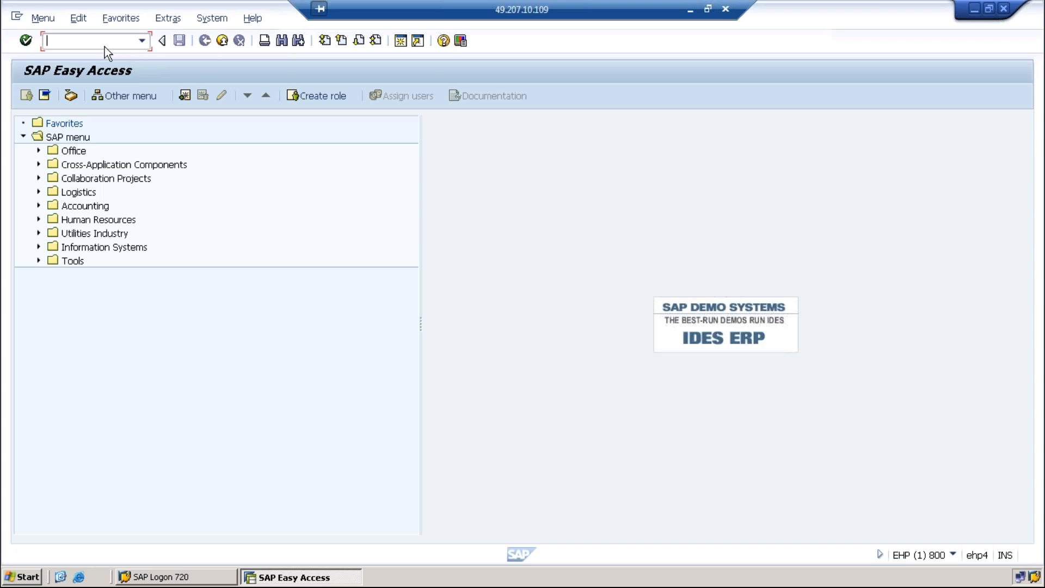
type("su01")
key("Return")
left_click(44, 95)
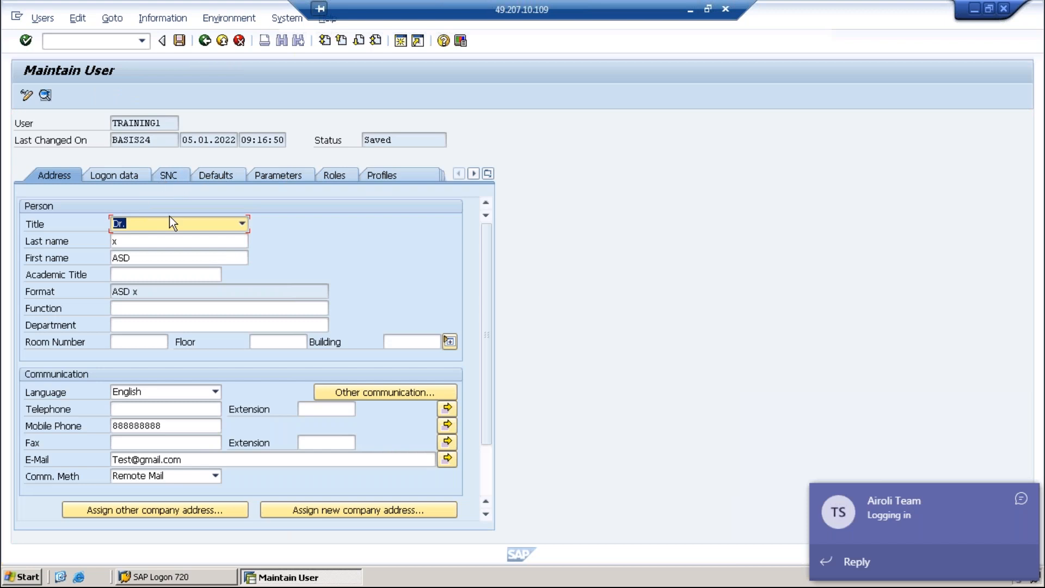
left_click(145, 172)
Set TRAINING1's user group to BASIS_ADMIN from the search results and save the user
left_click(146, 355)
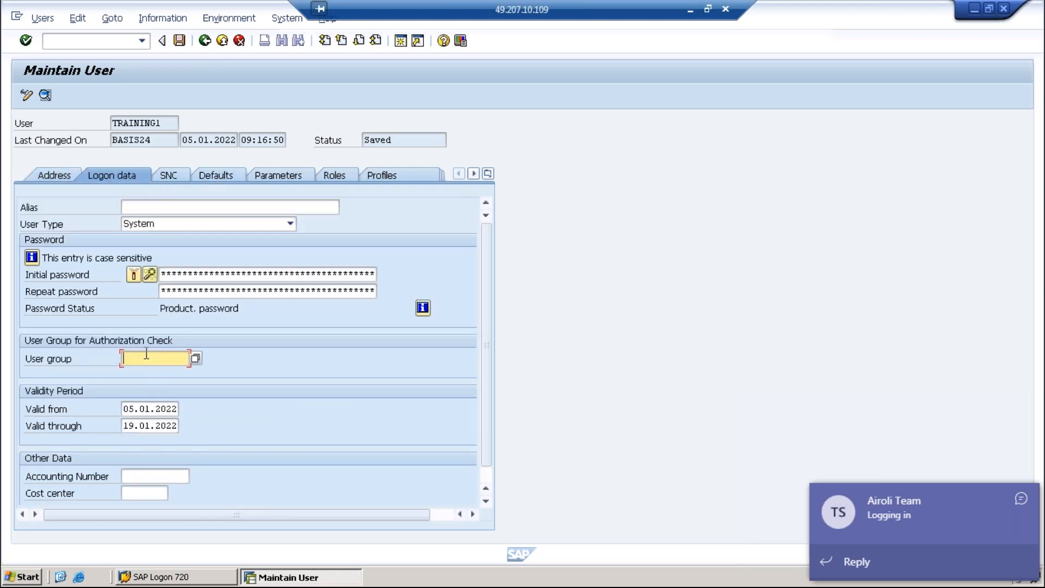
left_click(198, 359)
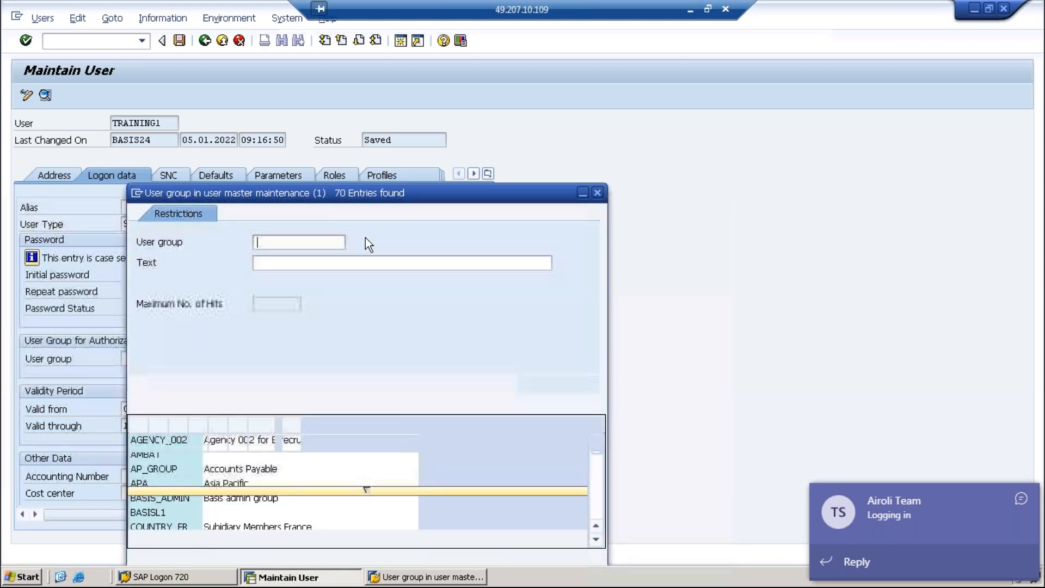
type("BASIS")
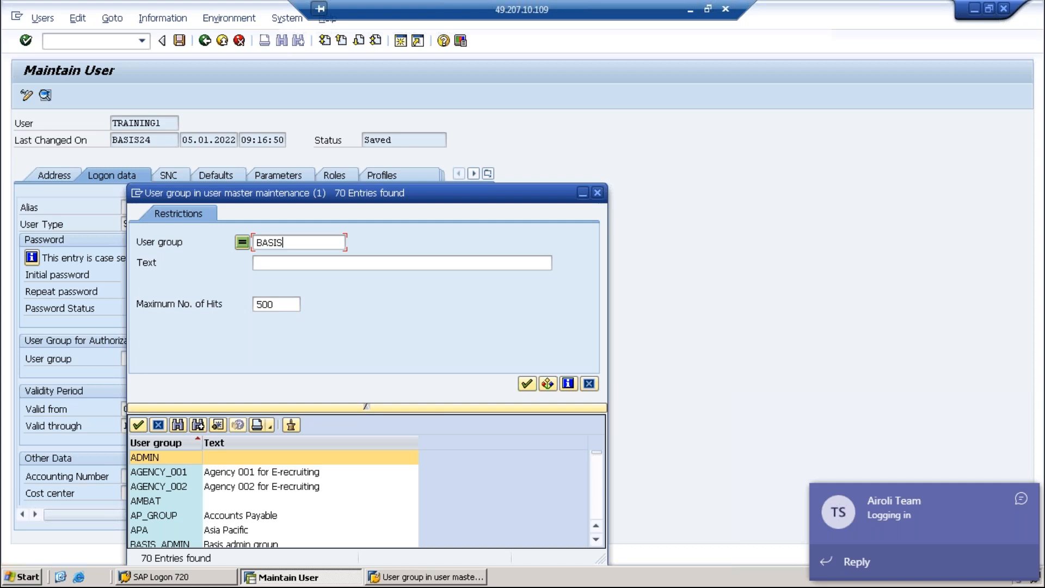
type("_ADMON")
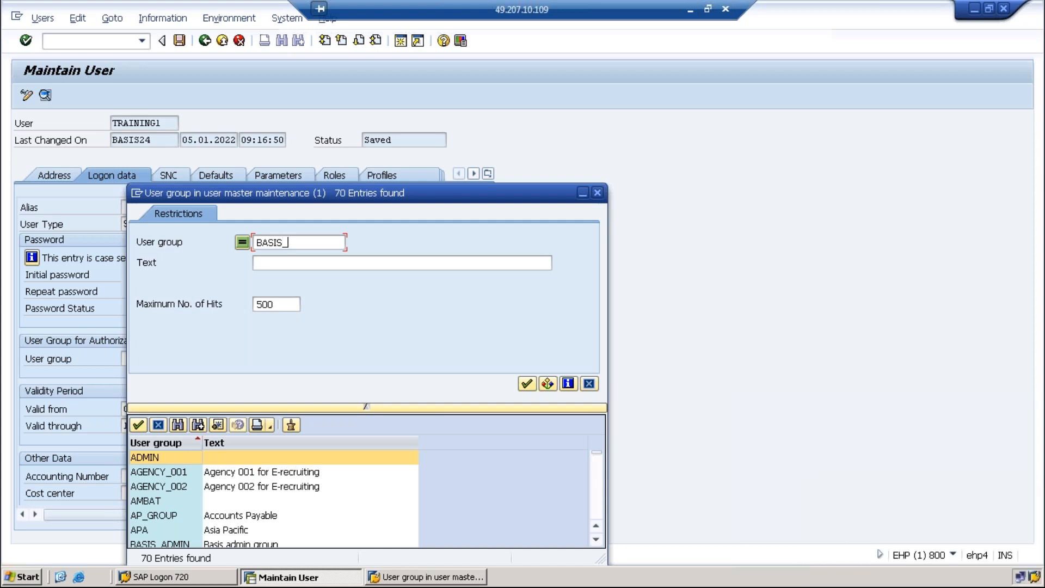
key("BackSpace")
key("BackSpace")
type("IN")
key("Return")
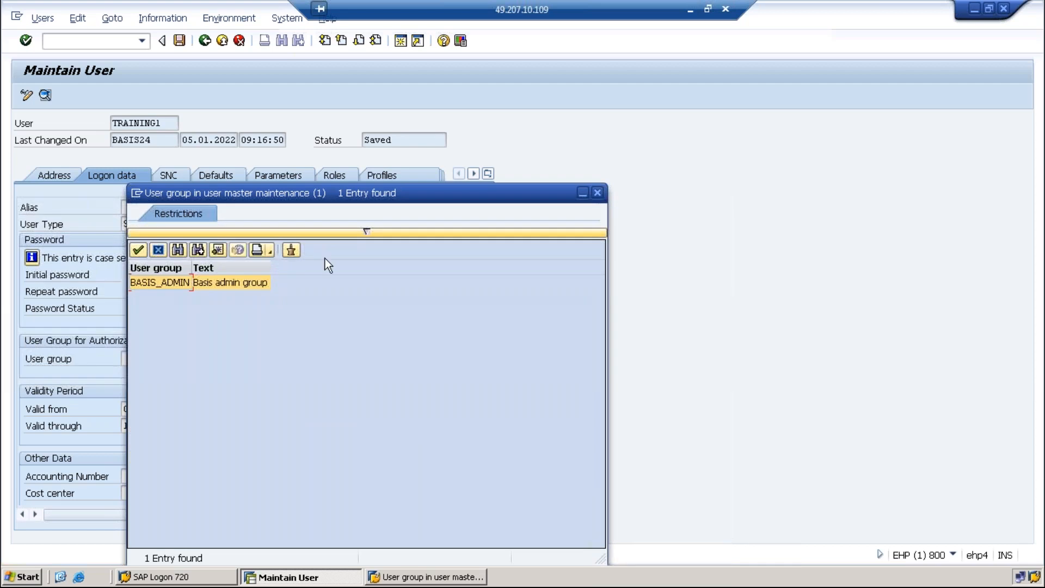
left_click(138, 251)
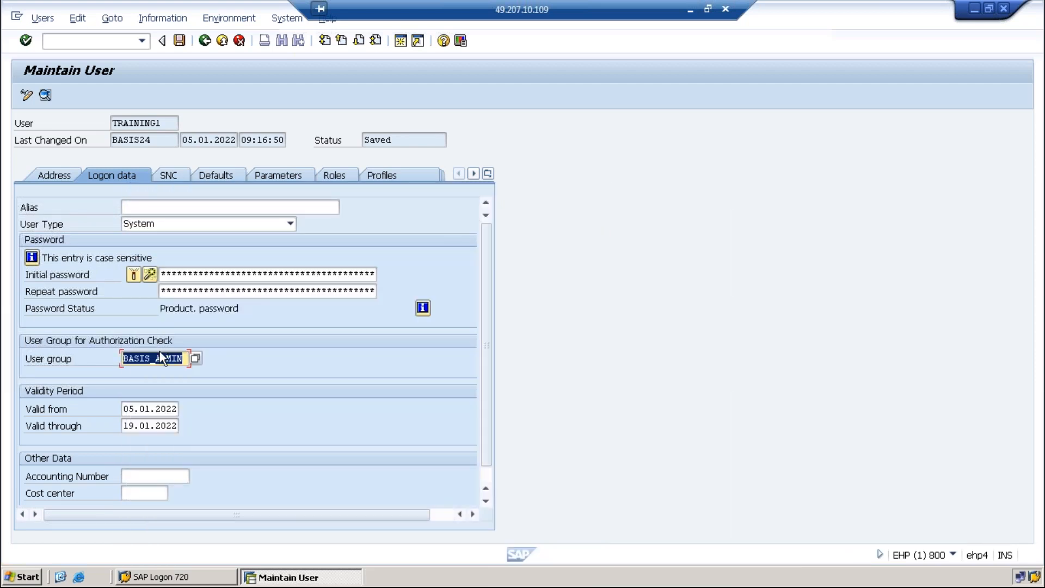
left_click(170, 123)
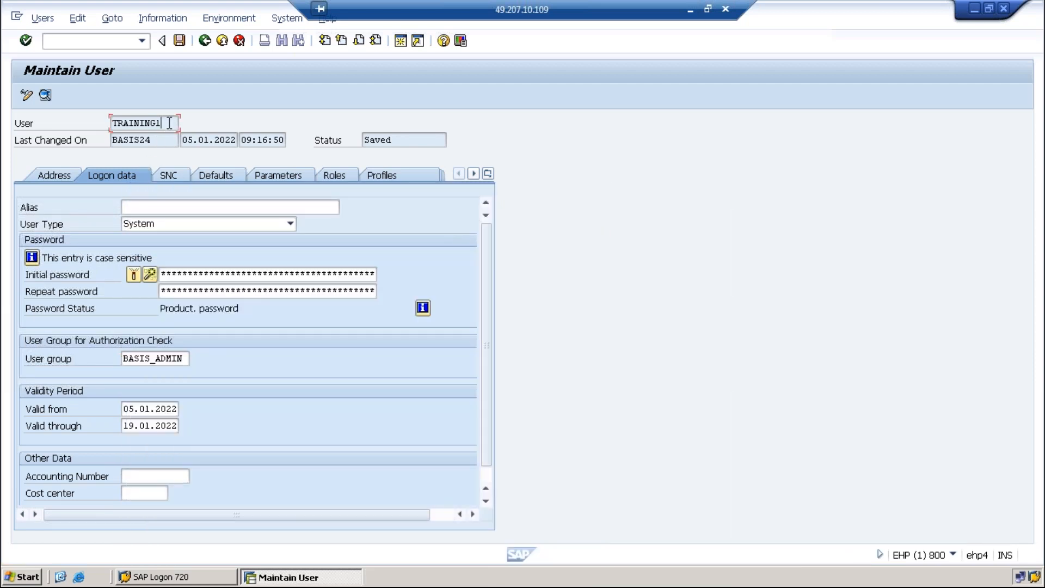
left_click_drag(170, 123, 111, 124)
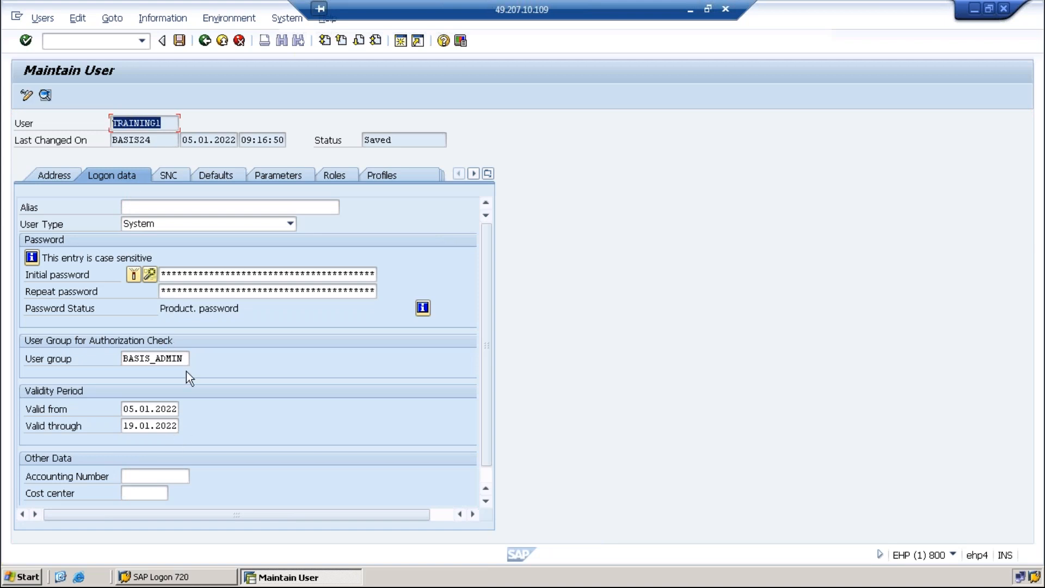
left_click_drag(184, 360, 111, 355)
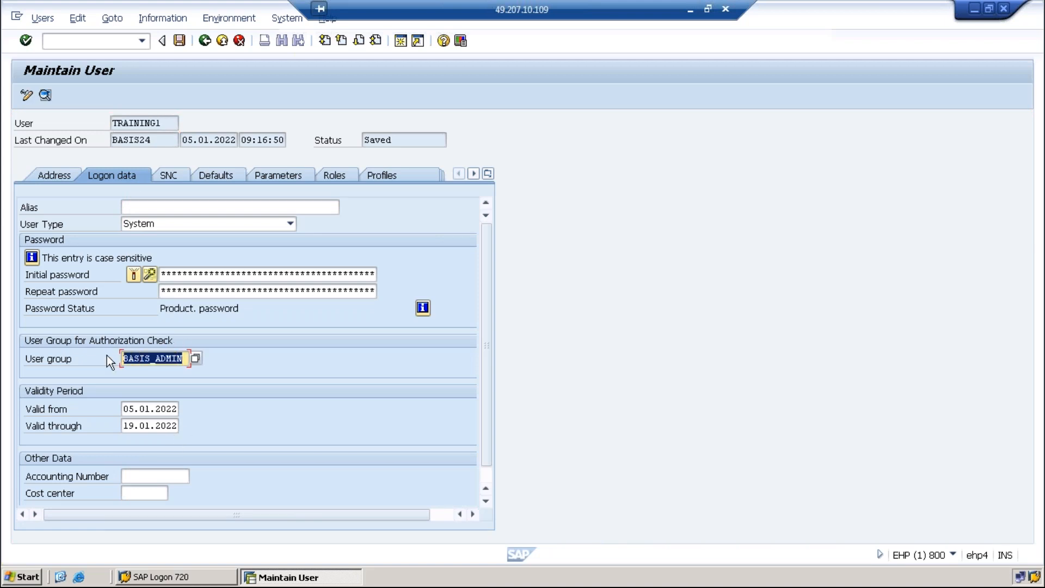
left_click(179, 40)
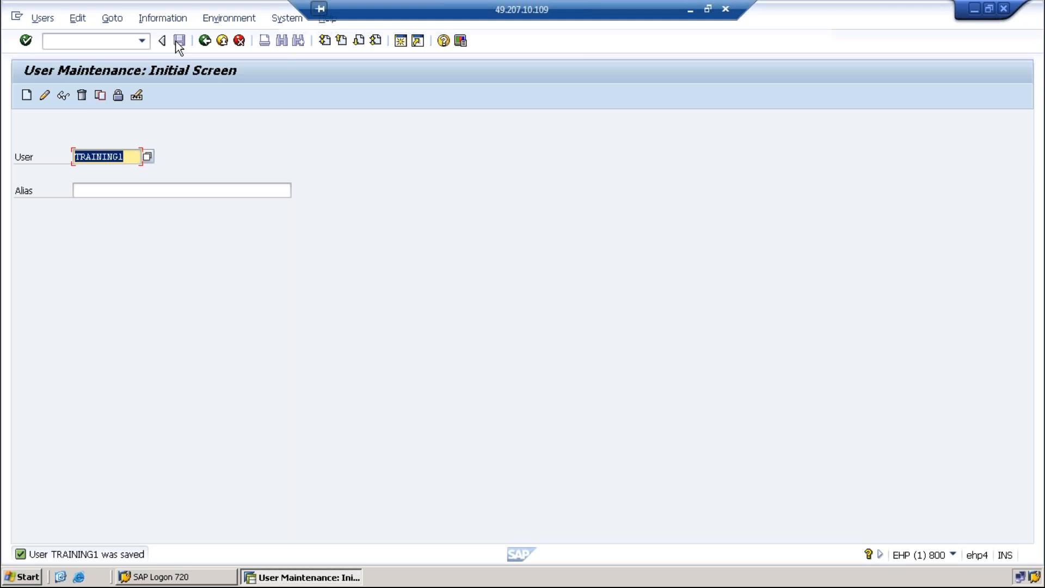
Run /nsu01d to open the display-only user maintenance with TRAINING1
left_click(131, 41)
type("/")
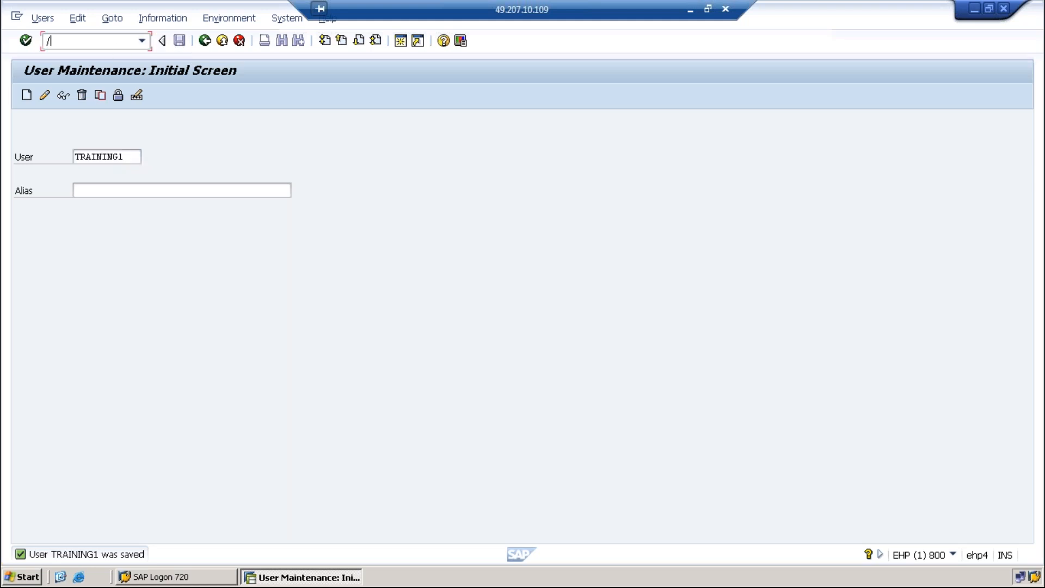
type("nsu01d")
key("Return")
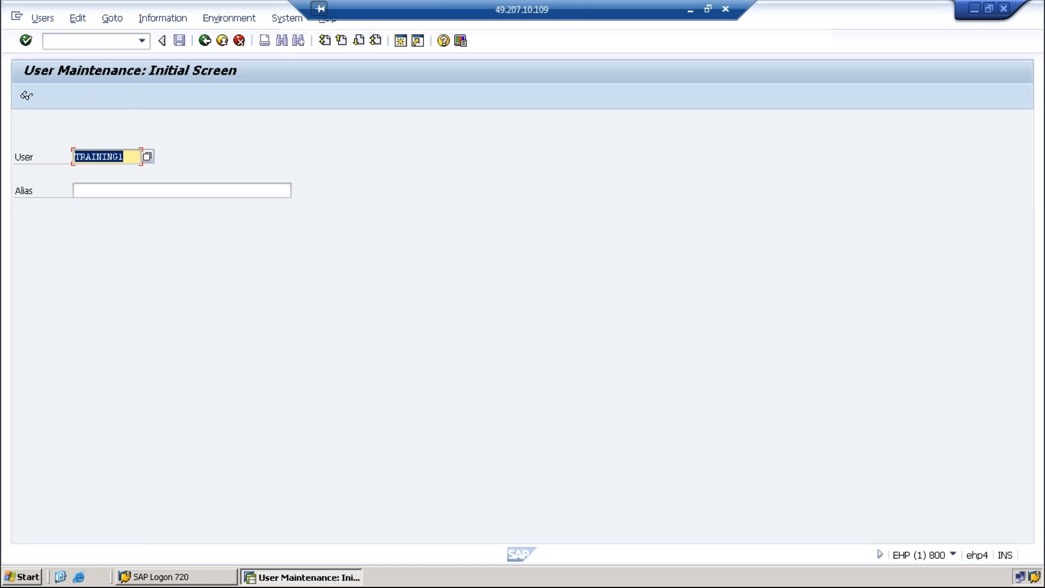
Rerun /nsu01d from the command history and display TRAINING1's user record read-only
left_click(141, 40)
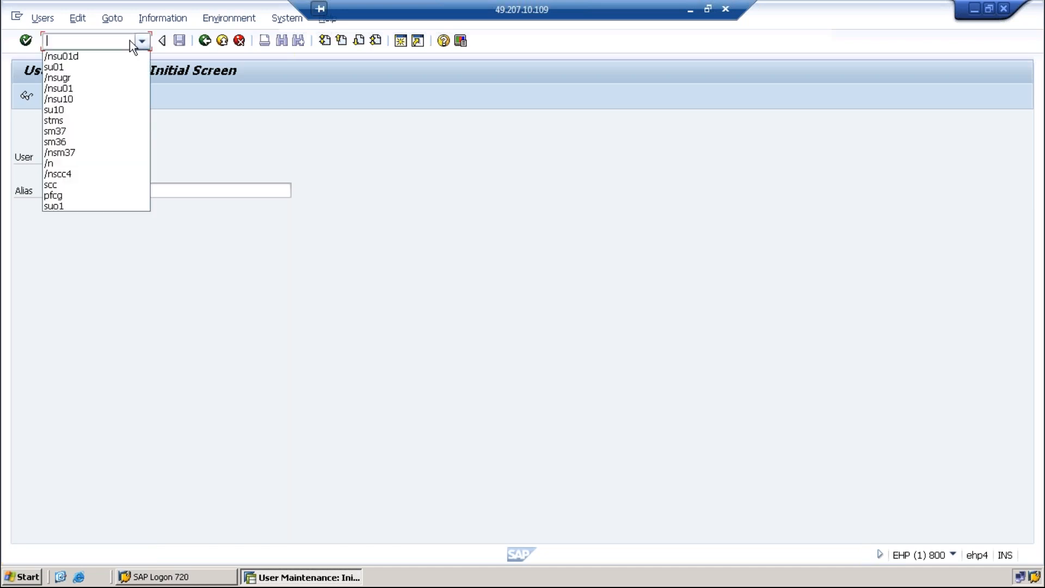
left_click(50, 56)
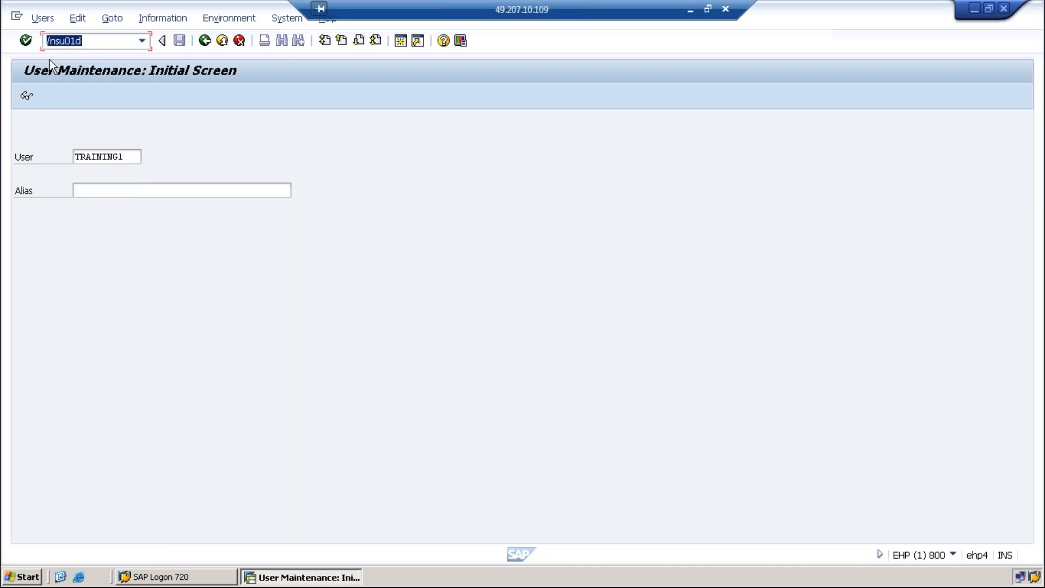
left_click(25, 41)
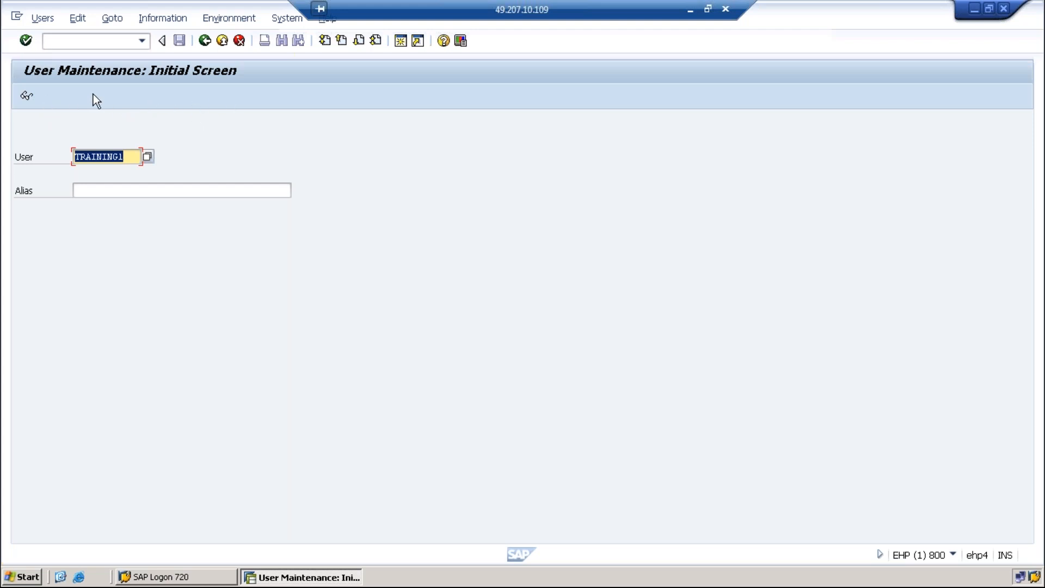
left_click(26, 96)
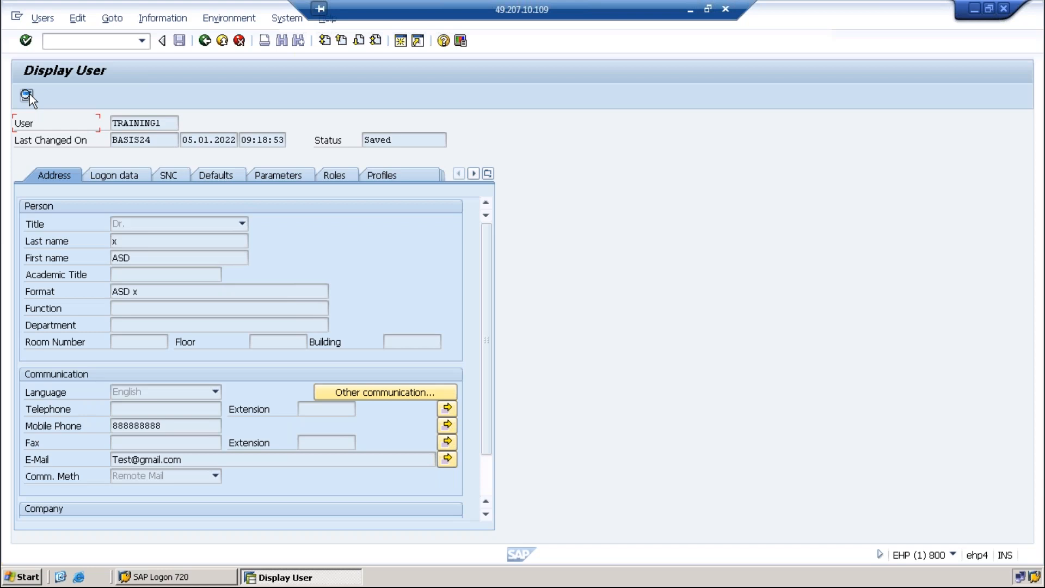
left_click(164, 426)
left_click_drag(164, 425, 86, 420)
left_click_drag(188, 460, 108, 459)
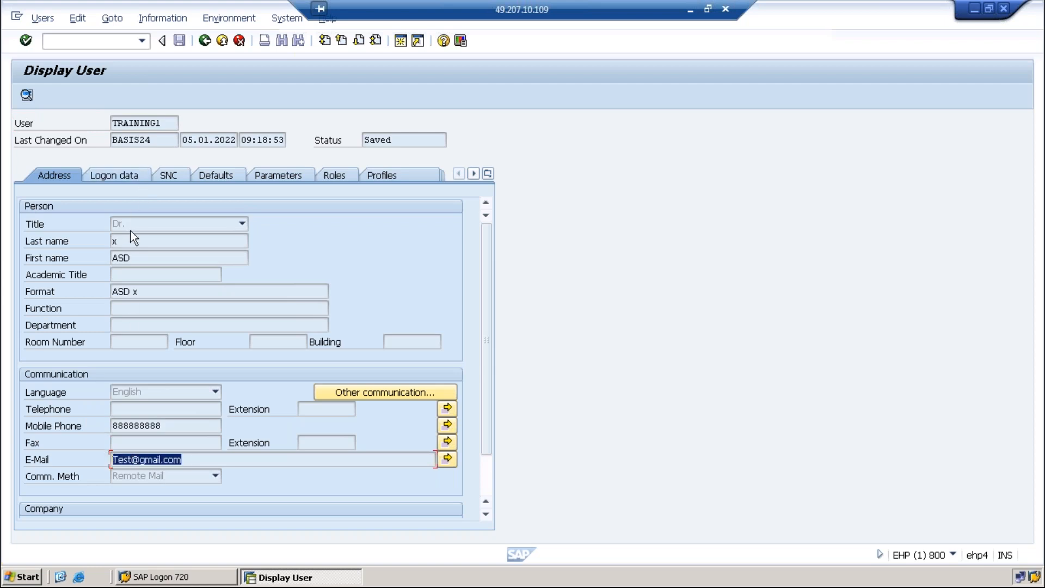
left_click(146, 175)
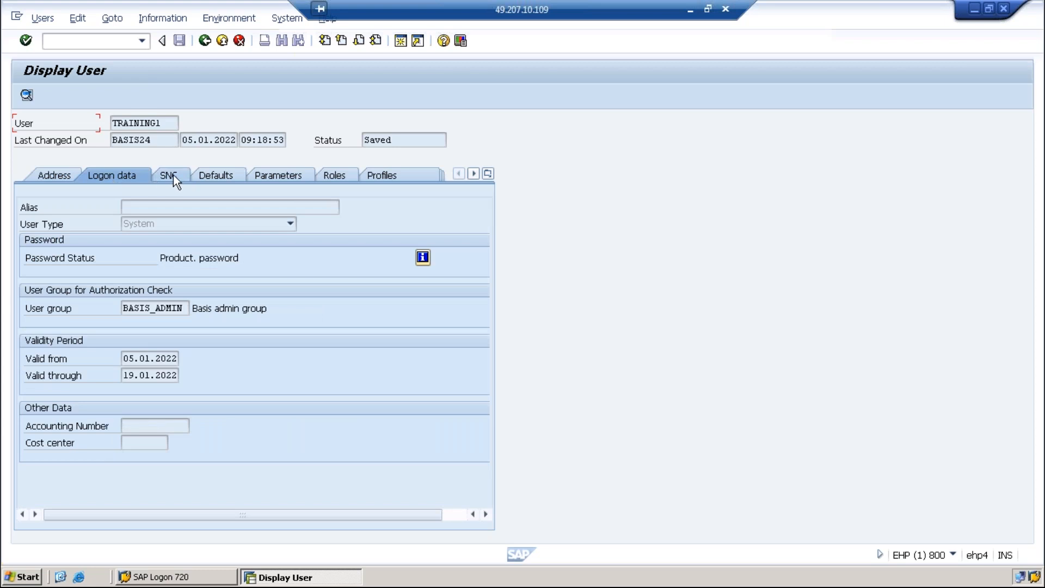
left_click(124, 376)
left_click_drag(123, 375, 179, 375)
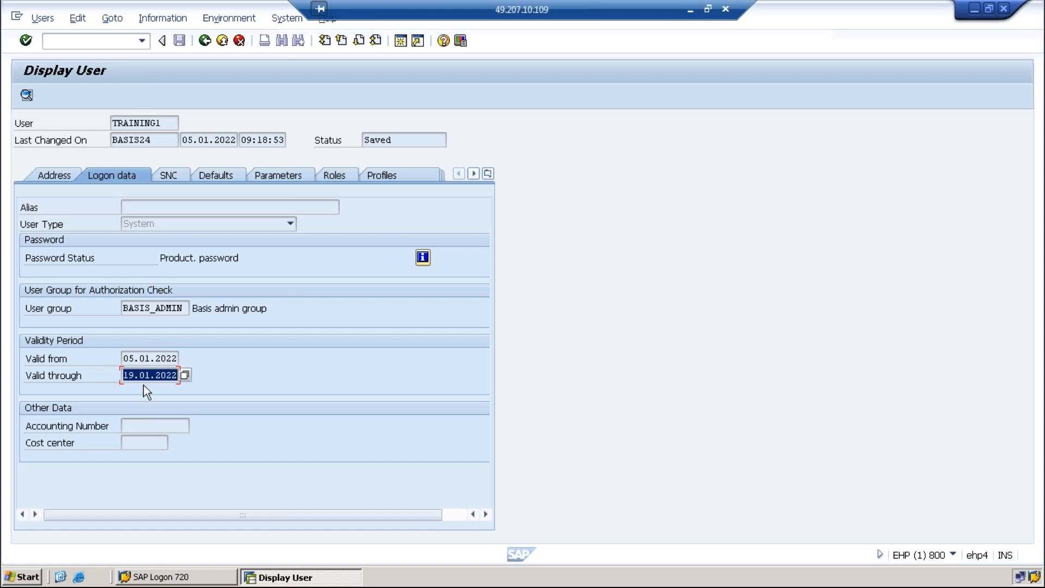
left_click(129, 373)
left_click_drag(185, 371, 192, 372)
left_click(205, 41)
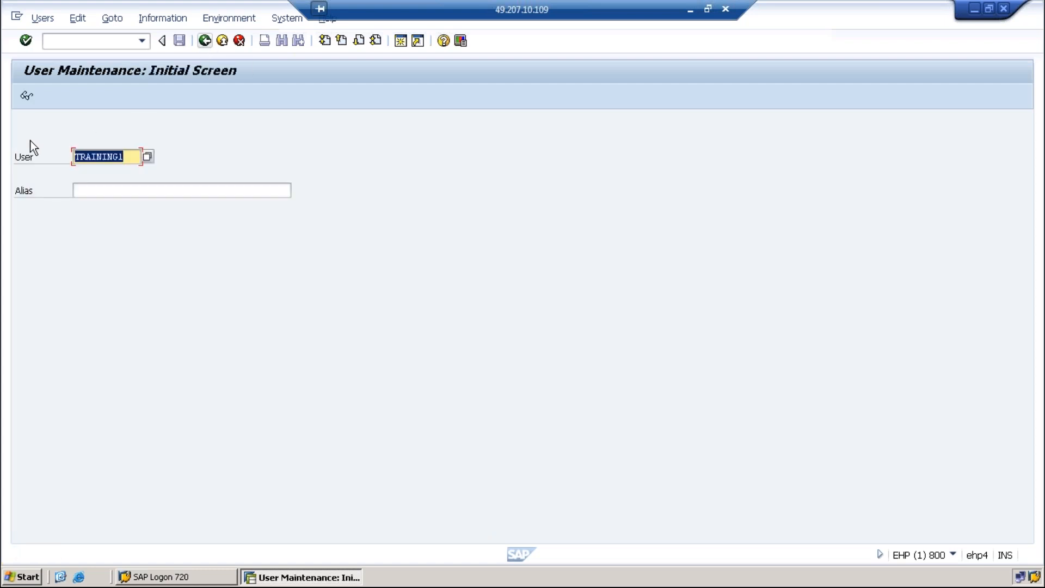
left_click(31, 95)
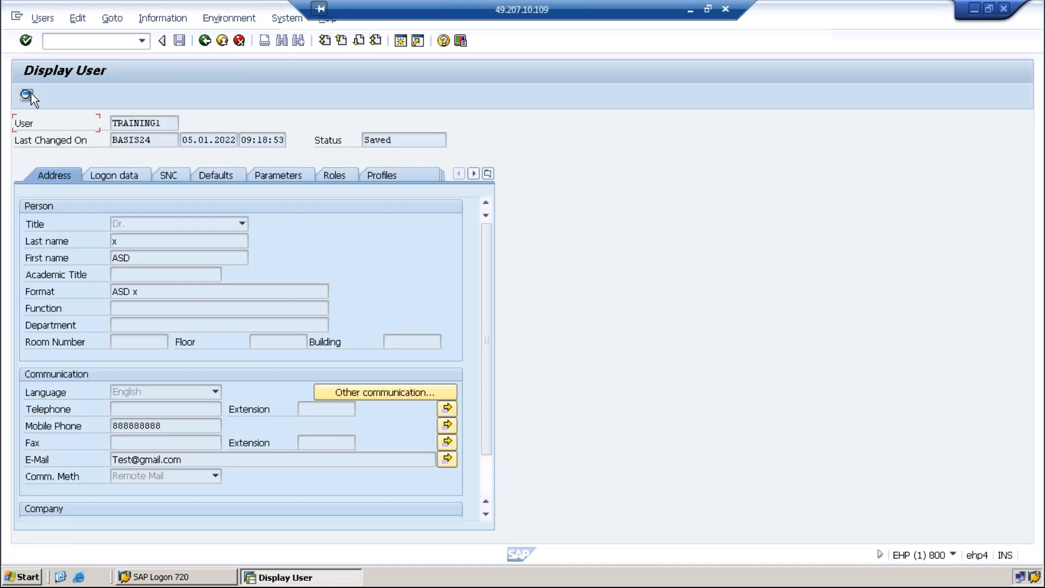